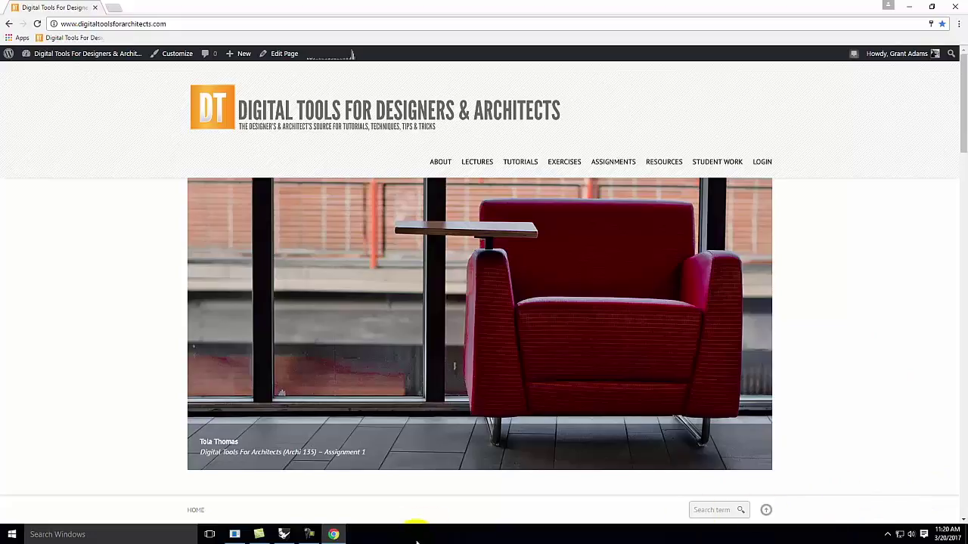
Switch to Rhinoceros and highlight the building site mesh around the skyscraper to inspect it, leaving it deselected
click(283, 535)
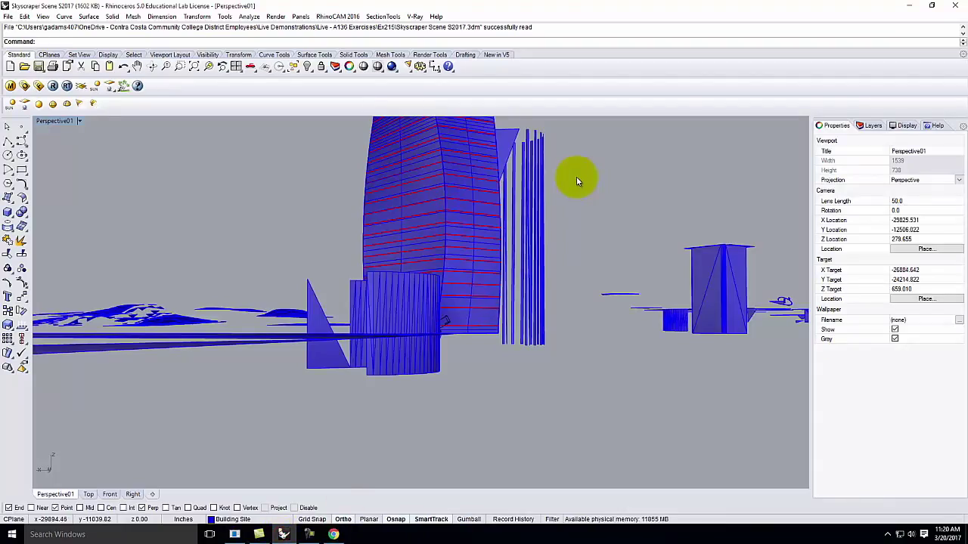
click(170, 322)
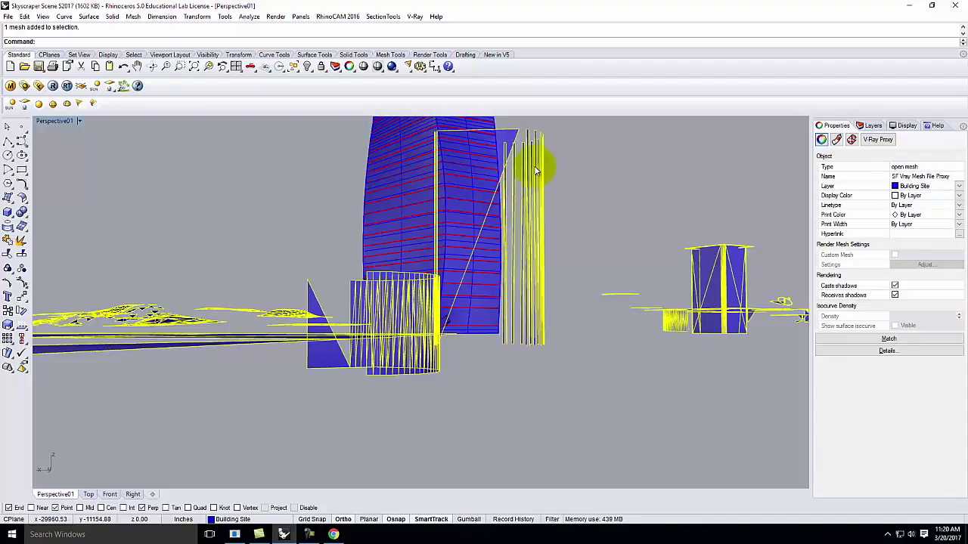
click(630, 159)
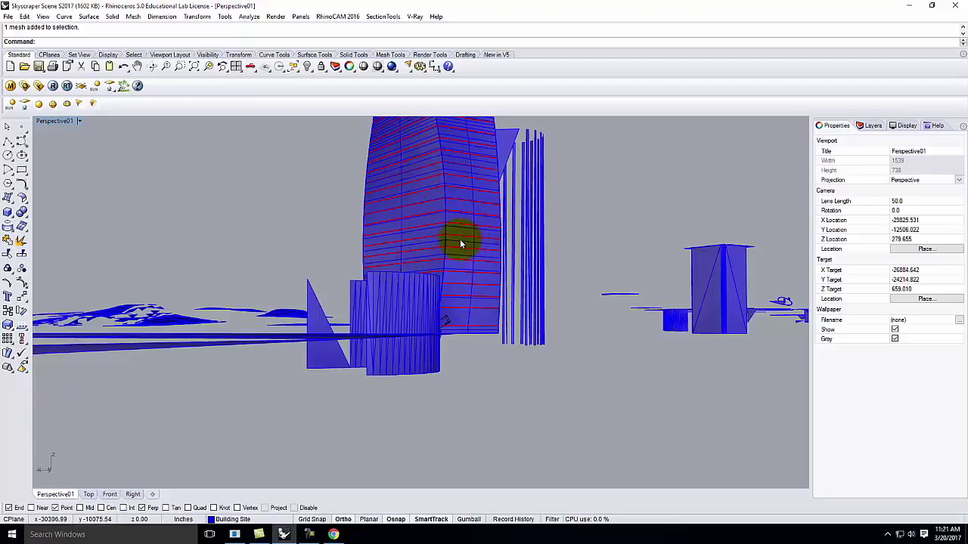
Minimize the open windows and open the Contra Costa Community College District Employees OneDrive in File Explorer
click(910, 7)
click(911, 6)
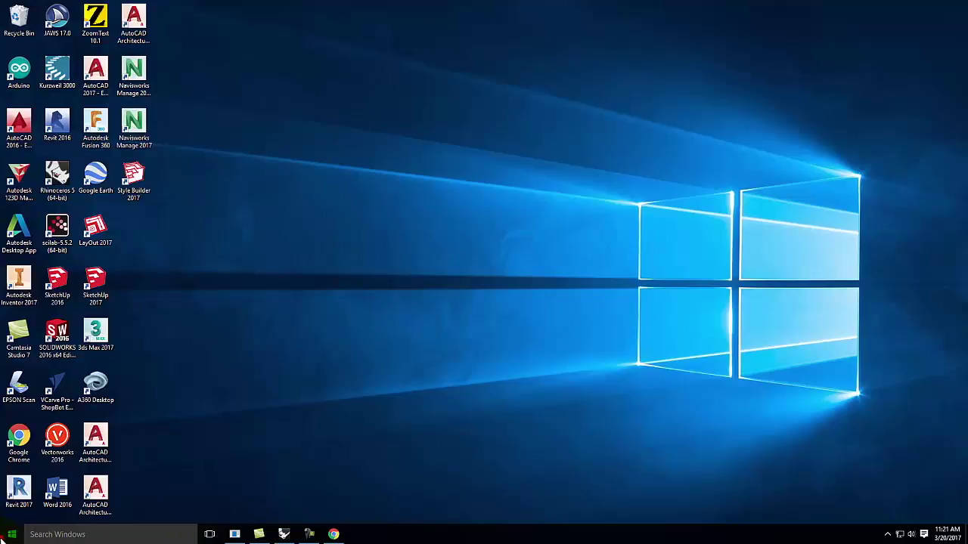
click(12, 534)
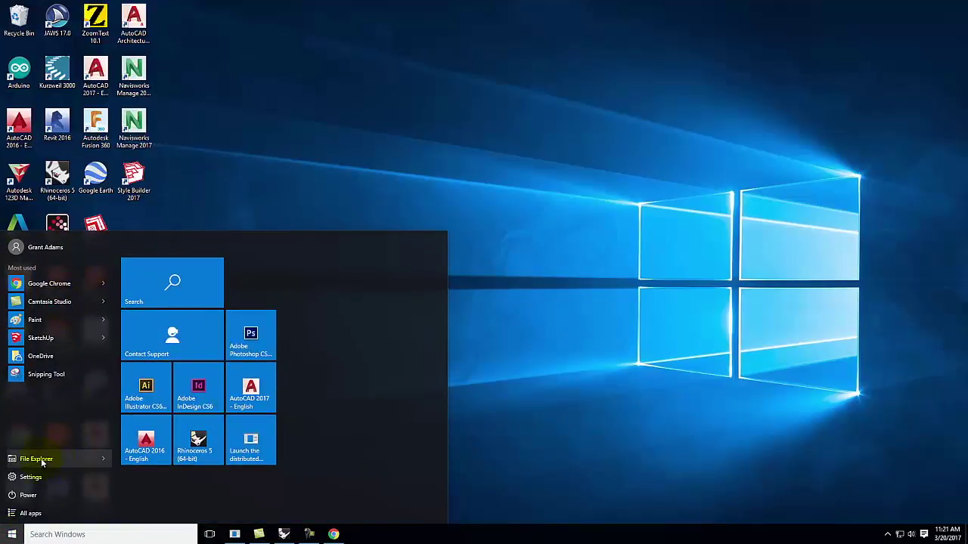
click(37, 459)
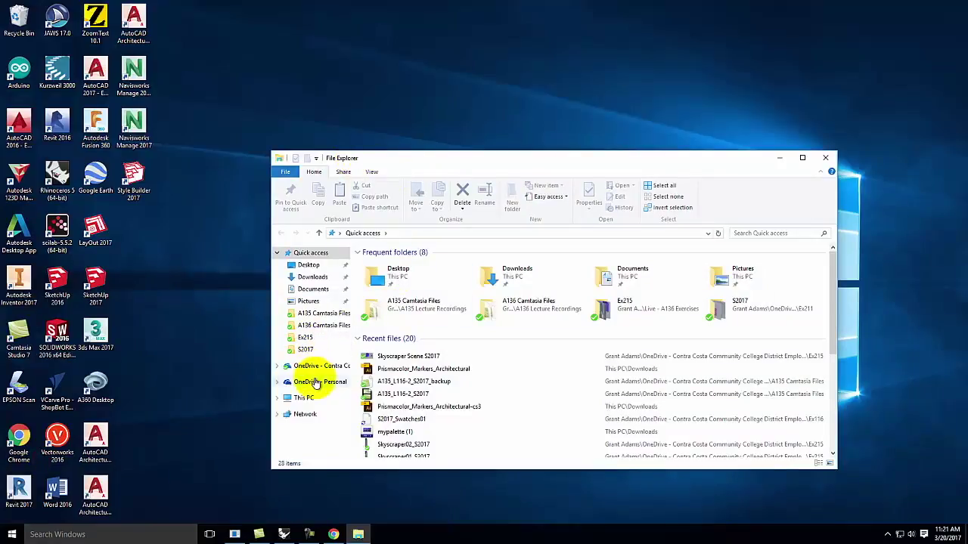
click(314, 366)
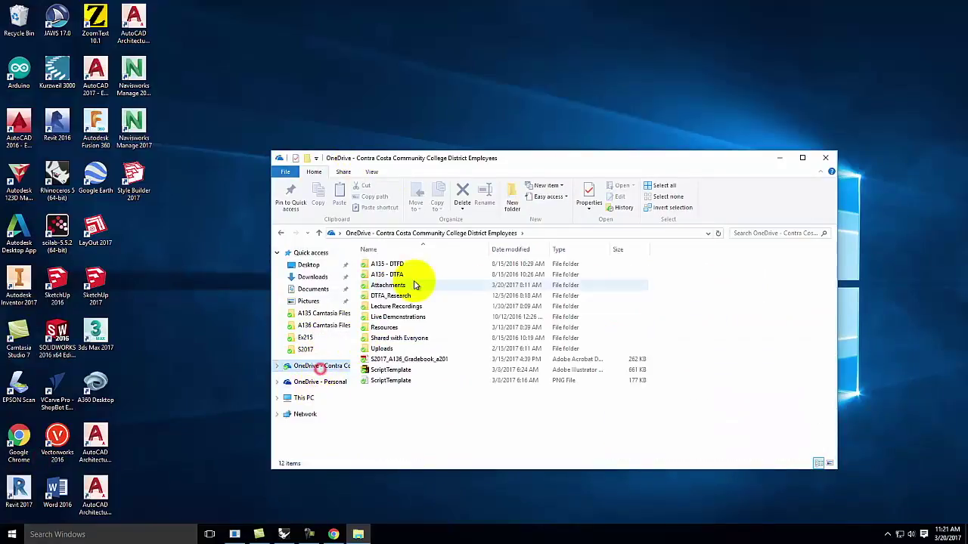
Go to the Day HDRIs folder inside Resources, V-Ray, V-Ray HDRI
double_click(382, 327)
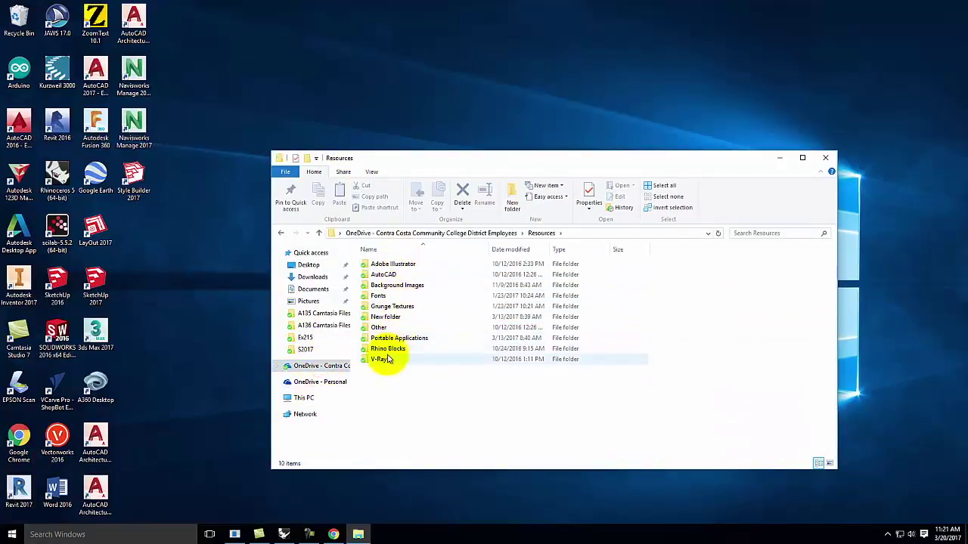
double_click(387, 359)
click(389, 285)
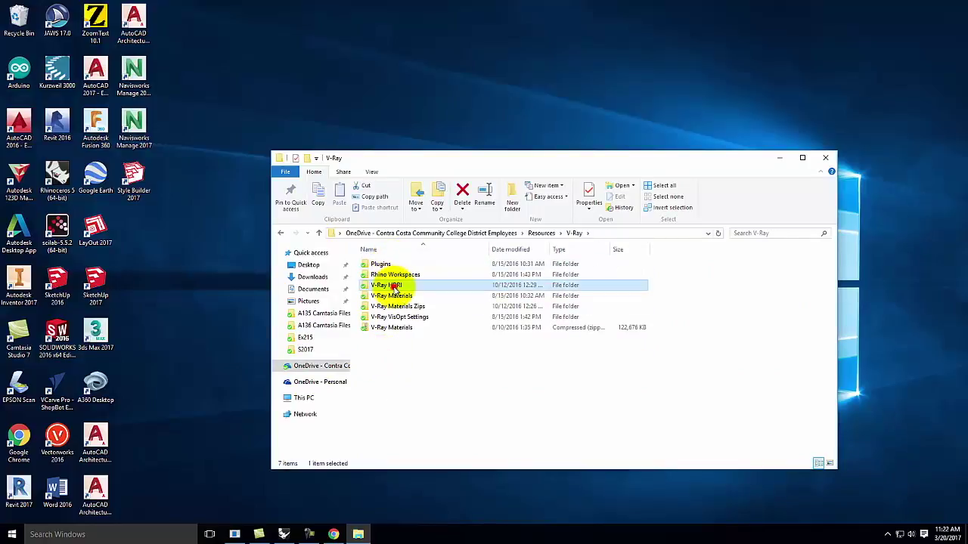
double_click(392, 285)
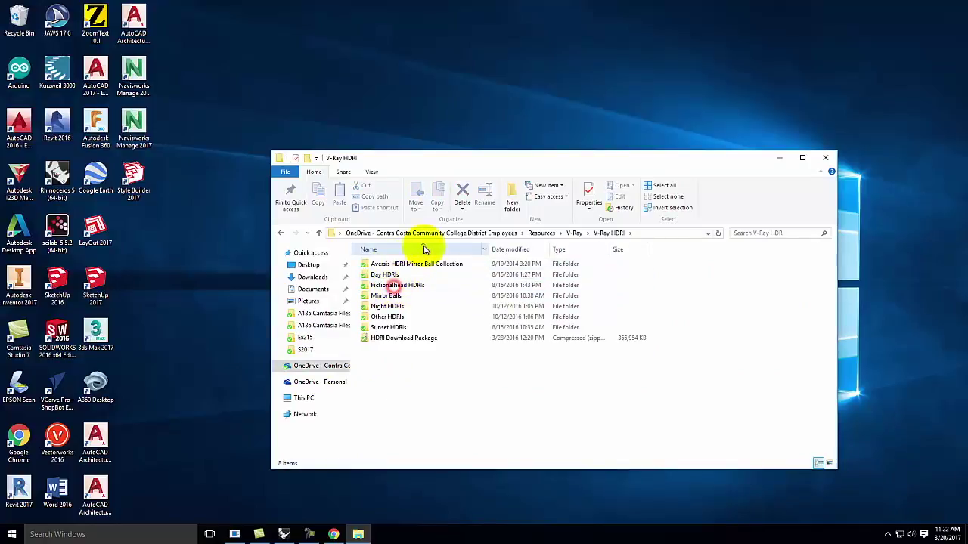
double_click(384, 275)
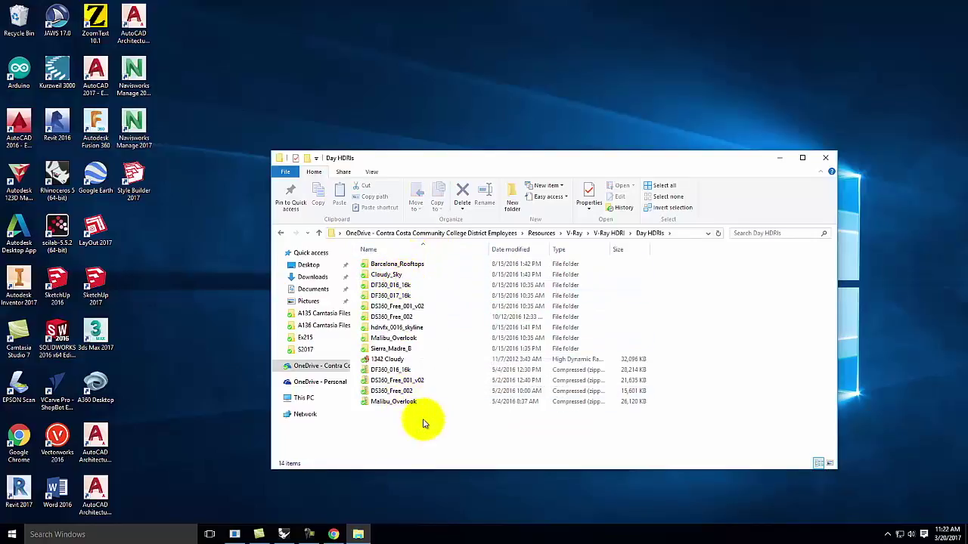
View DS360_Free_001_v02_Env from the DS360_Free_001_v02 zip archive in Adobe Photoshop CS6, and close Photoshop
double_click(384, 380)
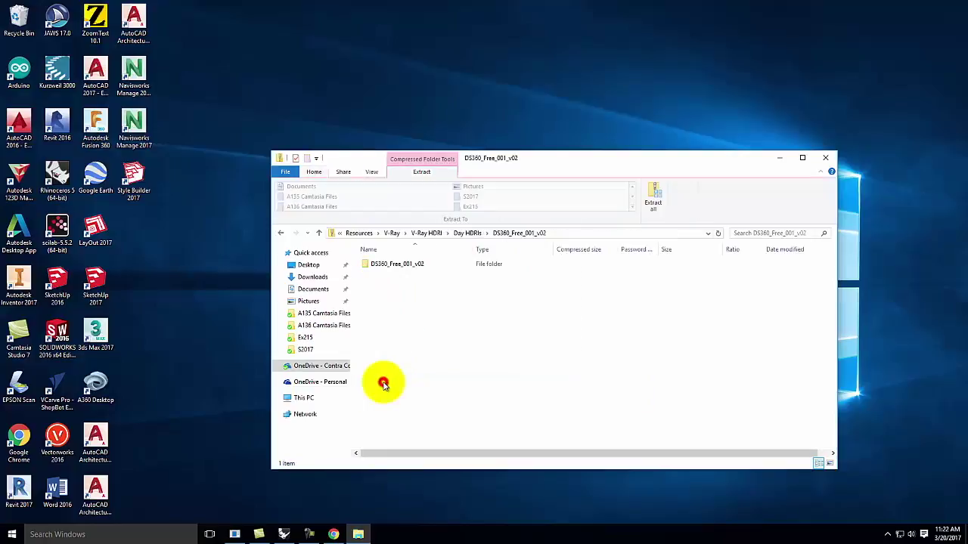
double_click(390, 264)
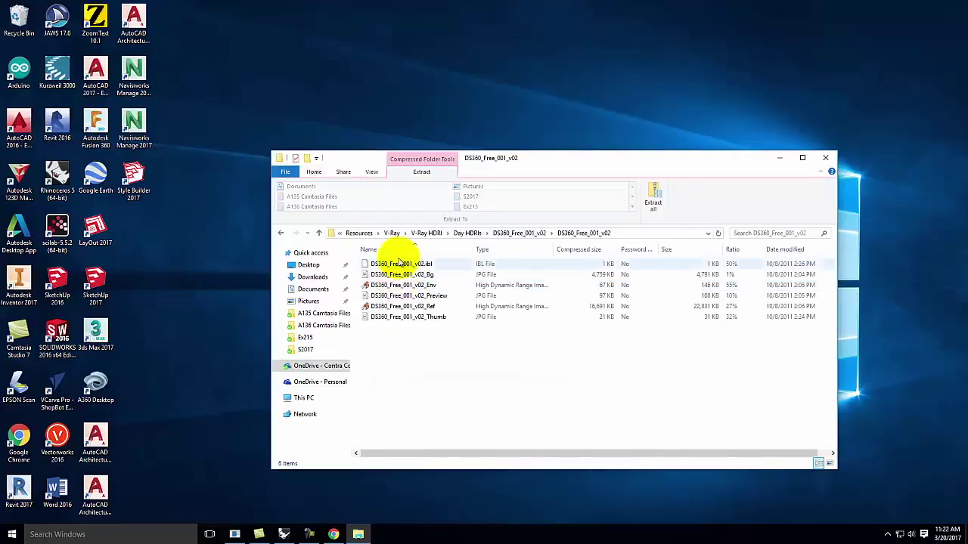
click(395, 287)
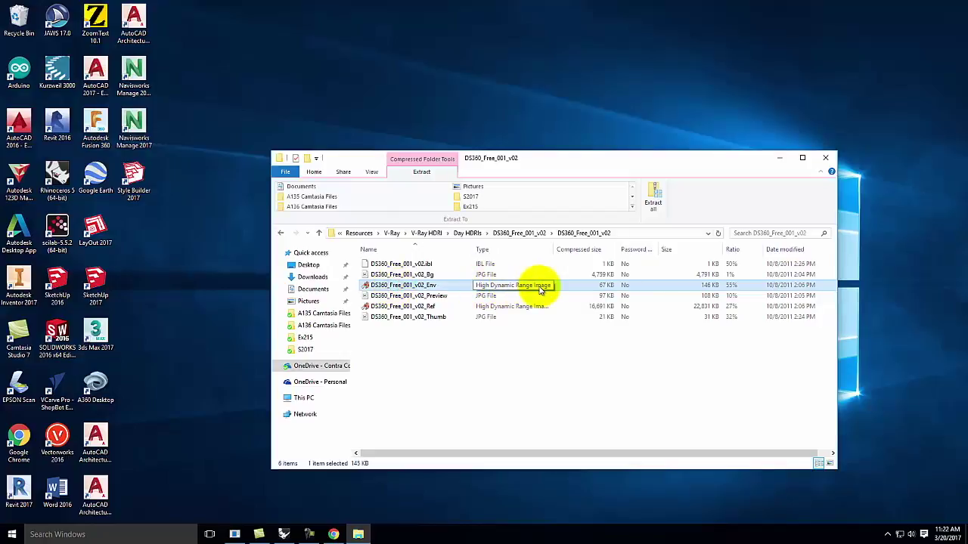
right_click(408, 285)
click(432, 291)
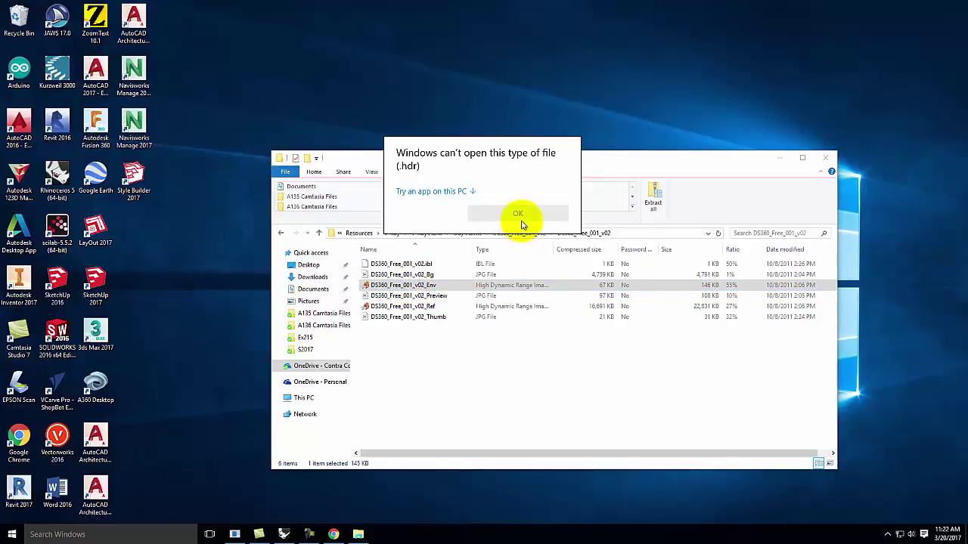
click(449, 191)
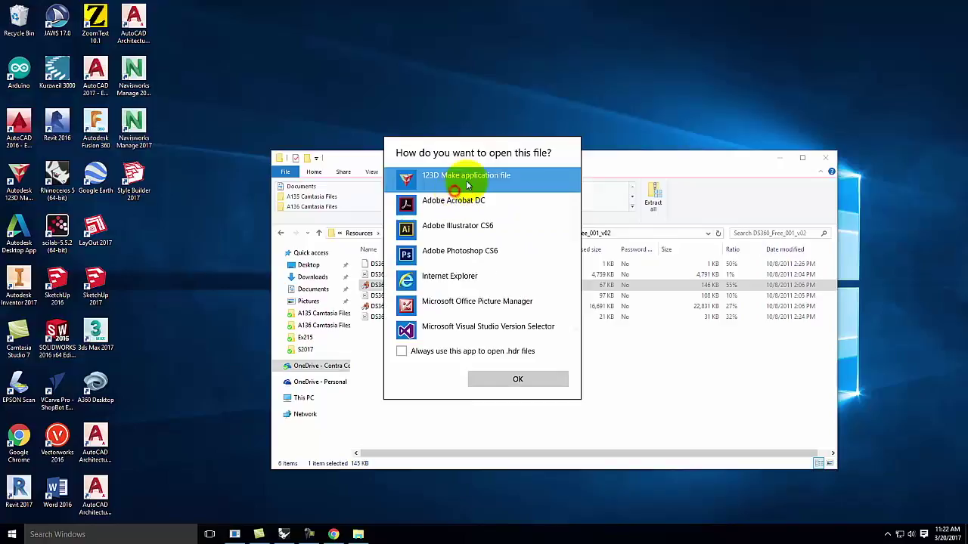
click(456, 253)
click(515, 378)
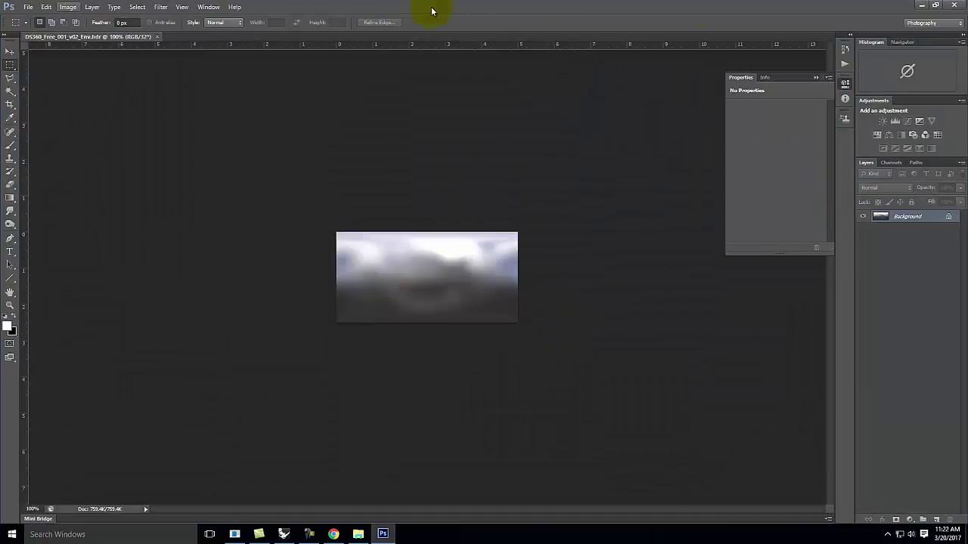
click(954, 4)
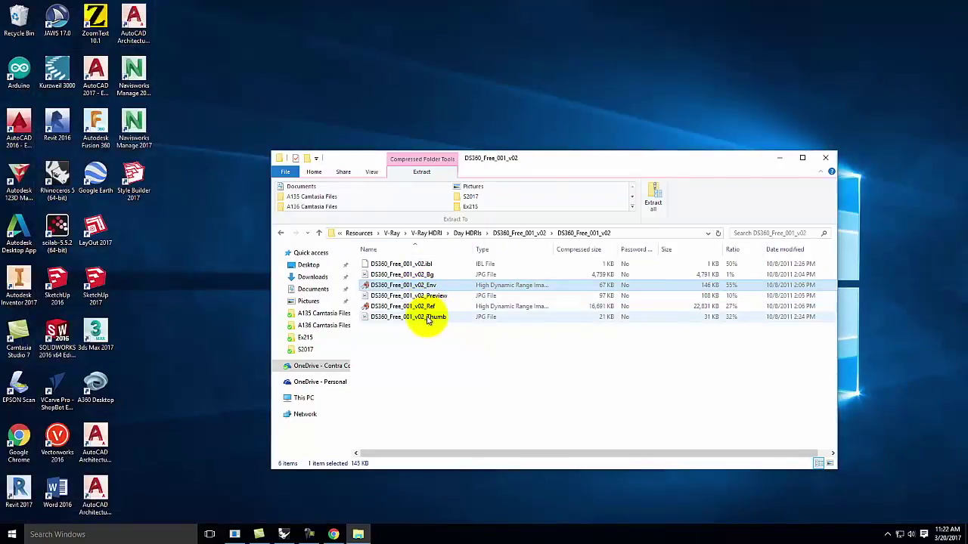
View the DS360_Free_001_v02_Ref image in Adobe Photoshop CS6, and minimize Photoshop
click(424, 307)
right_click(425, 309)
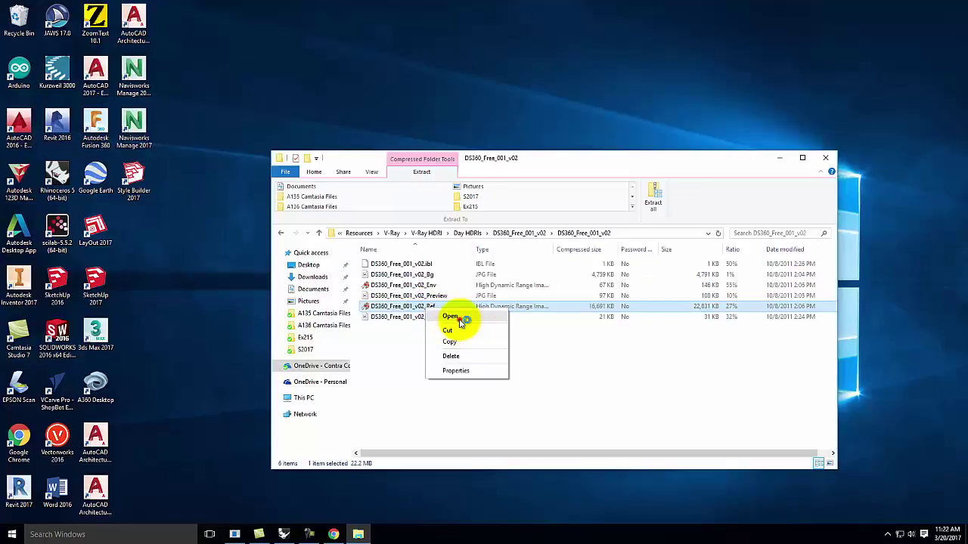
click(450, 316)
click(438, 179)
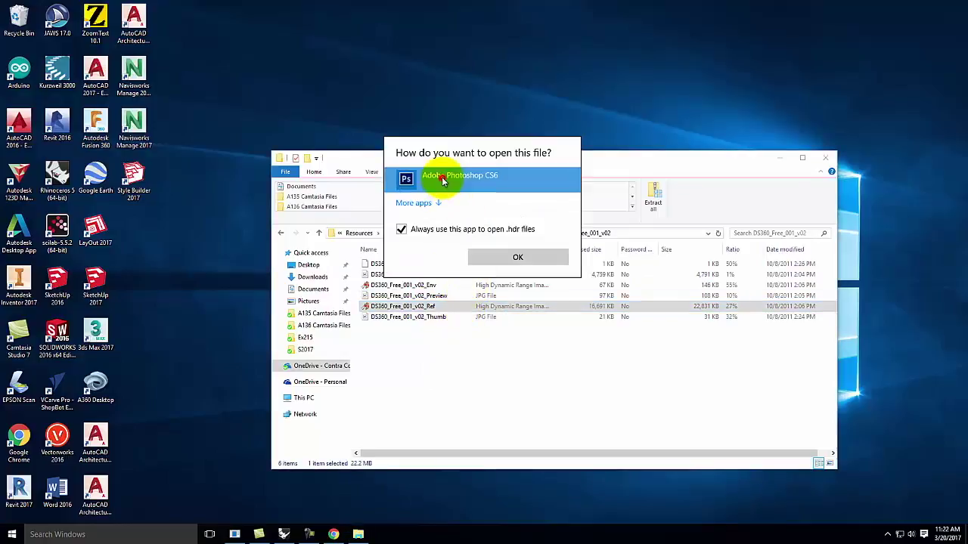
click(517, 257)
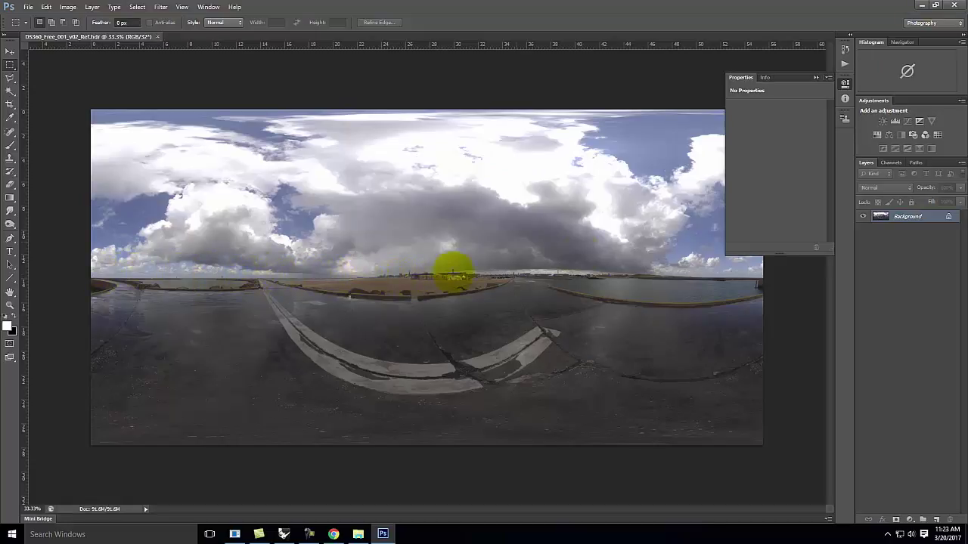
click(919, 8)
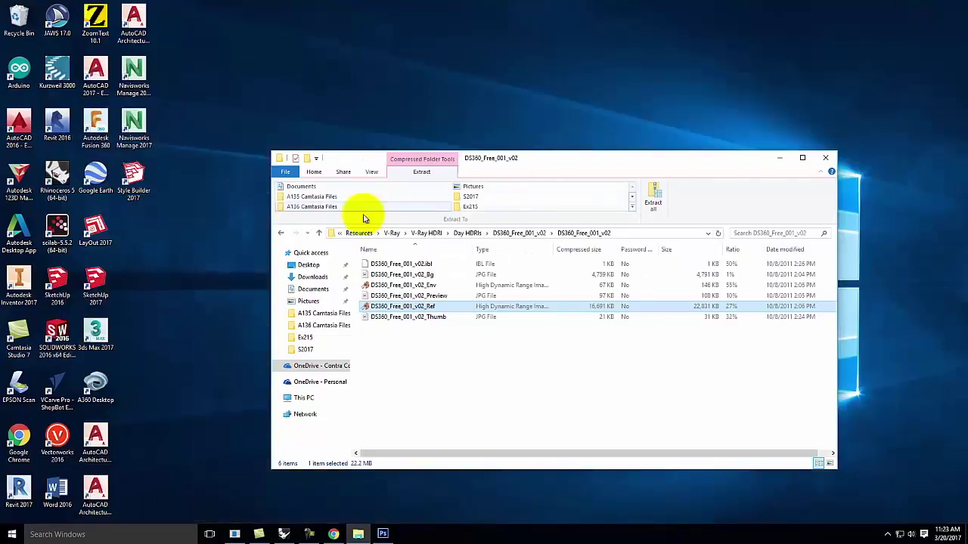
Return to Day HDRIs, view Sierra_Madre_B_Ref from the Sierra_Madre_B folder in Photoshop, and minimize Photoshop
click(520, 233)
click(469, 234)
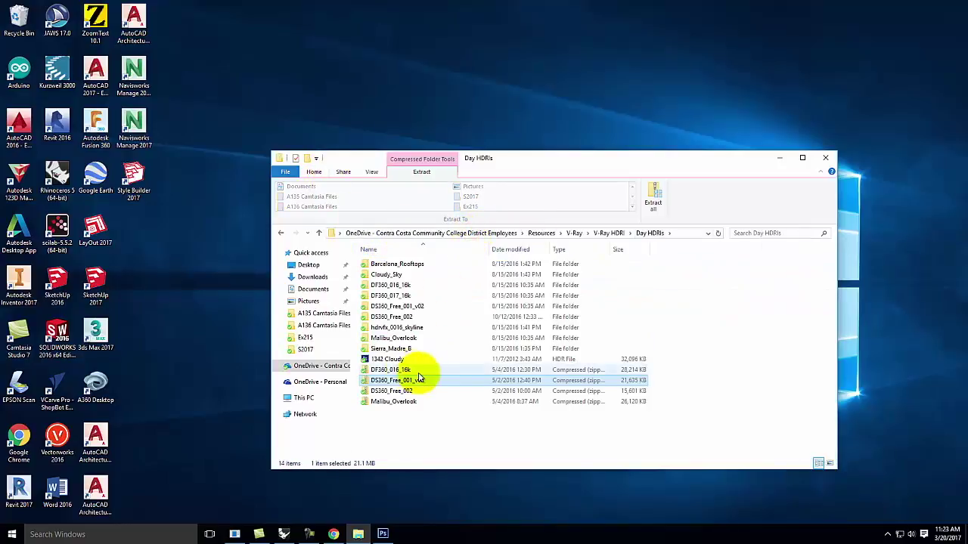
double_click(394, 349)
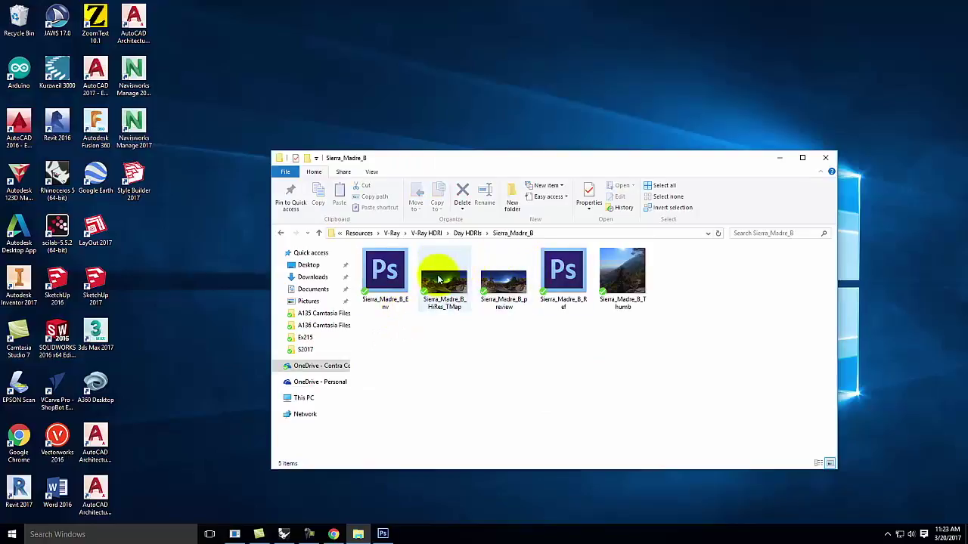
mouse_move(444, 283)
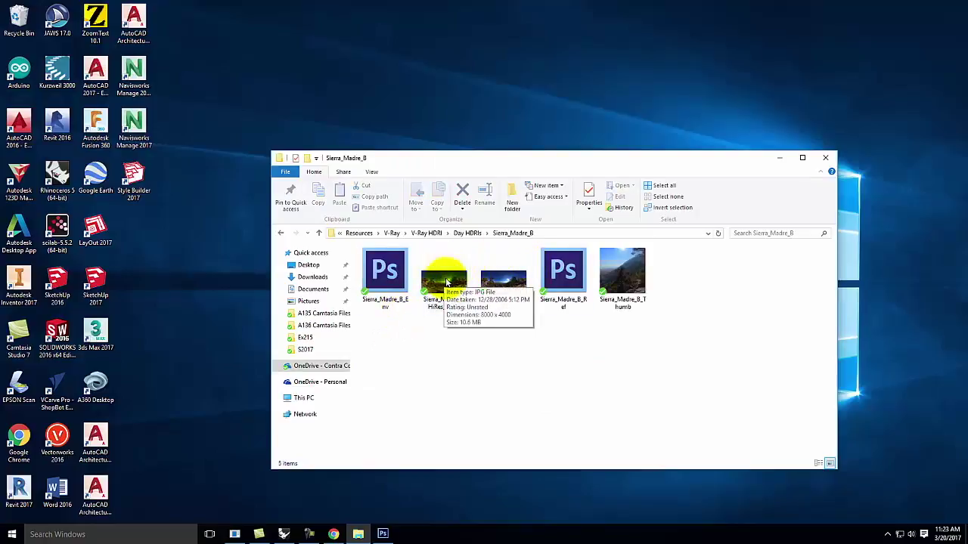
mouse_move(569, 281)
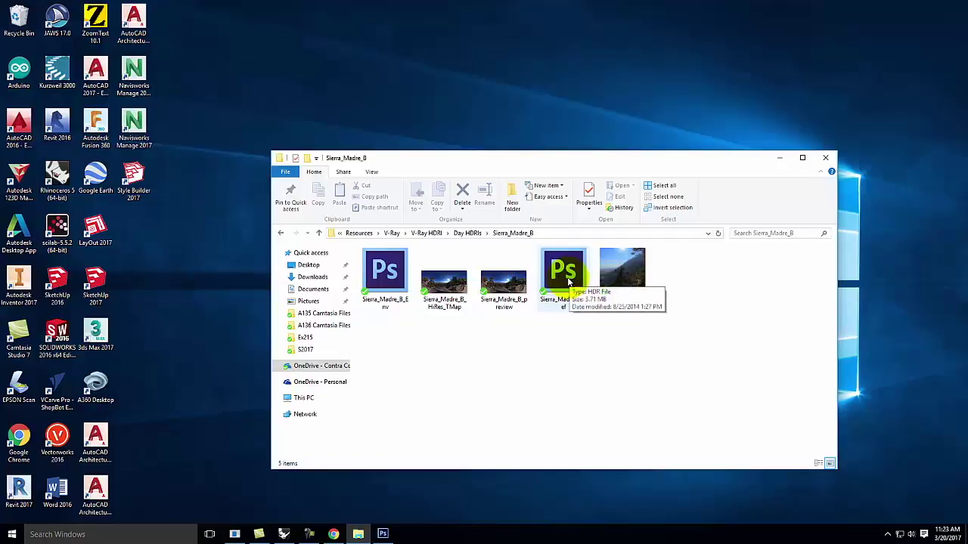
right_click(569, 279)
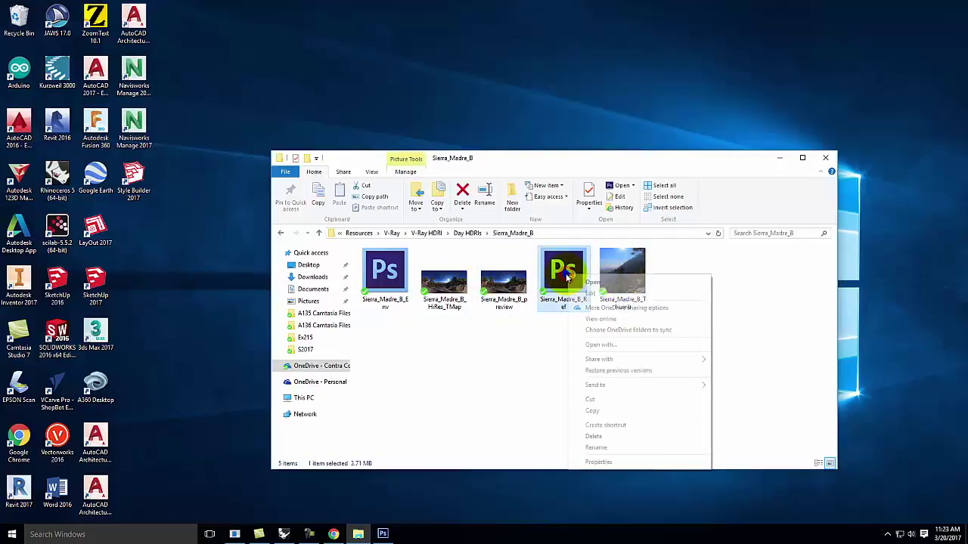
click(593, 282)
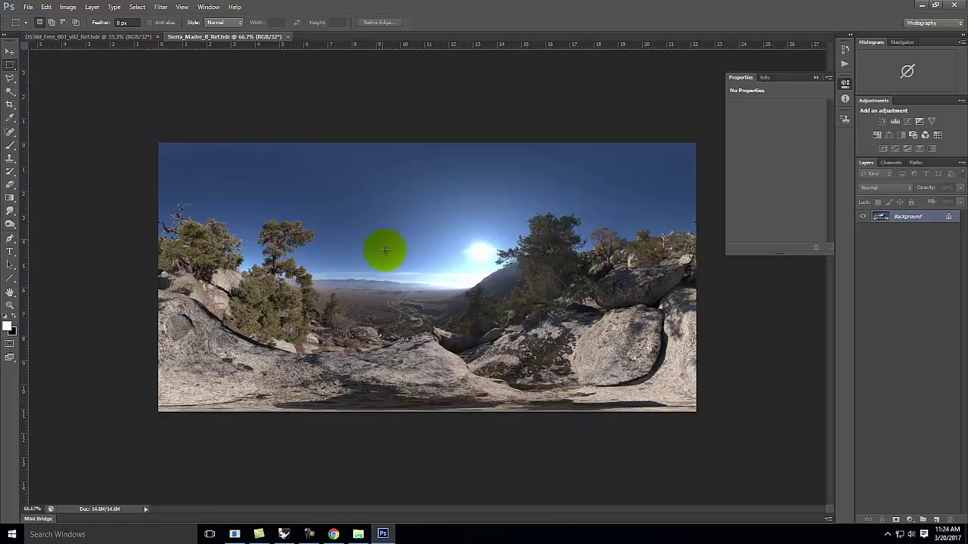
click(923, 5)
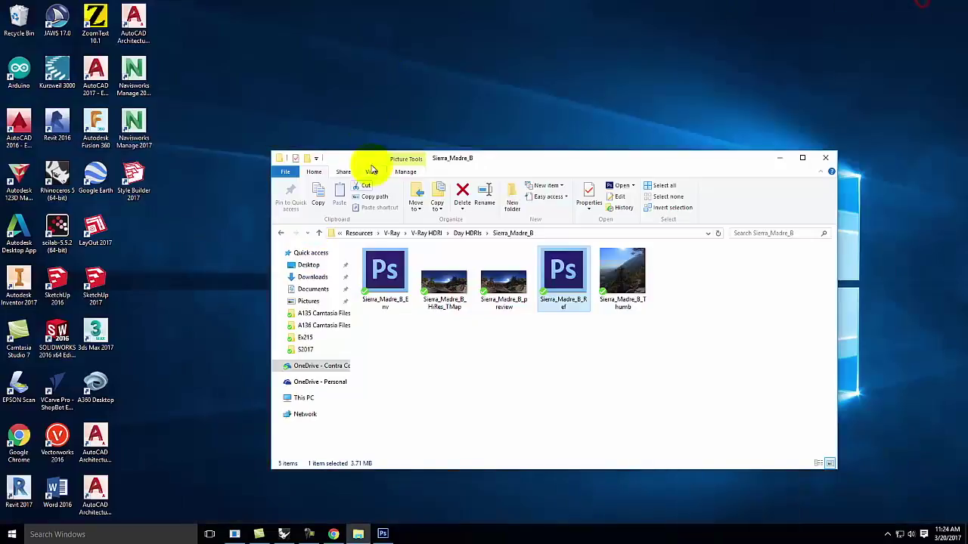
Switch to Chrome and look through the website's Downloadable Resource Packages page down to the Archi 136 downloads
click(334, 534)
mouse_move(659, 158)
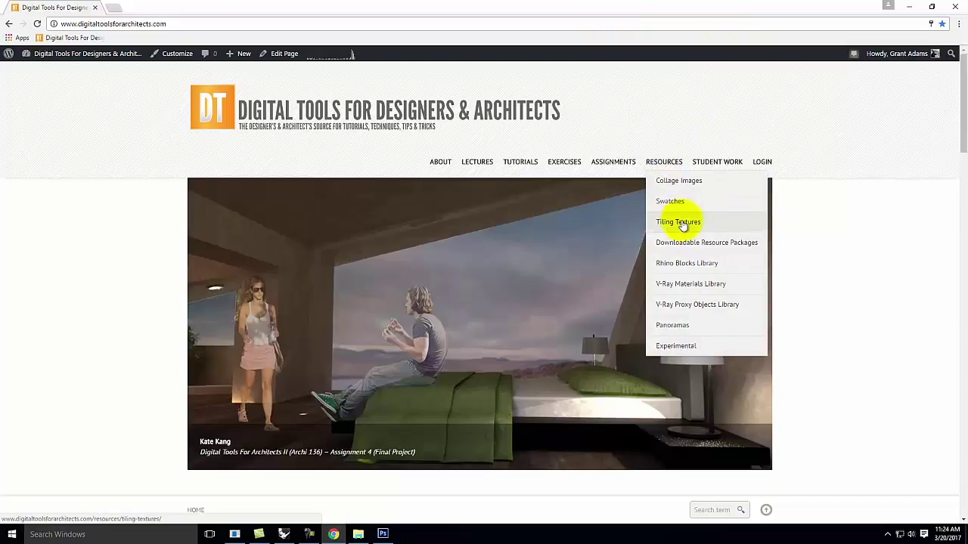
click(686, 242)
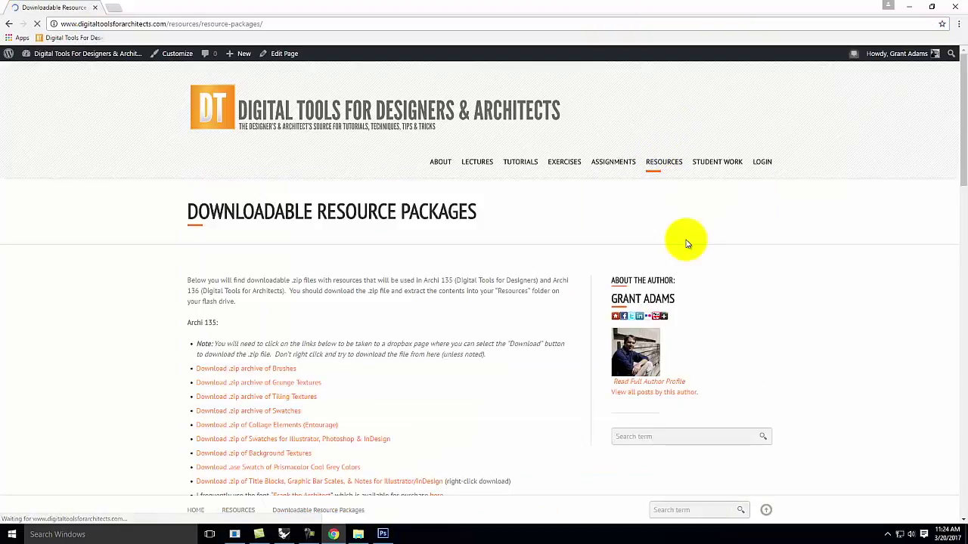
scroll(497, 230, down, 3)
scroll(497, 230, down, 1)
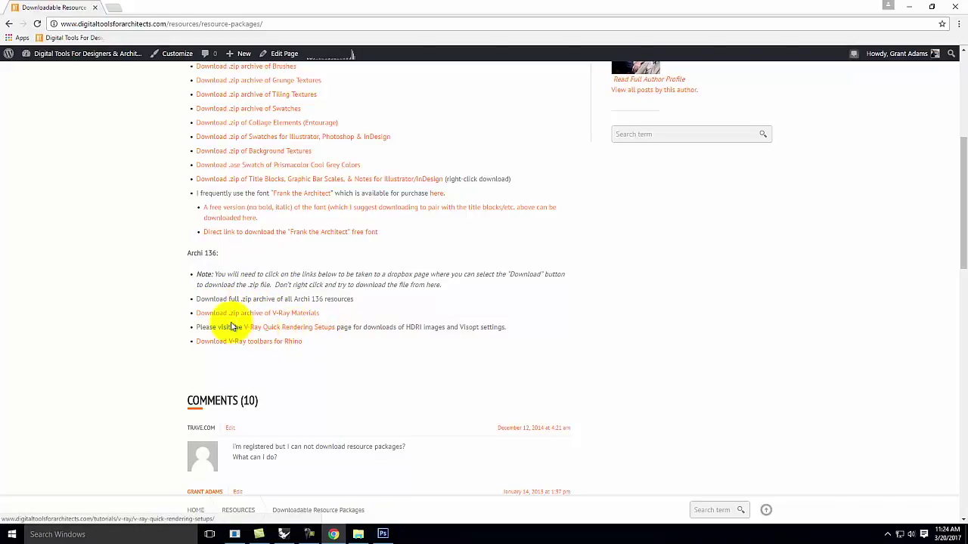
Try the V-Ray Quick Rendering Setups link, and open Quick Rendering Setups from the V-Ray Materials Library resources
click(287, 329)
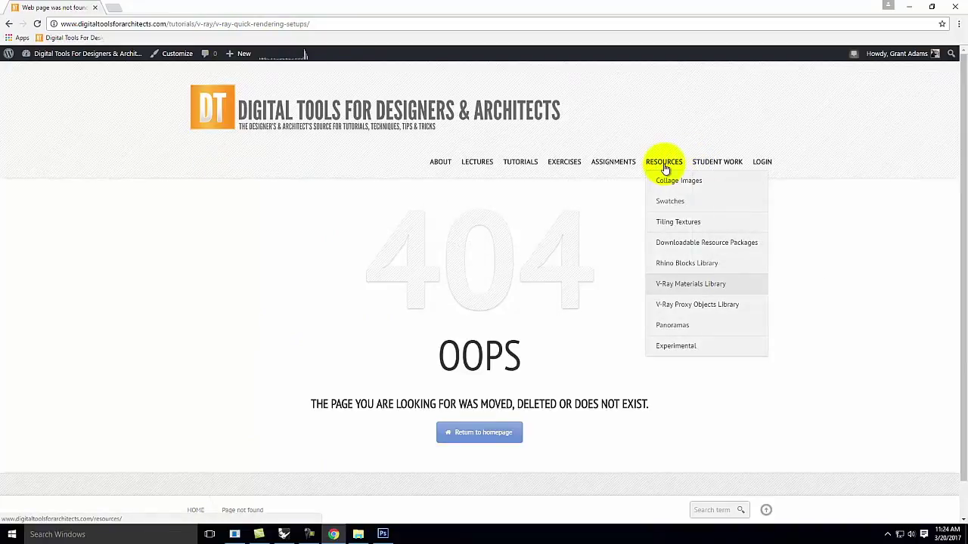
mouse_move(679, 293)
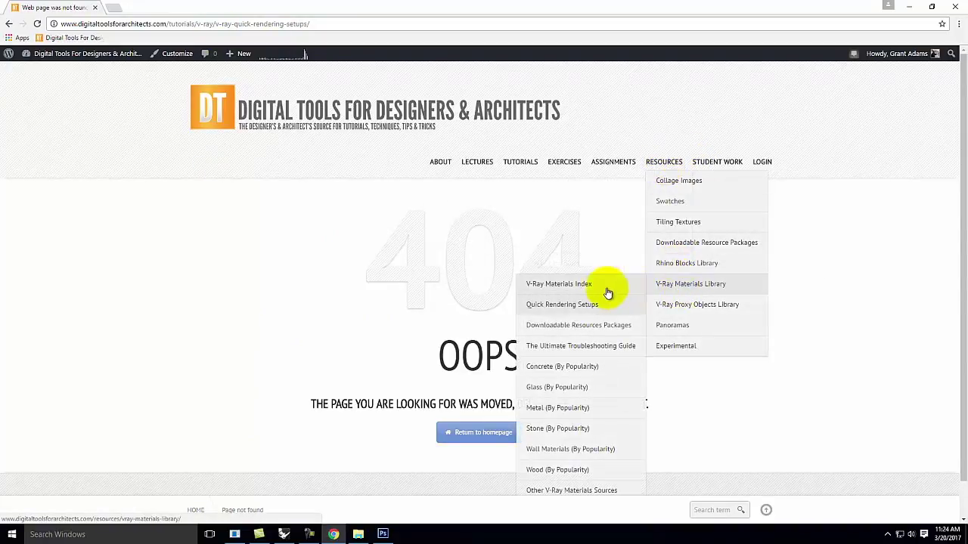
click(604, 306)
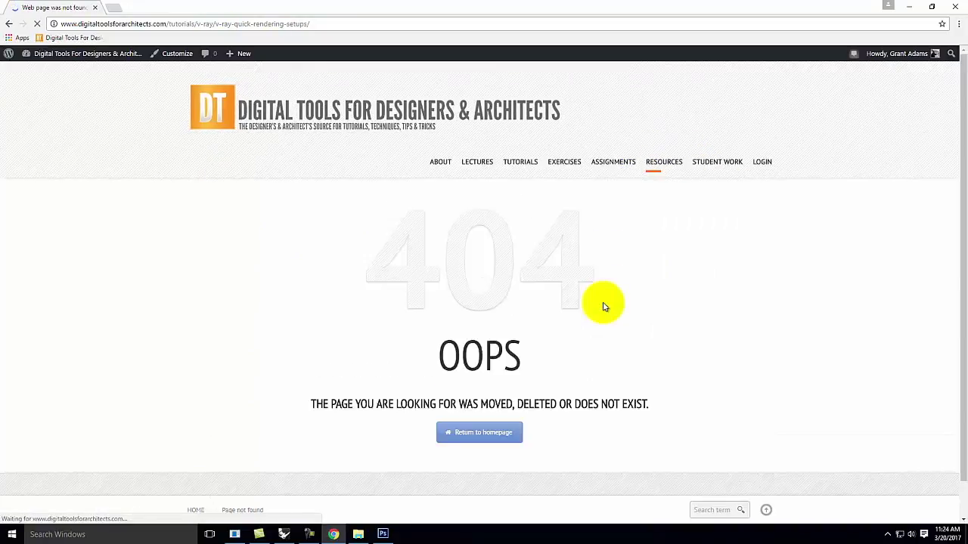
Open the V-Ray Quick Rendering Setups page from the website's V-Ray tutorials
mouse_move(505, 166)
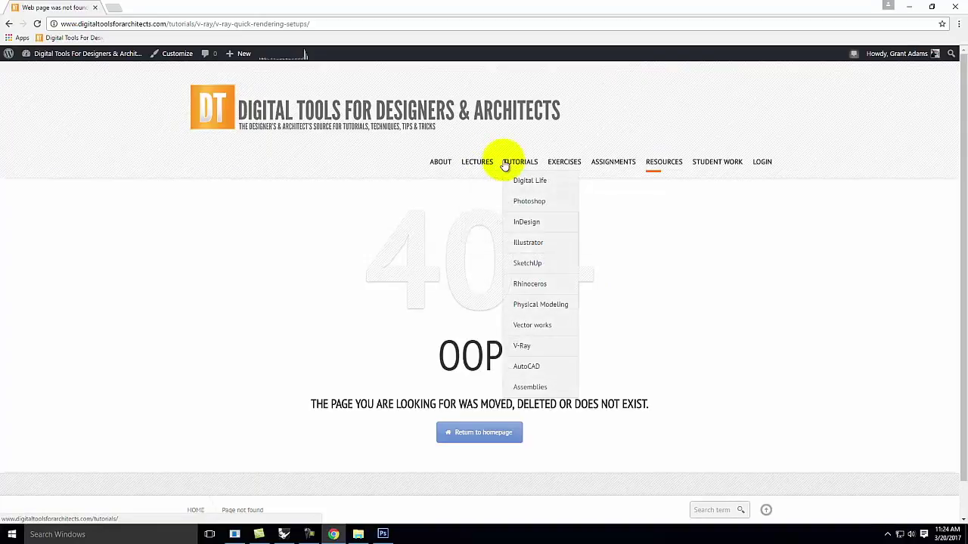
mouse_move(538, 345)
click(446, 345)
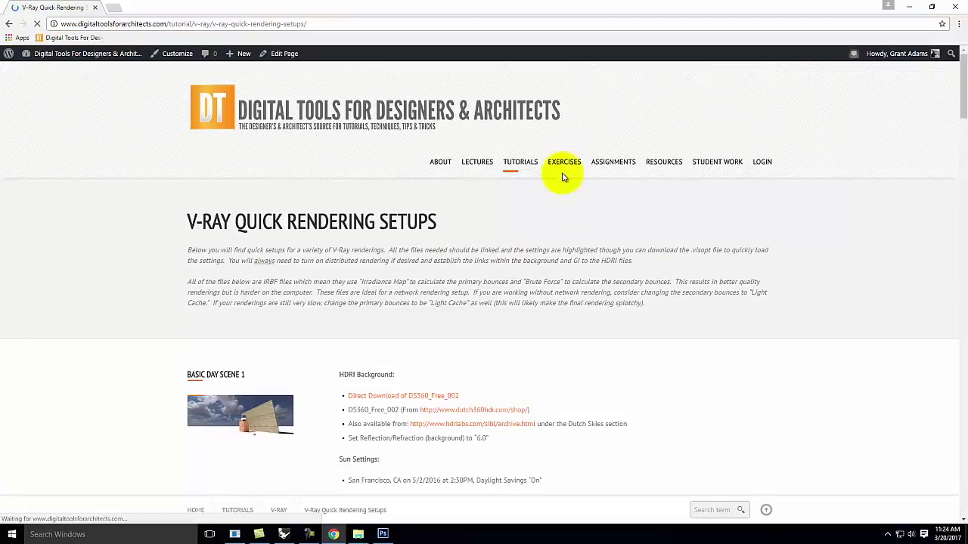
mouse_move(524, 162)
mouse_move(527, 345)
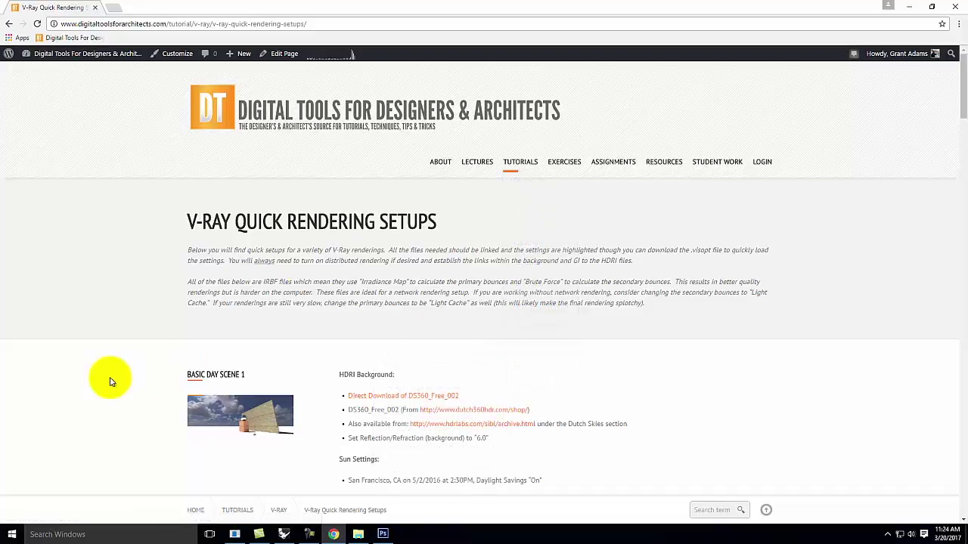
Look over the Basic Day Scene entries, view the Basic Day Scene 1 sample rendering, and return to the setups page
scroll(454, 299, down, 4)
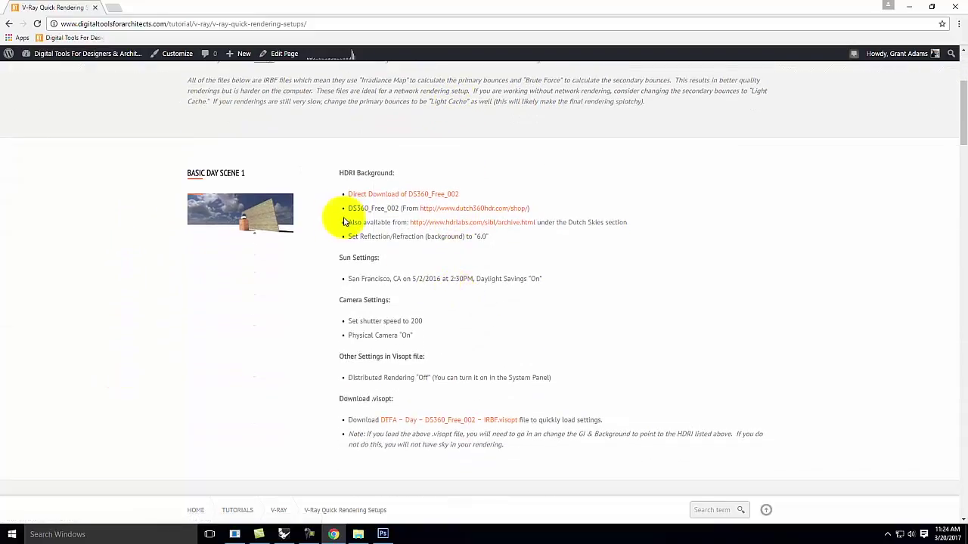
scroll(319, 168, up, 1)
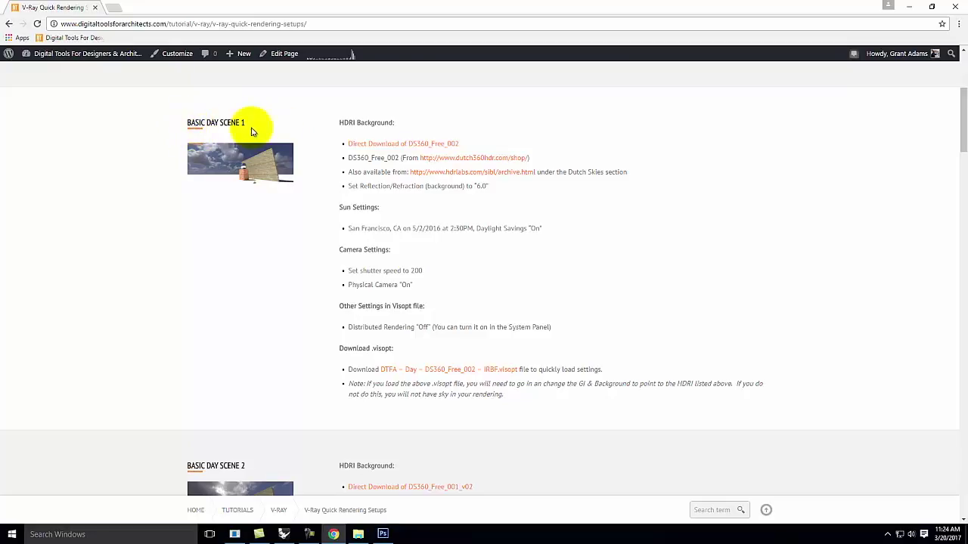
scroll(345, 173, down, 3)
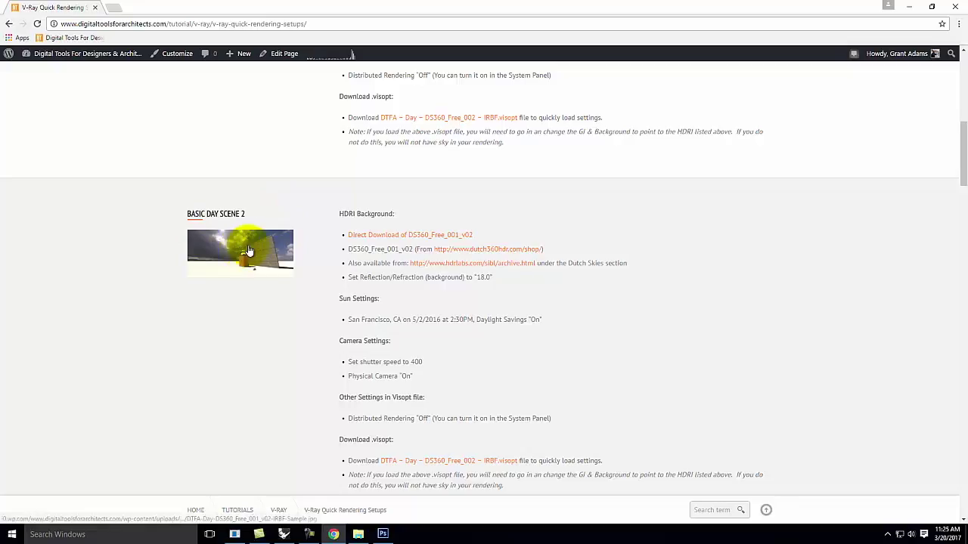
scroll(251, 249, down, 2)
scroll(255, 220, up, 3)
scroll(254, 195, up, 2)
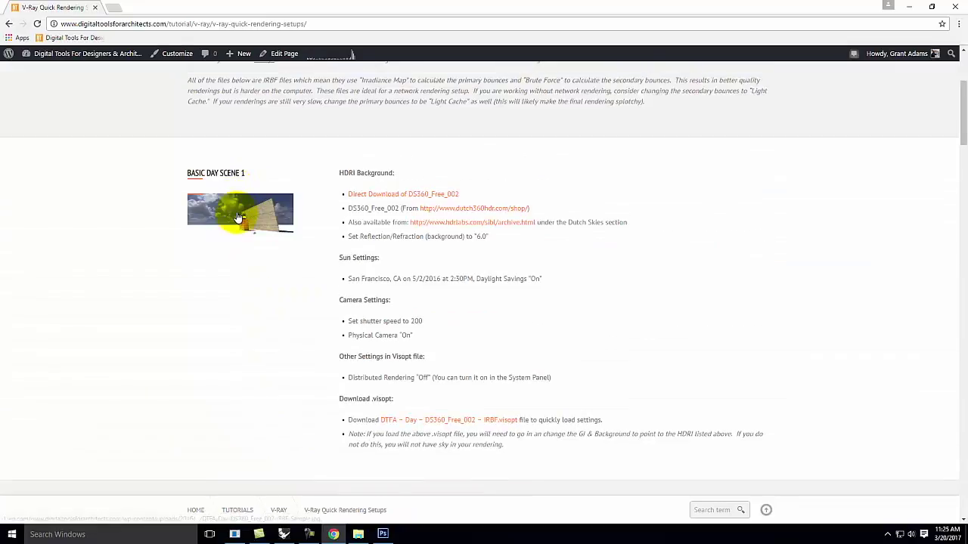
click(246, 214)
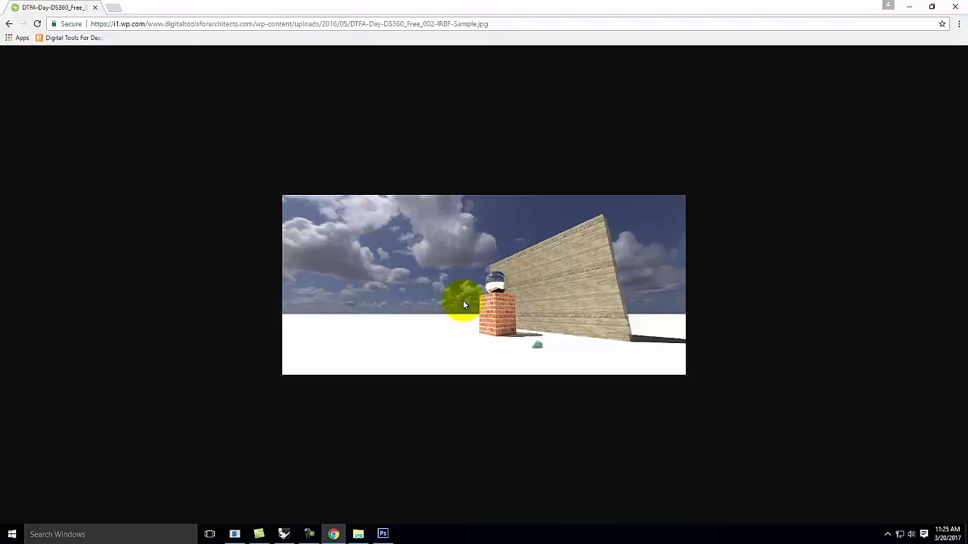
click(9, 23)
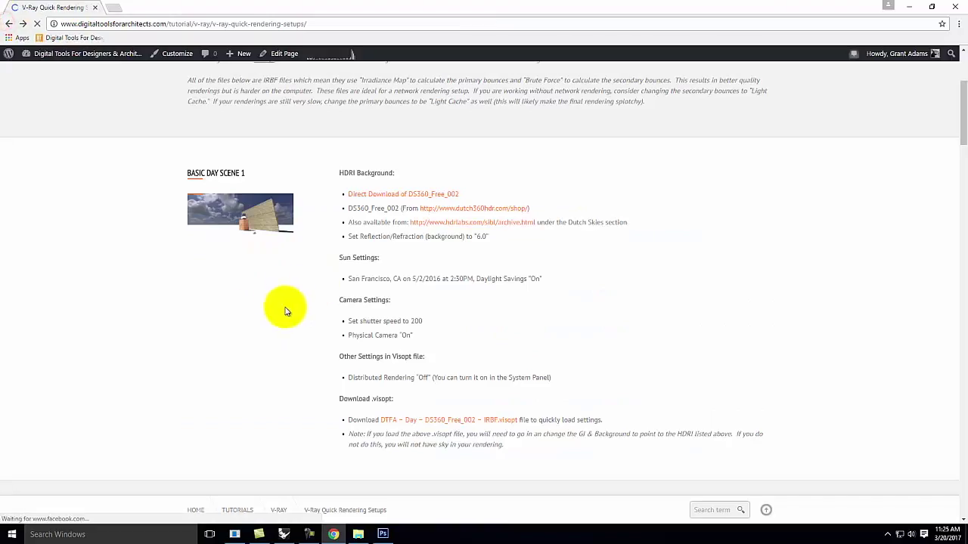
View the sample renderings of Basic Day Scene 2 and Basic Day Scene 3, returning to the setups page after each
scroll(264, 311, down, 3)
click(246, 344)
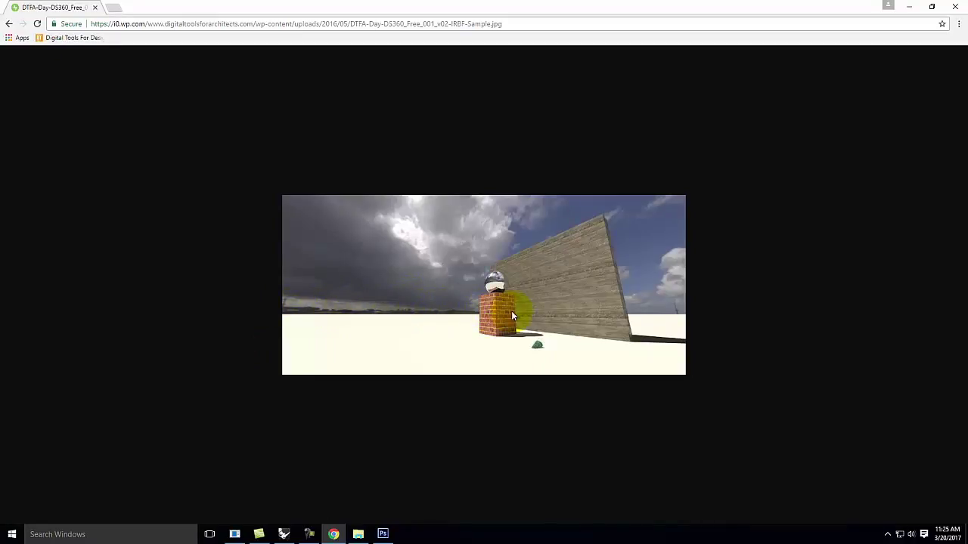
click(9, 24)
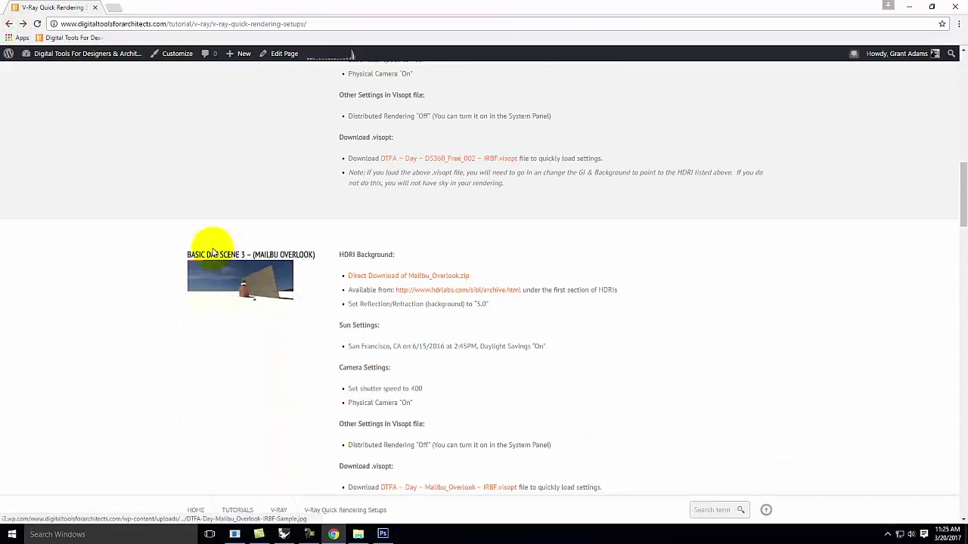
click(264, 194)
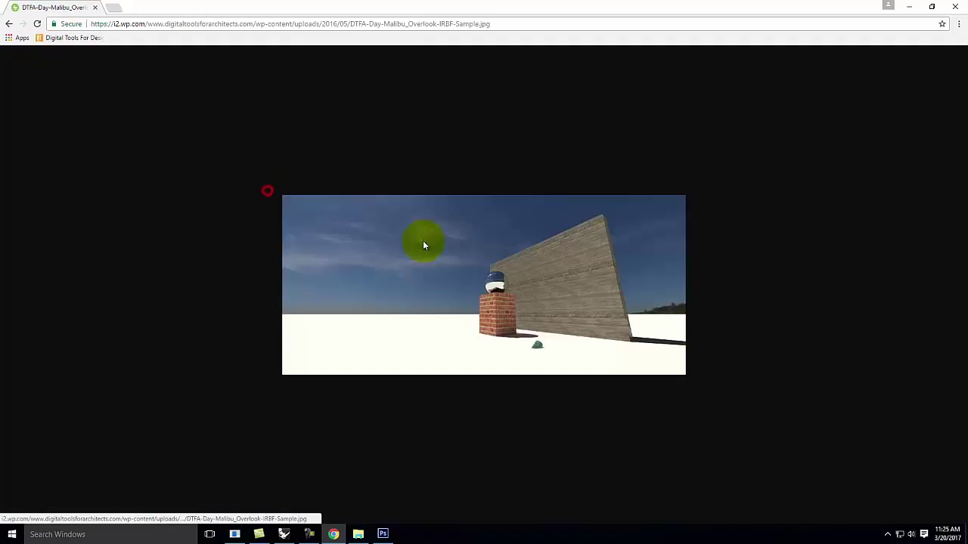
click(9, 24)
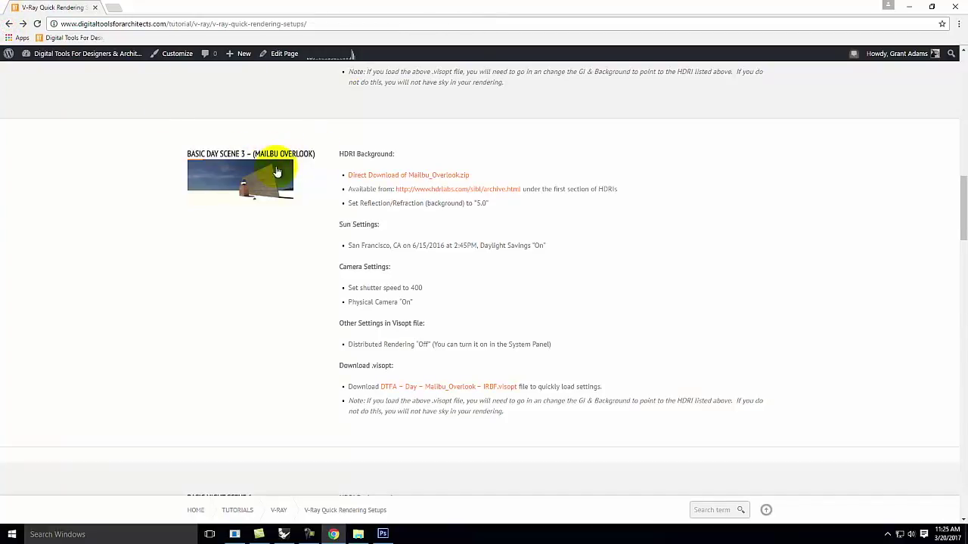
View the sample renderings of Sunset Scene 1 and Sunset Scene 2, returning to the setups page after each
scroll(369, 239, down, 5)
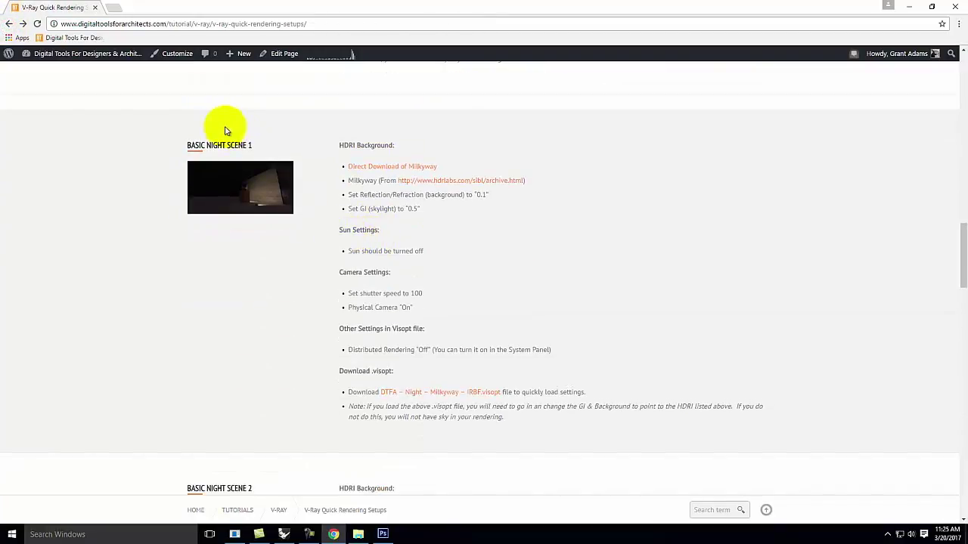
scroll(234, 147, down, 2)
scroll(234, 147, down, 7)
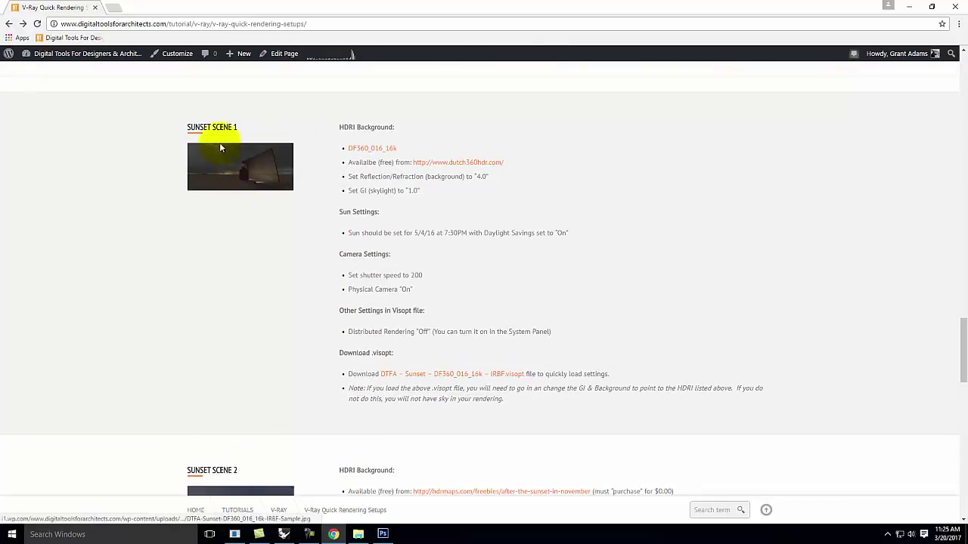
click(226, 155)
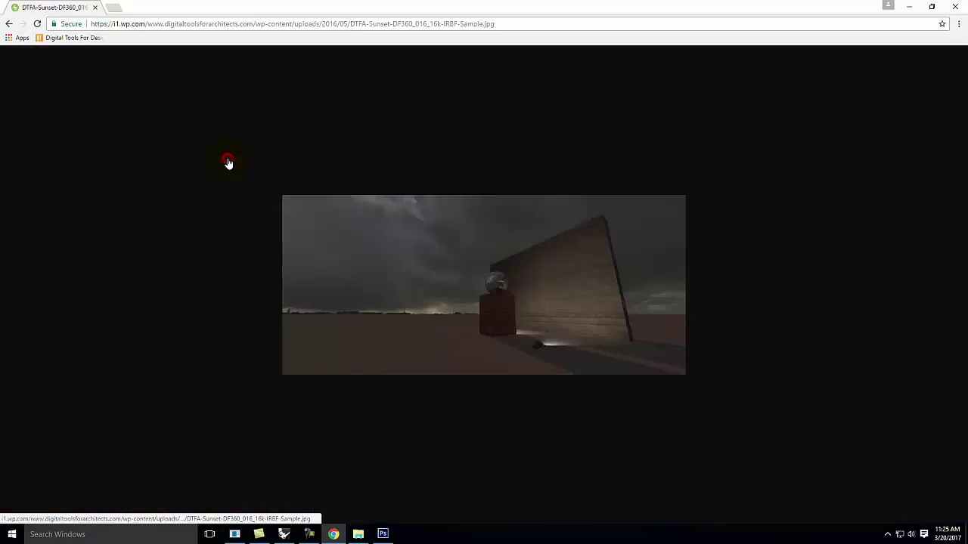
click(9, 23)
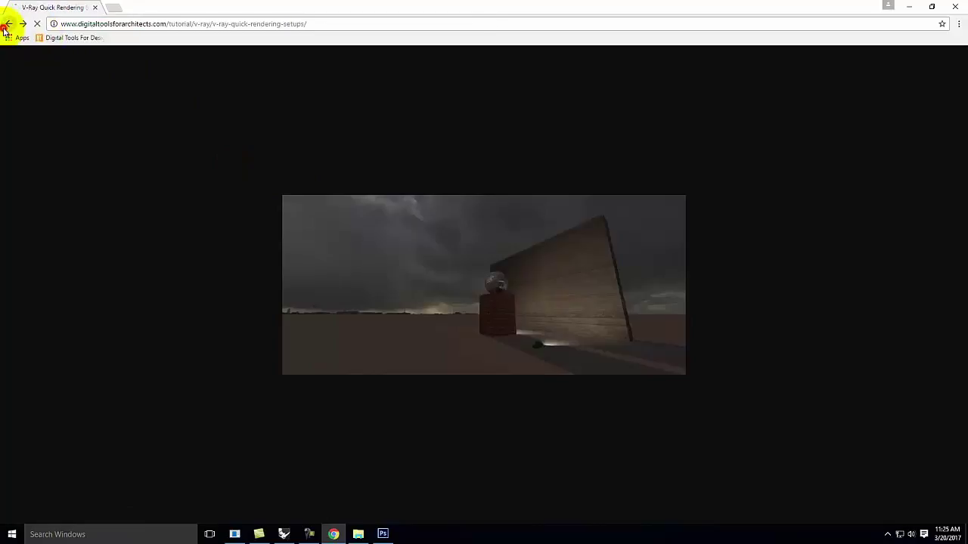
scroll(257, 378, down, 3)
click(255, 313)
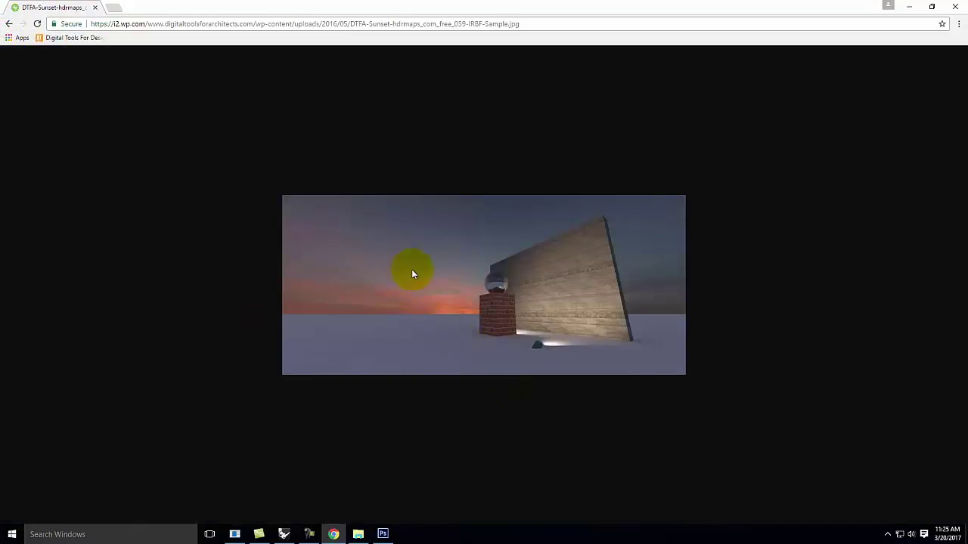
click(9, 25)
Review the Basic Day Scene 1 setup, highlighting its sun location, date and time settings line
scroll(452, 280, down, 6)
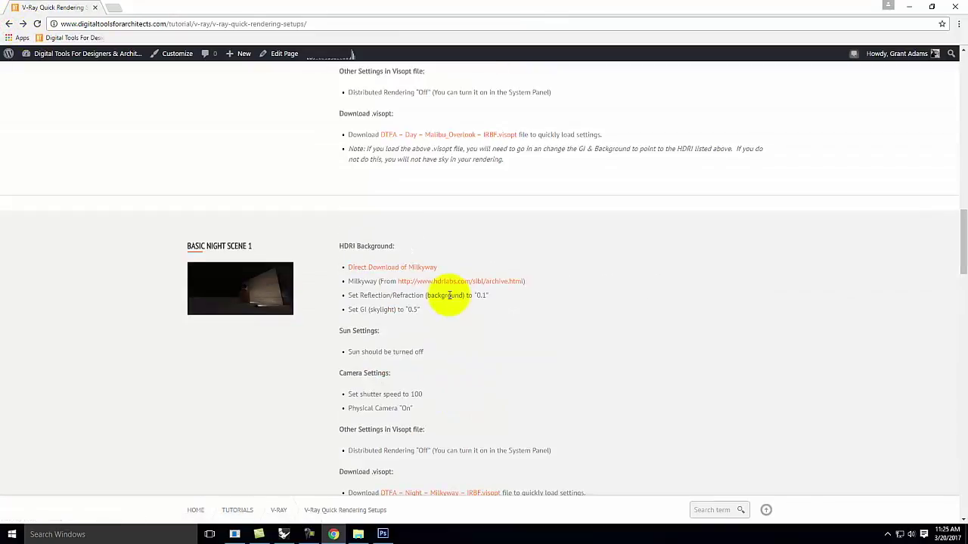
scroll(449, 295, up, 10)
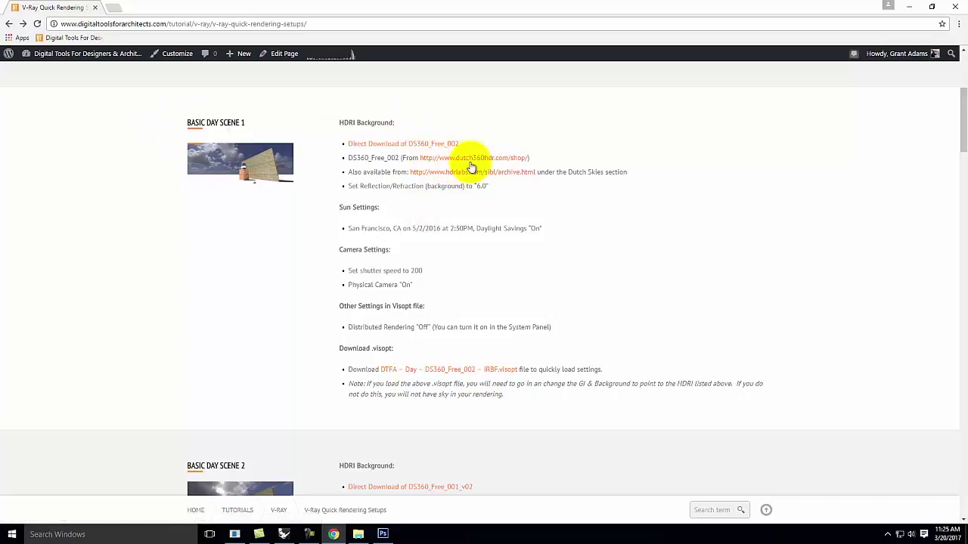
scroll(464, 268, up, 2)
scroll(464, 271, up, 3)
scroll(462, 271, down, 3)
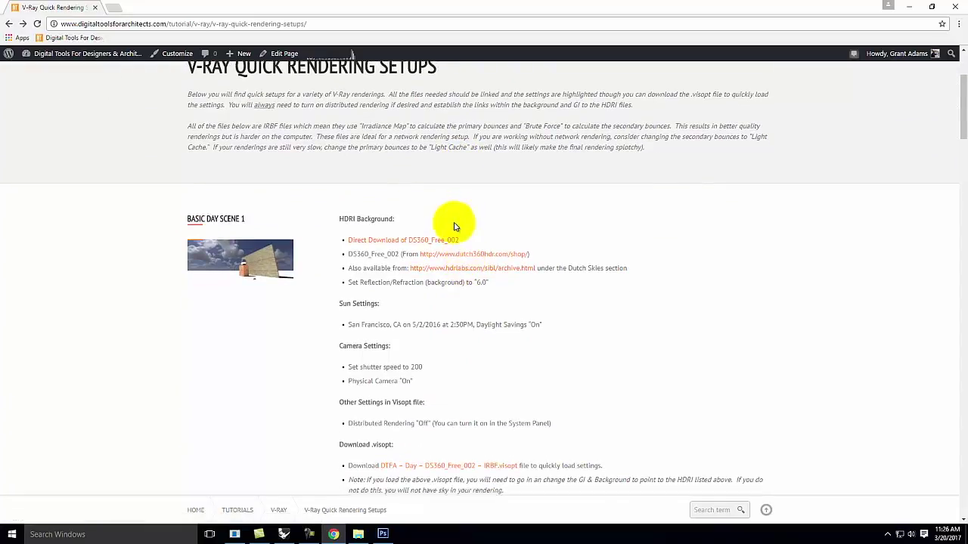
scroll(454, 226, down, 3)
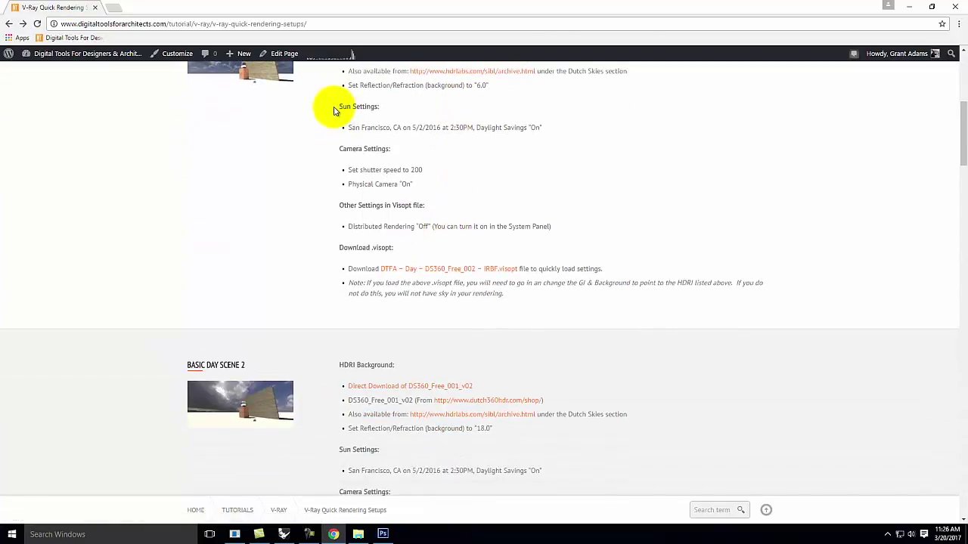
drag(346, 127, 545, 135)
click(454, 125)
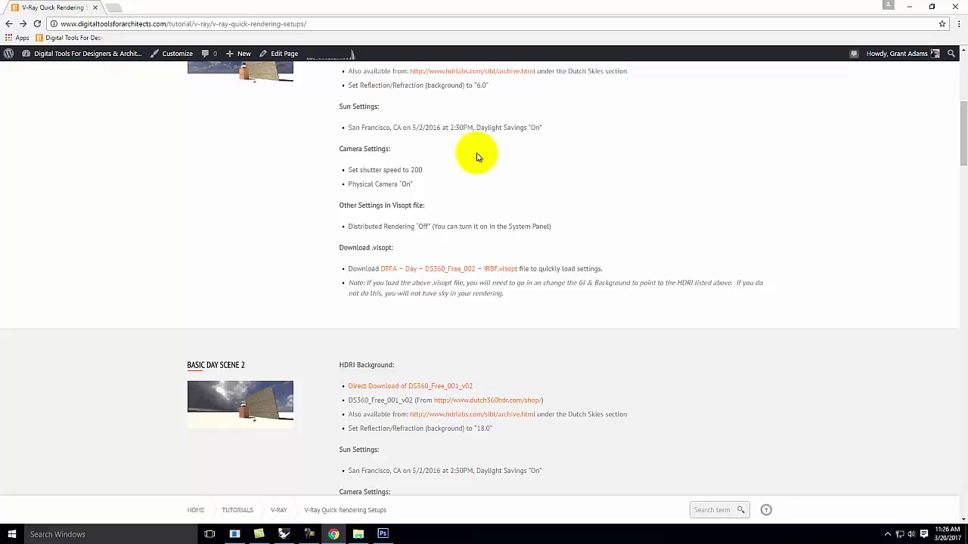
Open the dutch360hdr.com shop link from Basic Day Scene 1 in a new tab and browse its HDRI products
scroll(492, 245, up, 2)
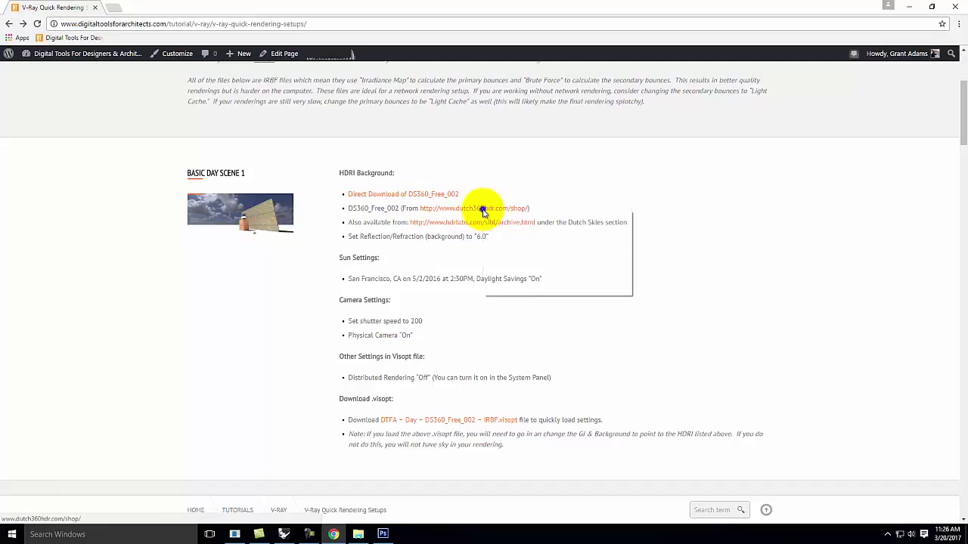
click(505, 216)
click(164, 9)
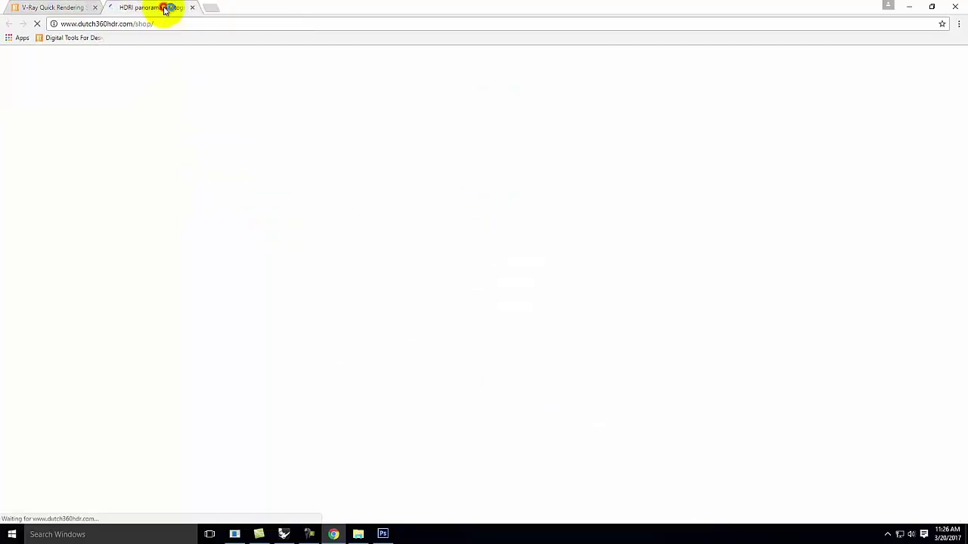
scroll(848, 253, down, 2)
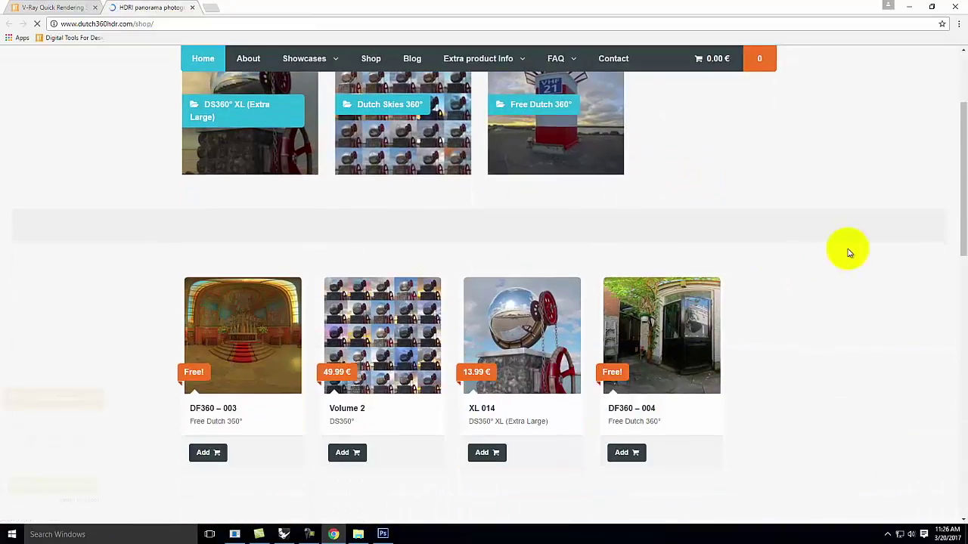
scroll(848, 253, down, 1)
scroll(510, 246, up, 2)
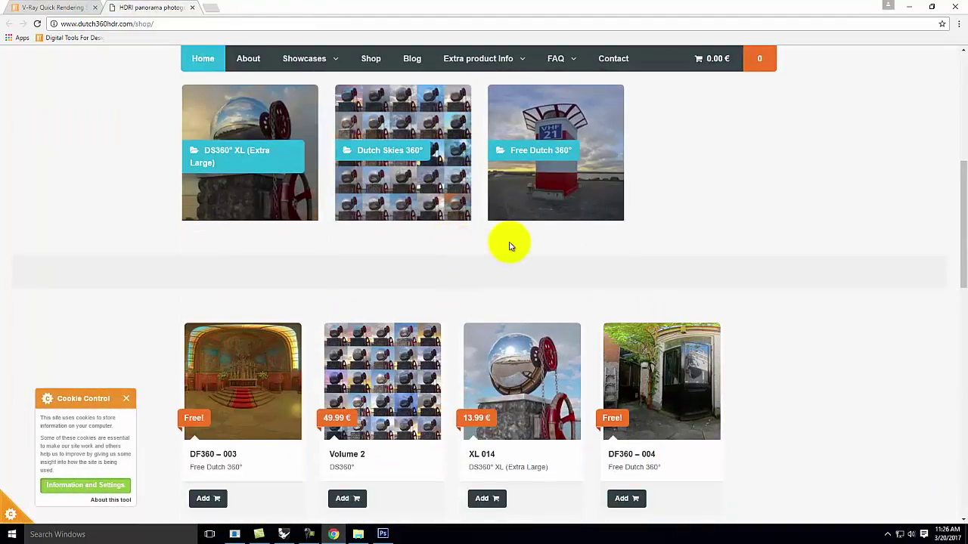
scroll(529, 249, down, 5)
scroll(656, 259, up, 3)
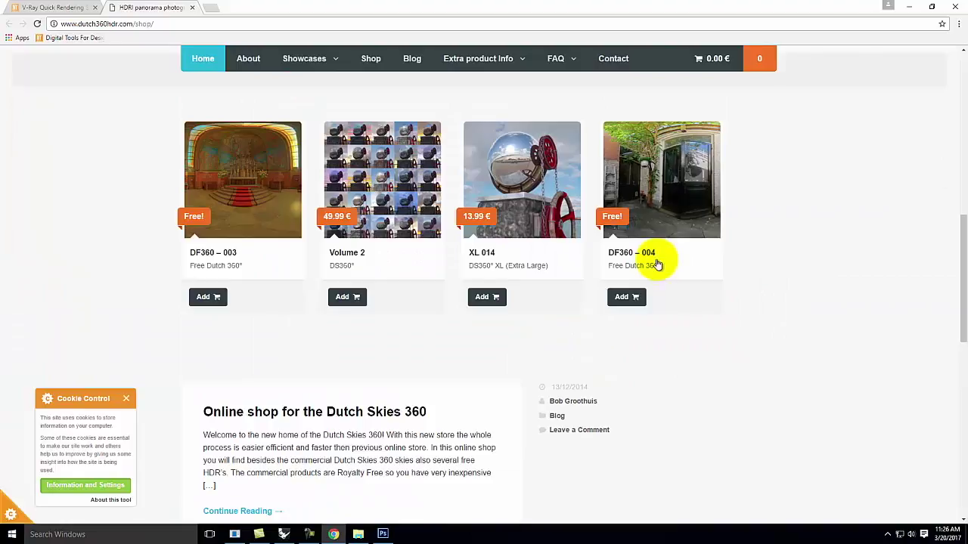
scroll(656, 260, up, 8)
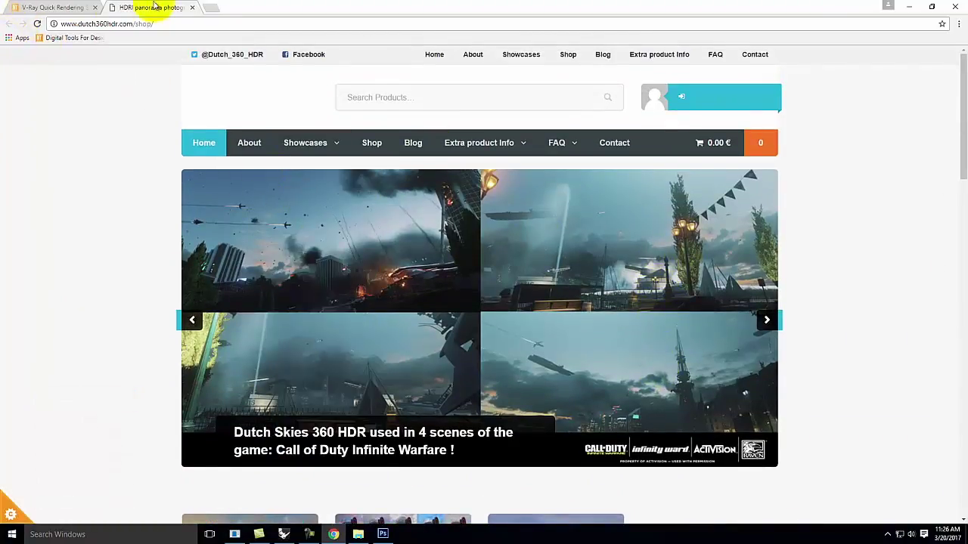
Return to the V-Ray Quick Rendering Setups tab and review the settings and downloads of the day and night scenes
click(64, 8)
scroll(458, 246, down, 6)
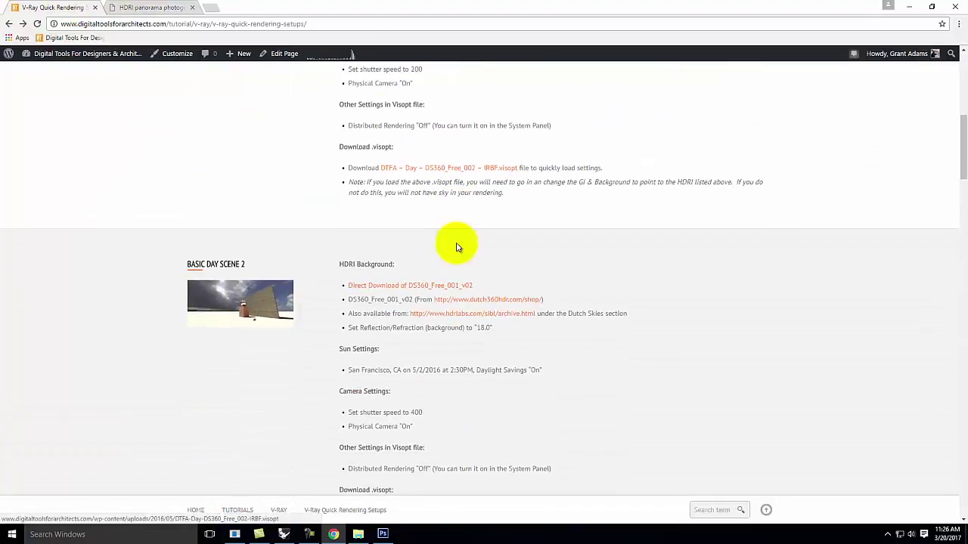
scroll(579, 260, down, 3)
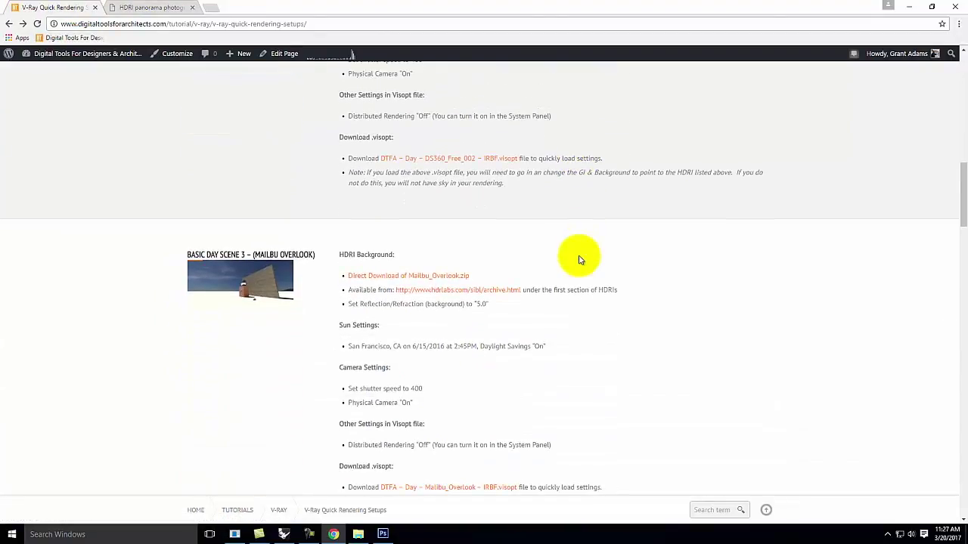
scroll(558, 204, down, 4)
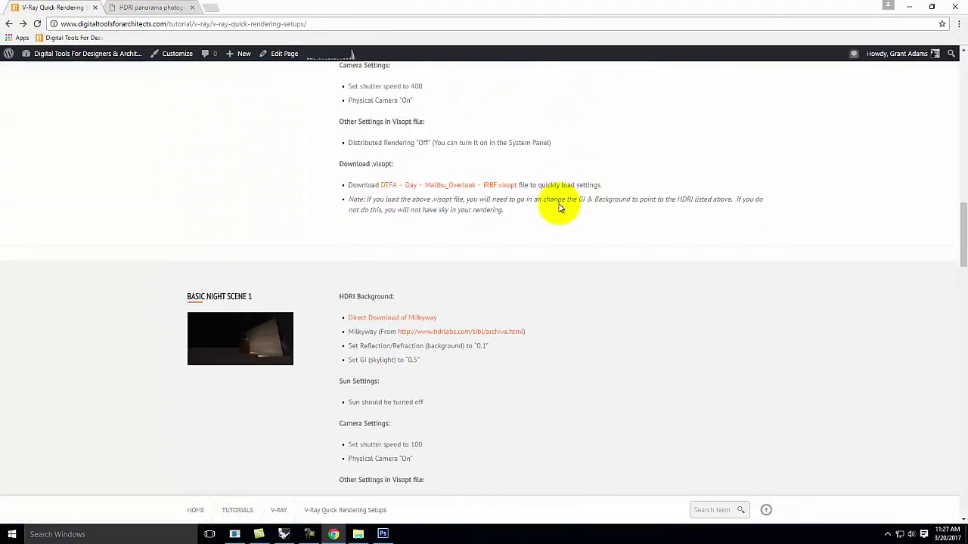
scroll(486, 205, down, 1)
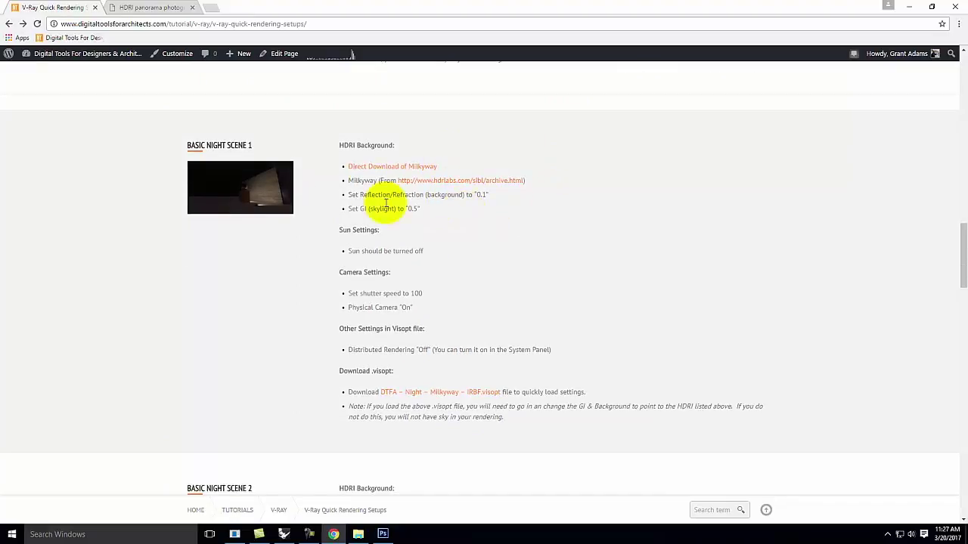
scroll(491, 219, down, 7)
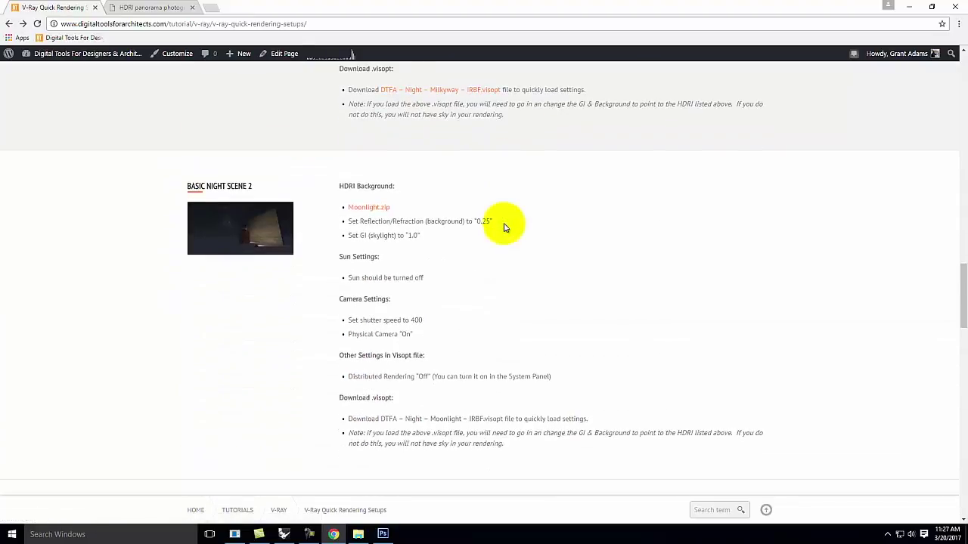
scroll(505, 226, up, 17)
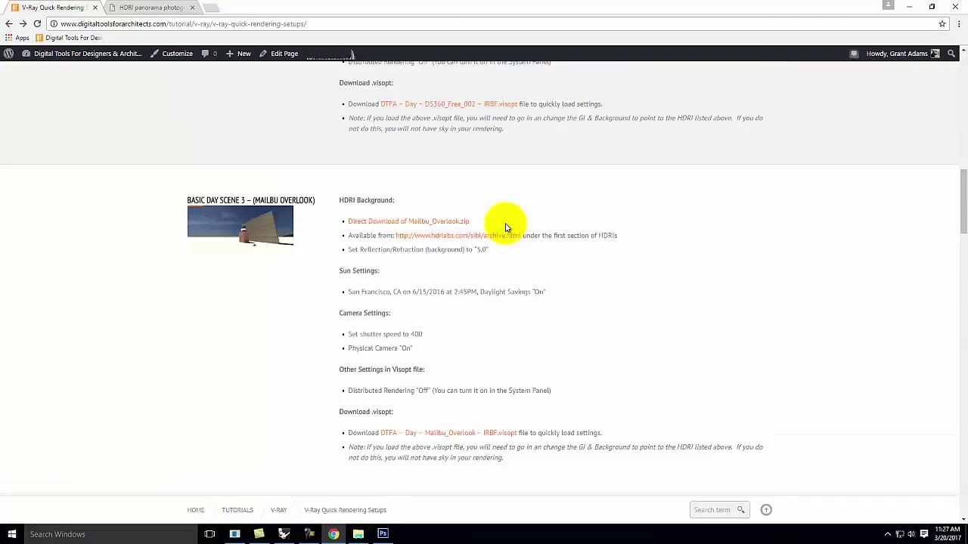
Download the DS360_Free_002 HDRI archive from the Basic Day Scene 1 setup
scroll(506, 227, up, 6)
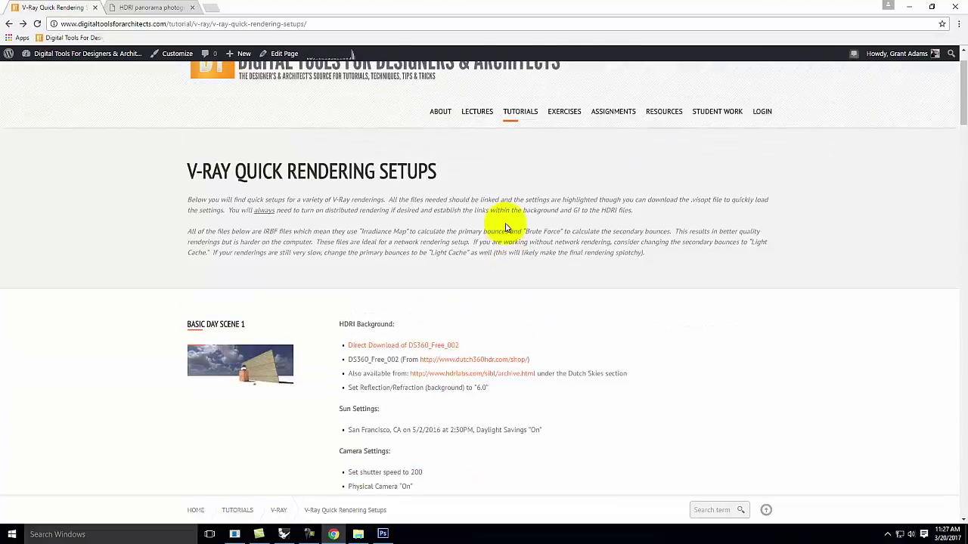
scroll(506, 227, down, 3)
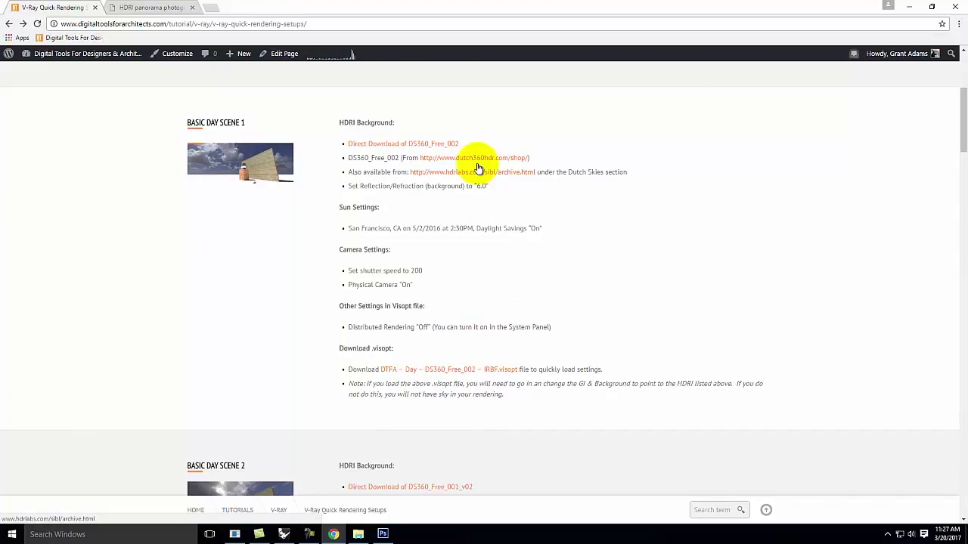
scroll(518, 151, down, 1)
scroll(514, 173, up, 3)
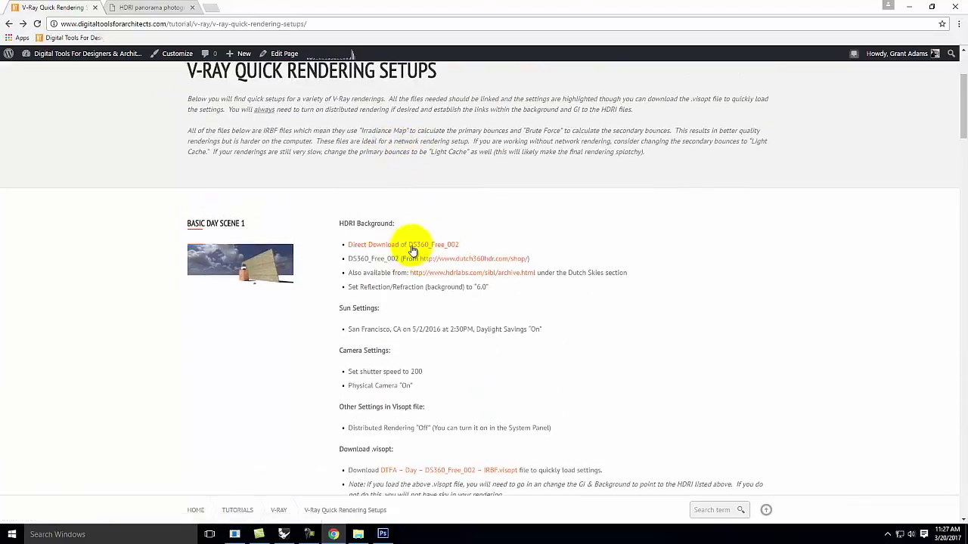
click(450, 247)
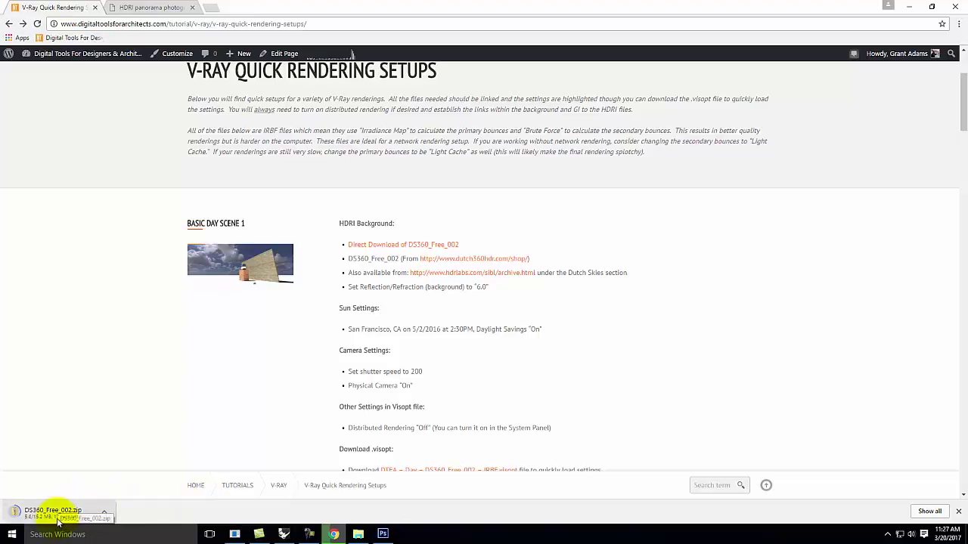
Switch to File Explorer and open the contents of the DS360_Free_002 zip archive in the Day HDRIs folder
click(358, 534)
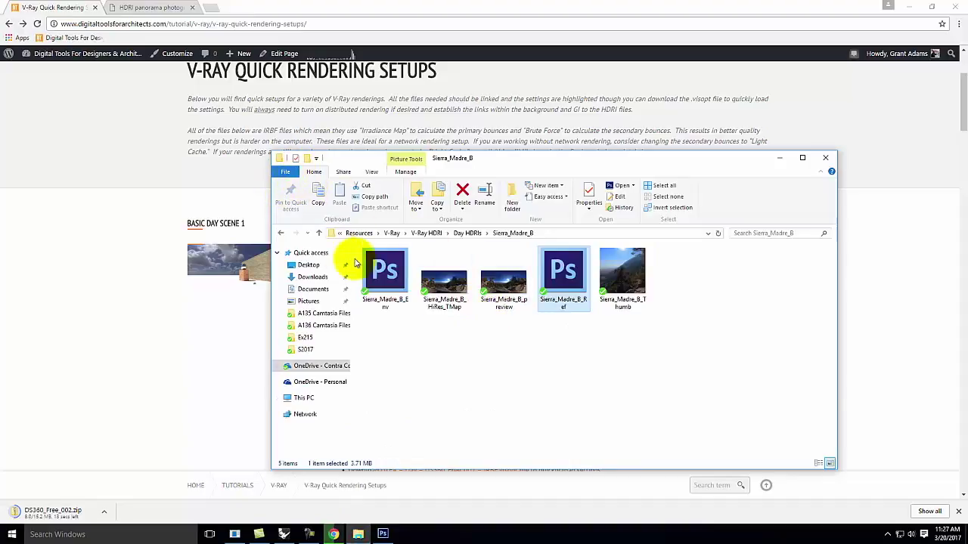
click(468, 233)
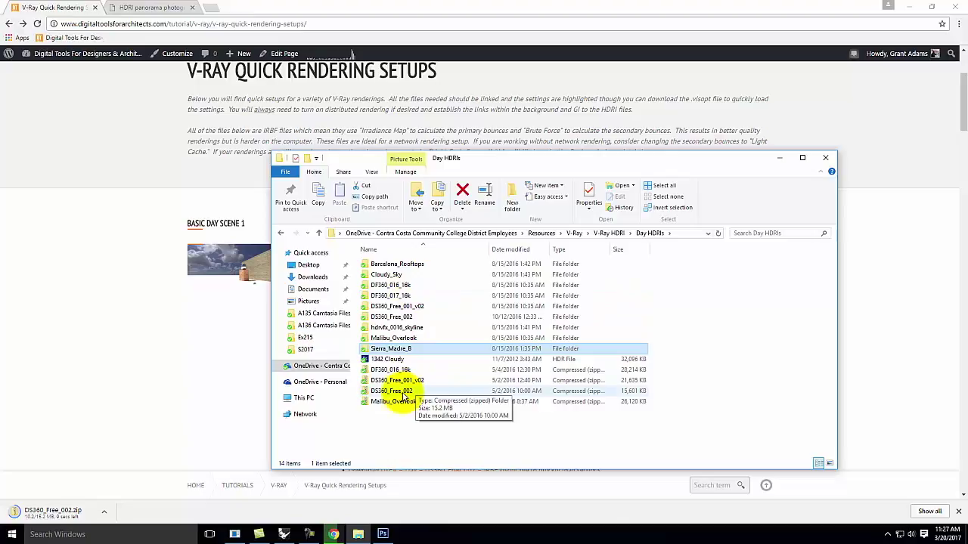
double_click(403, 393)
click(392, 264)
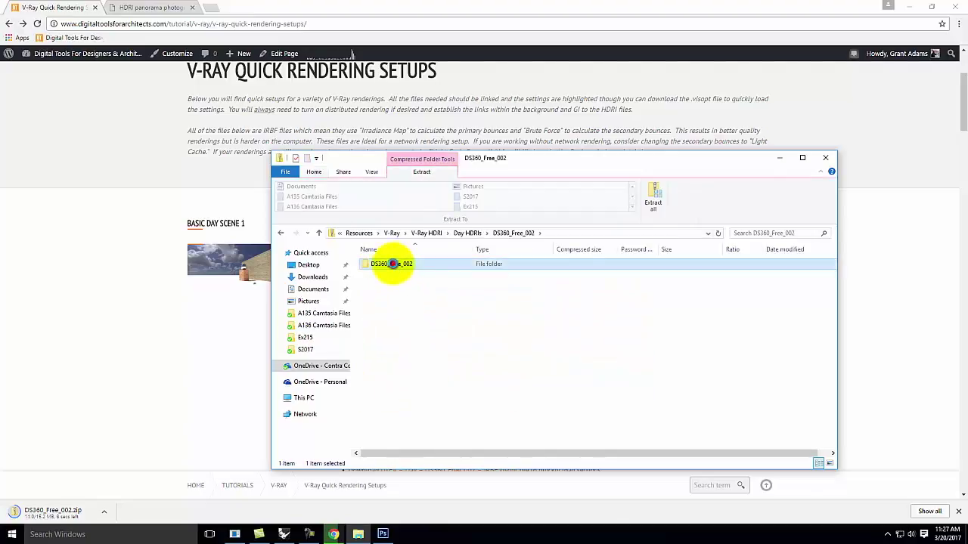
double_click(392, 264)
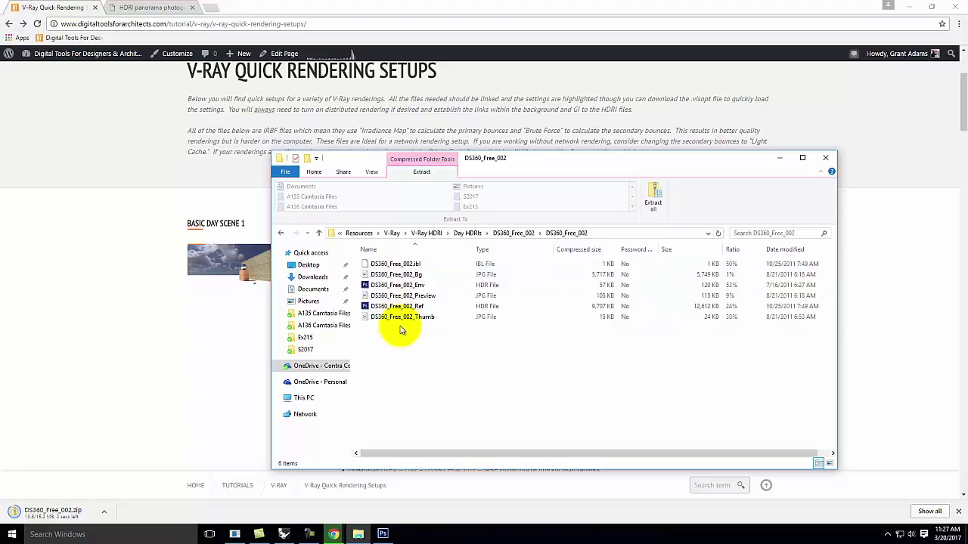
Compare the DS360_Free_002 Env and Ref HDR files, and view the Env image in Photoshop fitted to the screen
click(431, 286)
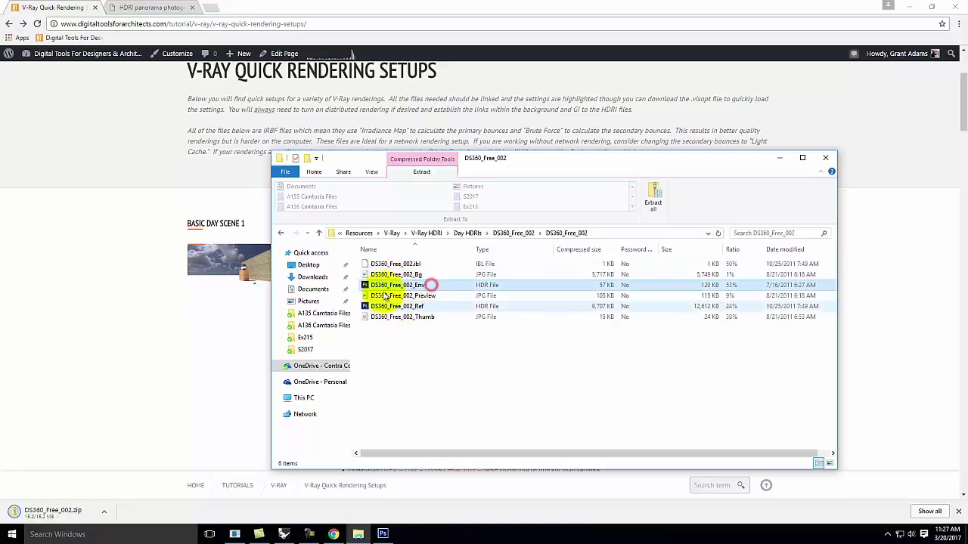
click(480, 306)
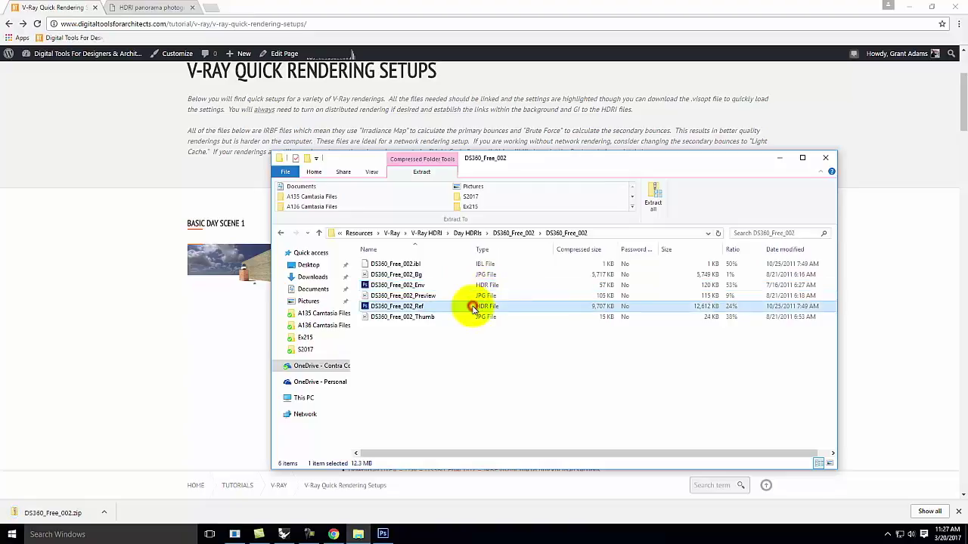
click(419, 286)
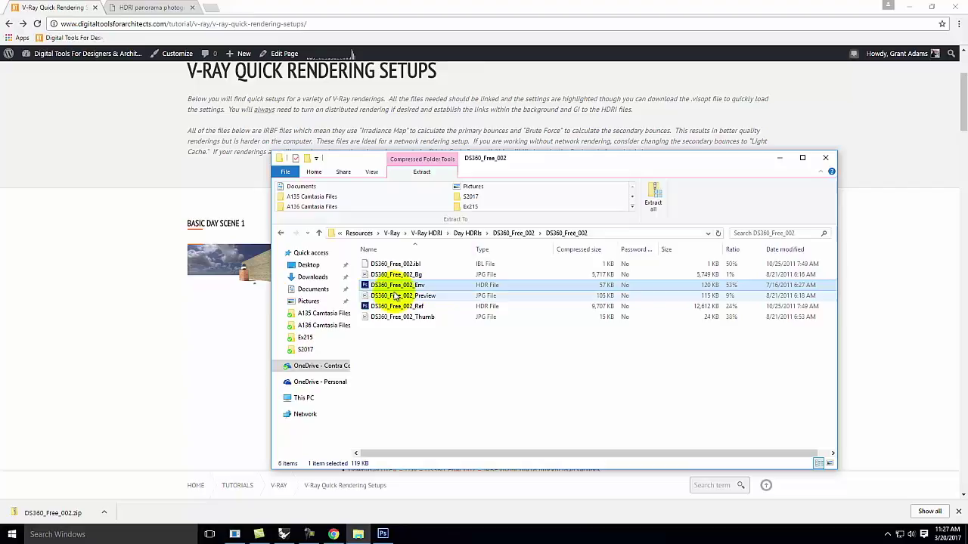
click(415, 306)
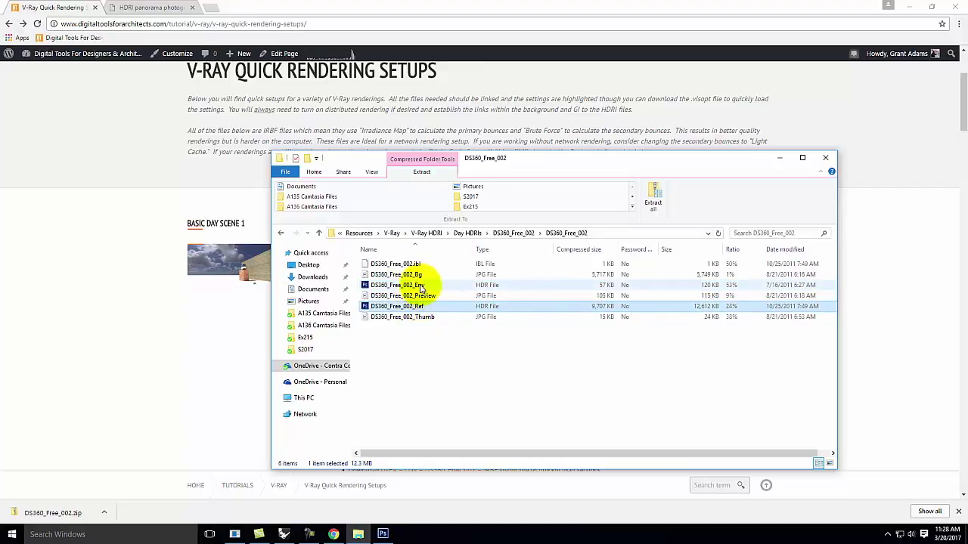
double_click(421, 286)
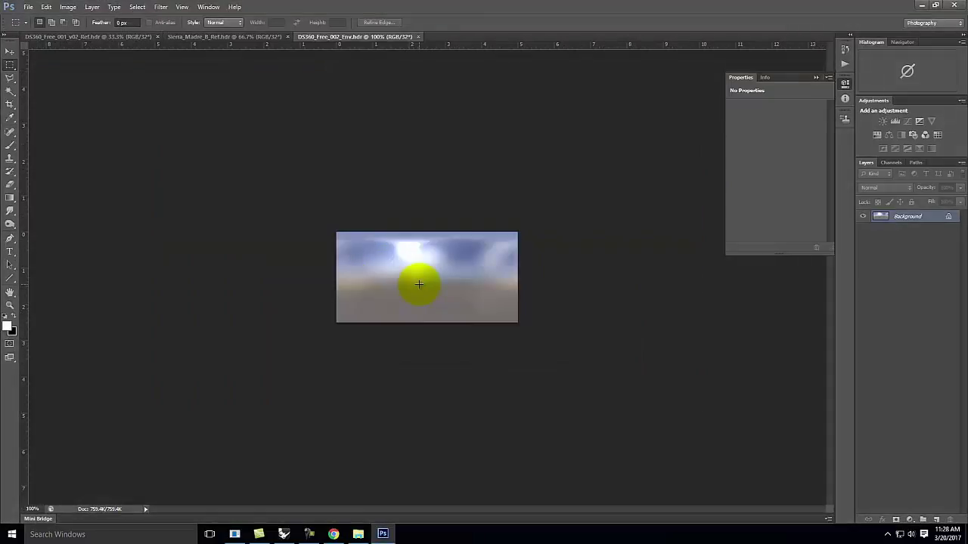
key(ctrl+0)
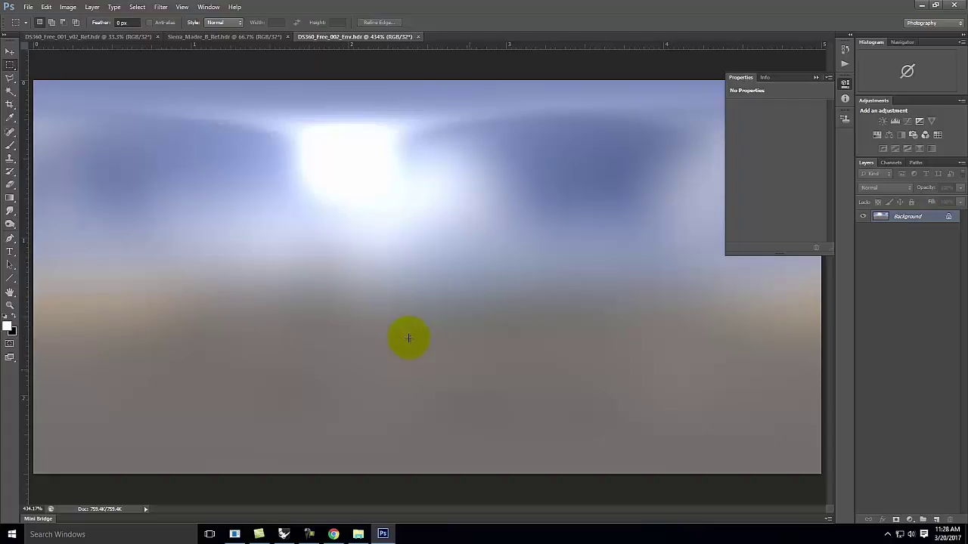
Switch to Rhino and display the Environment settings in the V-Ray option editor
click(285, 534)
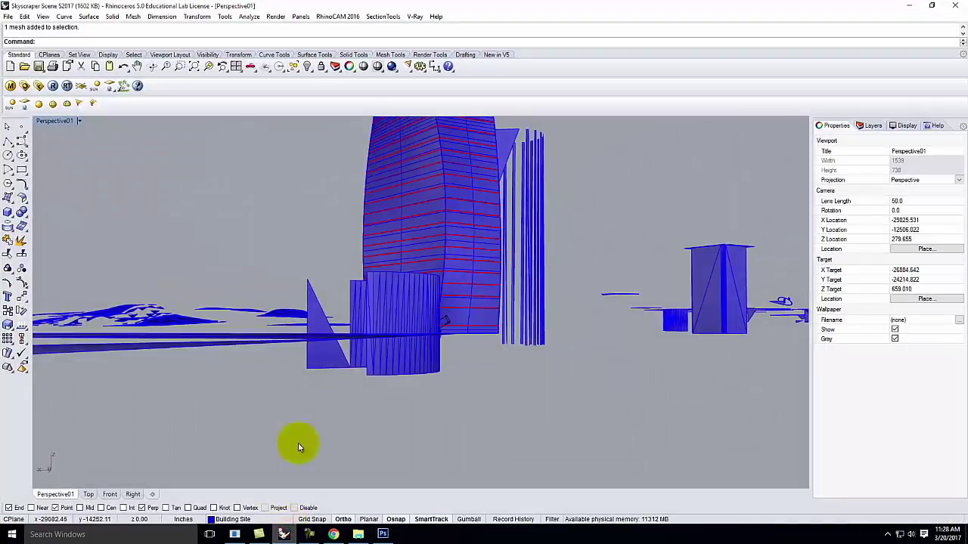
click(11, 86)
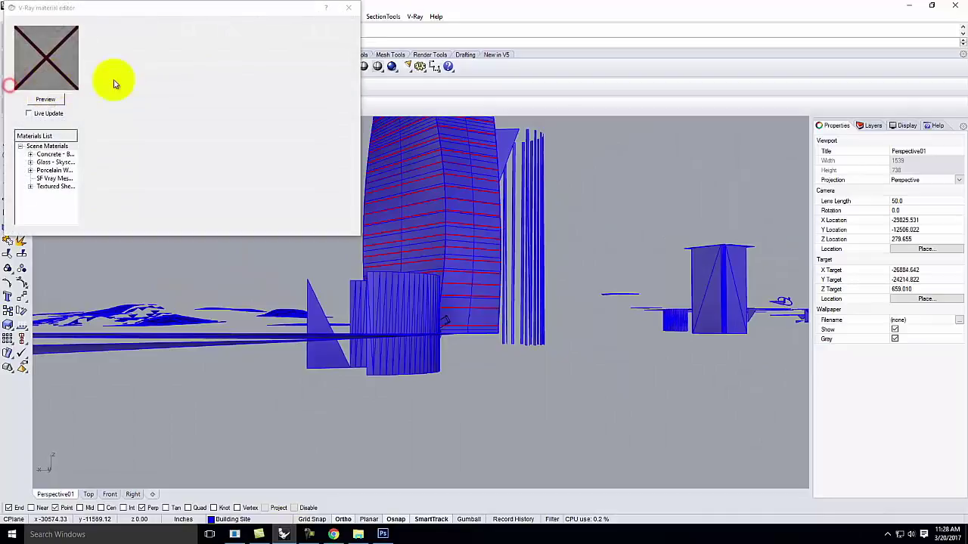
click(345, 9)
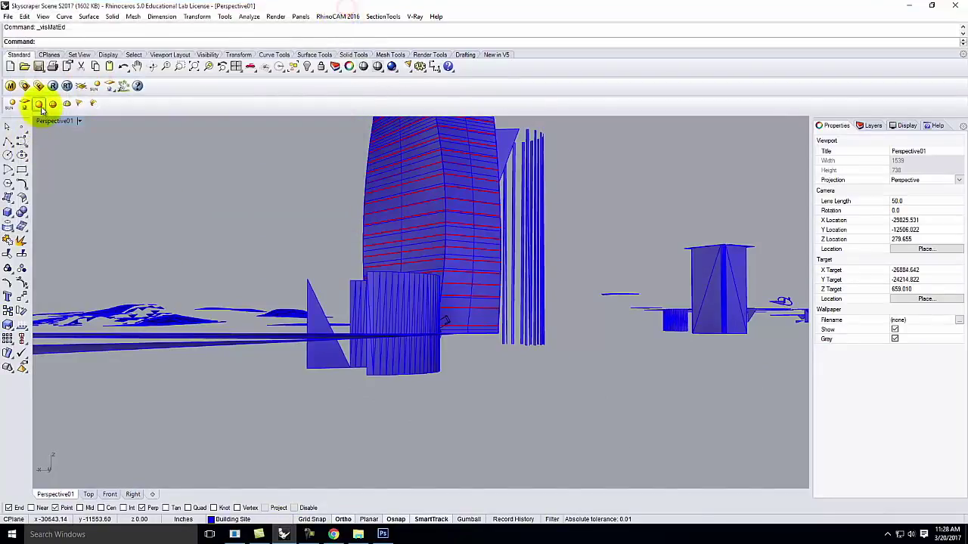
click(24, 86)
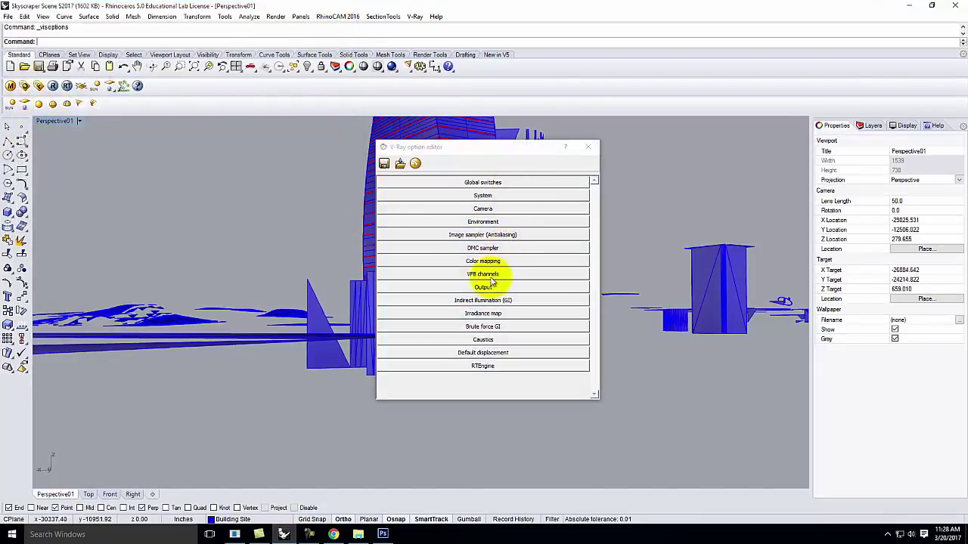
click(490, 223)
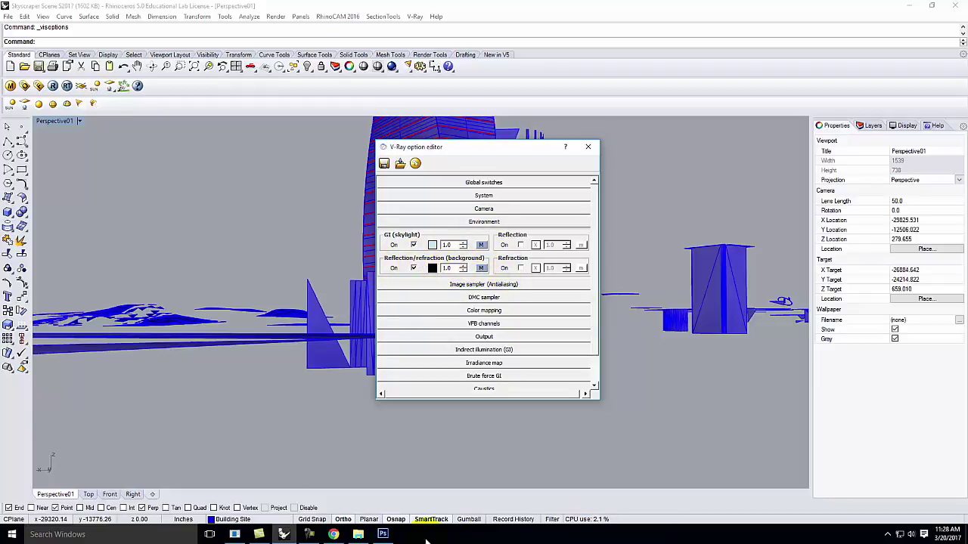
View the DS360_Free_002_Ref HDR file from the archive in Photoshop, then minimize Photoshop
click(383, 535)
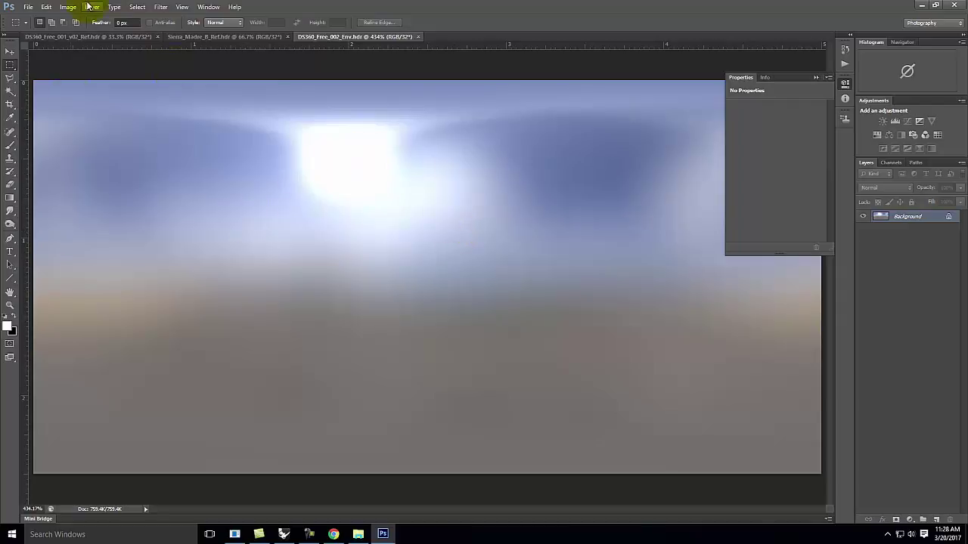
click(358, 535)
click(405, 308)
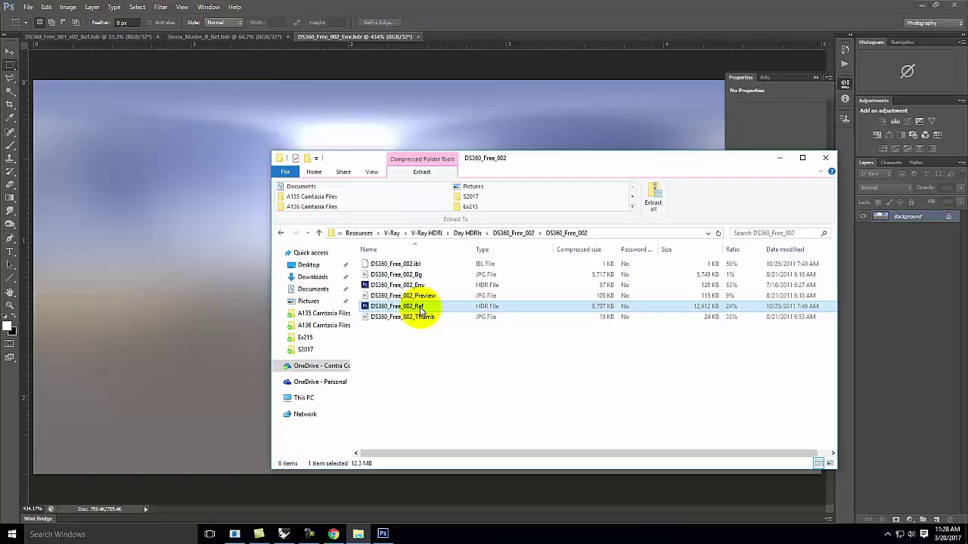
double_click(420, 309)
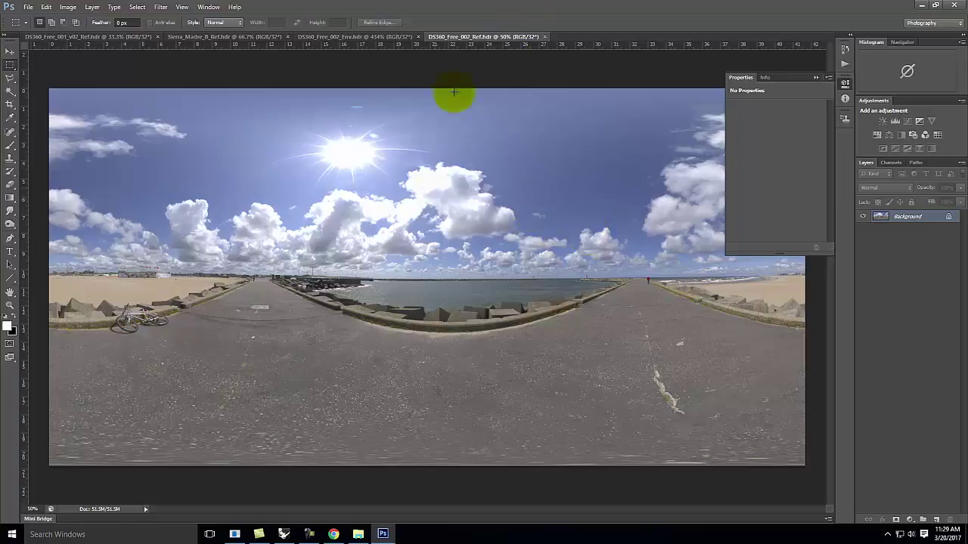
click(924, 6)
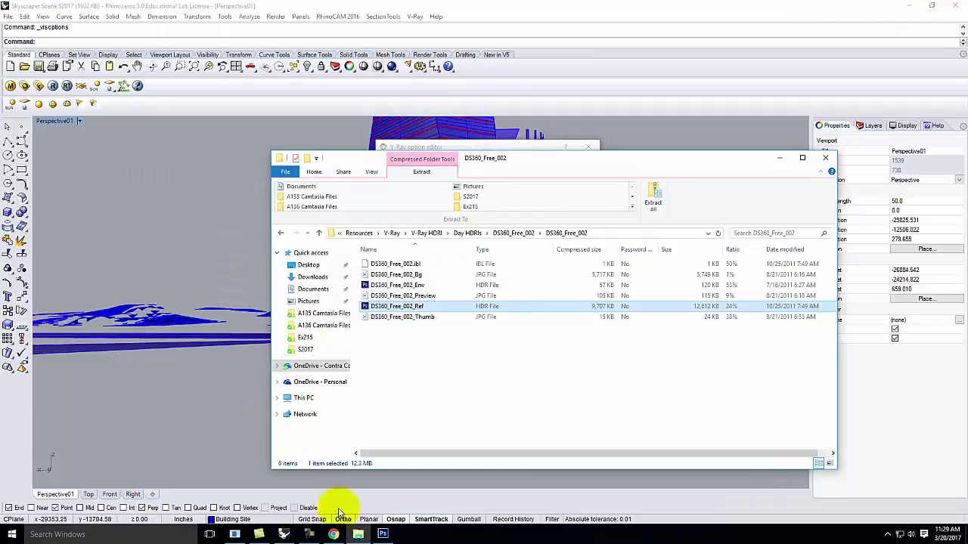
Switch to Chrome and review Basic Day Scene 1's sun, camera and other settings and its .visopt download
click(333, 534)
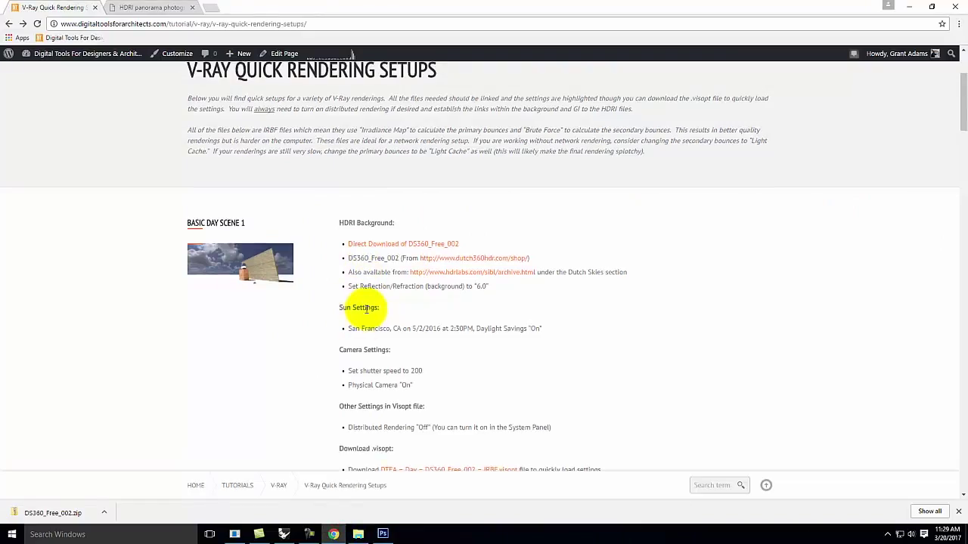
scroll(351, 214, down, 2)
triple_click(347, 207)
drag(371, 270, 406, 363)
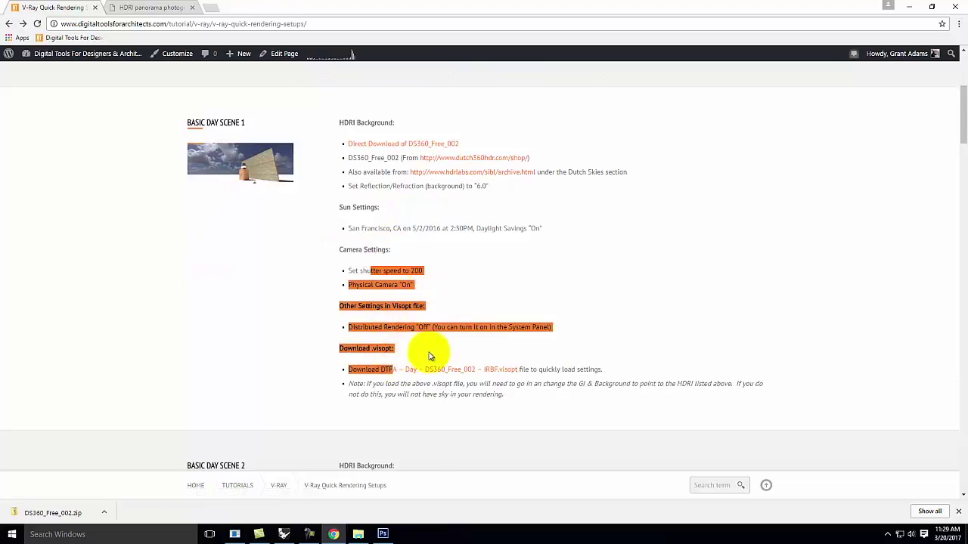
click(454, 287)
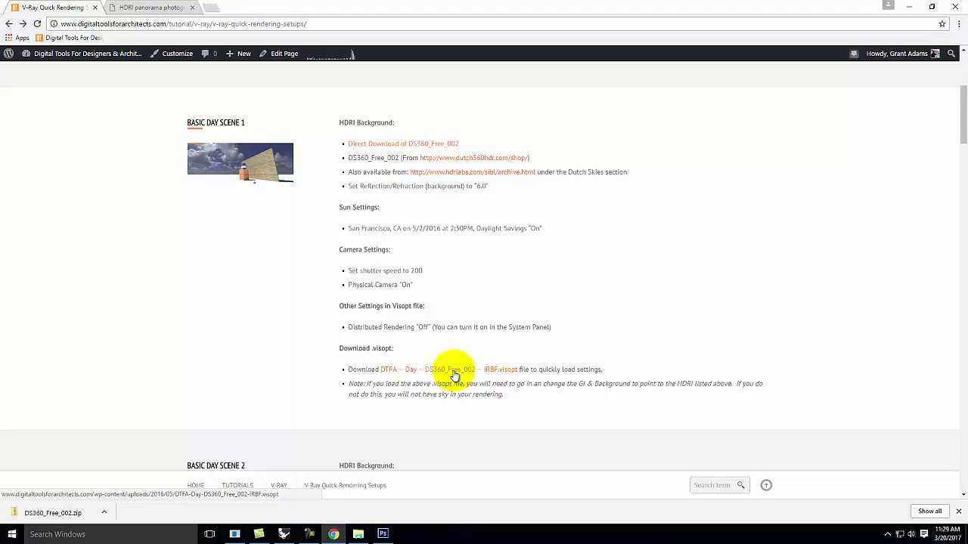
Return to Rhino, close the V-Ray option editor, and select the sun object beside the tower's base
click(915, 6)
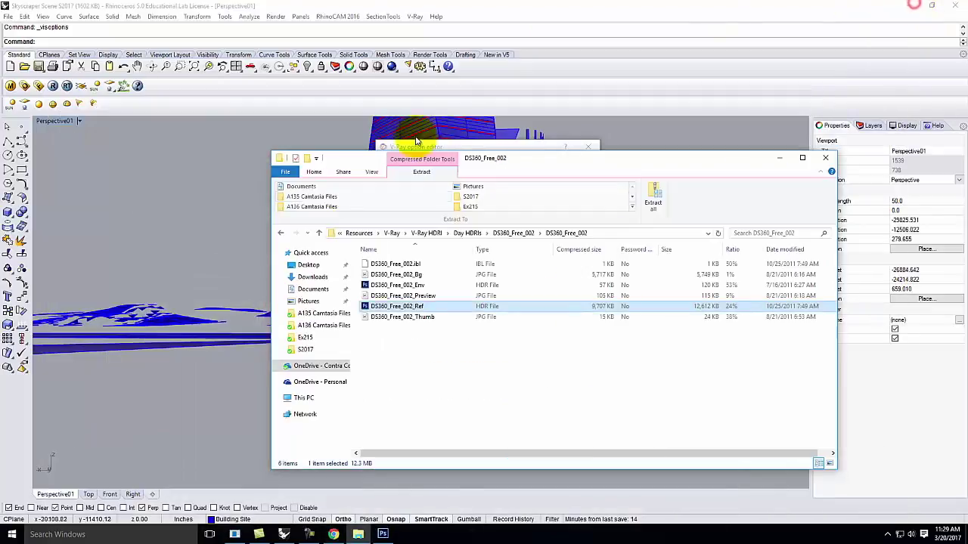
click(773, 159)
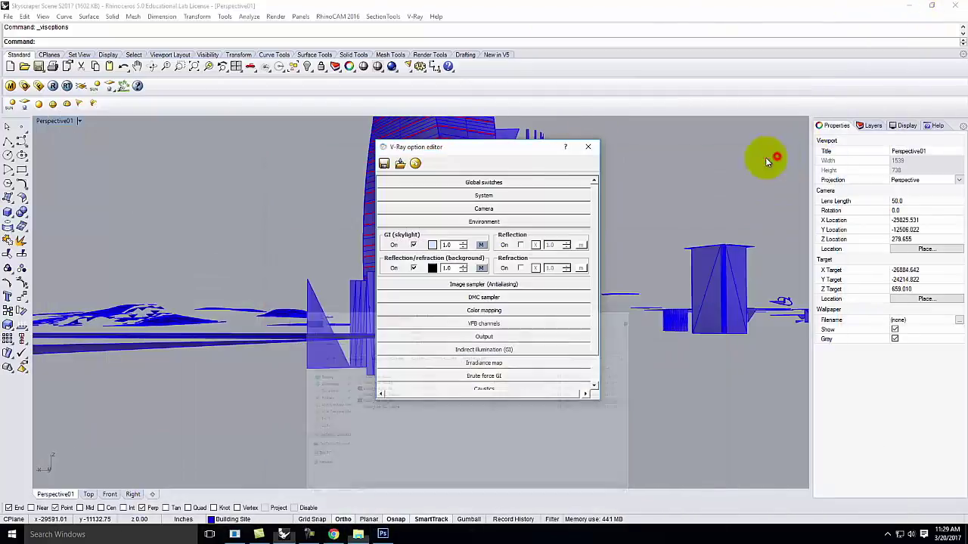
click(586, 149)
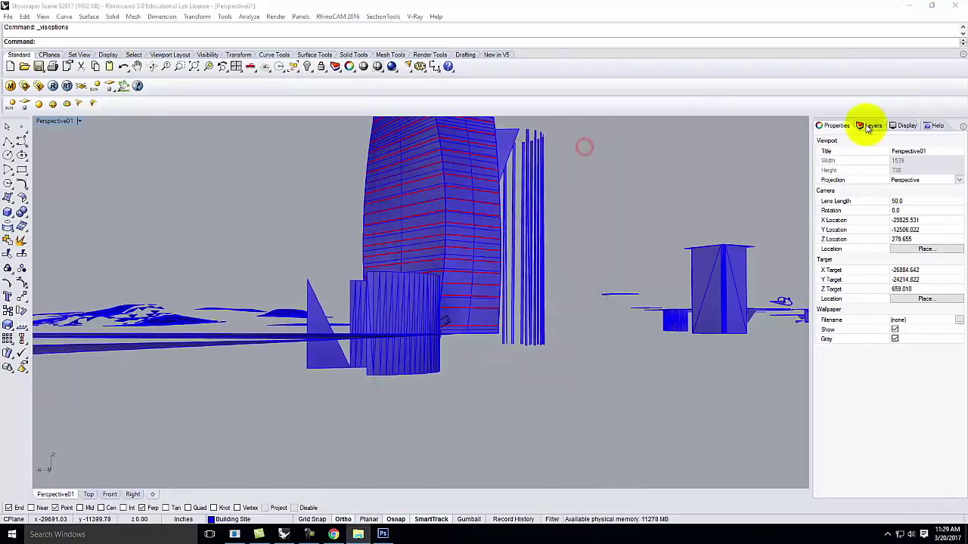
click(869, 126)
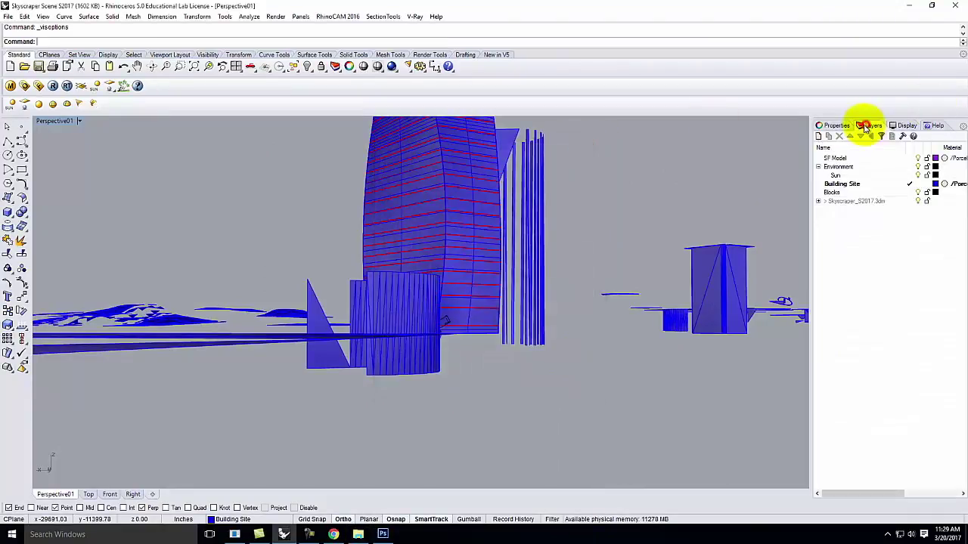
click(839, 167)
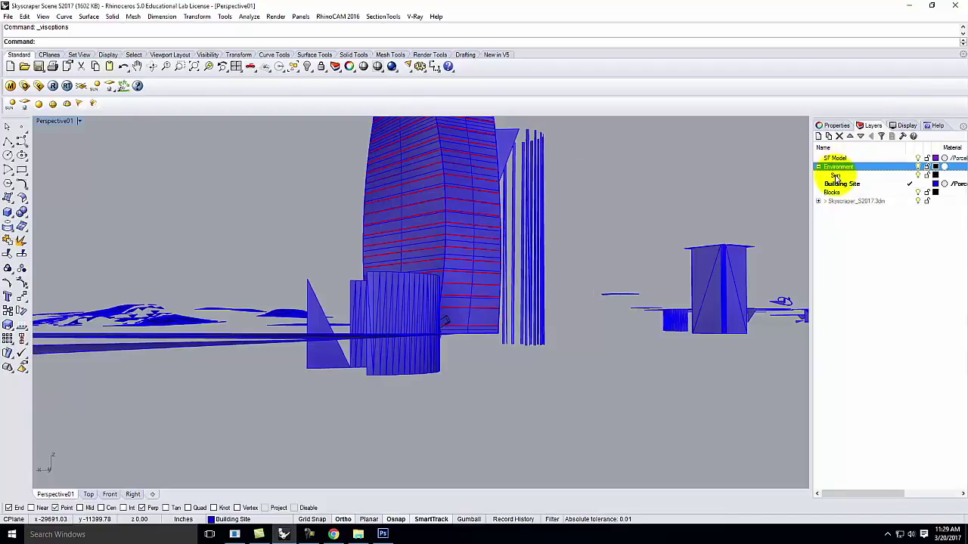
click(447, 325)
click(499, 350)
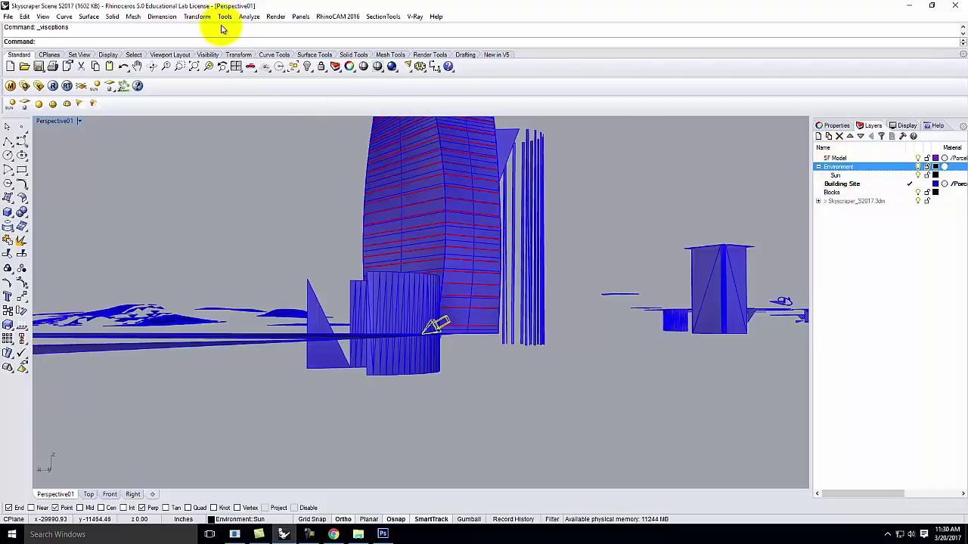
Change the GI skylight map in V-Ray's Environment settings from TexSky to TexBitmap
click(25, 87)
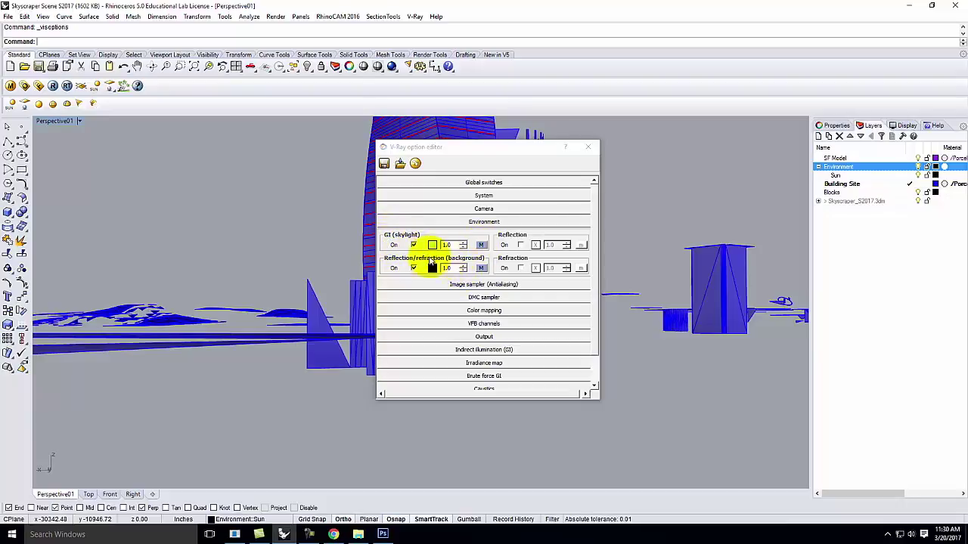
click(484, 246)
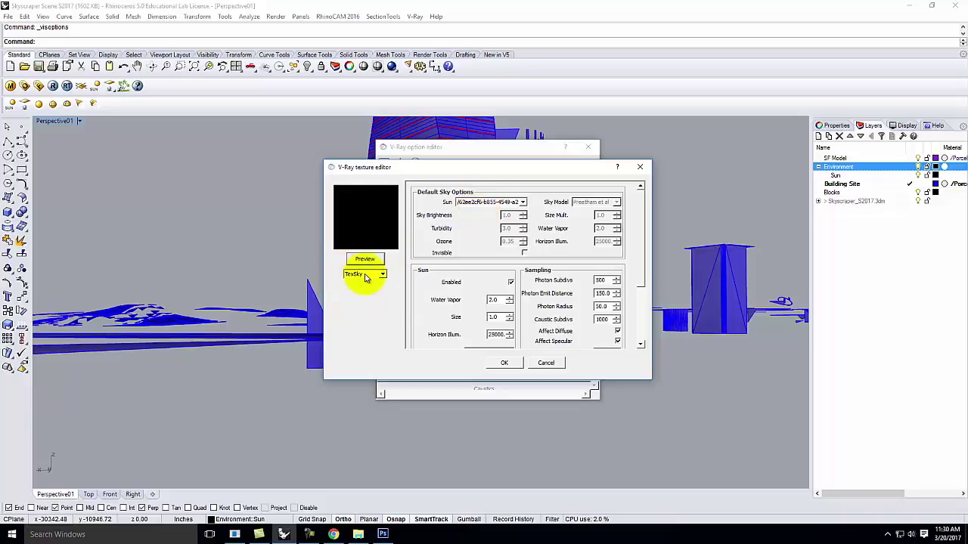
click(365, 276)
scroll(385, 312, up, 3)
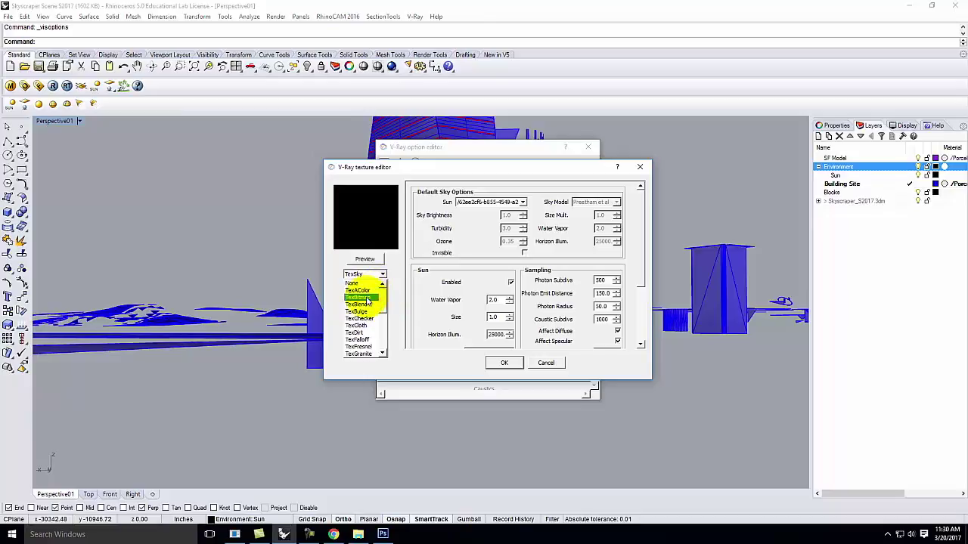
click(361, 297)
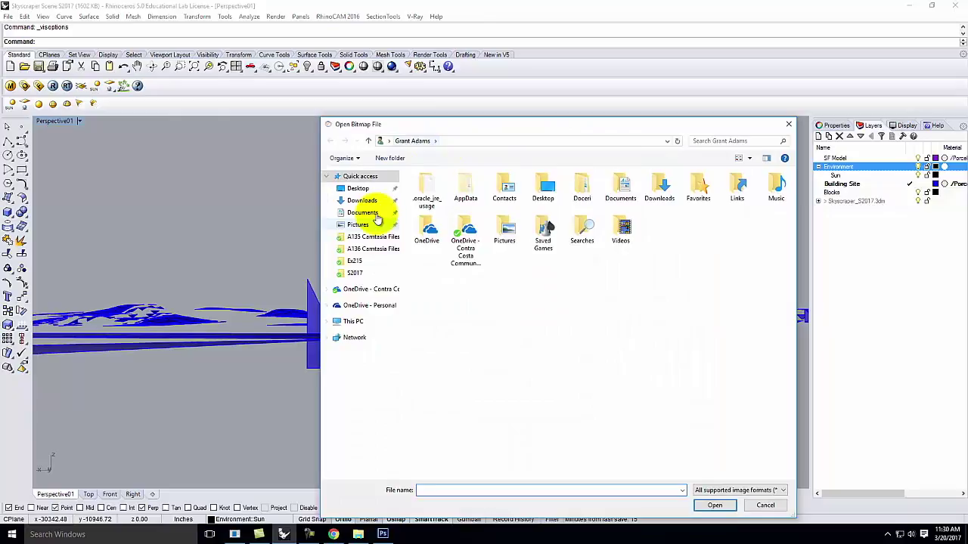
Load DS360_Free_002_Env from the OneDrive Resources folder V-Ray > V-Ray HDRI > Day HDRIs > DS360_Free_002 as the skylight bitmap
click(343, 289)
double_click(434, 251)
double_click(430, 278)
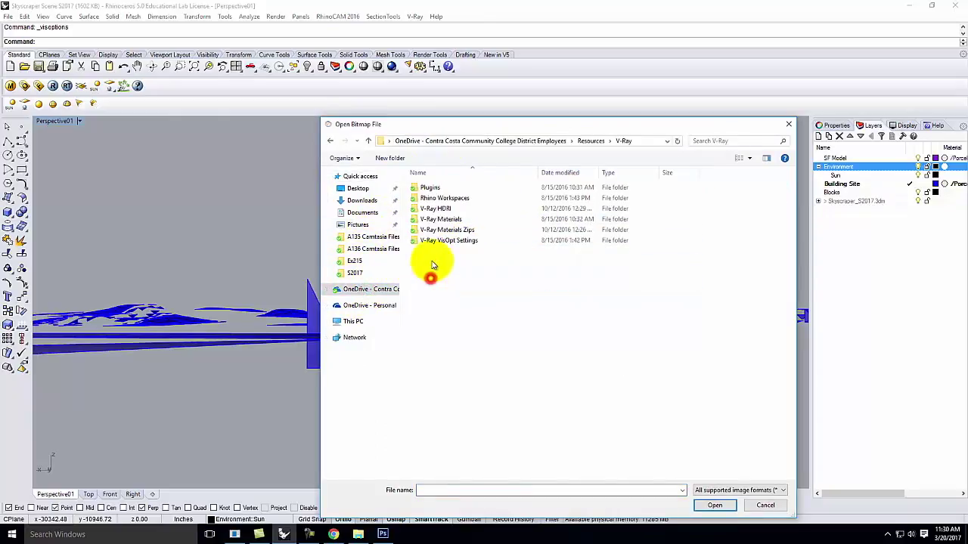
double_click(435, 208)
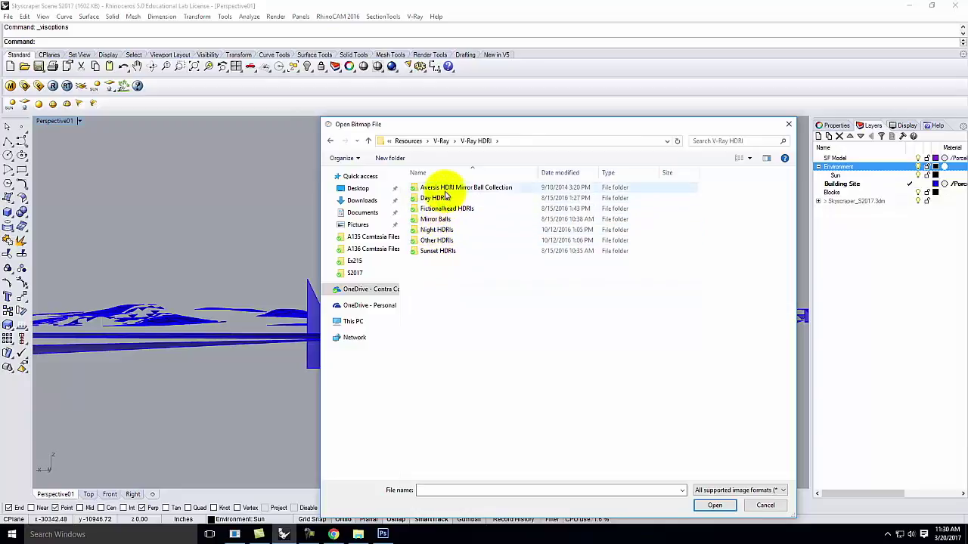
double_click(433, 198)
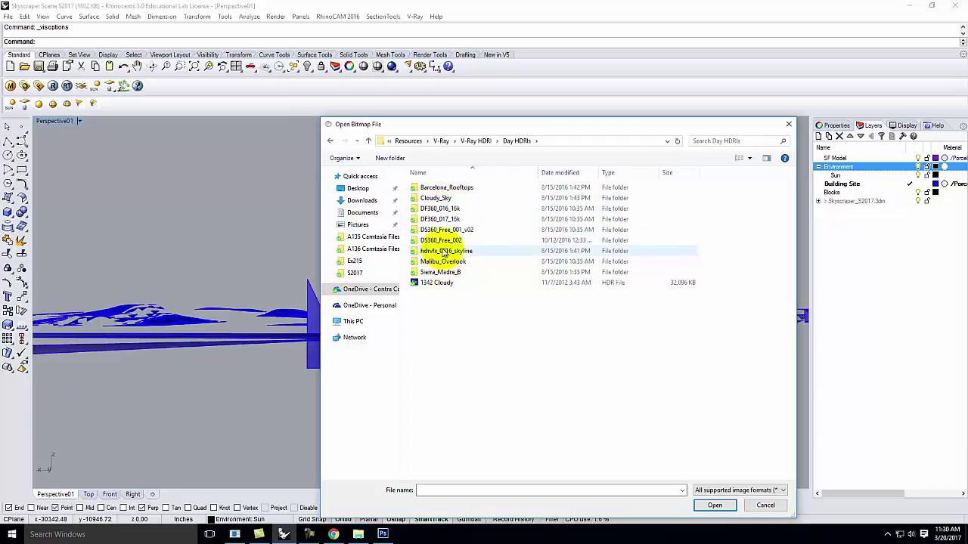
double_click(440, 240)
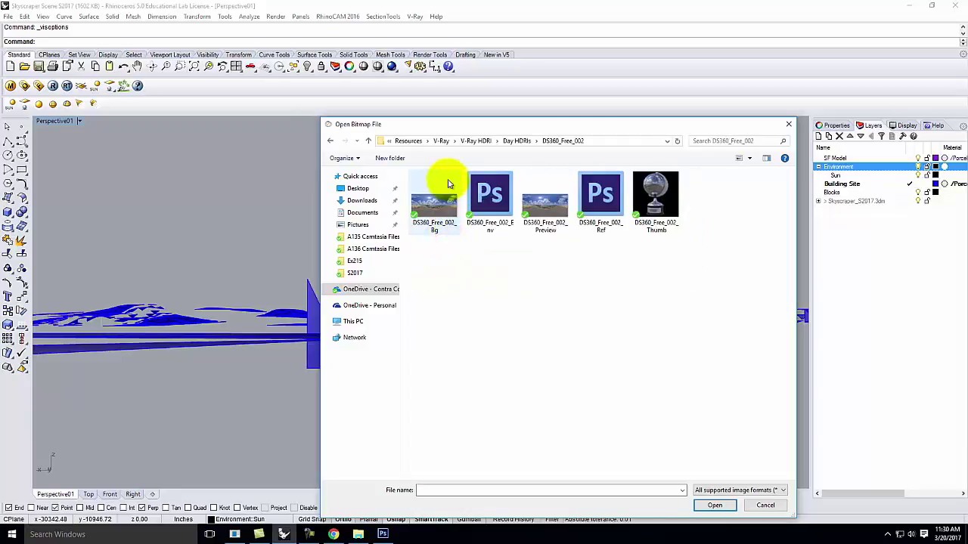
click(497, 210)
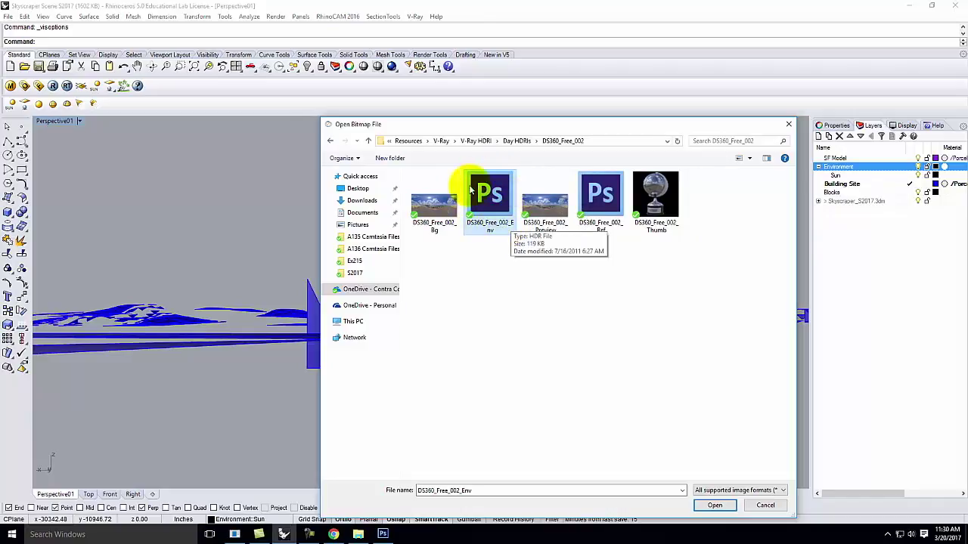
click(713, 506)
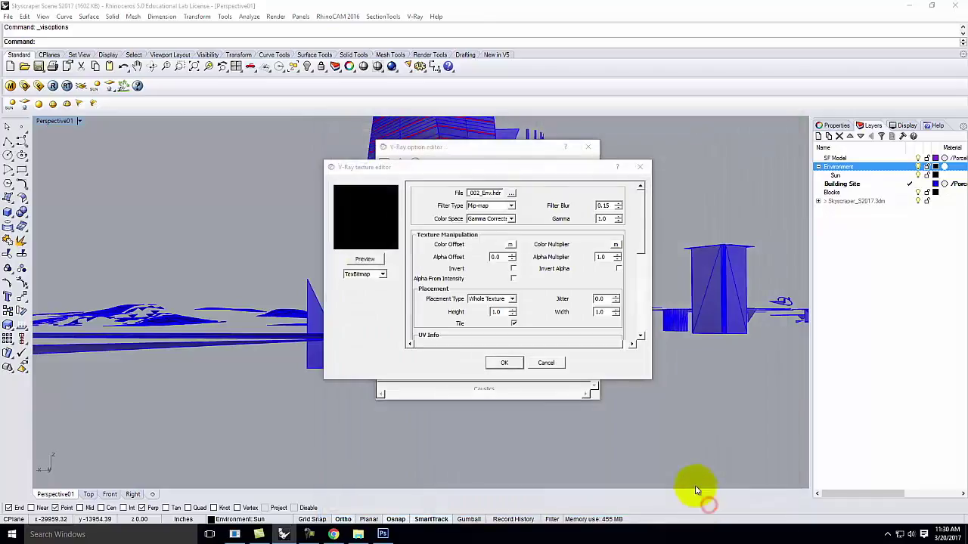
Preview the skylight bitmap, set its UVW type to UVWGenEnvironment, refresh the preview and accept the texture
click(371, 260)
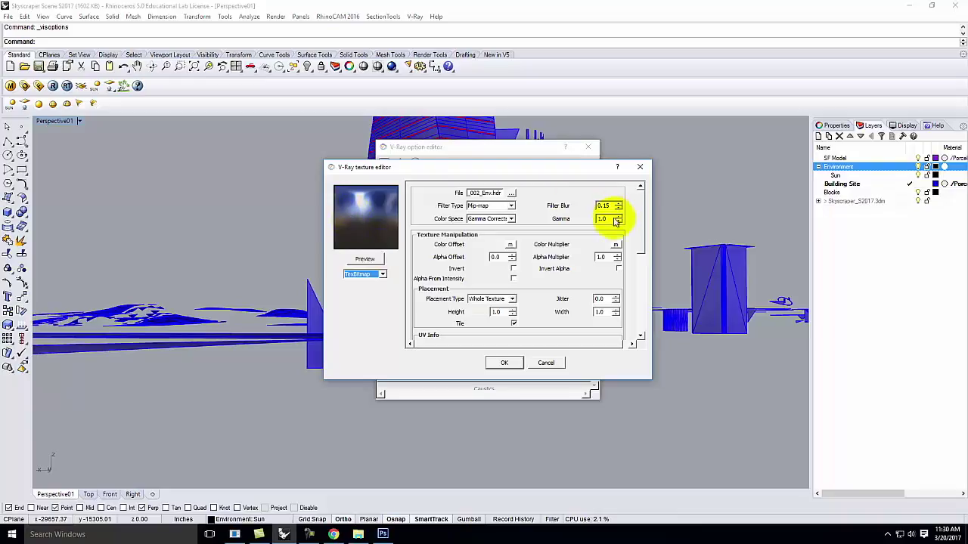
drag(641, 212, 642, 336)
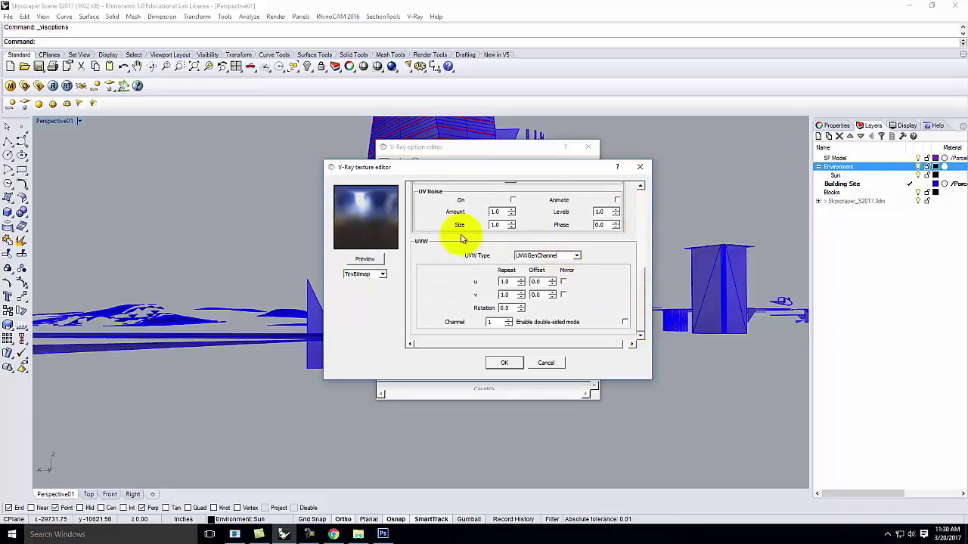
click(538, 256)
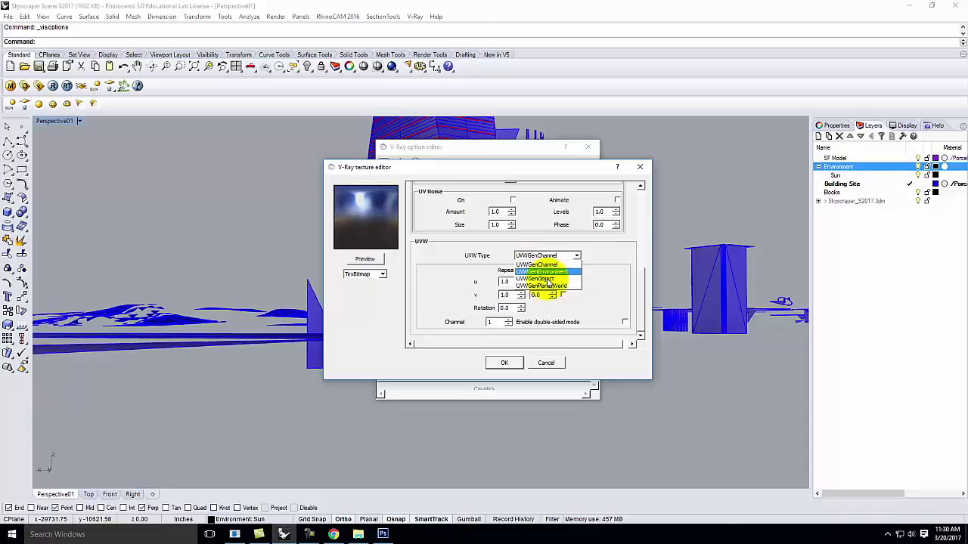
click(547, 272)
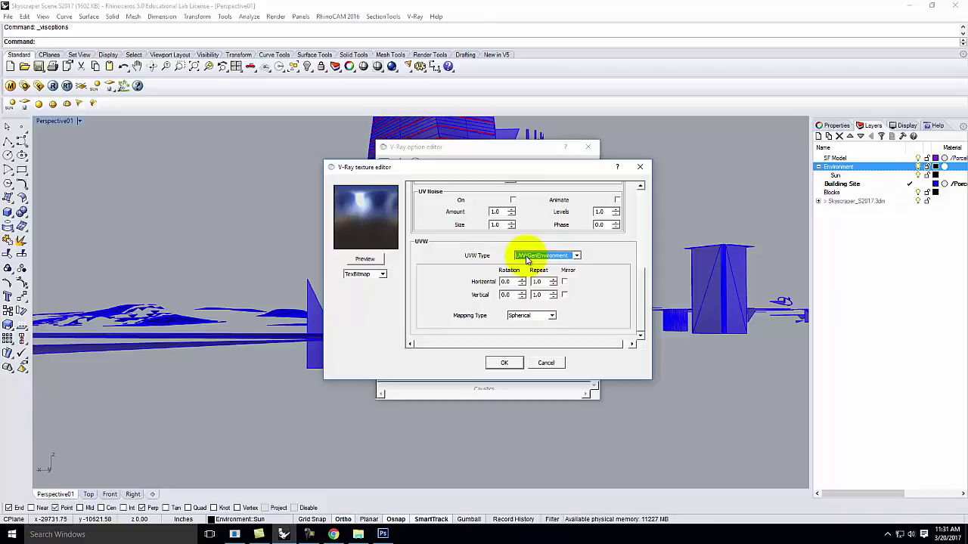
click(364, 273)
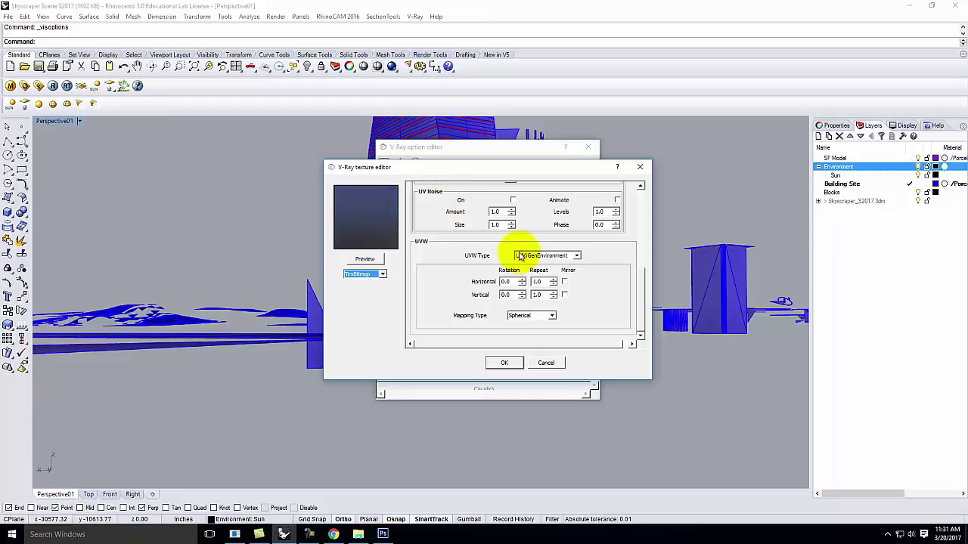
click(513, 363)
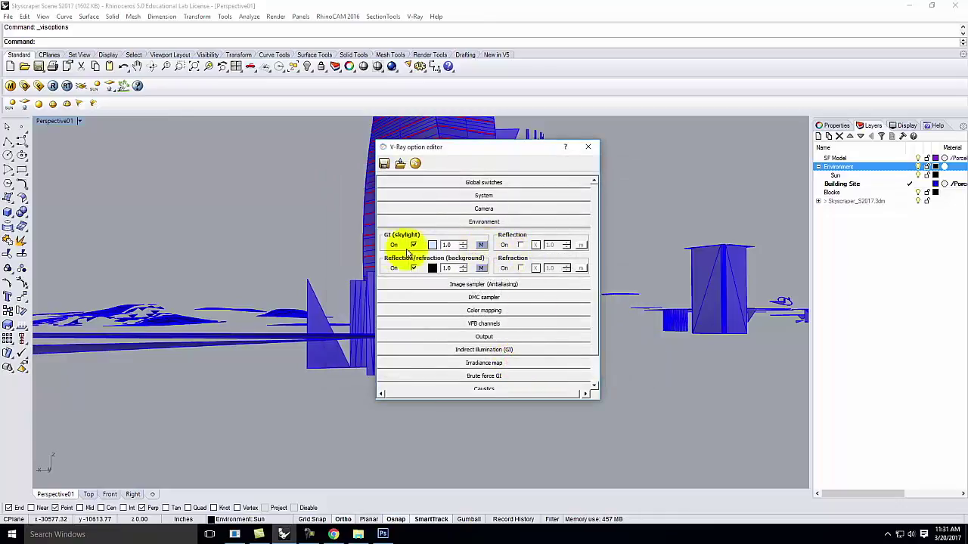
Change the reflection/refraction background map to TexBitmap and load DS360_Free_002_Ref into it
click(481, 270)
click(382, 274)
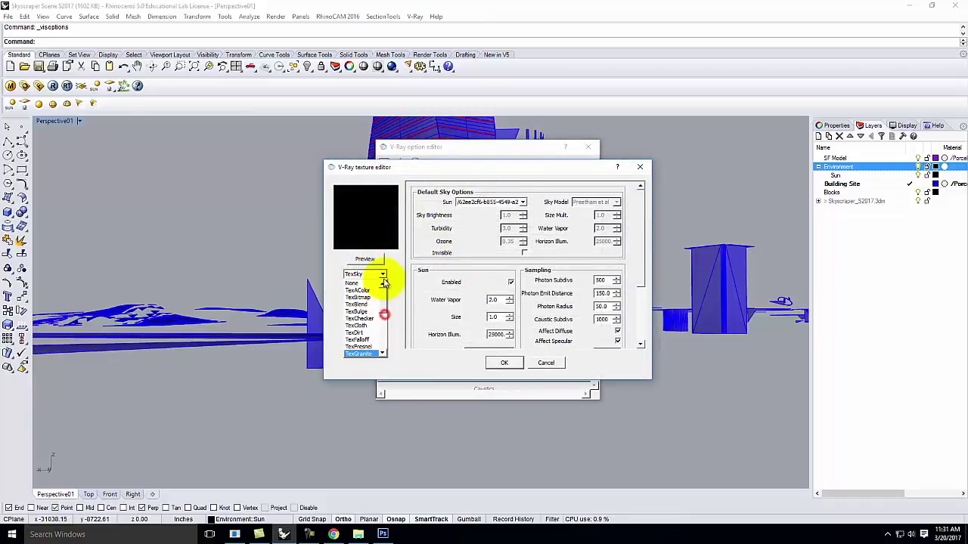
click(366, 298)
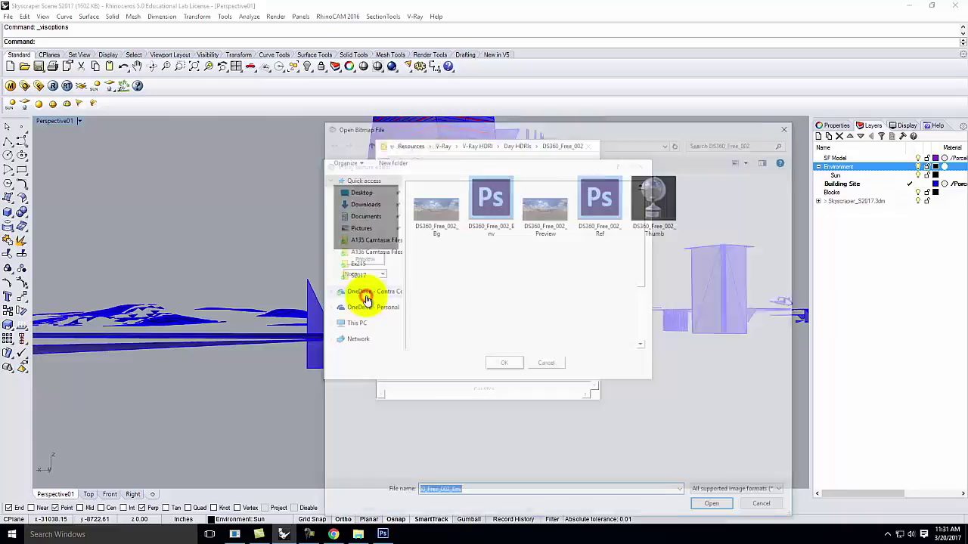
click(604, 198)
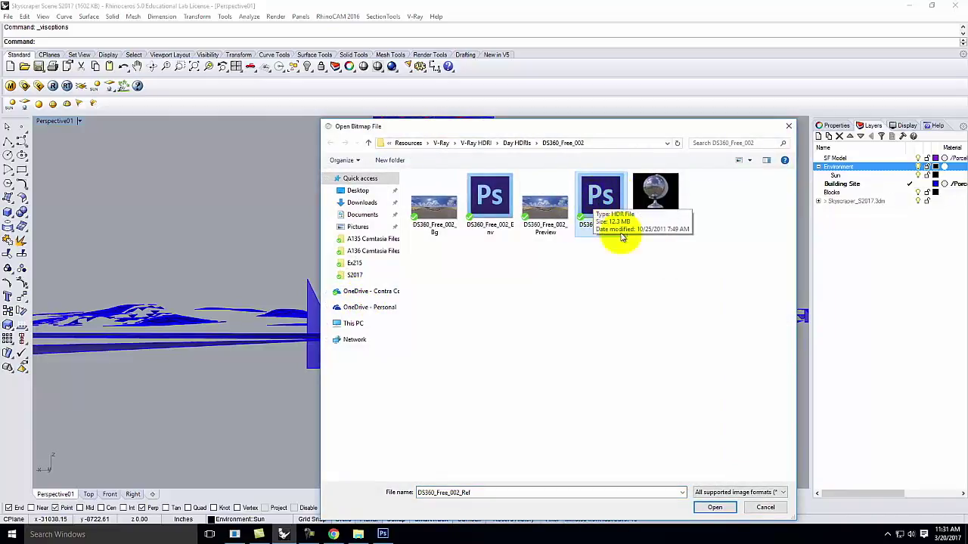
click(719, 508)
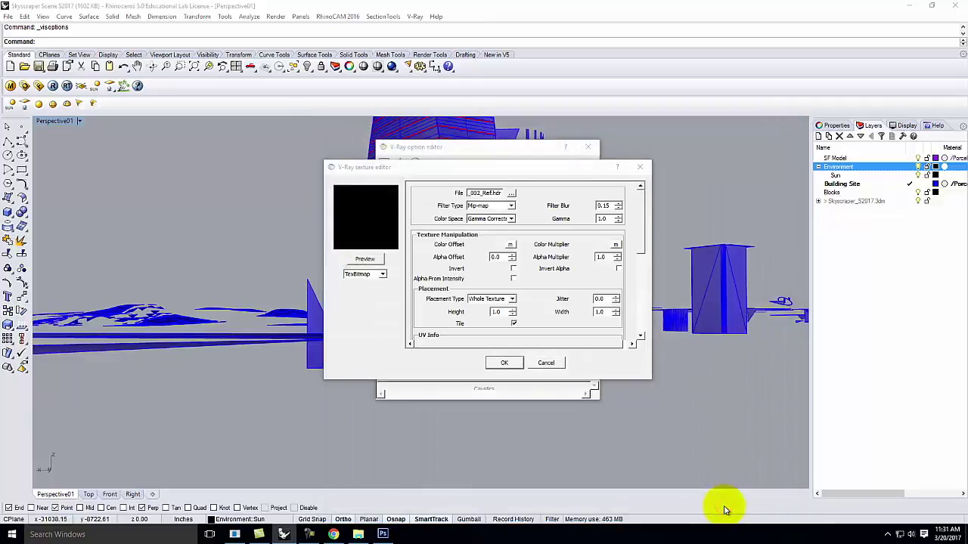
Set the background bitmap's UVW type to UVWGenEnvironment, preview it and accept the texture
drag(640, 207, 648, 321)
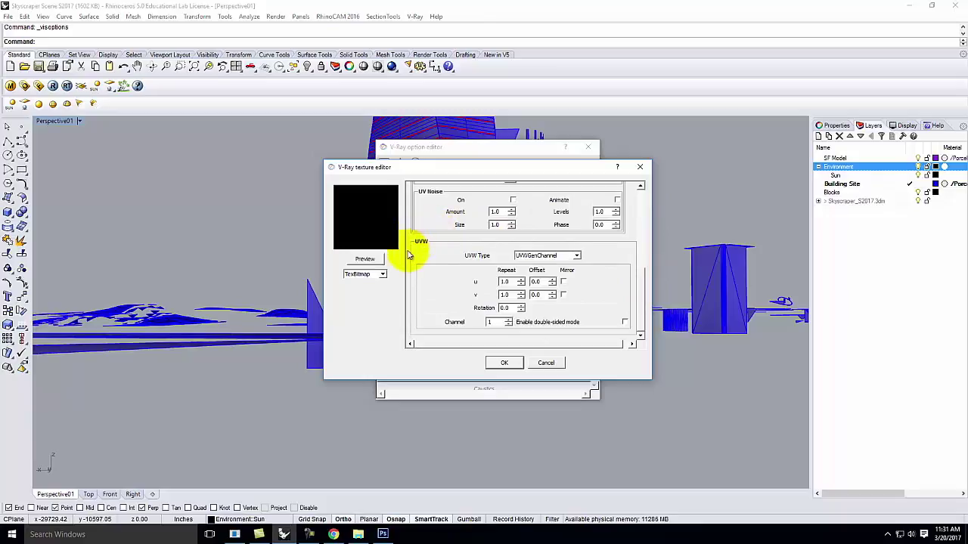
click(576, 256)
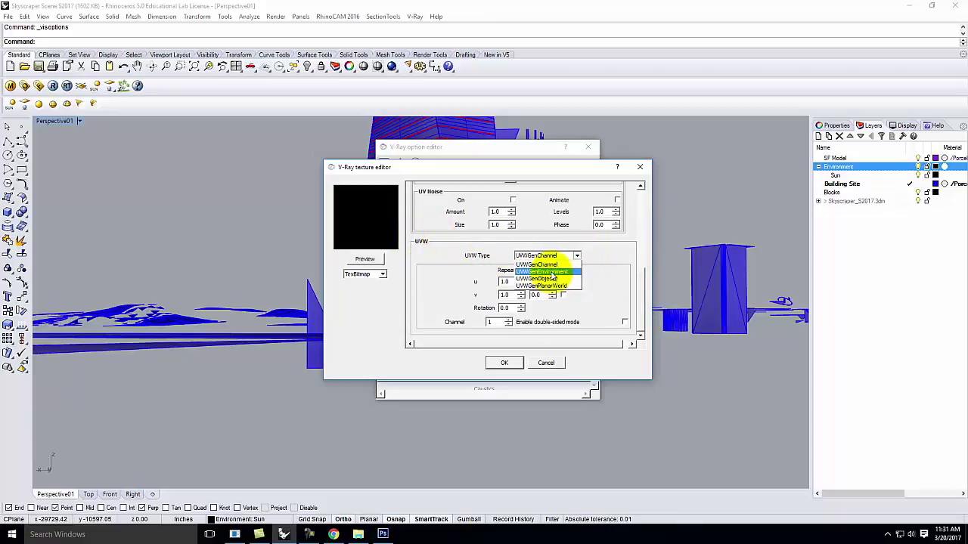
click(553, 271)
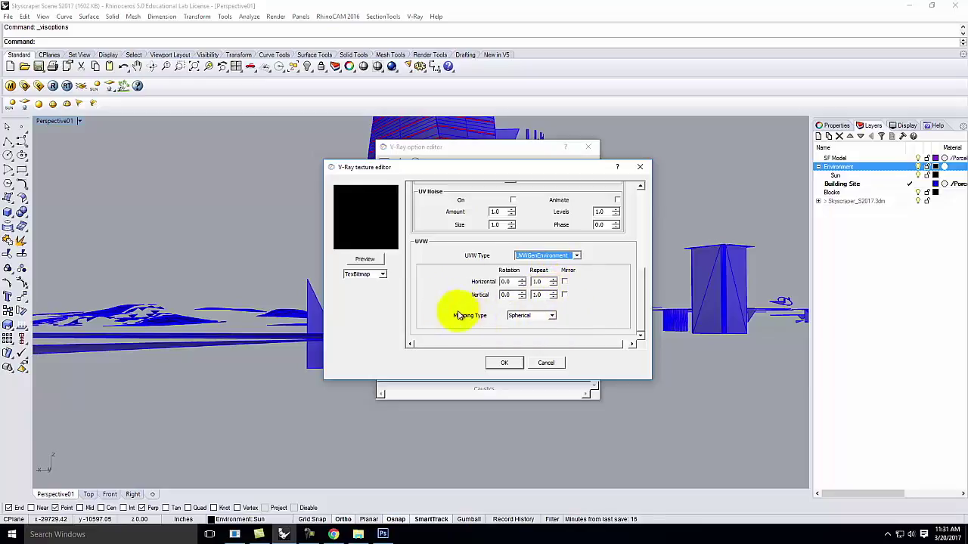
click(378, 259)
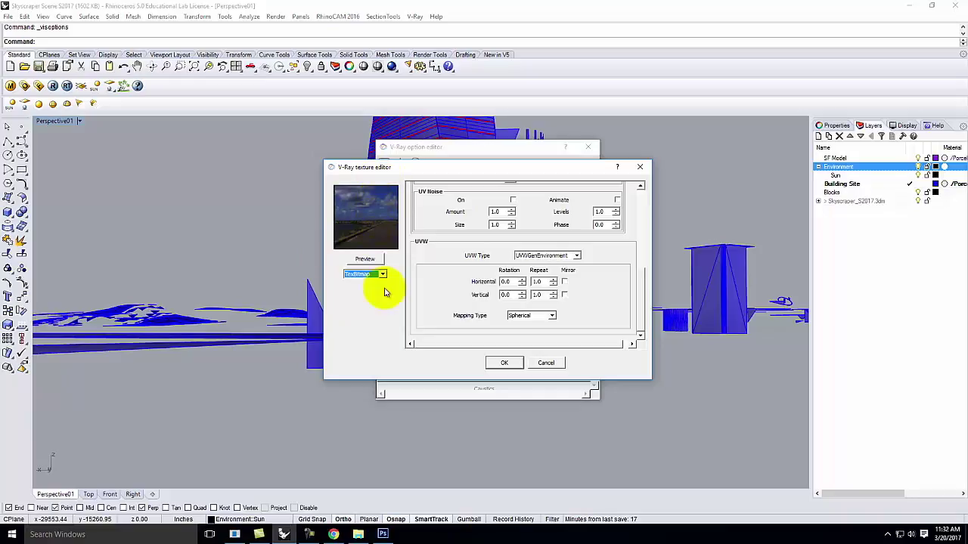
click(504, 362)
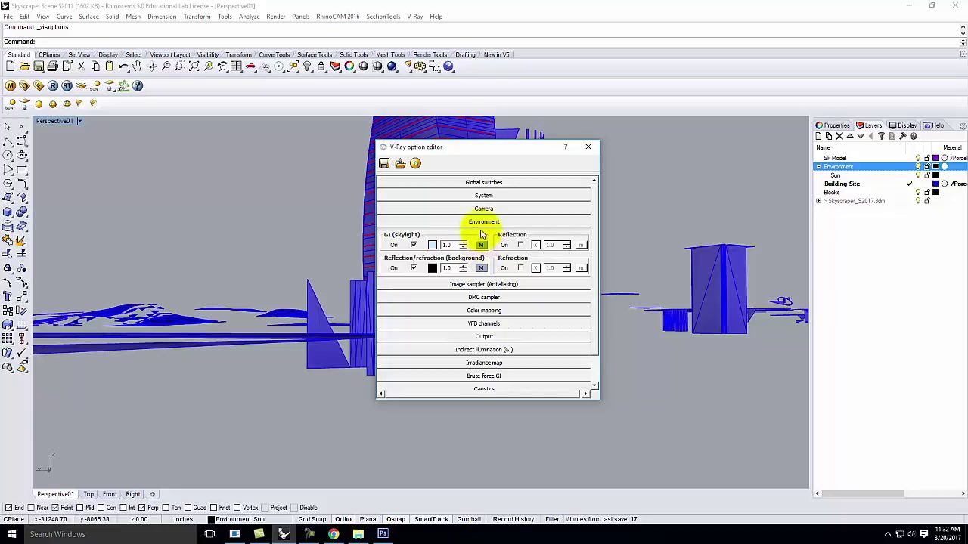
Close the V-Ray option editor, start a test render of the perspective view and stop it by closing the frame buffer
click(585, 148)
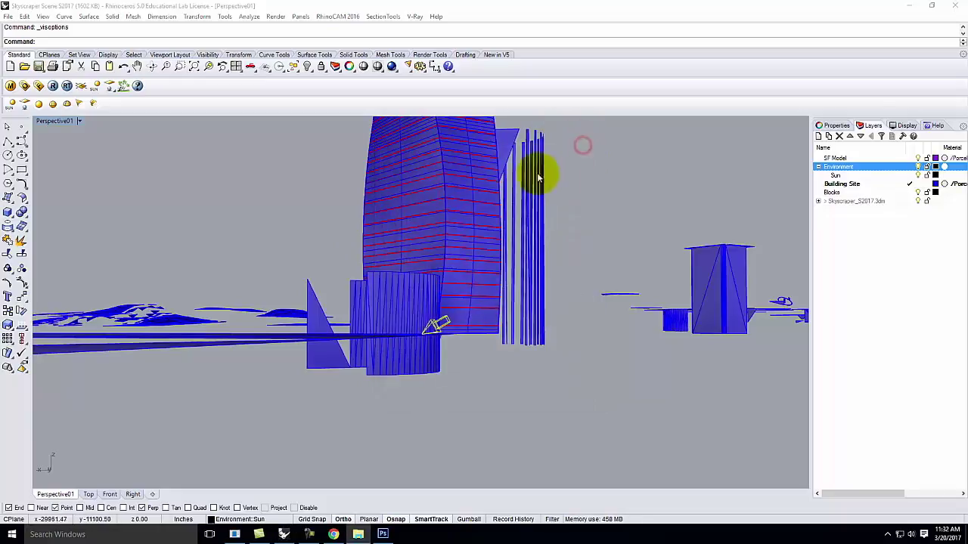
click(52, 89)
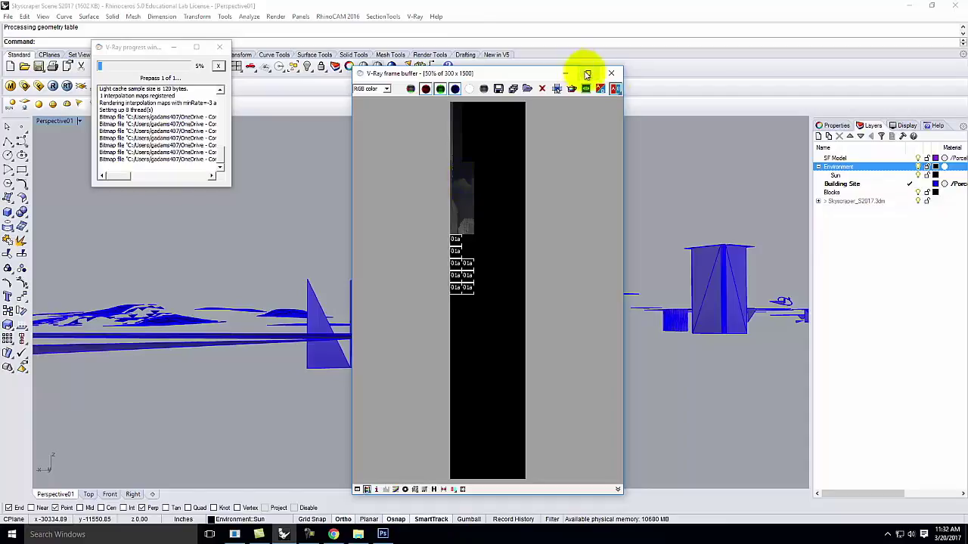
click(612, 75)
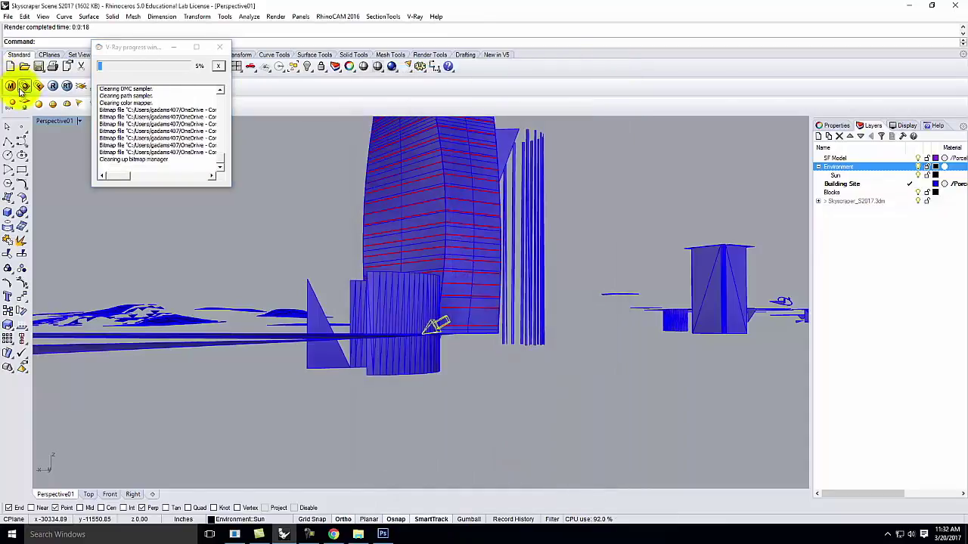
Set the V-Ray physical camera's shutter speed to 100 and close the option editor
click(25, 86)
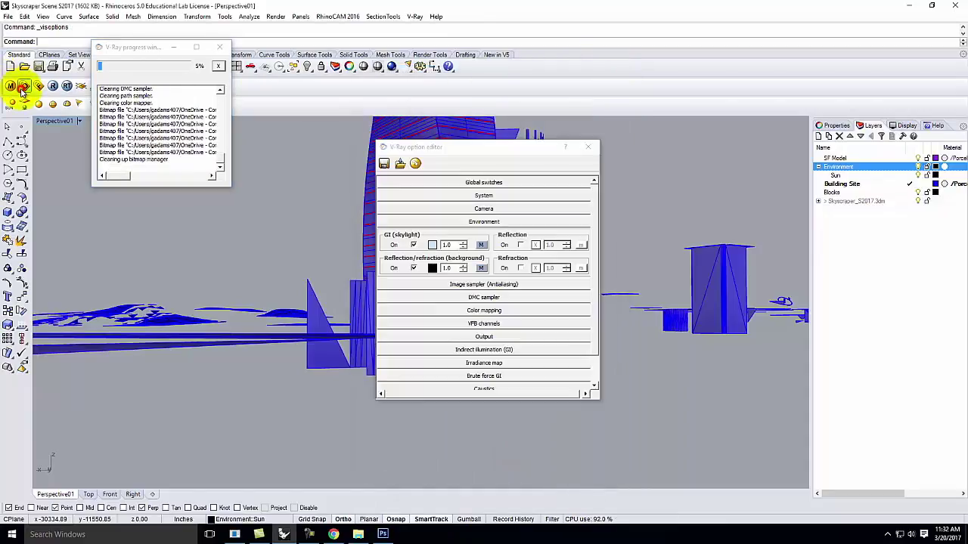
click(484, 209)
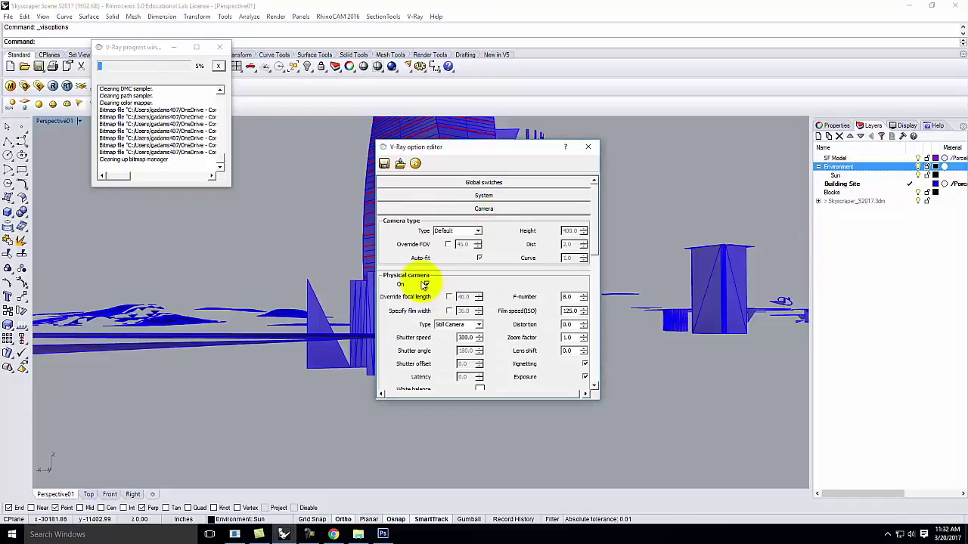
drag(474, 338, 453, 338)
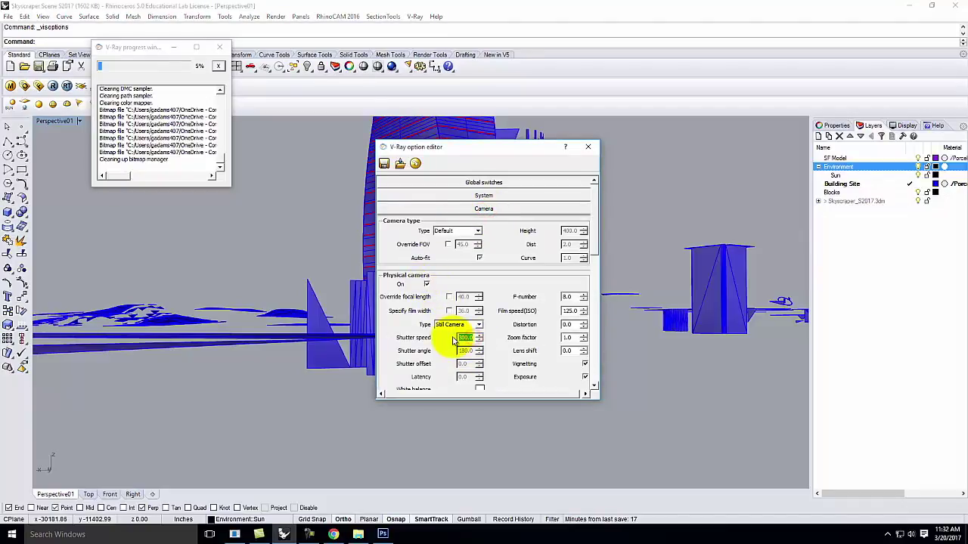
text(100)
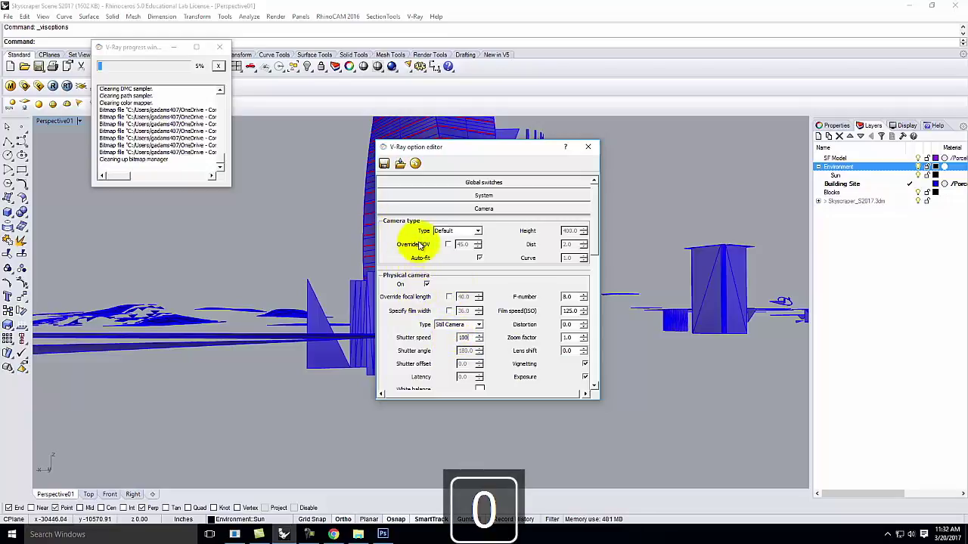
click(585, 149)
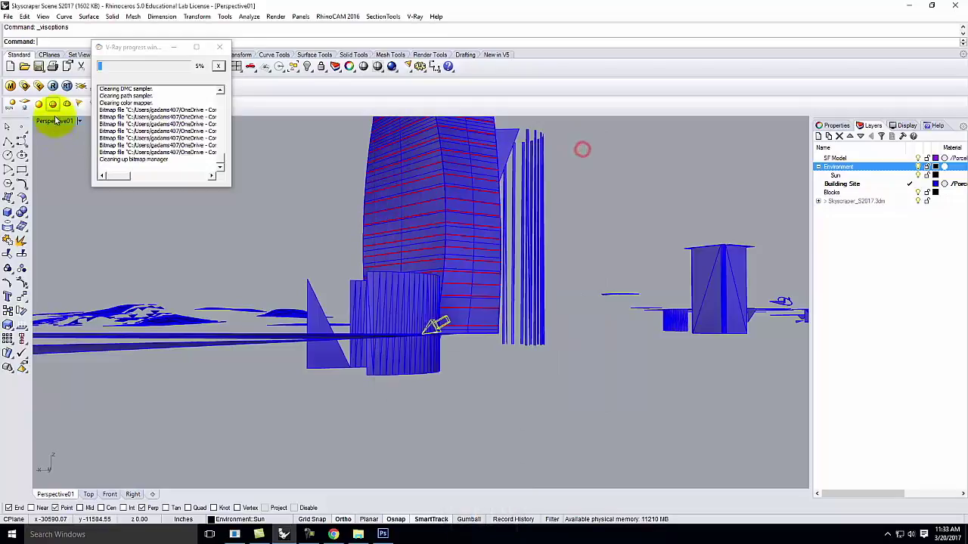
Set the V-Ray output size to 100 wide by 500 high and close the option editor
click(25, 86)
click(483, 208)
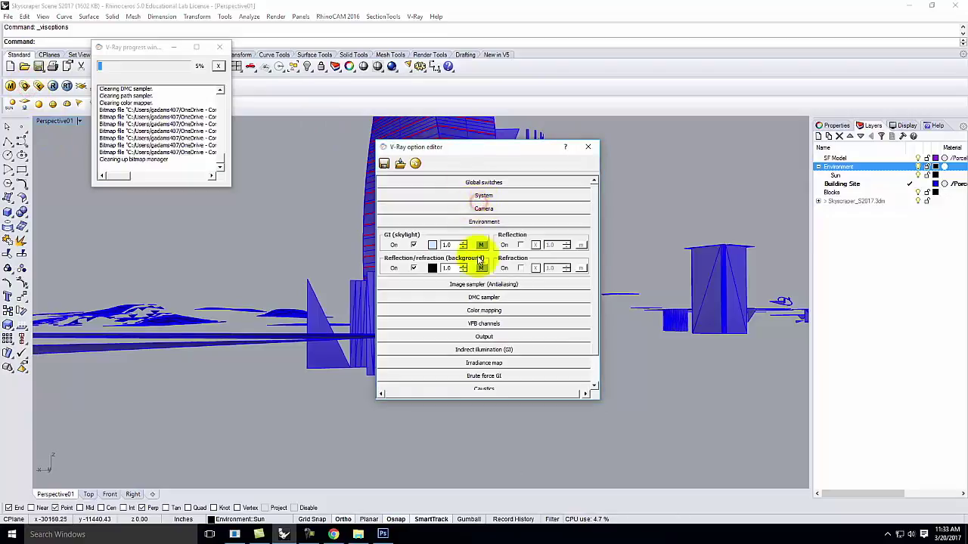
click(502, 338)
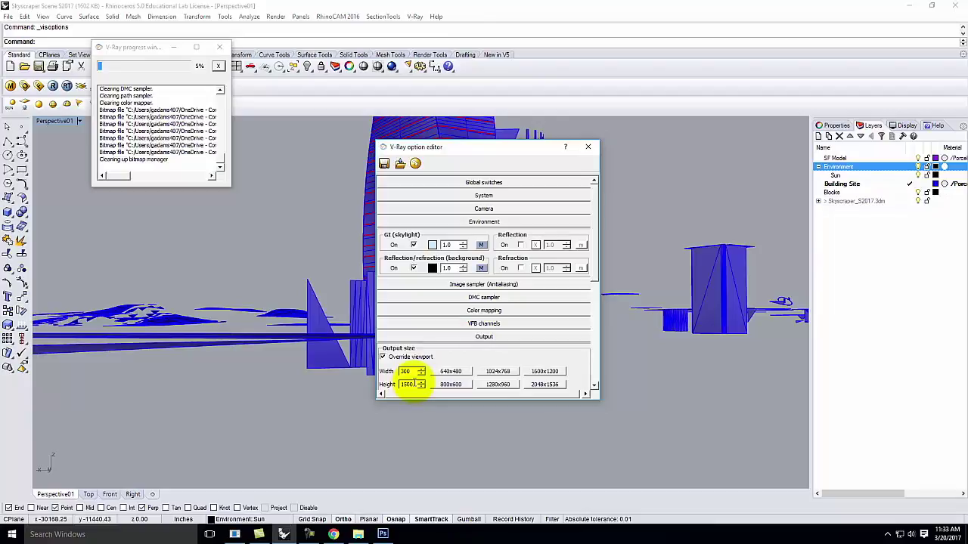
drag(414, 371, 391, 371)
text(100)
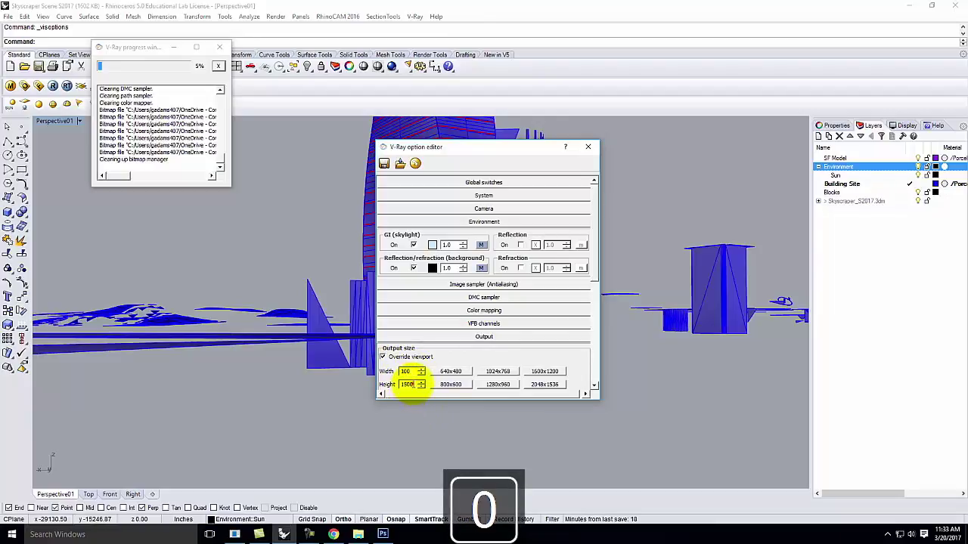
drag(413, 384, 346, 372)
text(520)
key(BackSpace)
key(BackSpace)
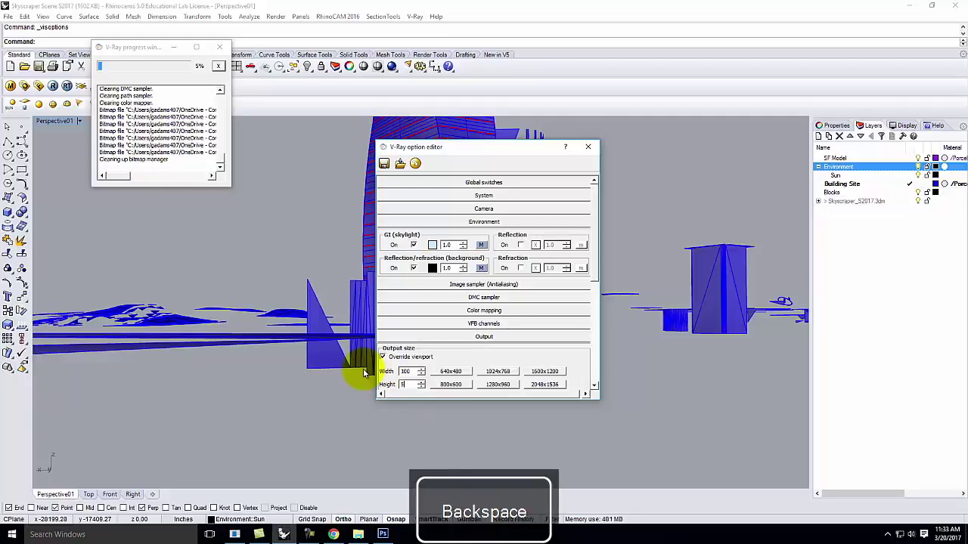
text(00)
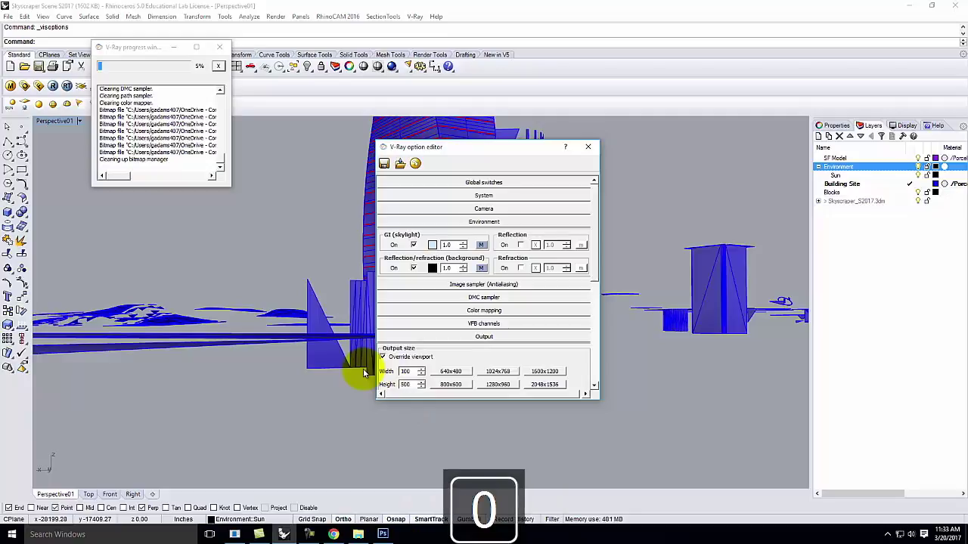
click(587, 146)
Test-render the perspective view, inspect the image in an enlarged frame buffer, and close the render windows
click(56, 86)
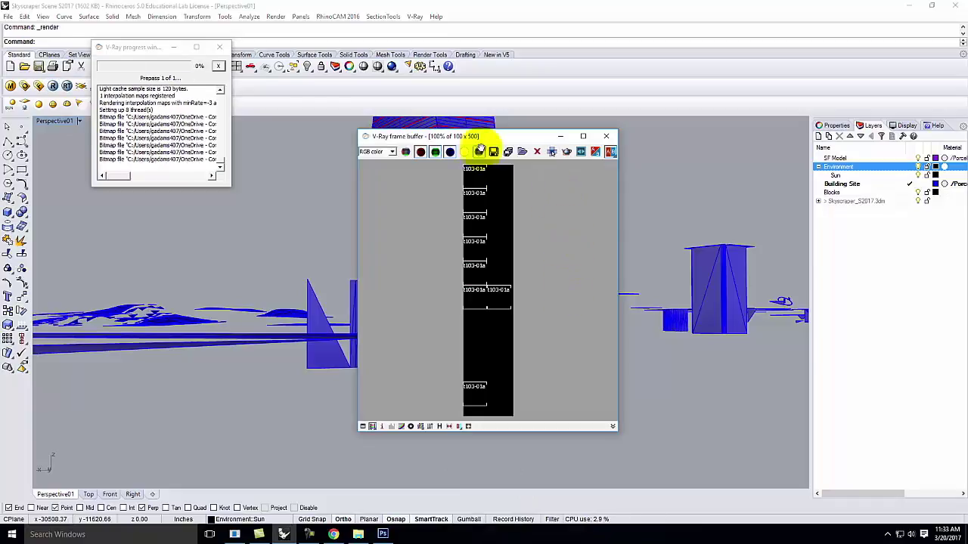
drag(484, 136, 436, 56)
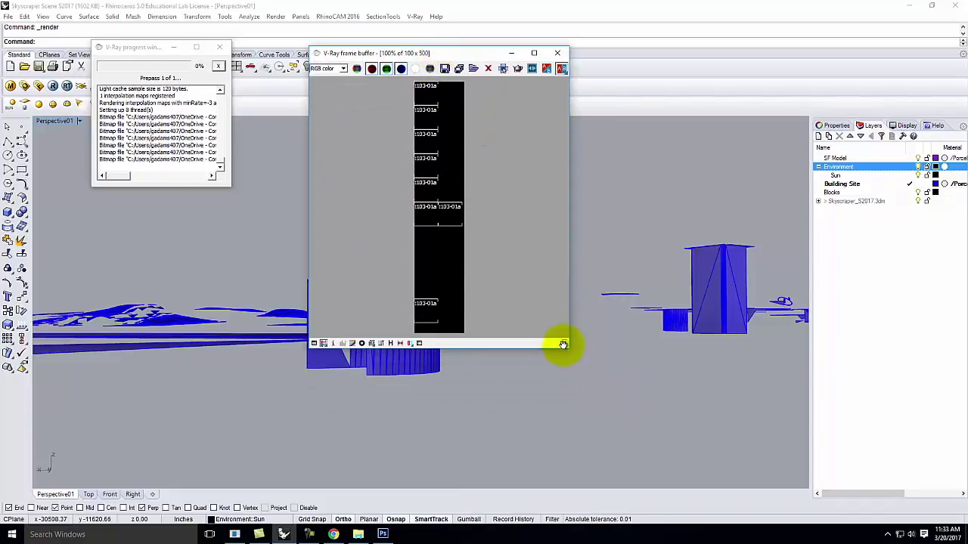
drag(565, 346, 771, 473)
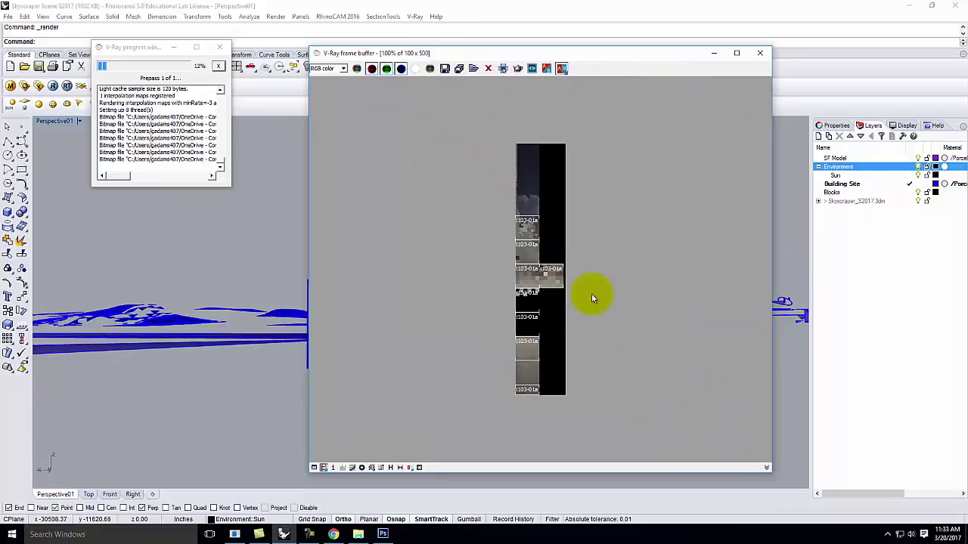
scroll(590, 292, up, 1)
scroll(648, 338, down, 1)
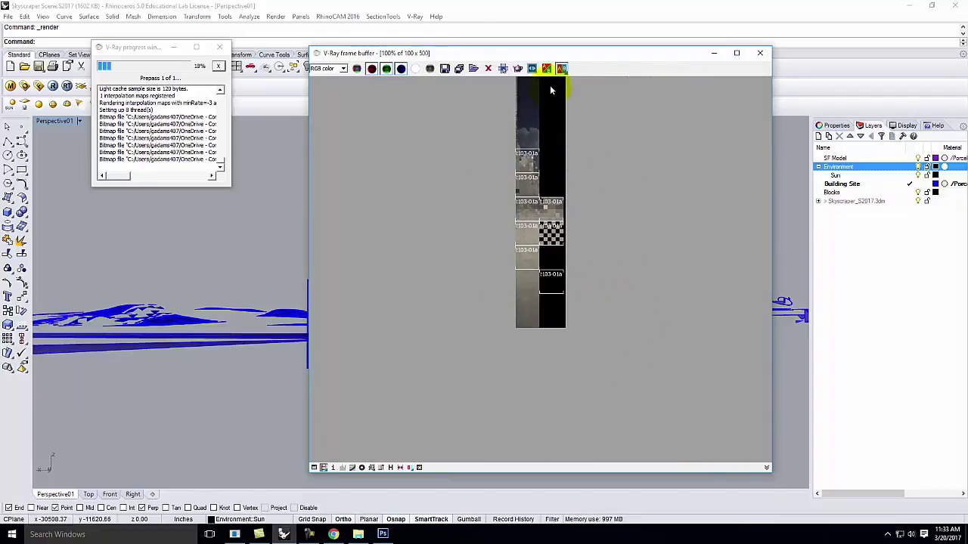
scroll(549, 85, up, 1)
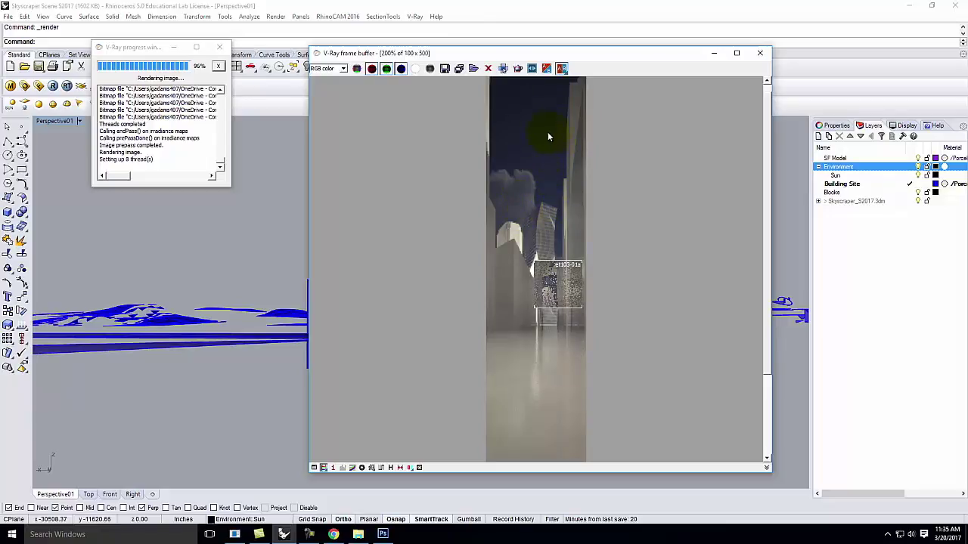
click(761, 53)
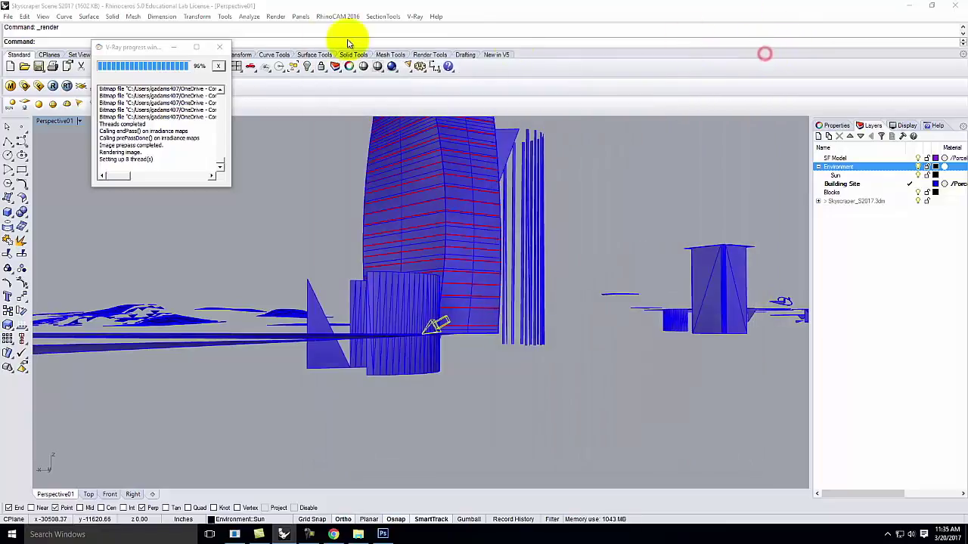
click(221, 46)
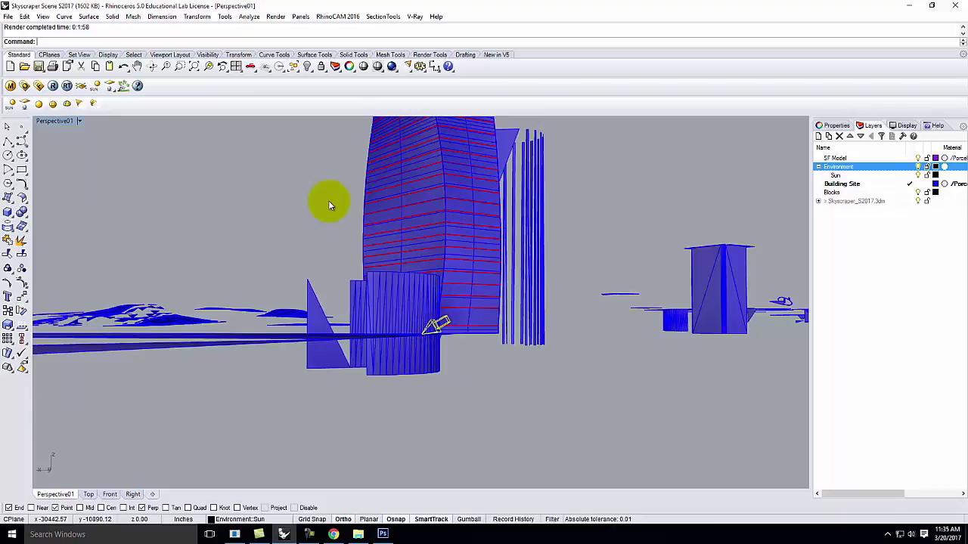
Switch to Photoshop to examine the DS360_Free_002_Ref.hdr panorama and return to Rhino
click(384, 534)
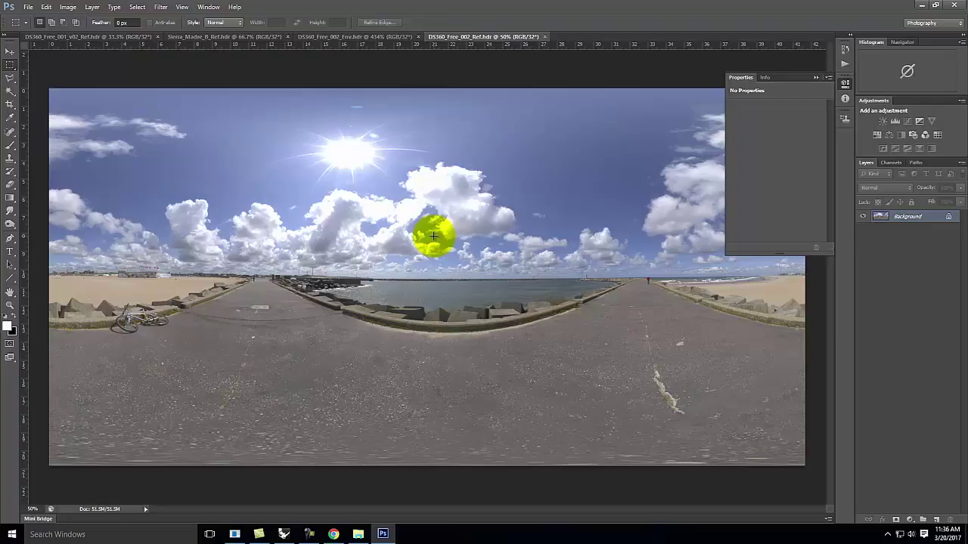
click(285, 534)
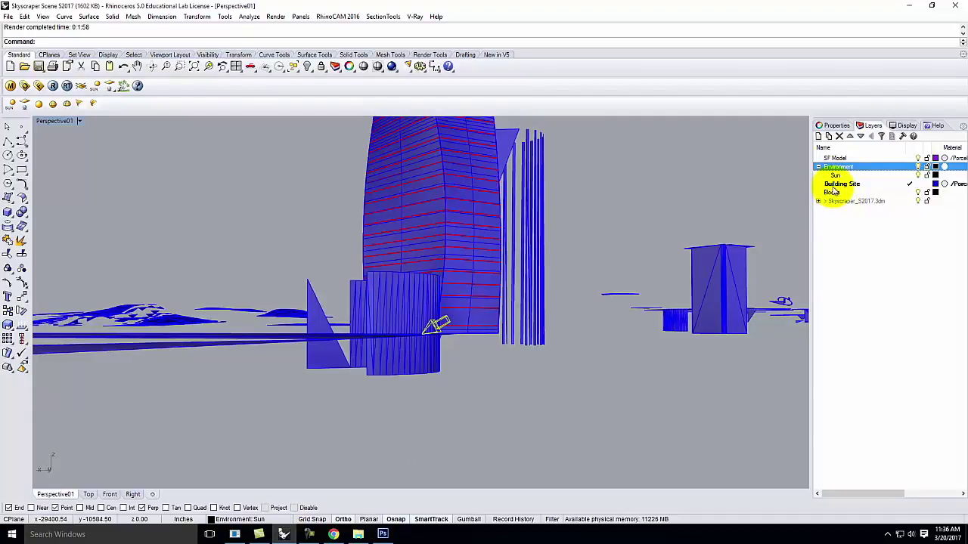
Create a sublayer named Sphere under the Environment layer and make it the current layer
click(867, 168)
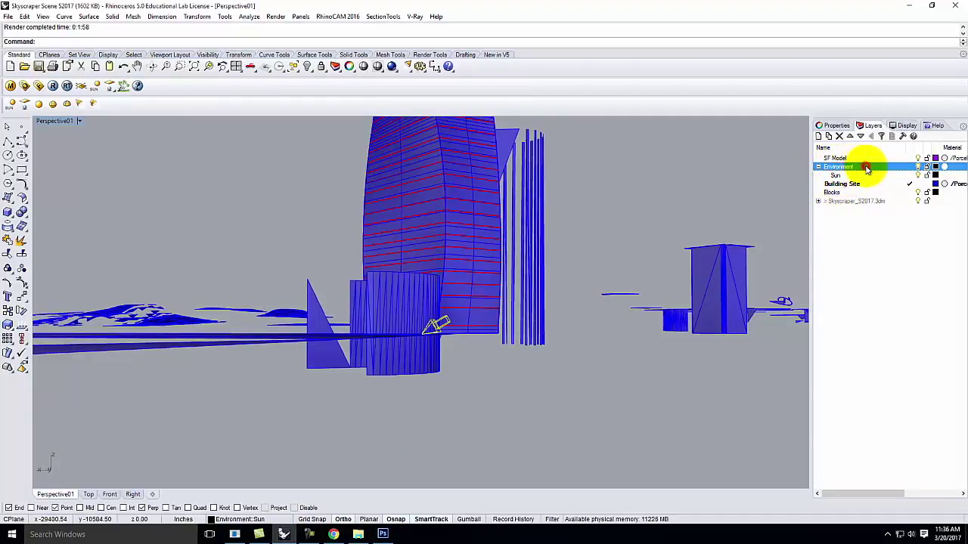
click(828, 136)
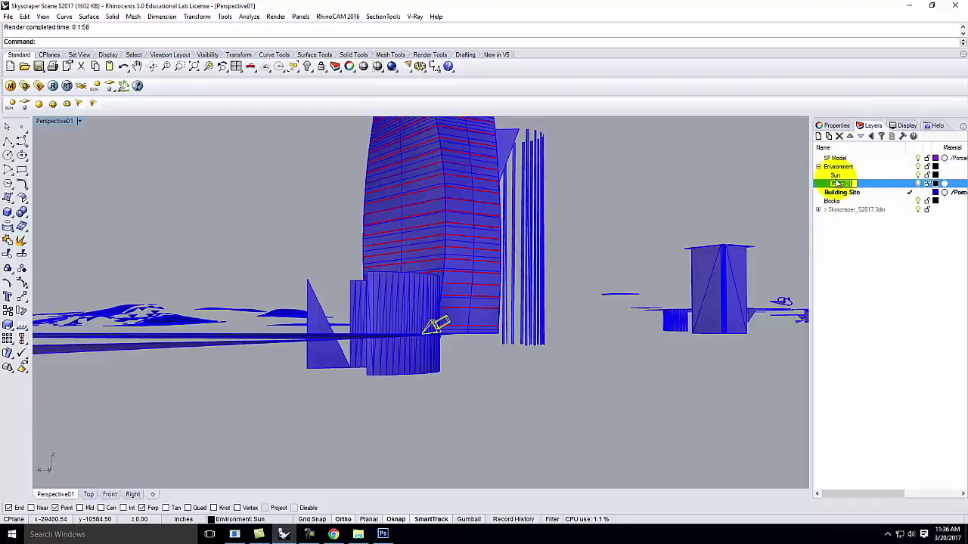
text(Sphere)
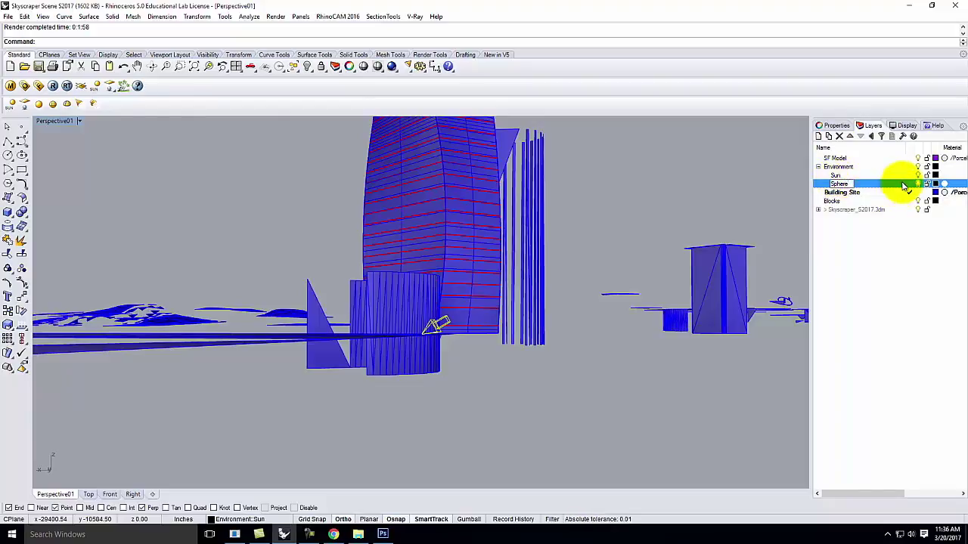
click(910, 184)
click(854, 194)
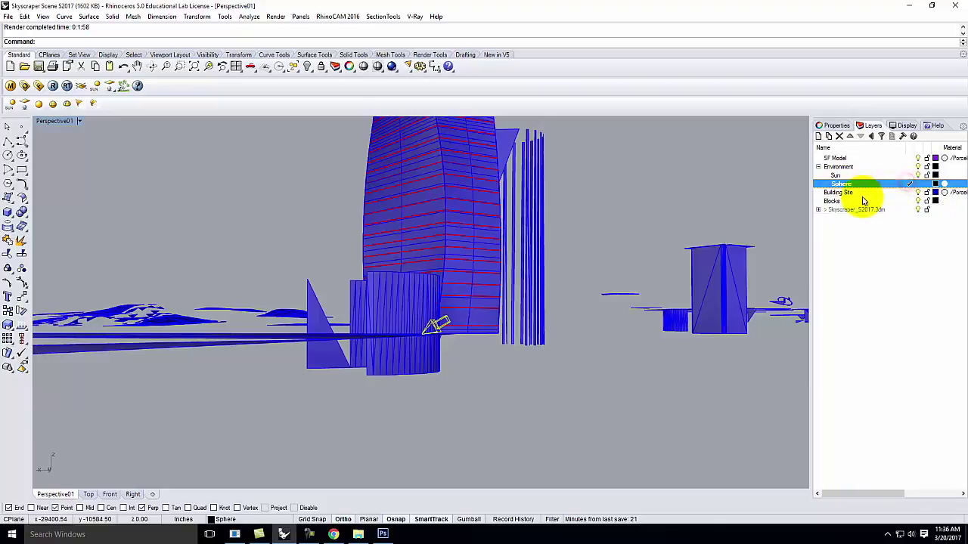
Hide the Building Site and Blocks layers and select the Sphere layer
click(918, 192)
click(918, 201)
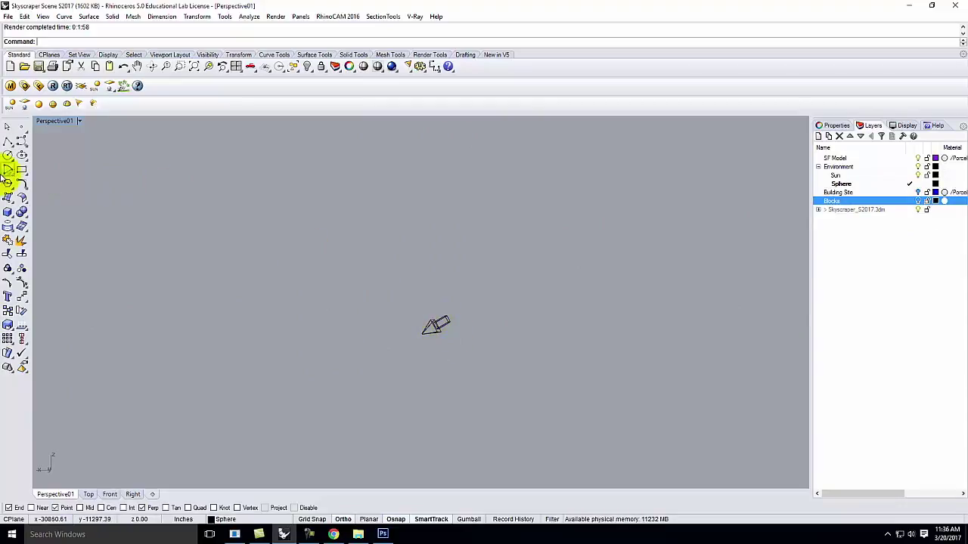
click(847, 183)
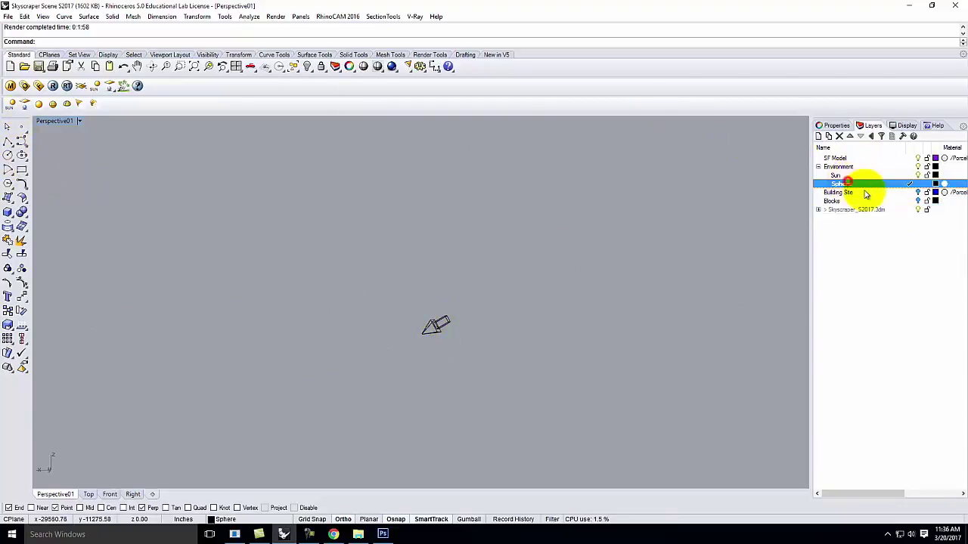
Add a V-Ray infinite plane on the Sphere layer and frame it in the perspective view
click(97, 106)
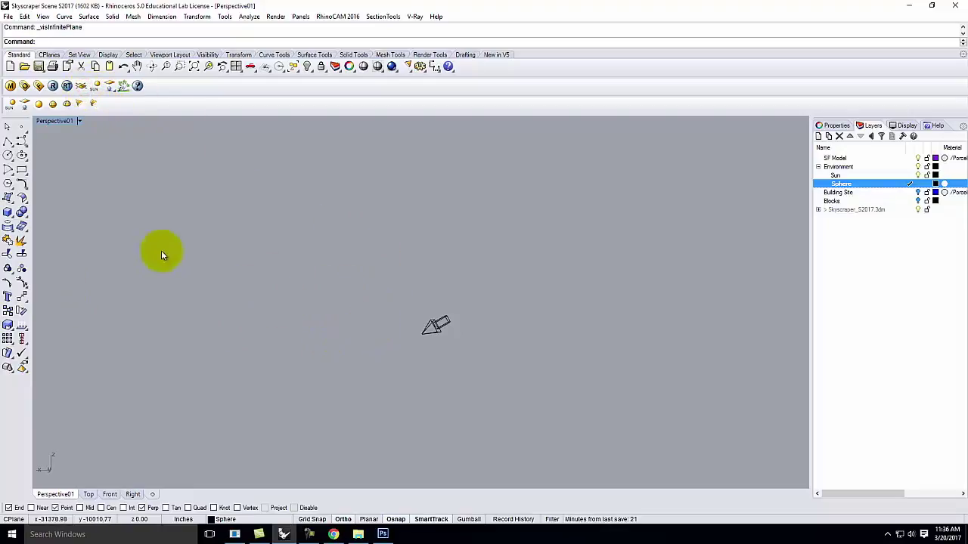
mouse_move(342, 255)
right_down()
mouse_move(499, 337)
mouse_move(425, 307)
mouse_move(260, 305)
mouse_move(261, 335)
mouse_move(194, 393)
right_up()
click(205, 388)
key(Return)
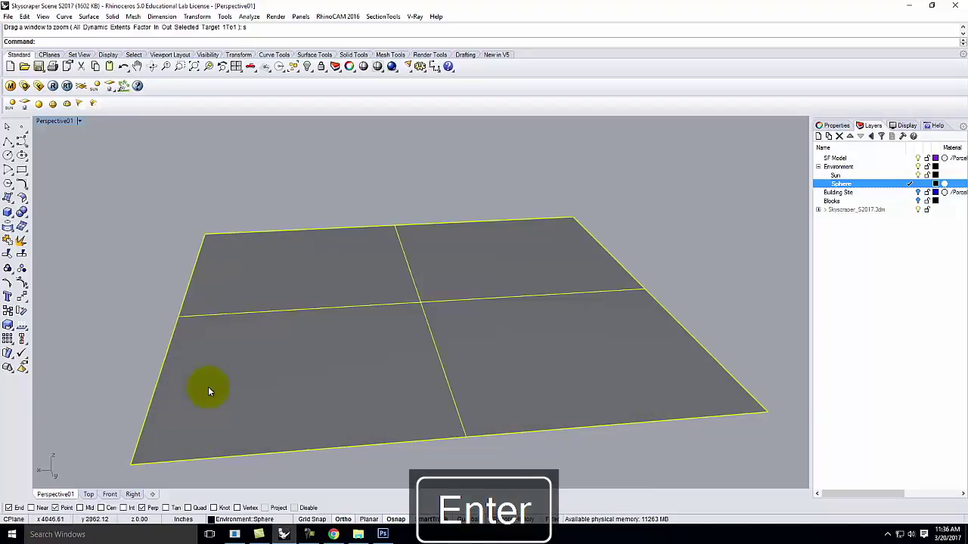
scroll(304, 257, down, 5)
right_drag(304, 258, 350, 287)
scroll(368, 320, up, 5)
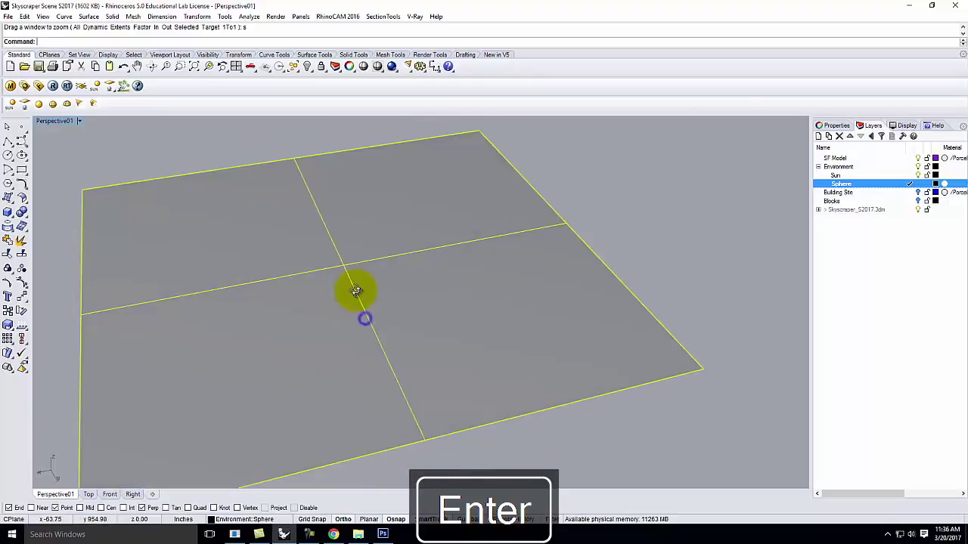
Draw a solid sphere centred on the infinite plane near its midpoint and select it
click(15, 217)
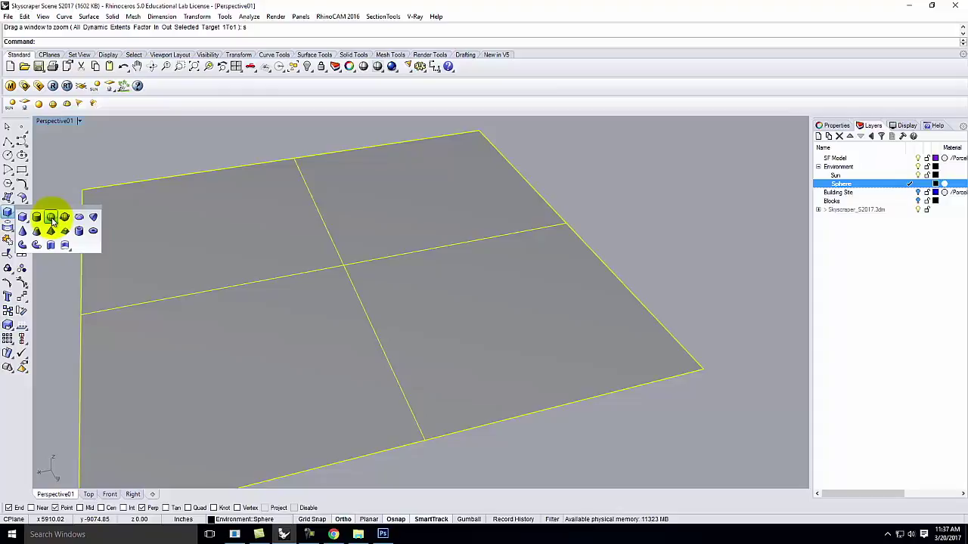
click(52, 219)
click(287, 246)
click(348, 282)
click(290, 230)
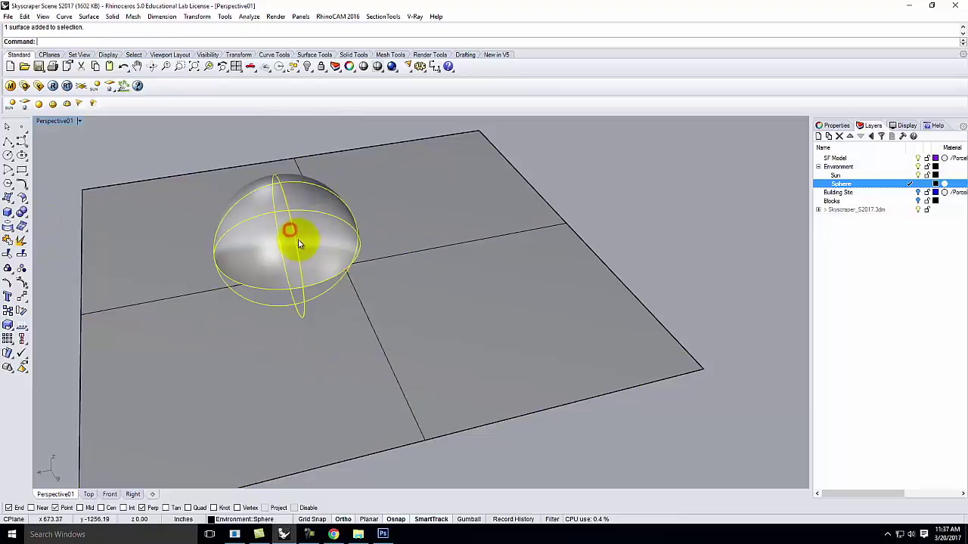
Raise the sphere in the Front view until it rests on the plane, and reselect it in the maximized perspective view
double_click(50, 124)
scroll(217, 415, up, 5)
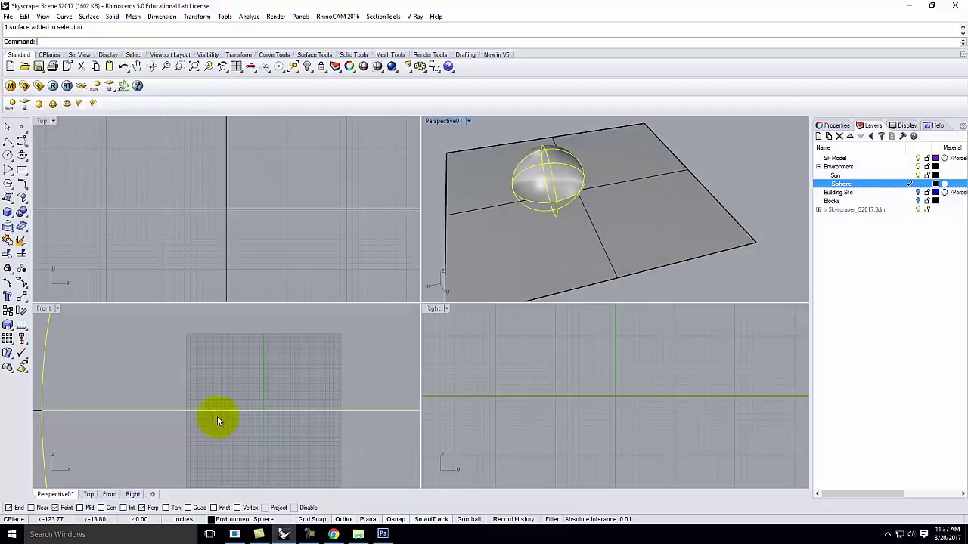
scroll(155, 410, down, 5)
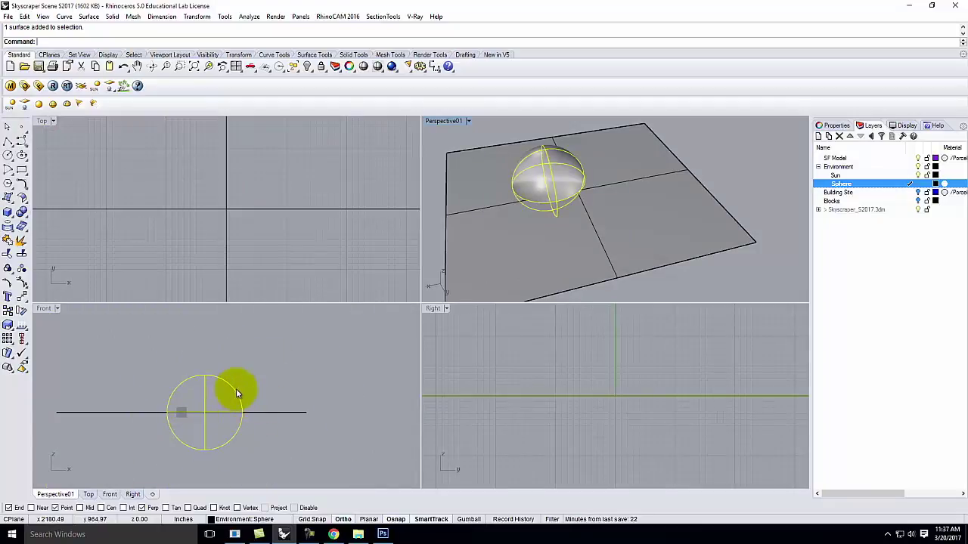
drag(232, 390, 234, 353)
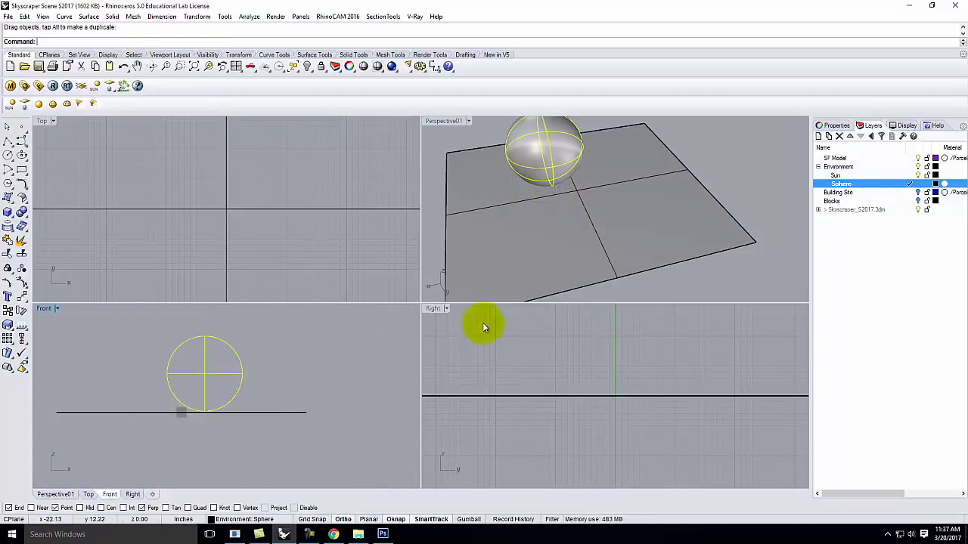
double_click(457, 126)
scroll(423, 237, down, 3)
right_drag(423, 236, 385, 218)
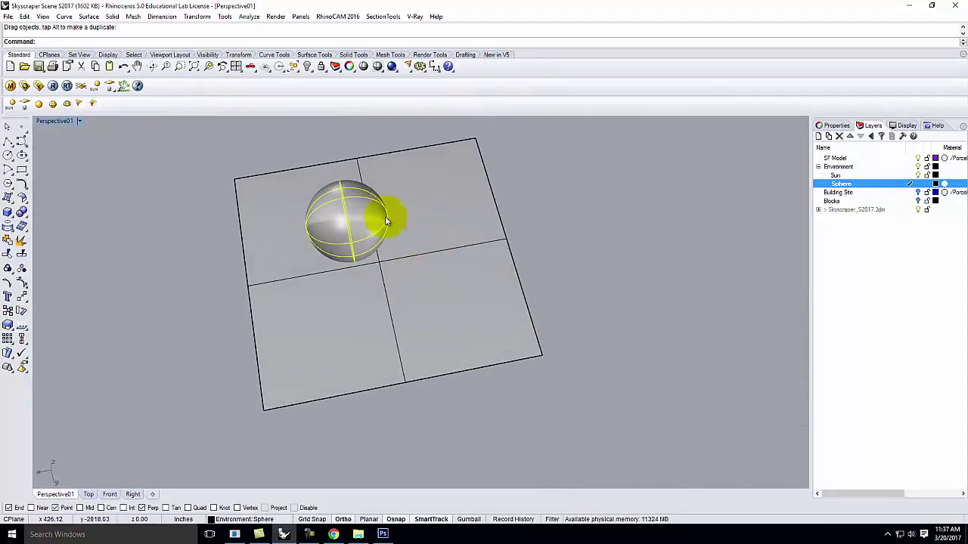
scroll(384, 219, up, 2)
click(302, 149)
click(363, 212)
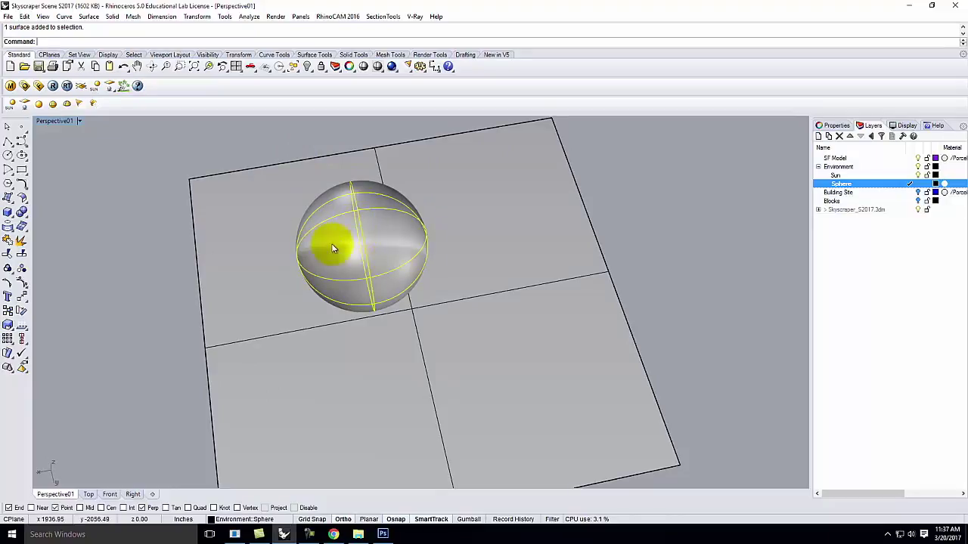
Load Chrome.vismat into the V-Ray scene materials from the Resources folder path V-Ray > V-Ray Materials > Metal > Chrome
click(11, 86)
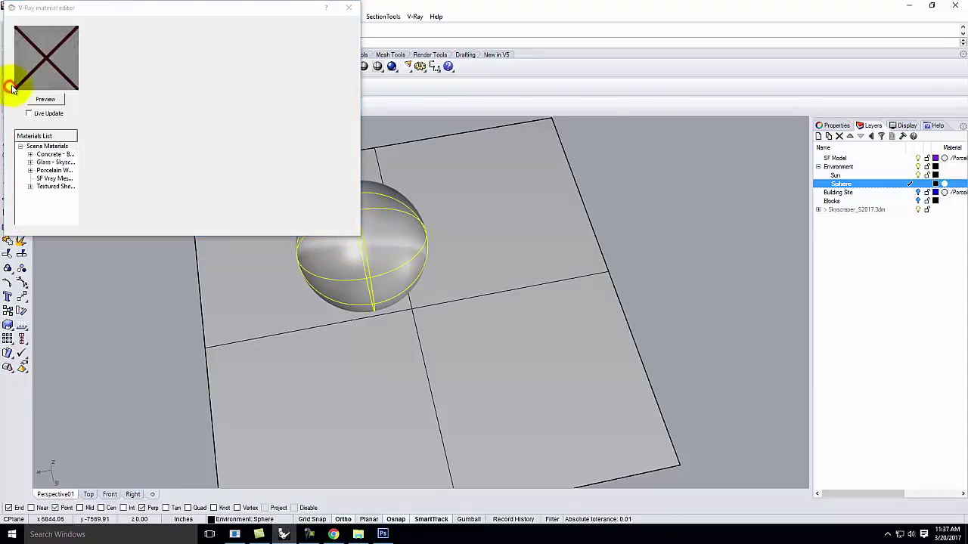
right_click(46, 146)
click(82, 171)
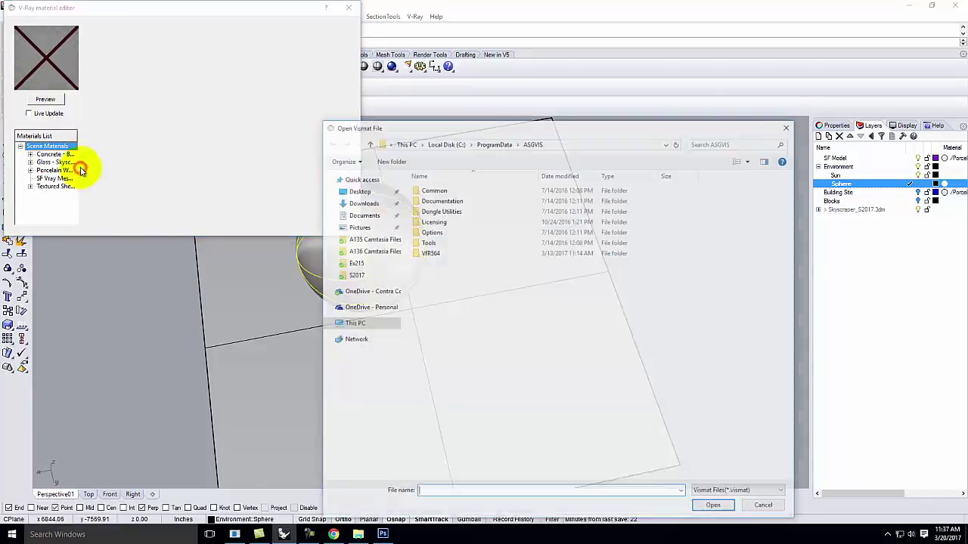
click(357, 292)
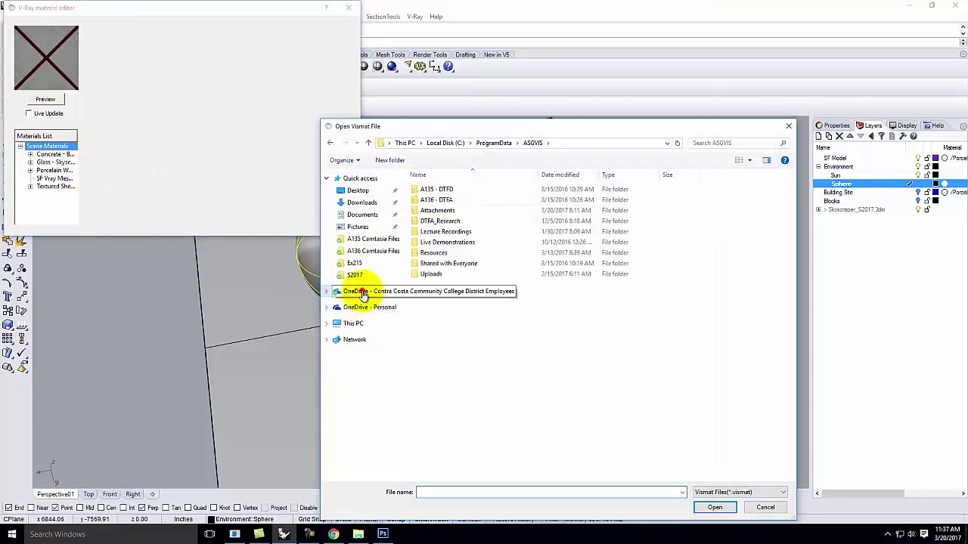
double_click(441, 254)
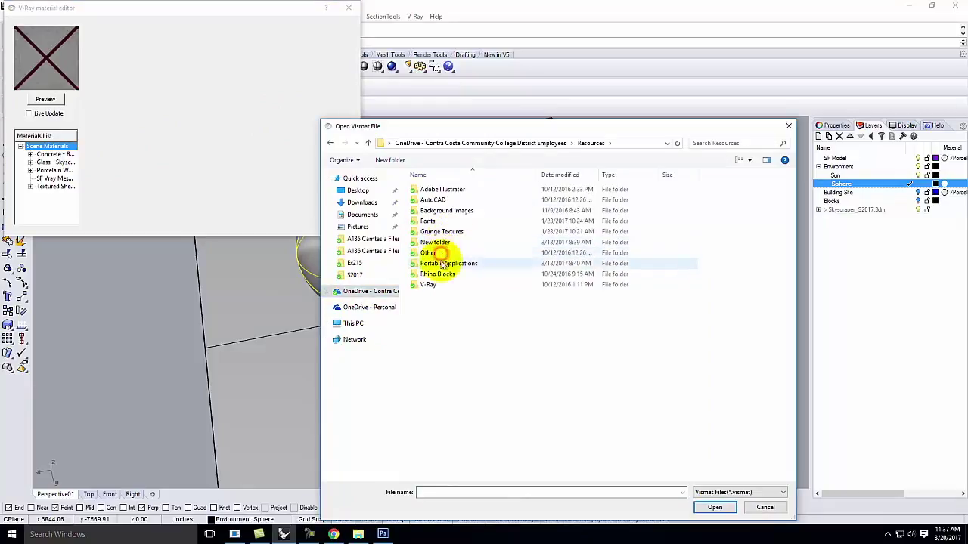
double_click(431, 283)
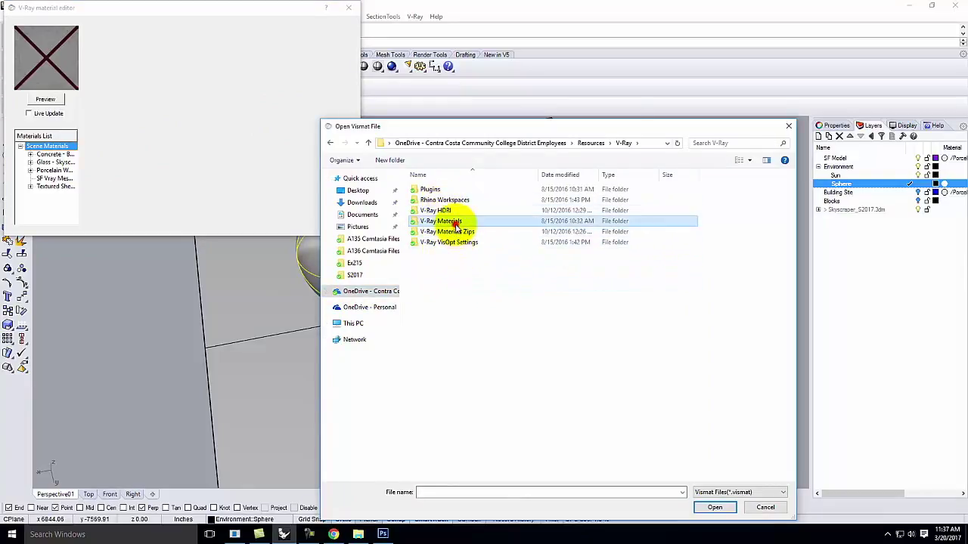
double_click(443, 222)
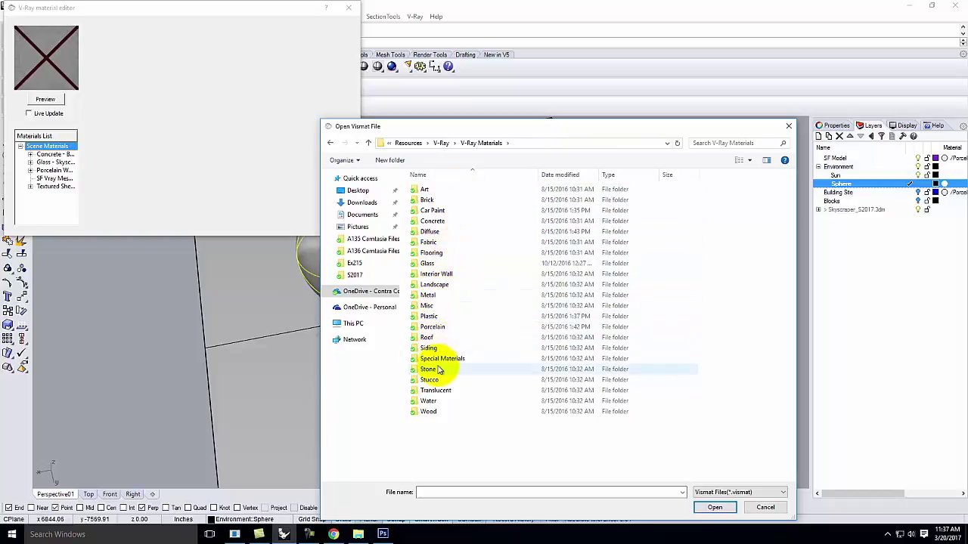
double_click(428, 295)
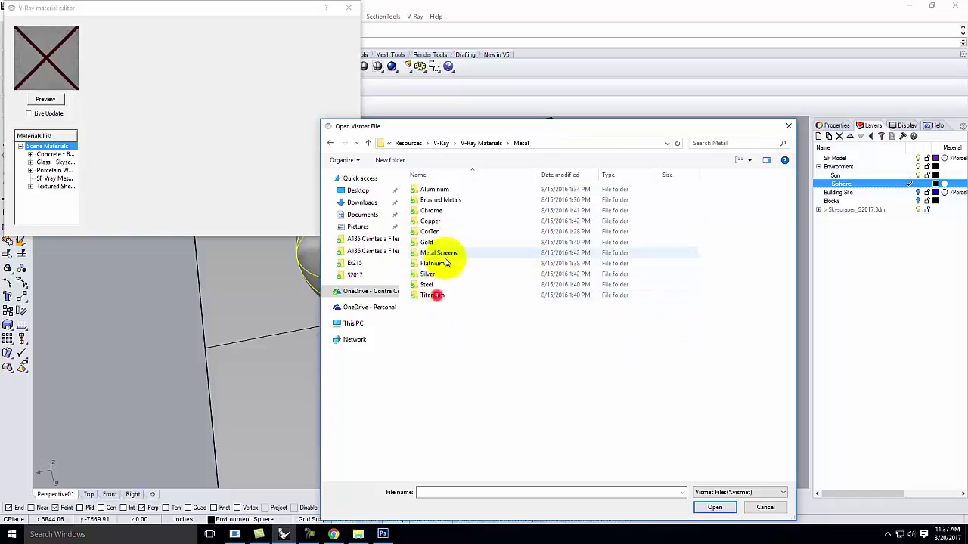
double_click(431, 212)
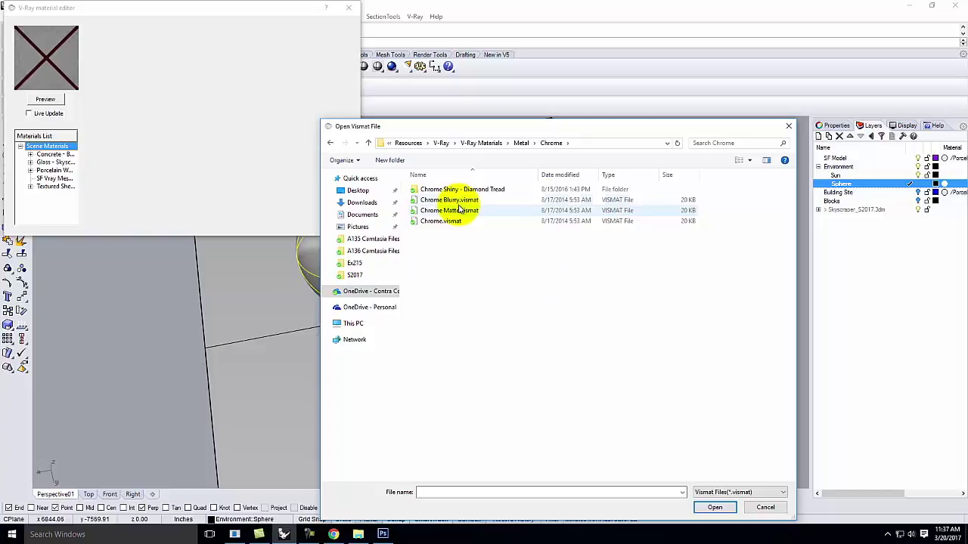
click(437, 225)
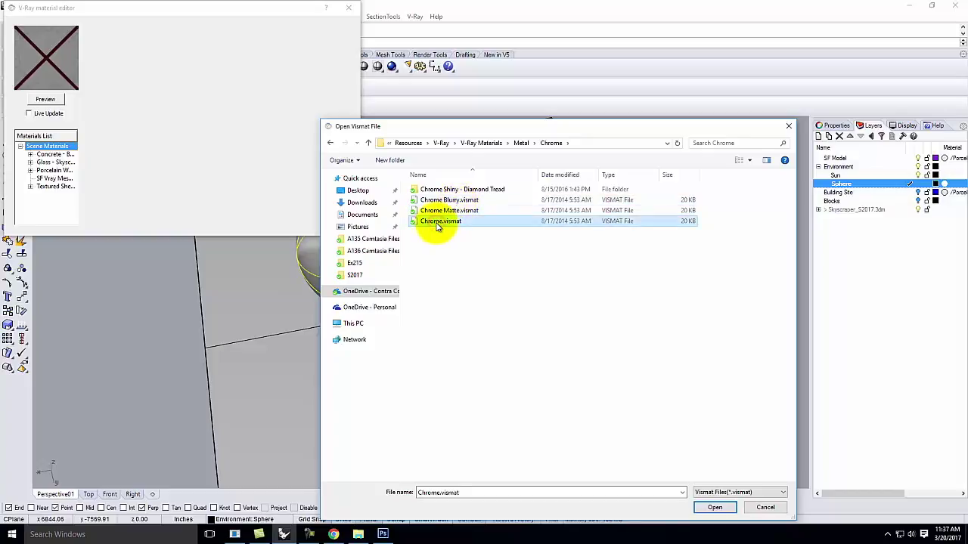
double_click(437, 224)
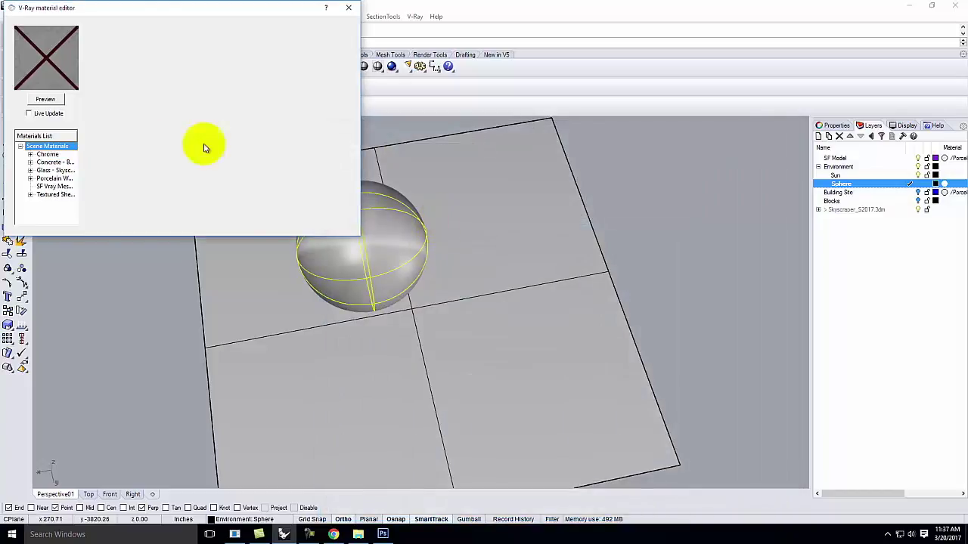
Apply the Chrome material to the selected sphere and close the material editor
click(48, 155)
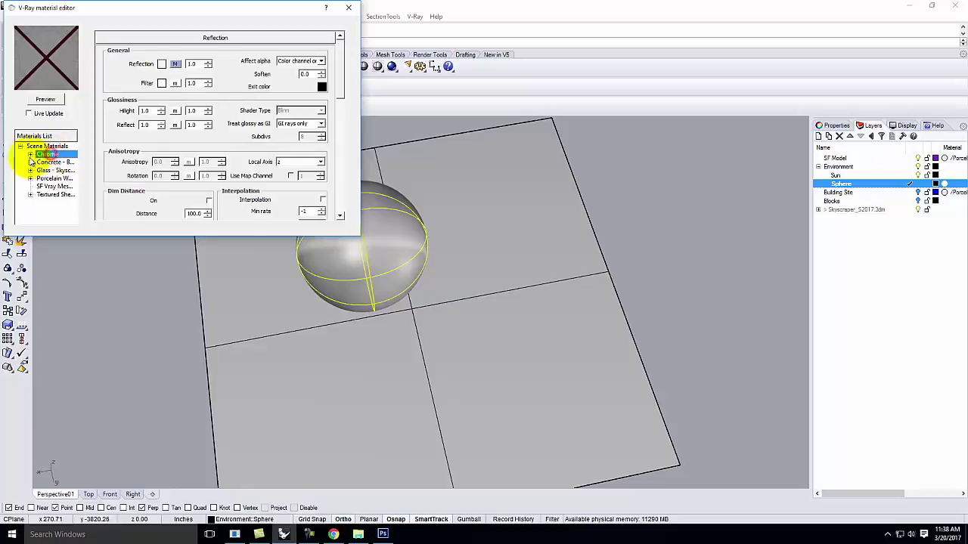
right_click(45, 157)
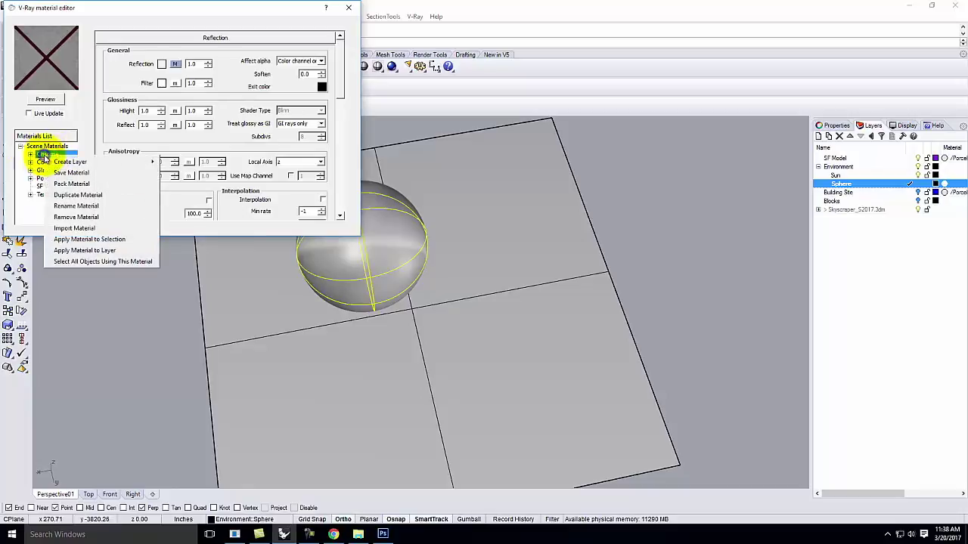
click(100, 243)
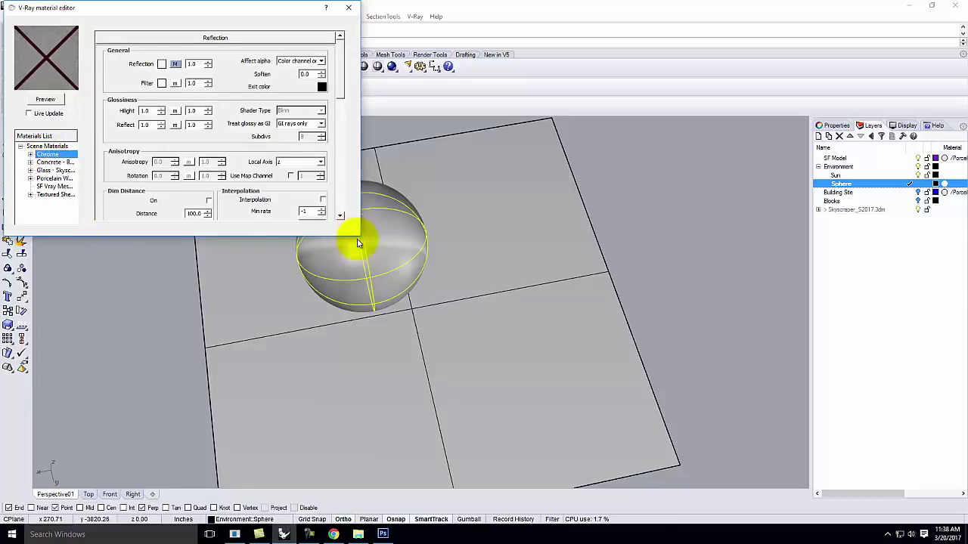
click(349, 8)
Set the V-Ray output size to 640x480 and render the perspective view from a low angle on the sphere
right_drag(389, 138, 381, 200)
scroll(425, 287, up, 5)
scroll(449, 302, down, 4)
right_drag(449, 302, 445, 298)
scroll(421, 295, up, 3)
scroll(421, 295, up, 2)
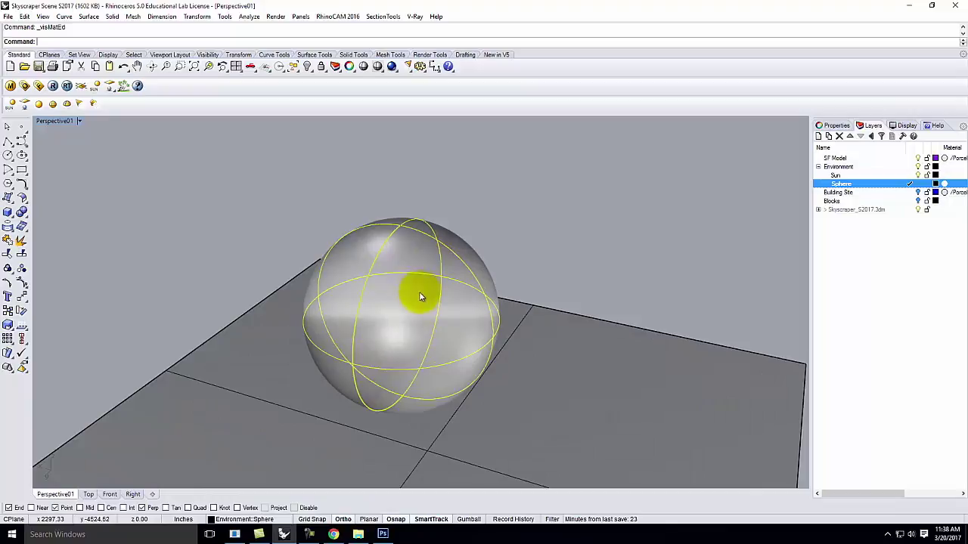
click(23, 86)
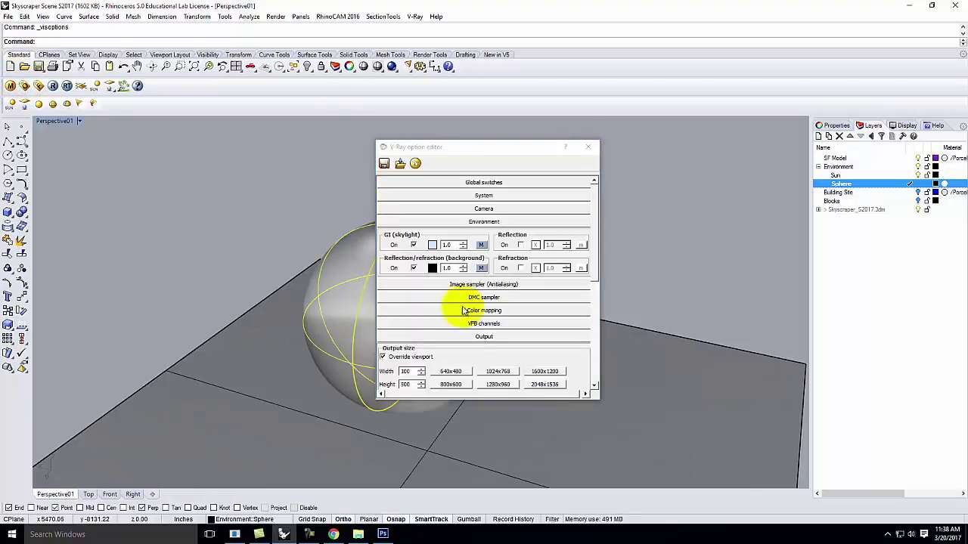
click(449, 372)
click(588, 149)
key(ctrl+r)
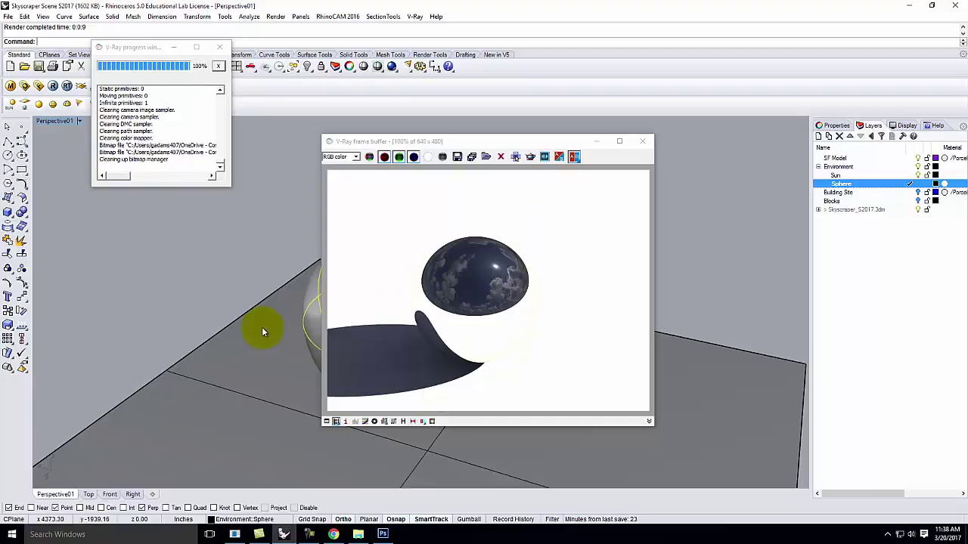
click(642, 141)
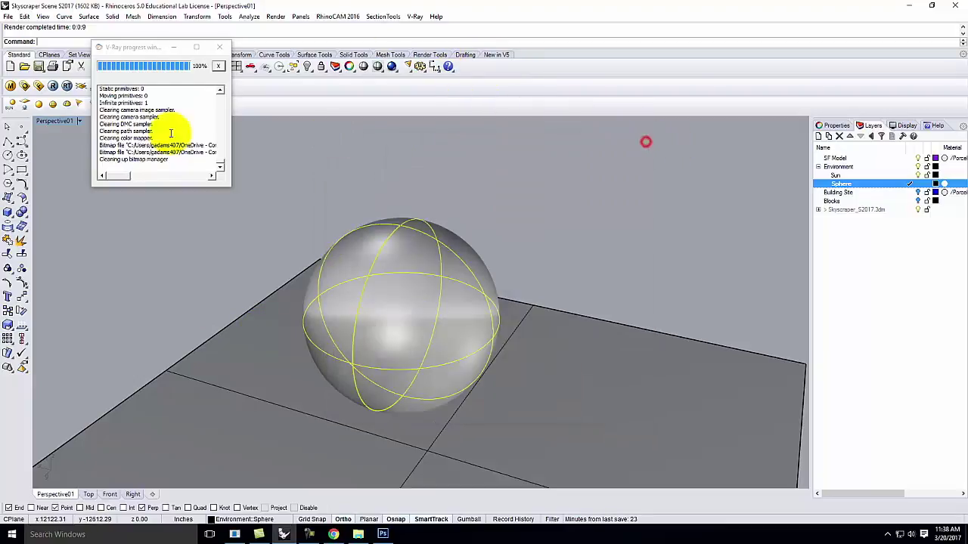
Render the sphere and infinite plane in the maximized Top view to check the shadow direction, and minimize the result
double_click(54, 120)
double_click(47, 120)
scroll(210, 262, up, 6)
scroll(290, 318, down, 3)
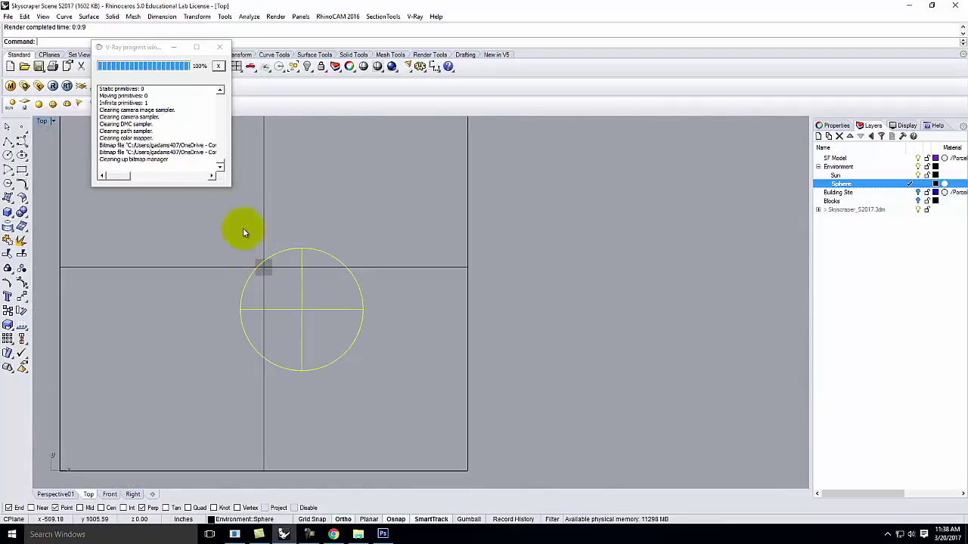
scroll(272, 345, up, 2)
click(52, 86)
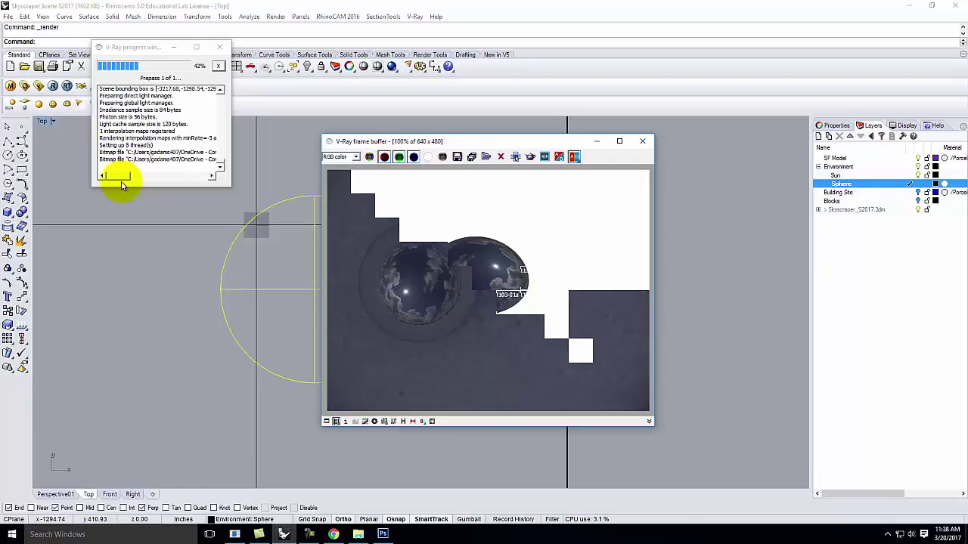
click(642, 141)
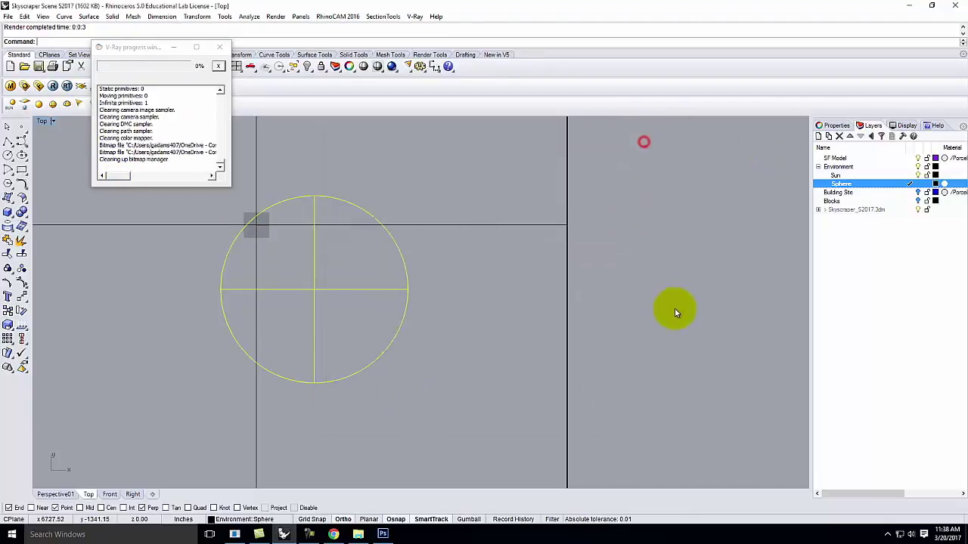
scroll(436, 341, up, 2)
click(53, 86)
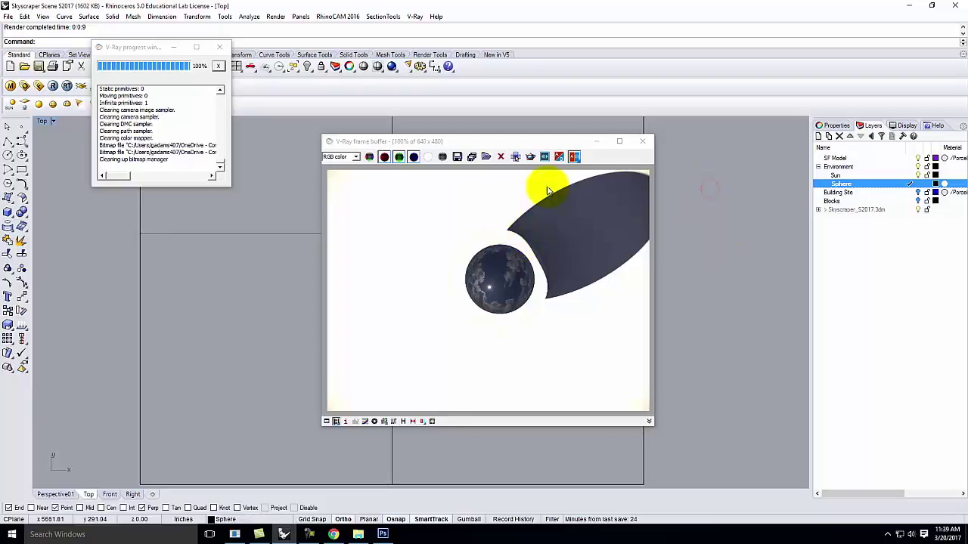
click(596, 143)
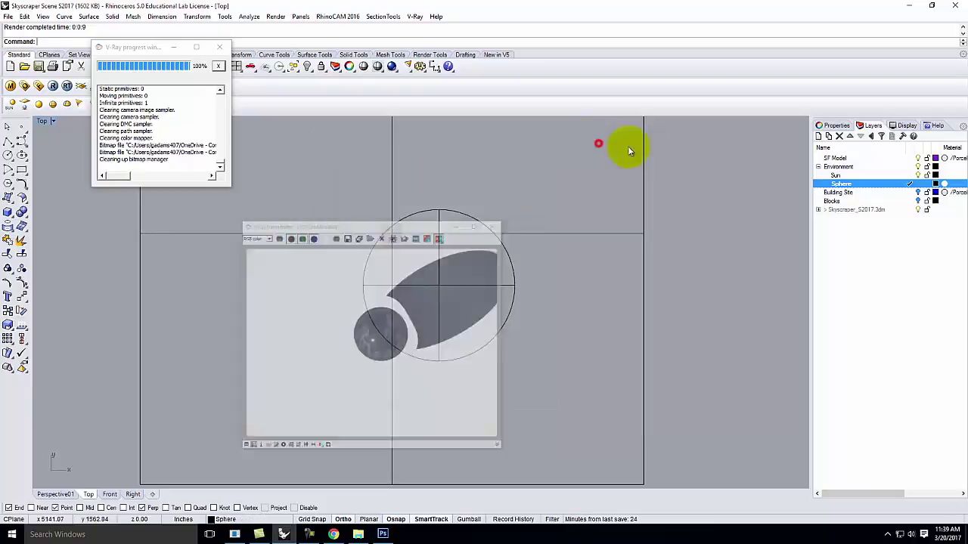
Select the sun light in the Top view and turn off manual control in its Sun Angle Calculator
scroll(524, 268, down, 6)
click(139, 472)
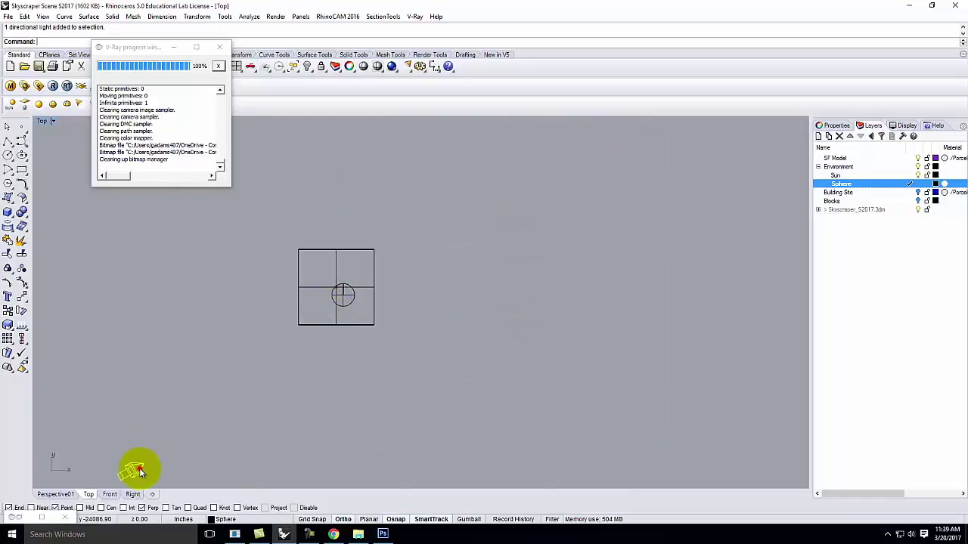
click(836, 126)
click(853, 138)
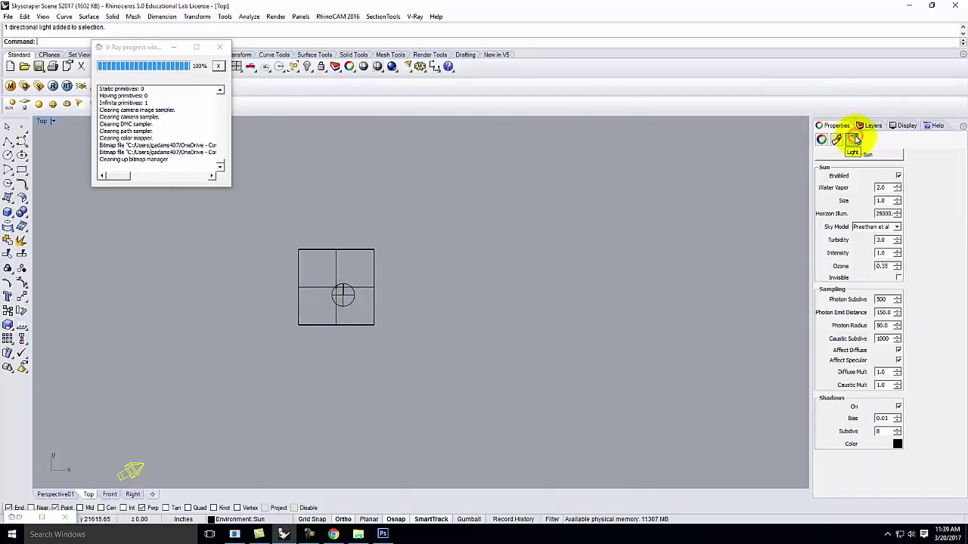
click(881, 154)
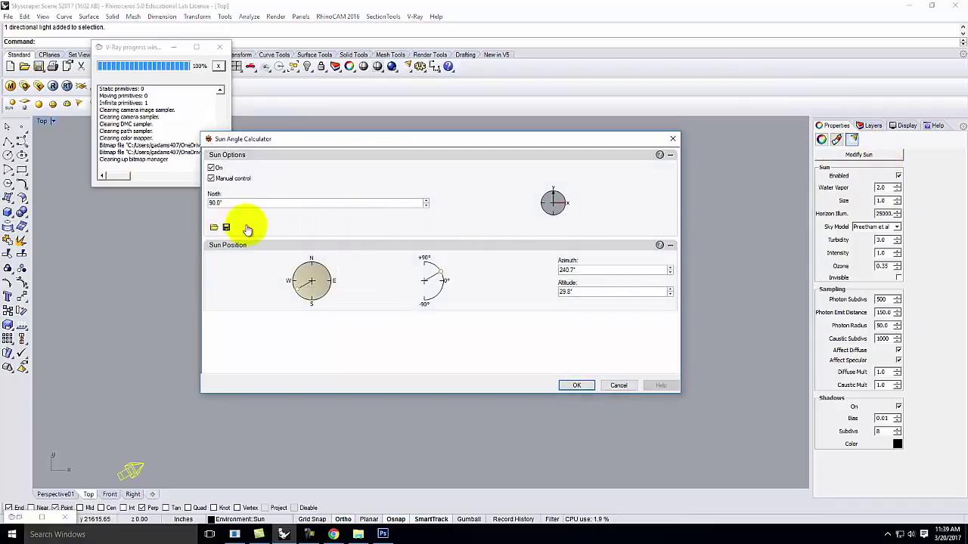
click(217, 179)
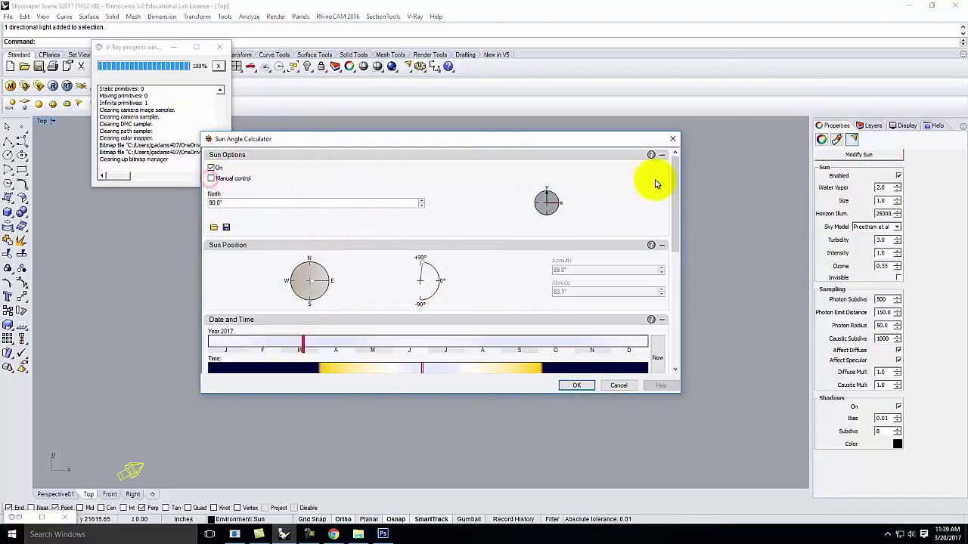
Set the sun's location to San Francisco, CA, USA
drag(675, 185, 676, 338)
click(297, 329)
text(san fran)
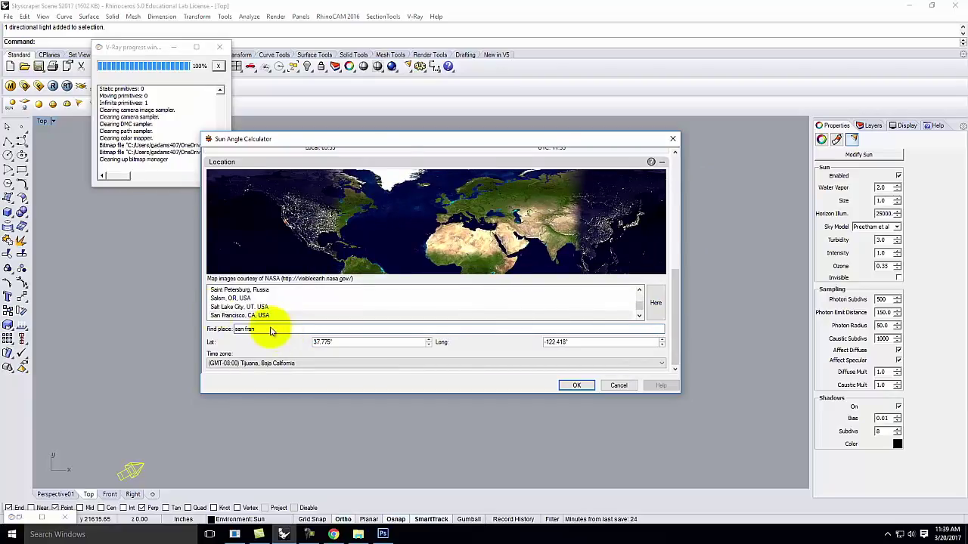
click(236, 316)
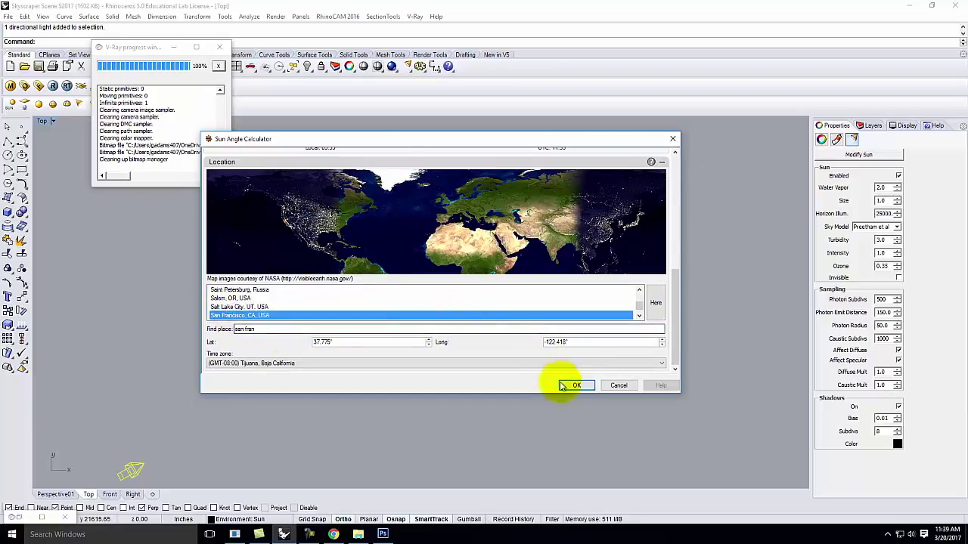
Set the sun's time of day to about 8:44 AM, apply the sun settings and deselect the light
drag(674, 302, 675, 243)
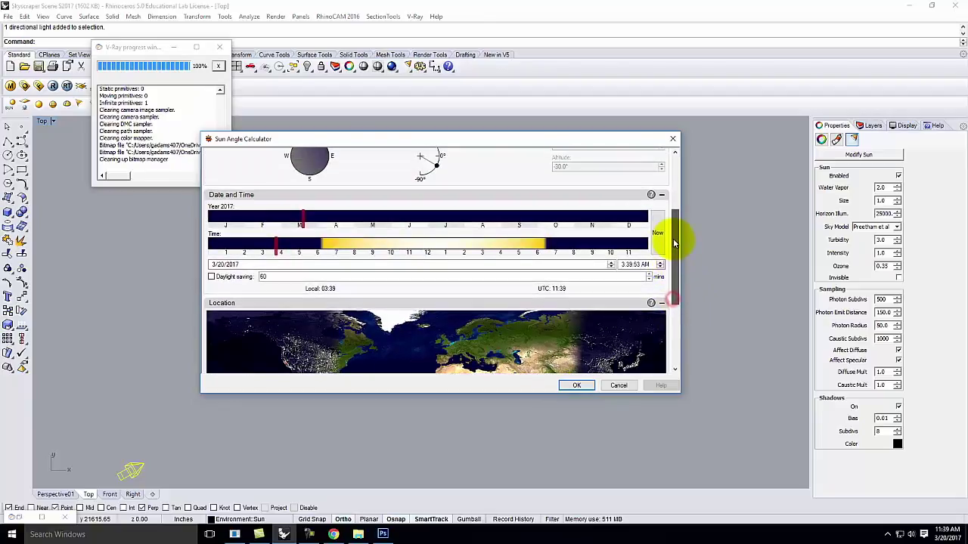
click(370, 243)
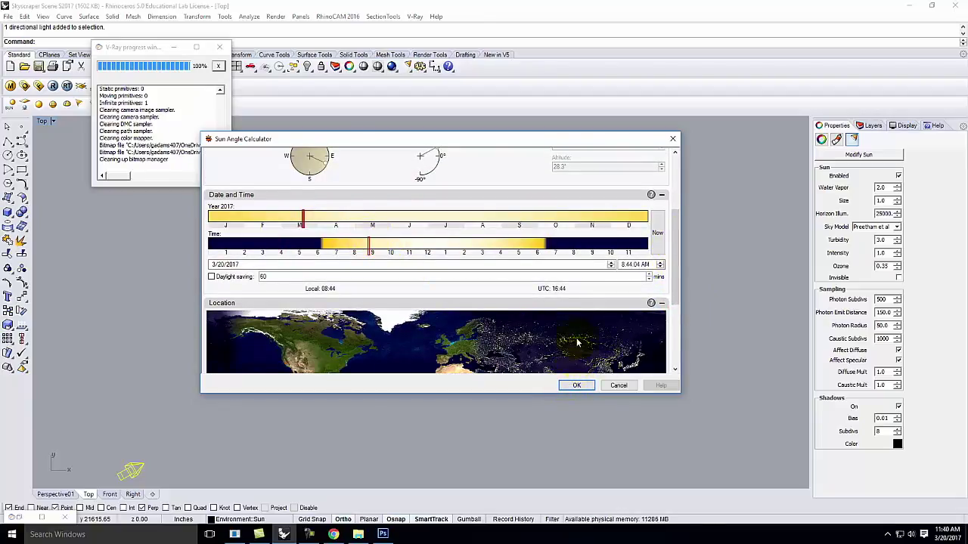
click(577, 386)
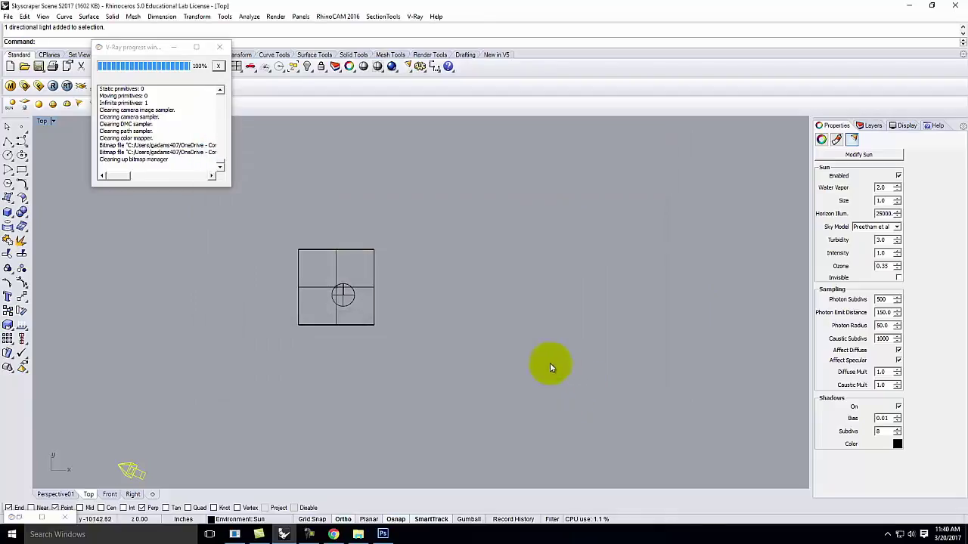
click(162, 453)
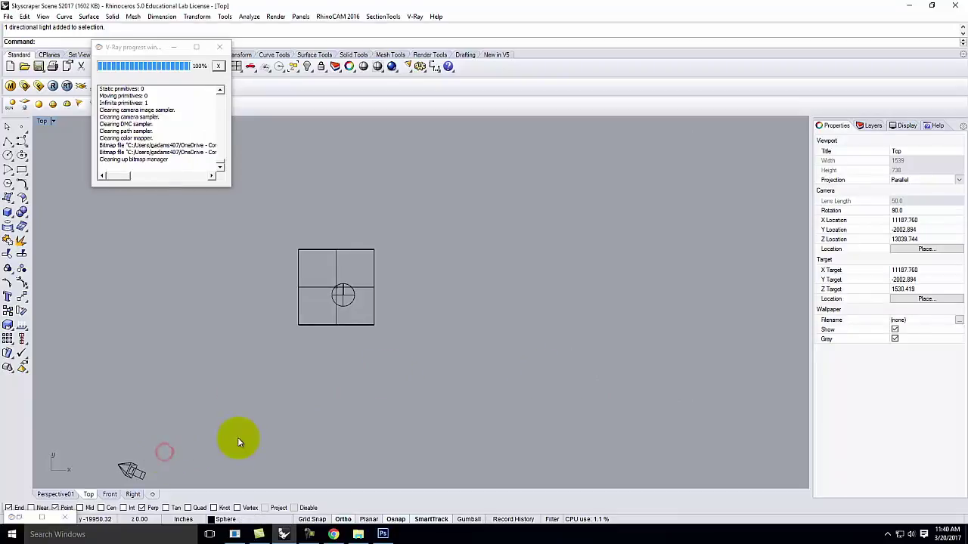
Render the Top view again to check the sphere's shadow under the new sun position, and close the result
scroll(340, 294, up, 10)
click(53, 86)
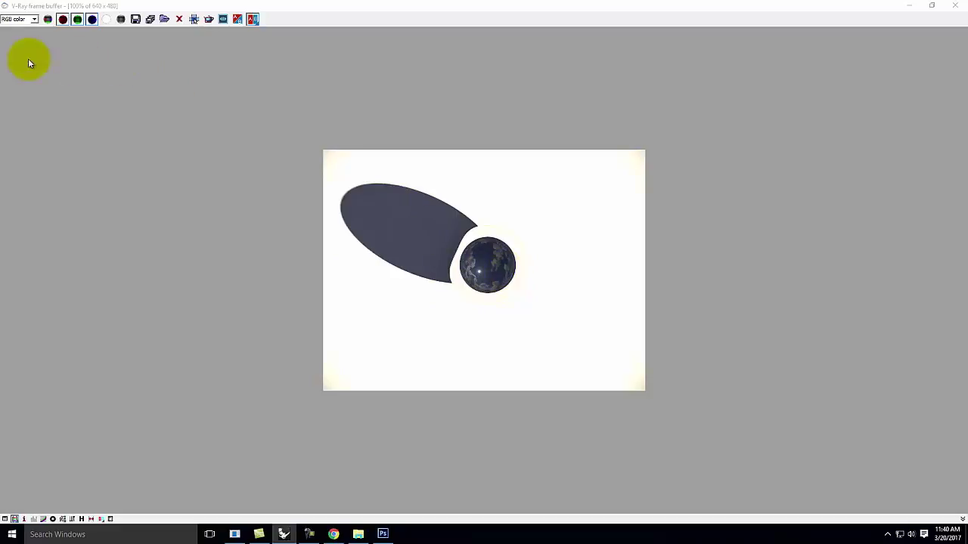
click(955, 5)
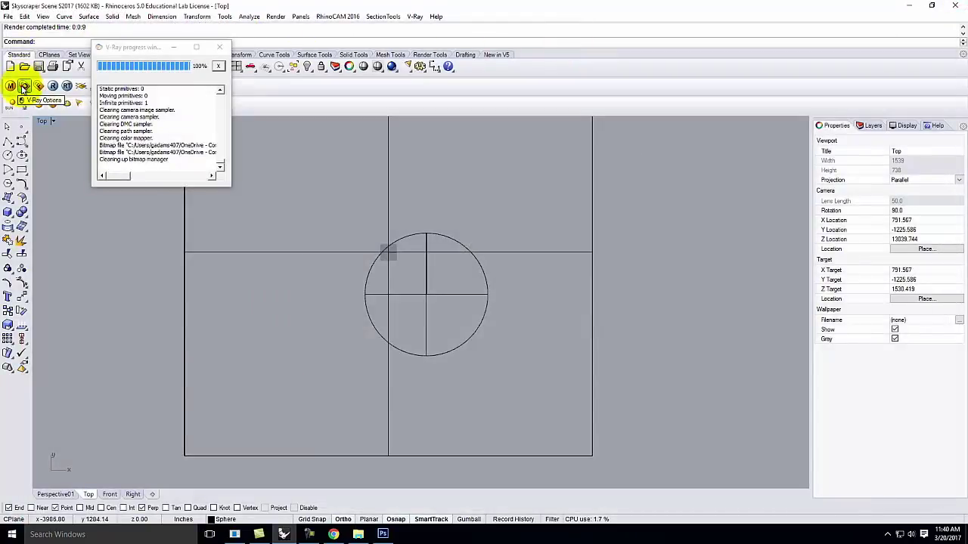
Set the vertical rotation of the reflection/refraction background HDRI to 90 and test-render the Top view
click(23, 87)
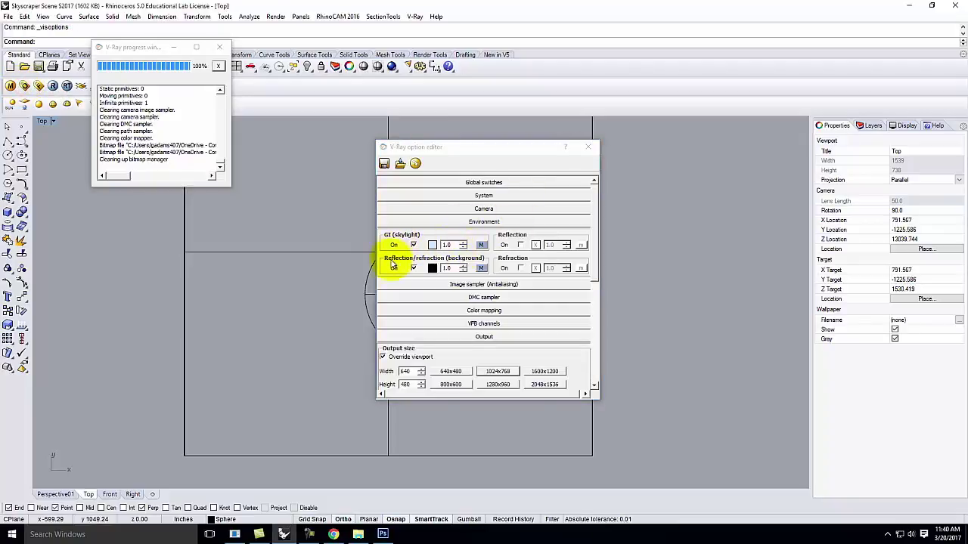
click(482, 269)
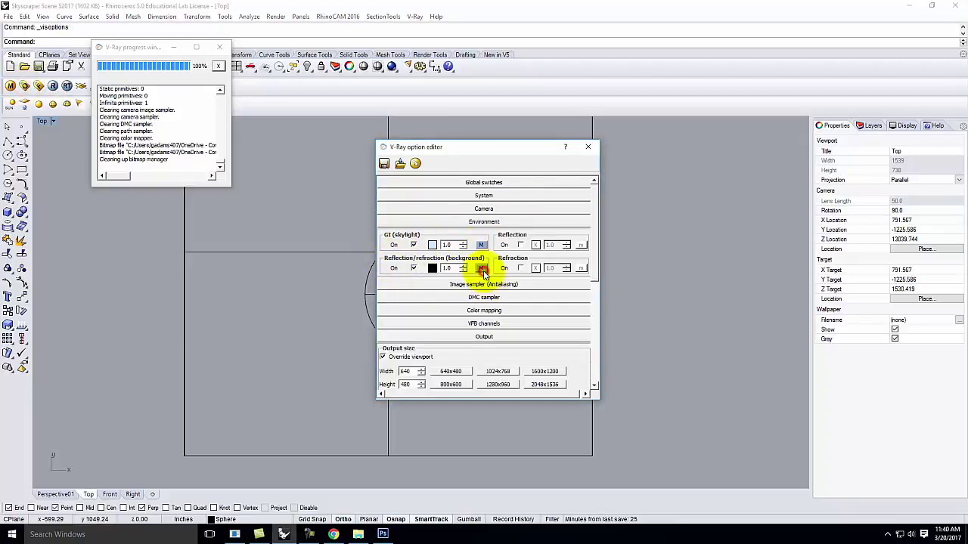
drag(641, 218, 641, 310)
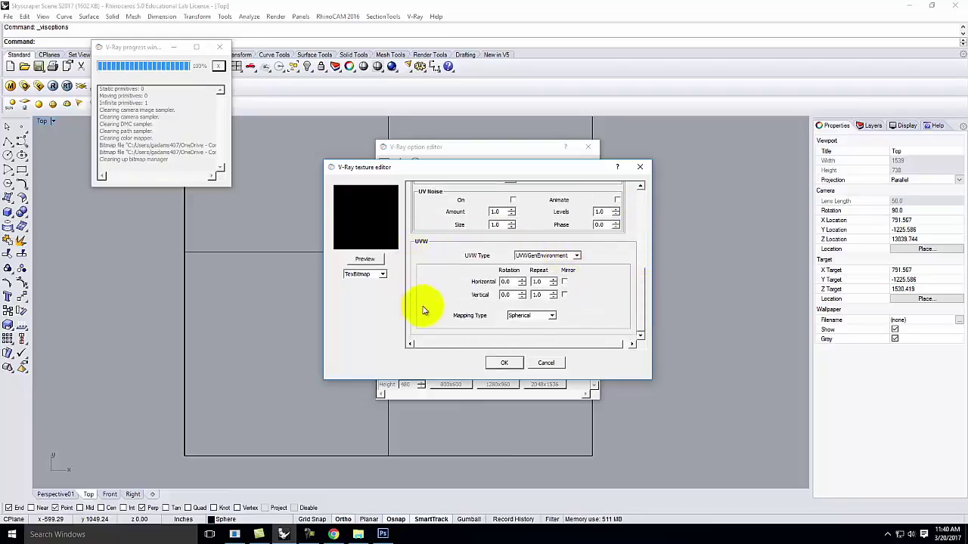
click(511, 294)
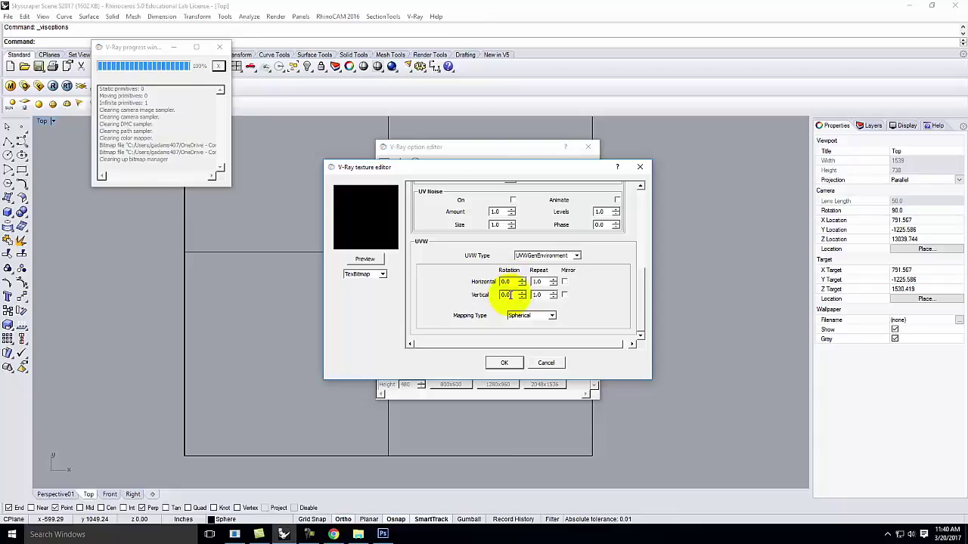
double_click(508, 294)
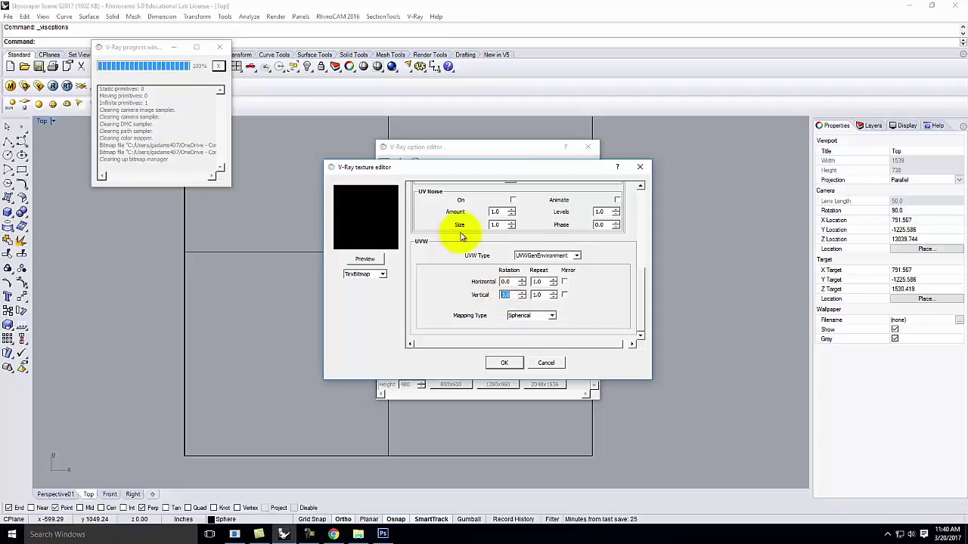
text(90)
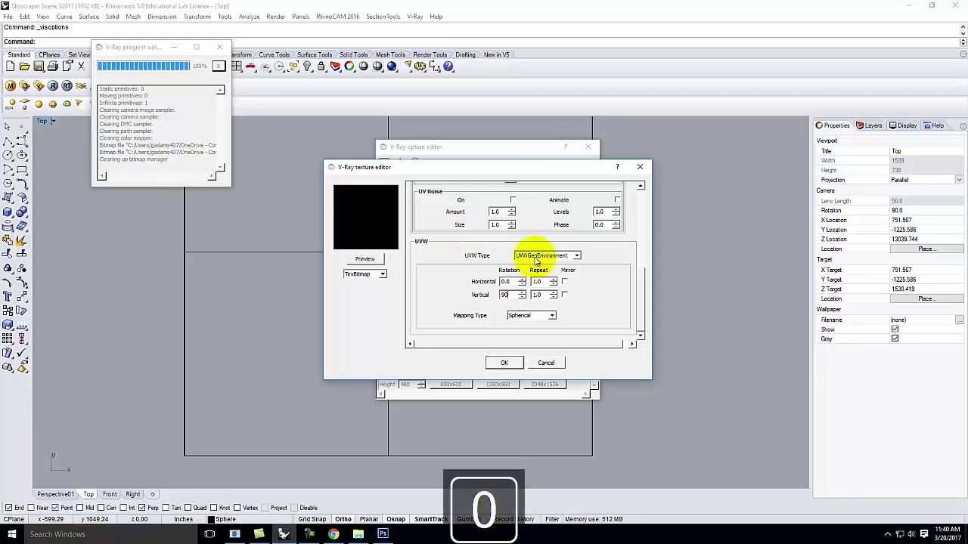
click(504, 363)
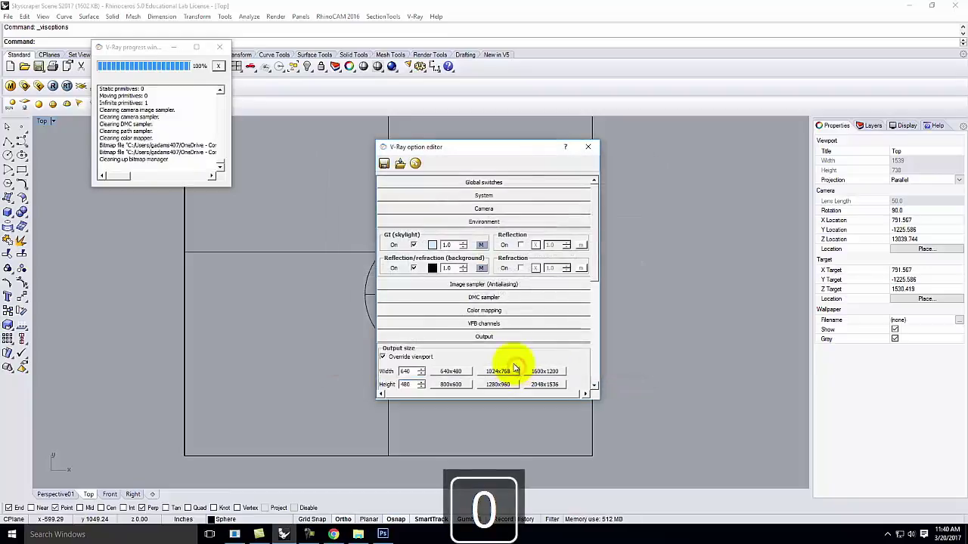
click(54, 87)
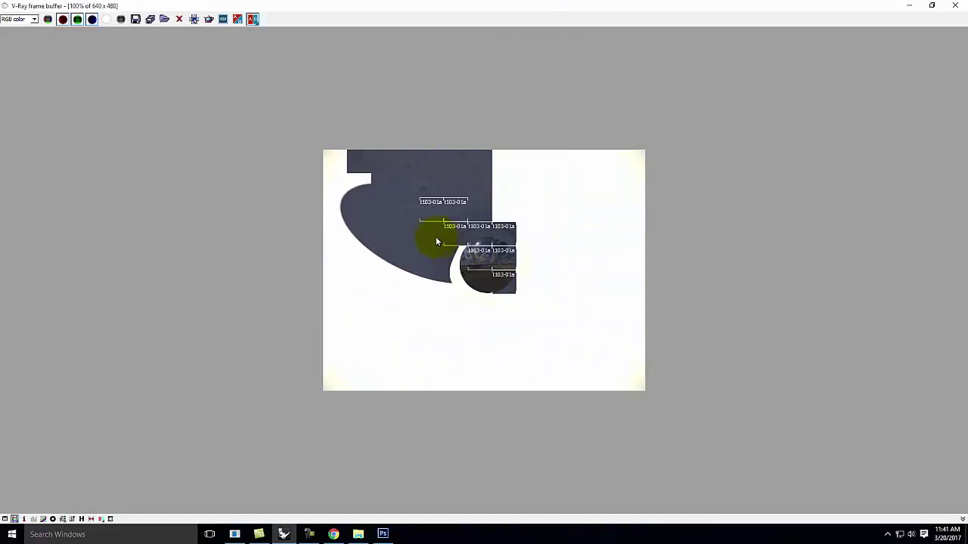
click(954, 6)
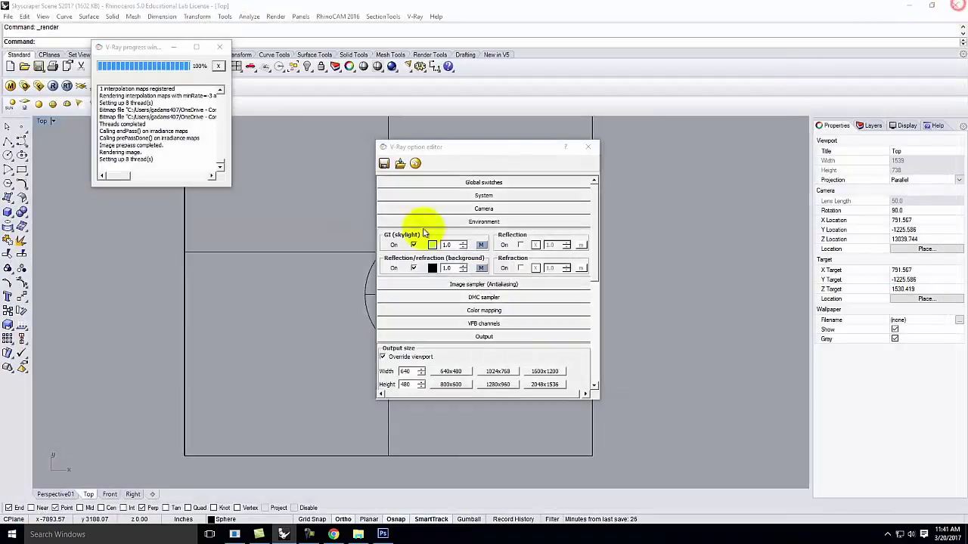
Set the background HDRI's vertical rotation to 0 and horizontal rotation to 90, and test-render the Top view
click(482, 271)
scroll(446, 291, down, 6)
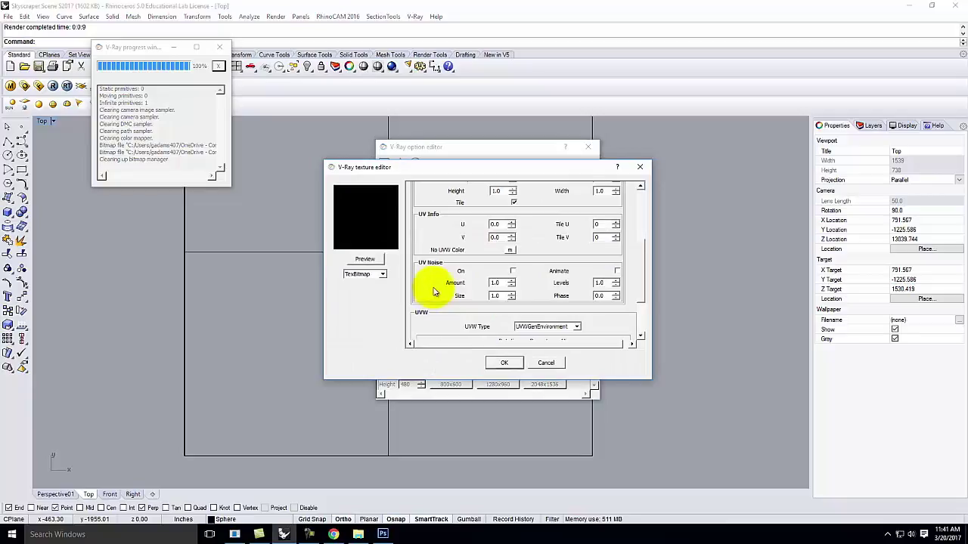
drag(517, 294, 459, 301)
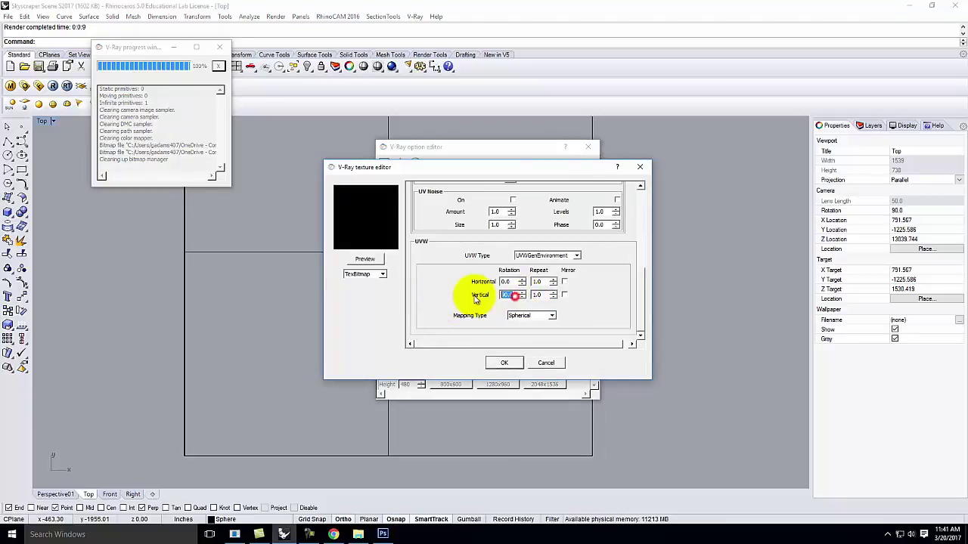
text(0)
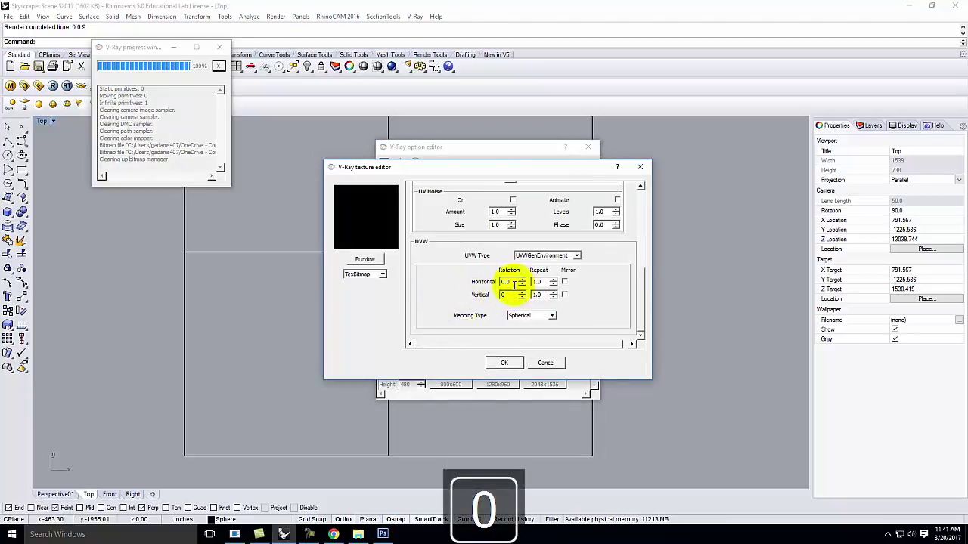
drag(514, 284, 481, 281)
text(90)
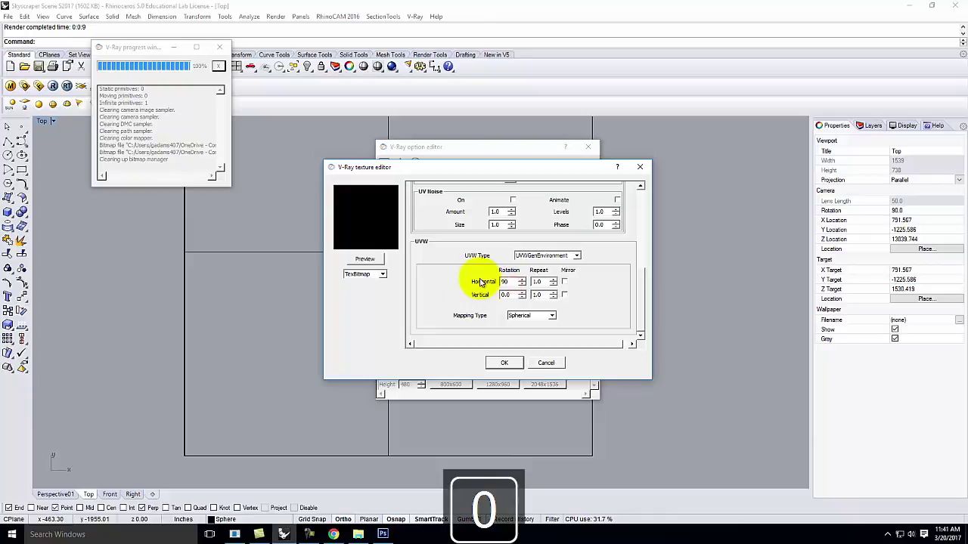
click(504, 363)
click(59, 87)
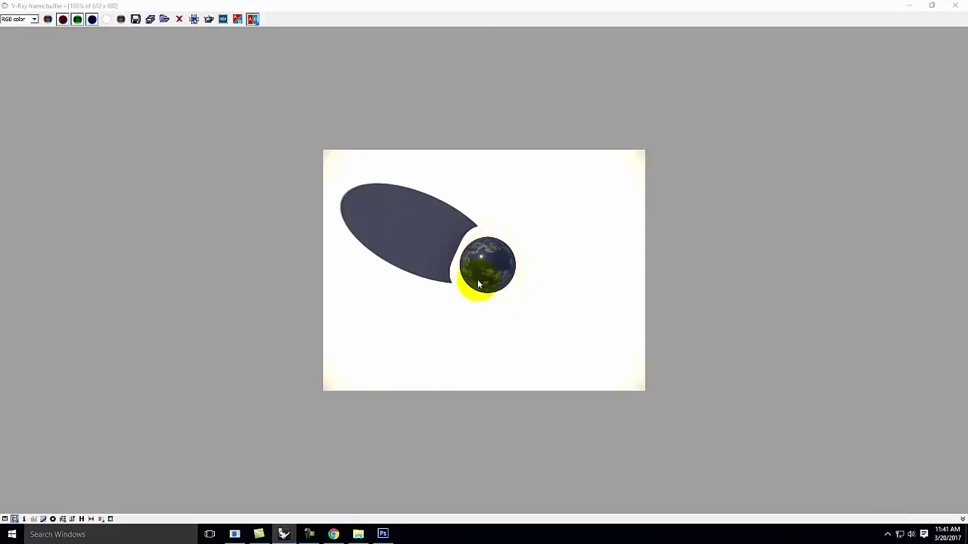
click(955, 5)
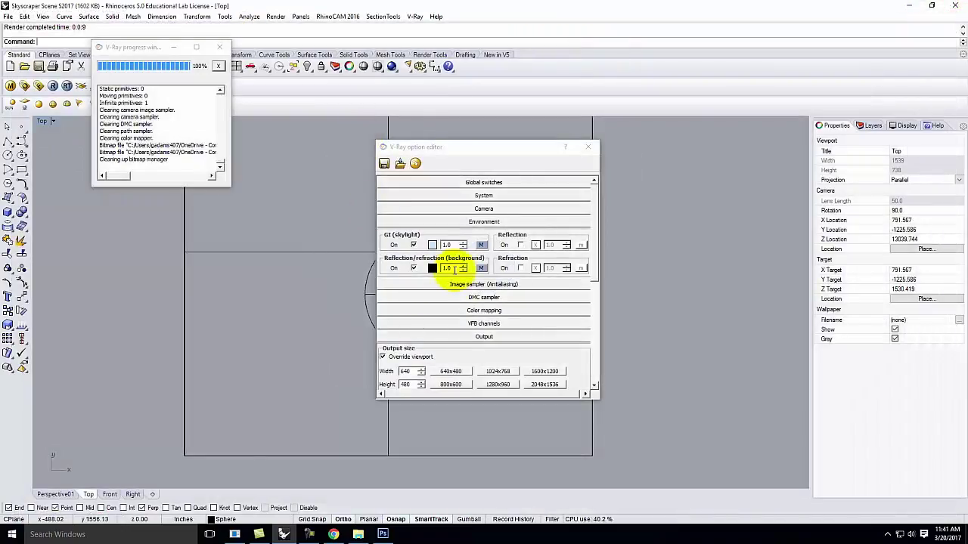
Set the background HDRI's horizontal rotation to 230 and test-render the Top view to check the sun's reflection on the sphere
click(479, 268)
drag(640, 218, 637, 318)
double_click(507, 281)
text(23)
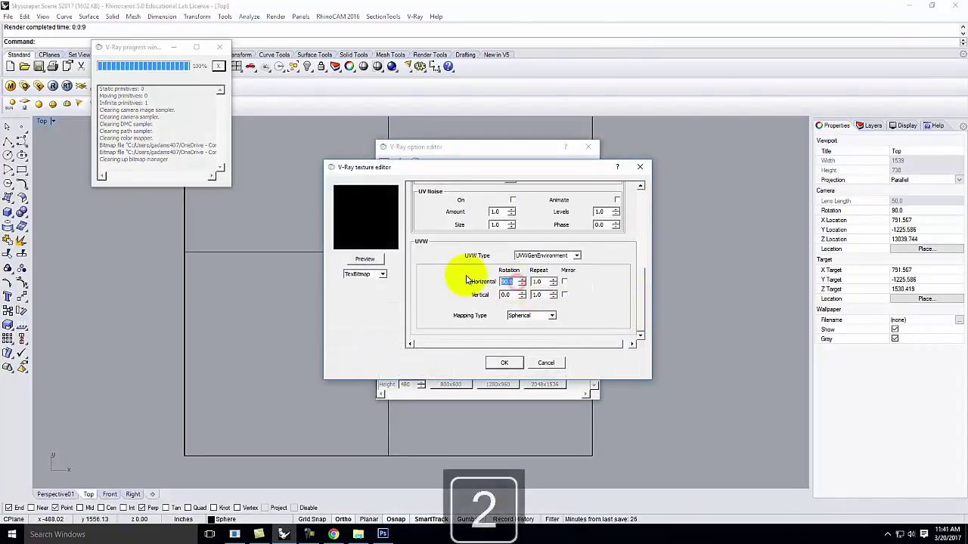
text(0)
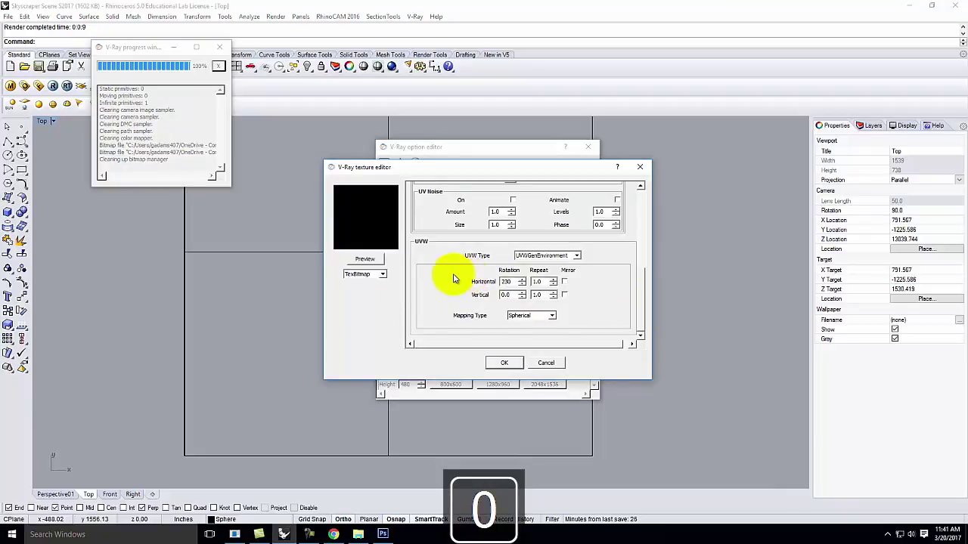
click(504, 364)
click(586, 145)
click(52, 86)
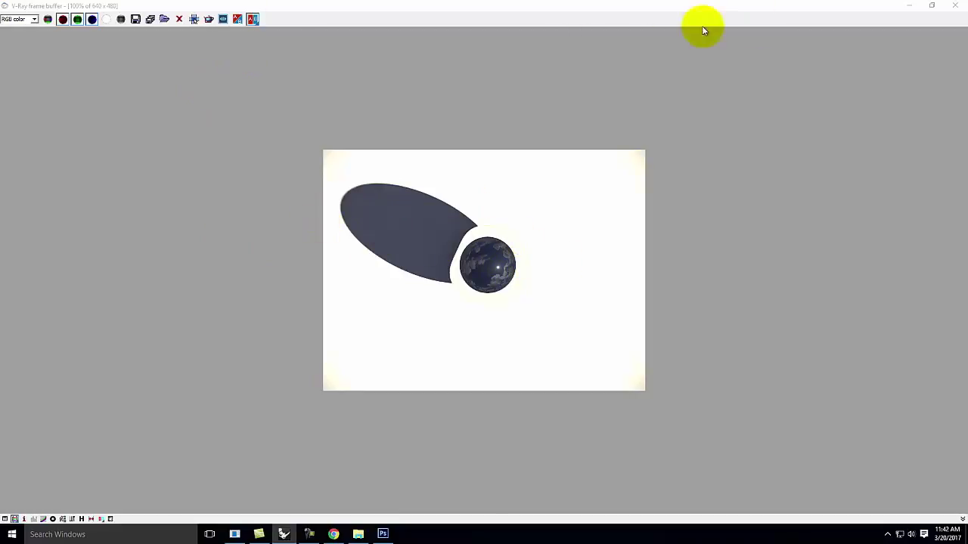
click(913, 8)
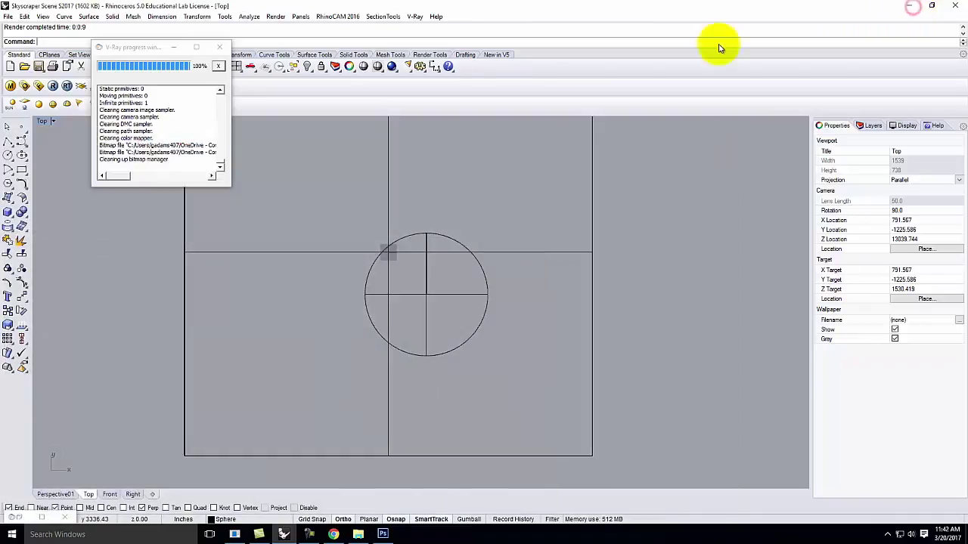
Check the sun settings listed for Basic Day Scene 1 on the V-Ray Quick Rendering Setups page in Chrome, and return to Rhino
click(333, 535)
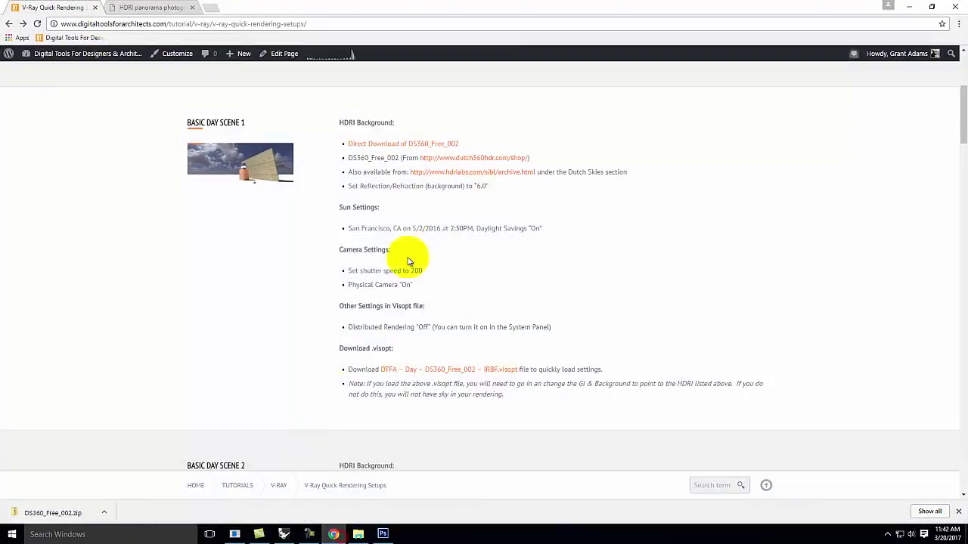
drag(350, 228, 594, 229)
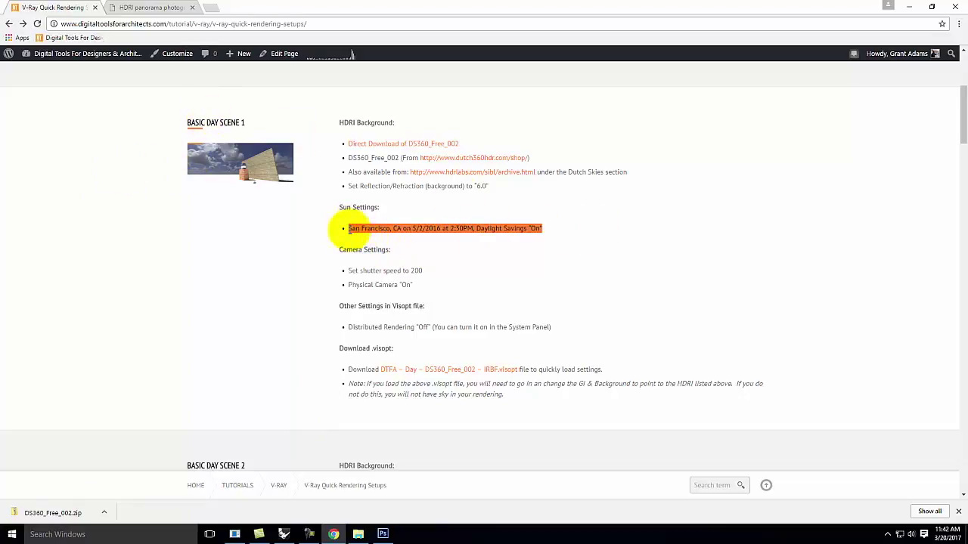
click(447, 229)
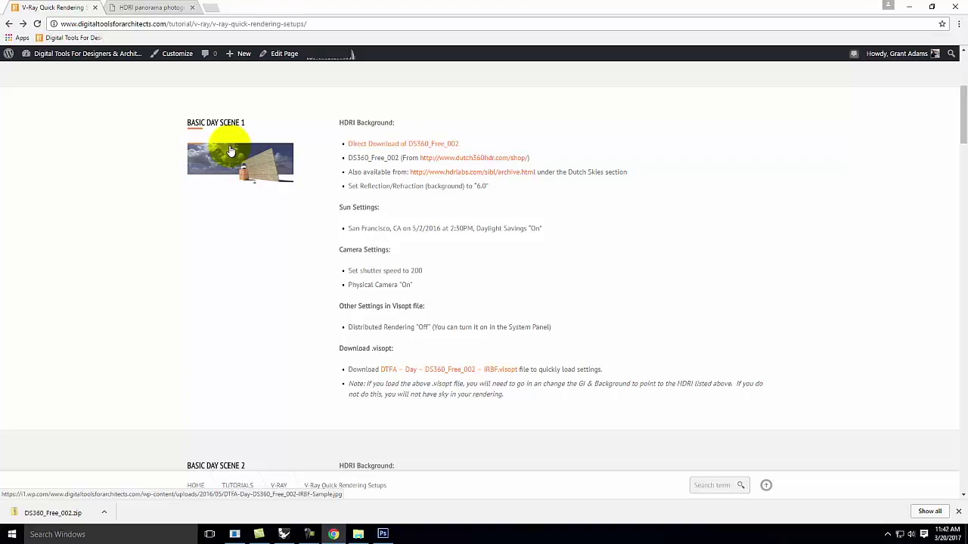
click(283, 533)
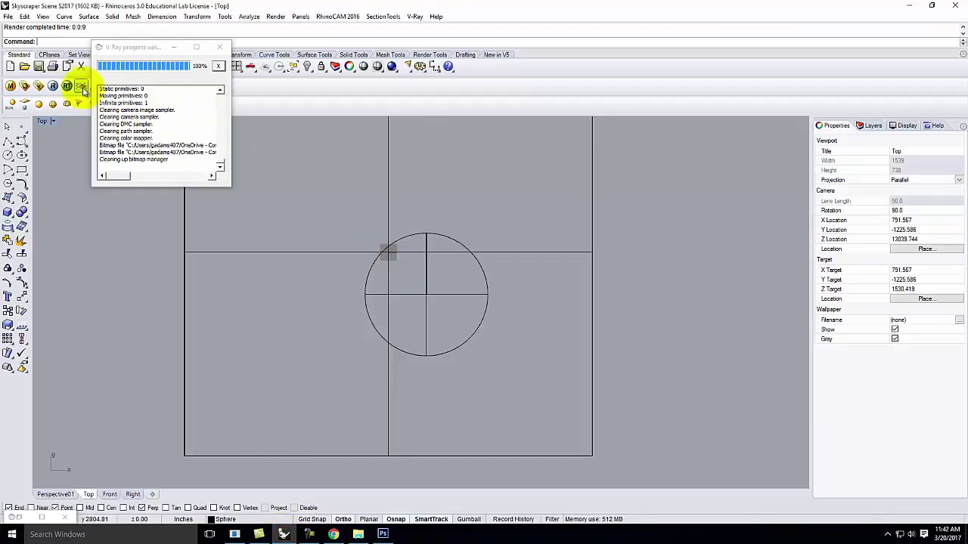
Reset the background HDRI's horizontal rotation to 0 and test-render the Top view
click(25, 88)
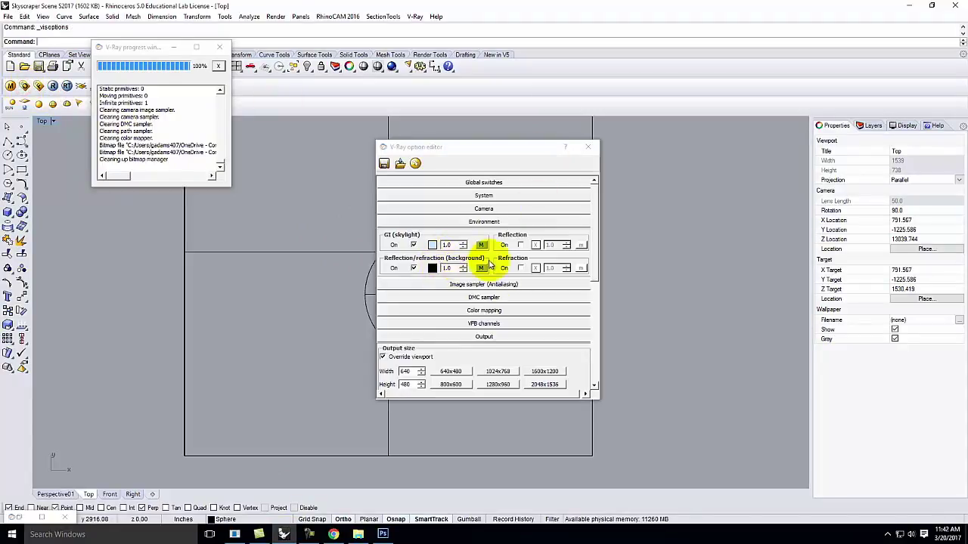
click(482, 268)
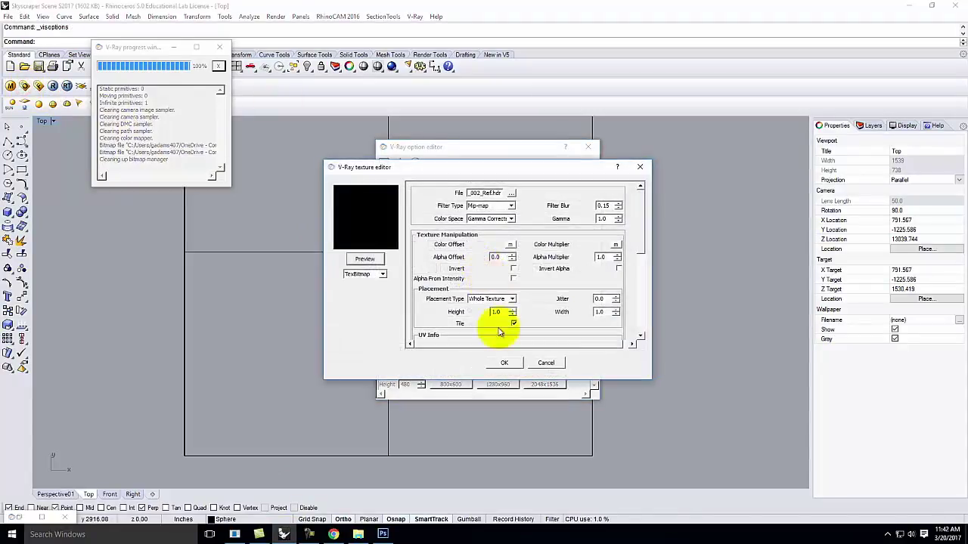
click(639, 238)
double_click(508, 282)
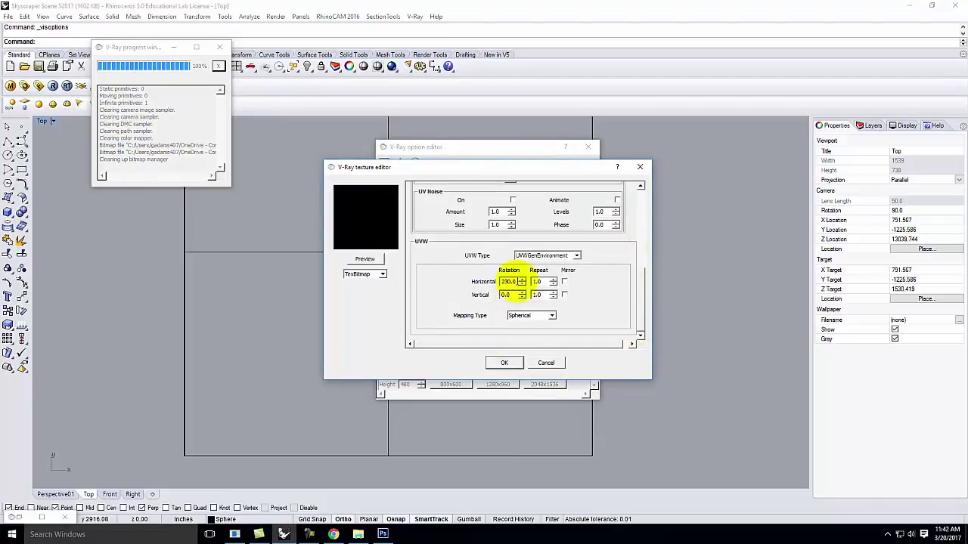
text(0)
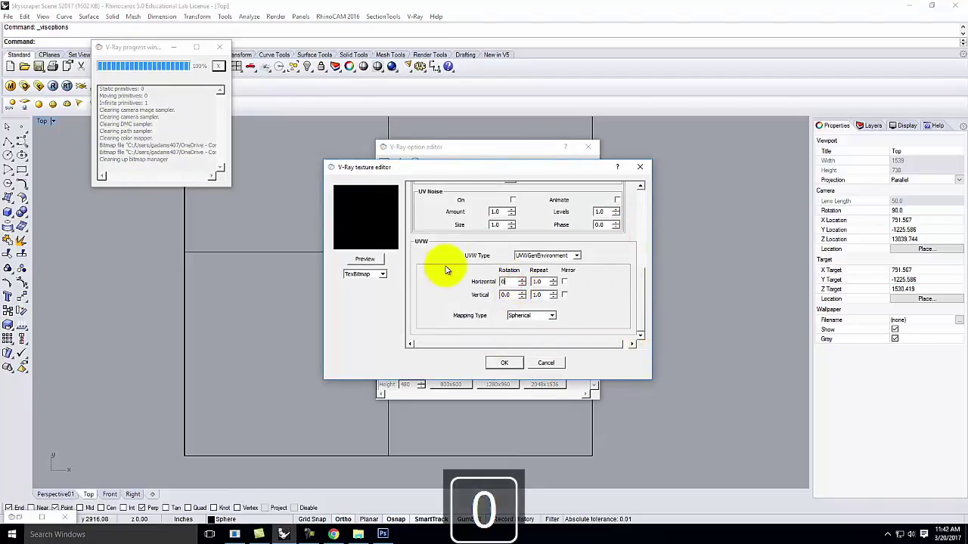
click(504, 363)
click(587, 146)
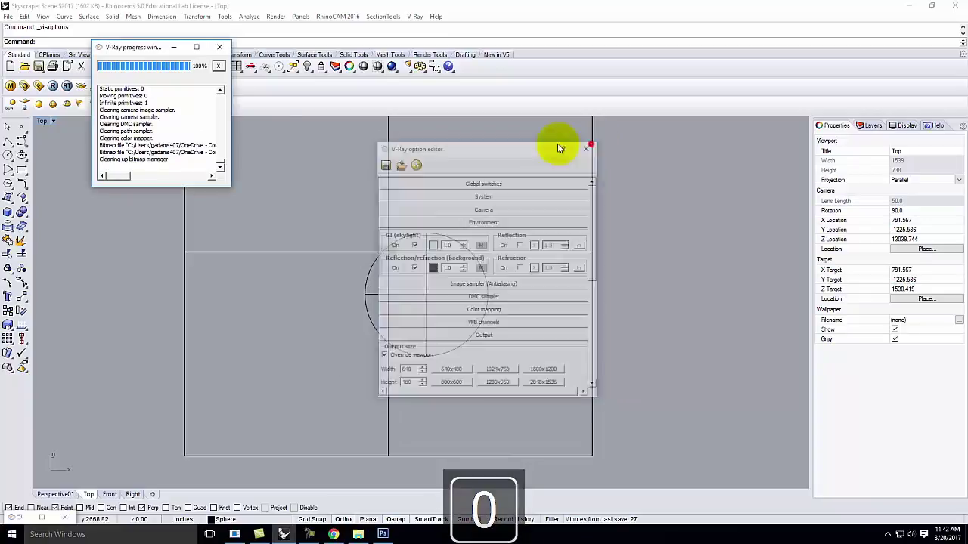
click(51, 87)
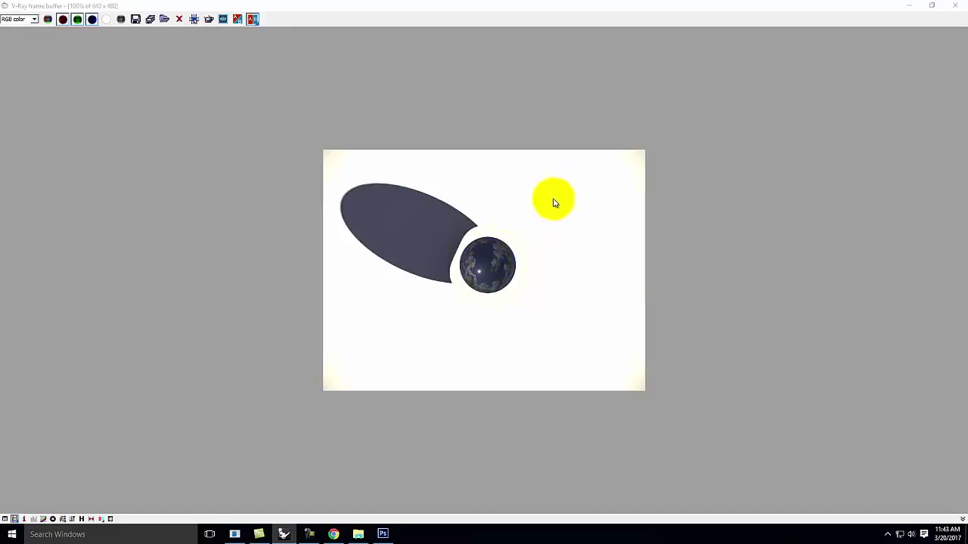
click(955, 6)
scroll(126, 438, down, 5)
scroll(171, 438, down, 3)
right_drag(229, 458, 241, 420)
click(241, 420)
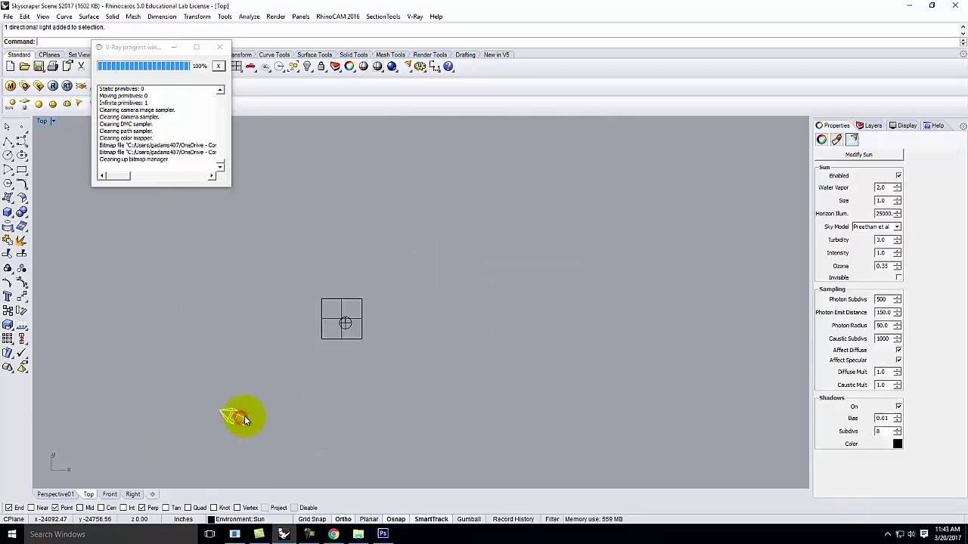
click(867, 155)
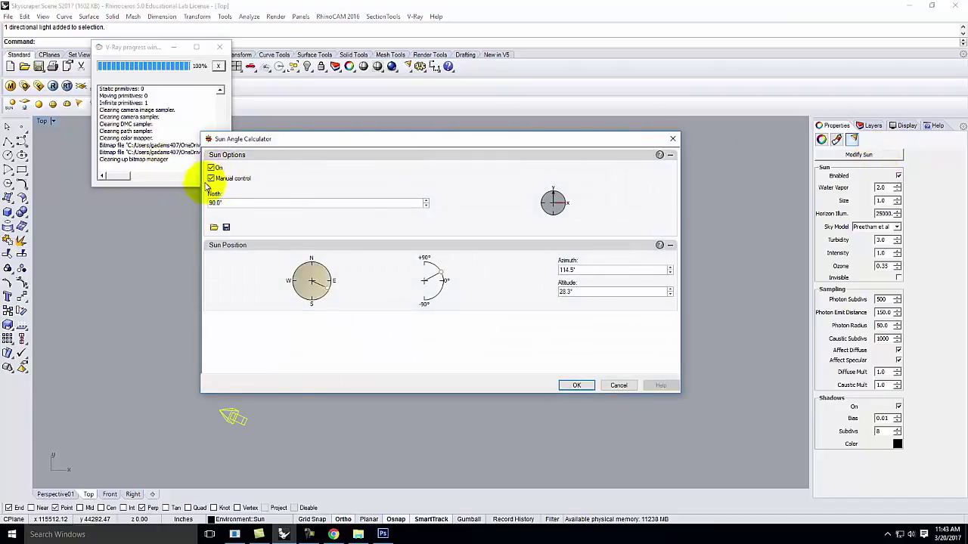
click(672, 139)
click(447, 406)
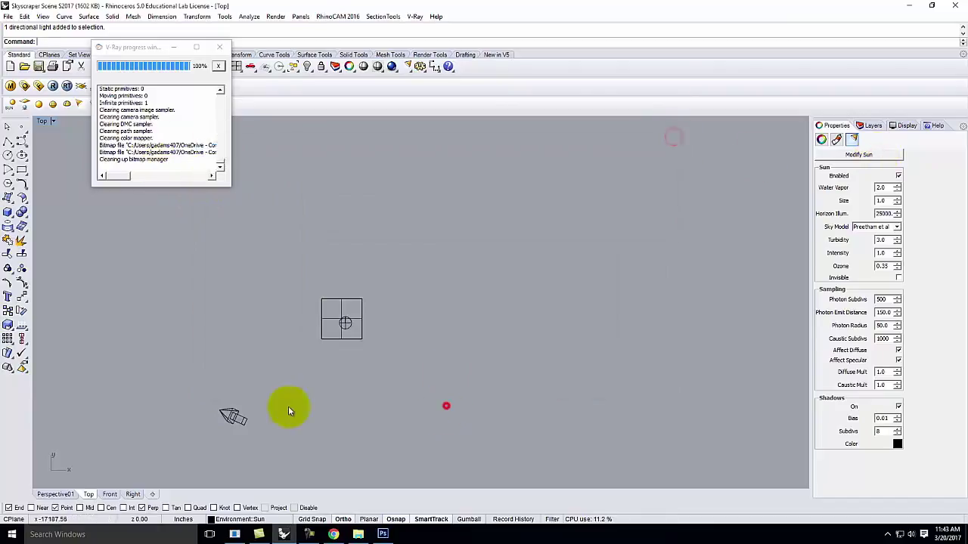
Open the Sun Angle Calculator for the sun light in the Top view and turn off manual control
click(232, 416)
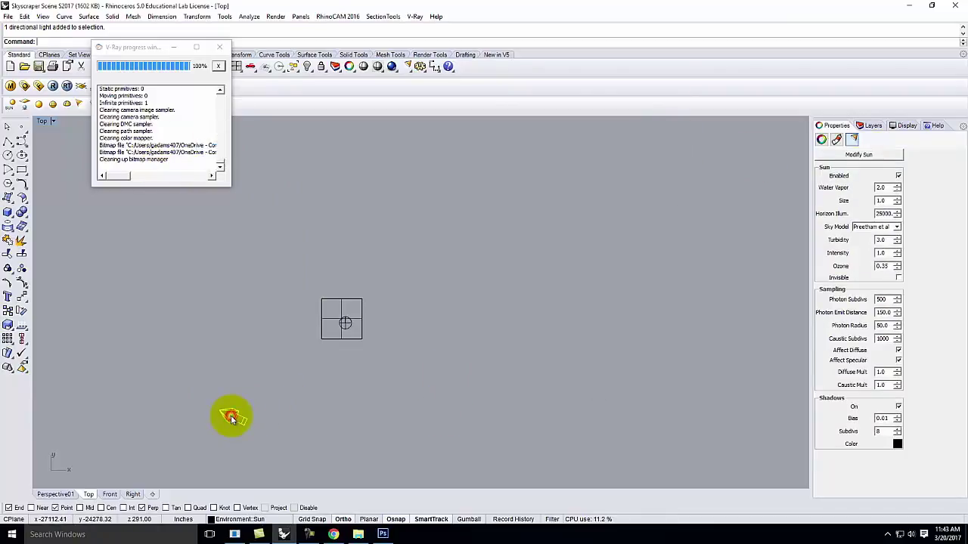
click(856, 155)
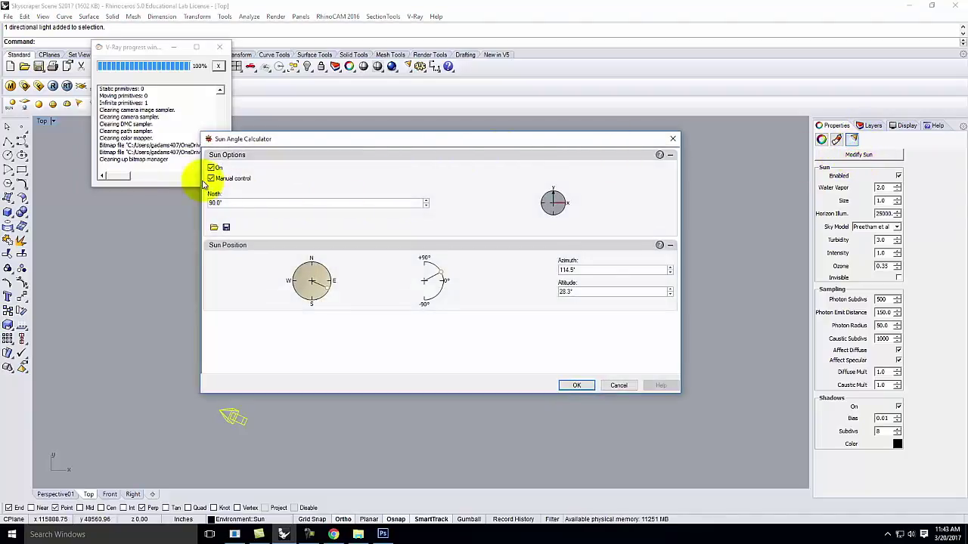
click(212, 179)
Find San Francisco, CA, USA in the place list and choose it as the sun's location
drag(671, 183, 668, 316)
click(308, 330)
text(san f)
key(BackSpace)
text(an f)
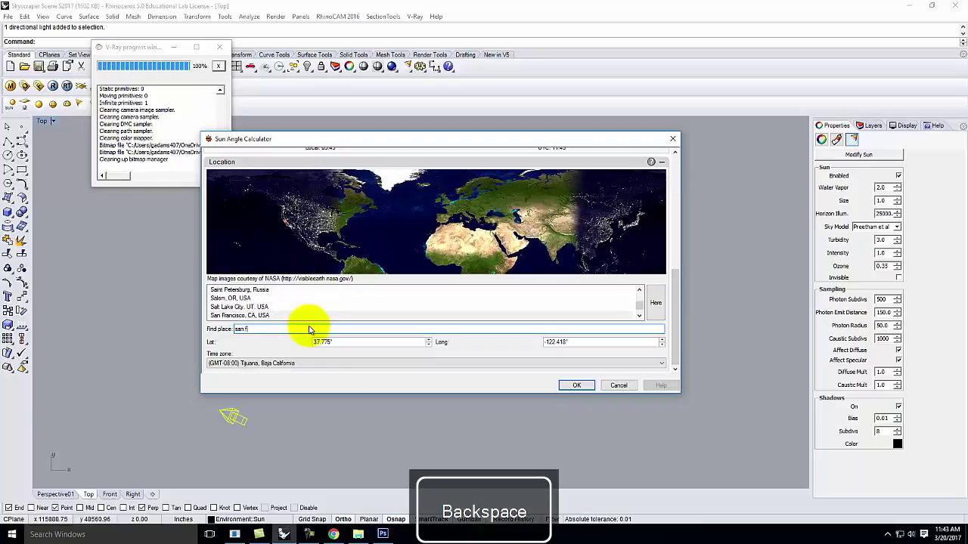
click(286, 316)
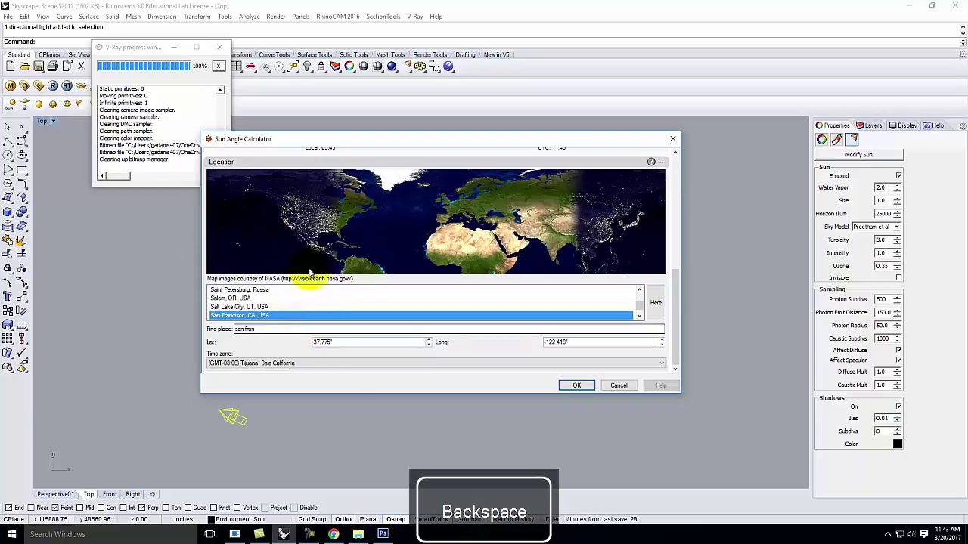
Set the sun's time to about 2:28 PM on 3/20/2017, enable daylight saving, and apply the sun angle
click(674, 299)
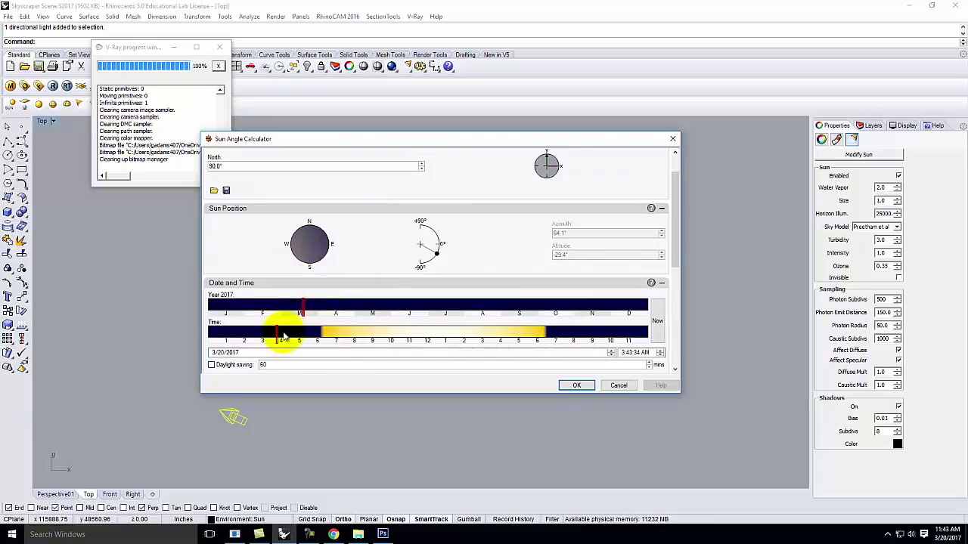
drag(280, 333, 474, 345)
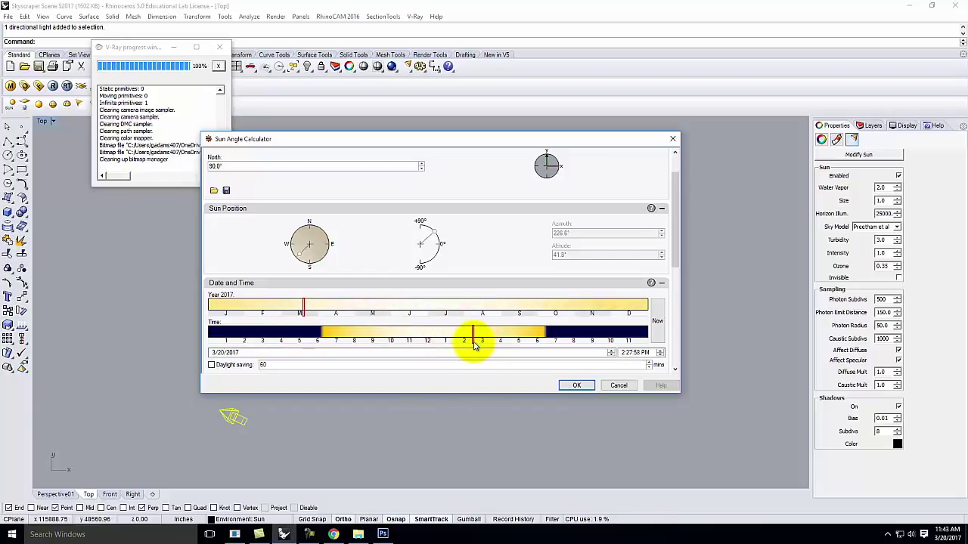
click(212, 365)
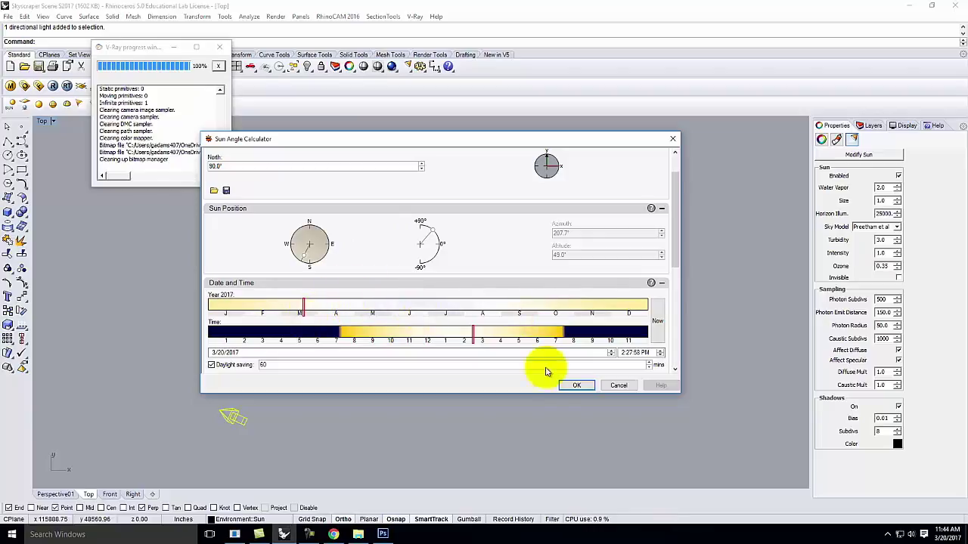
click(576, 386)
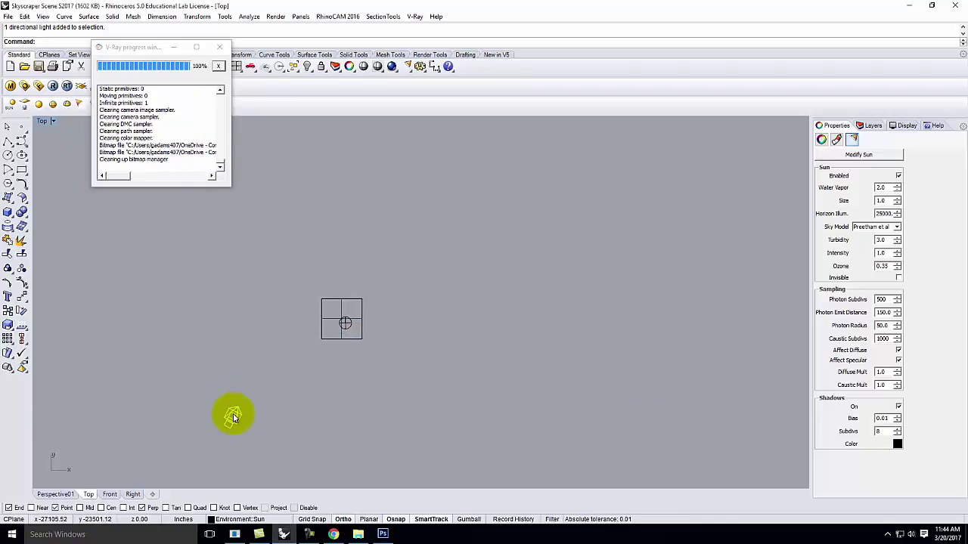
Render the Top view of the sphere with V-Ray to check its shadow direction, and close the render
scroll(340, 317, up, 4)
scroll(342, 321, up, 6)
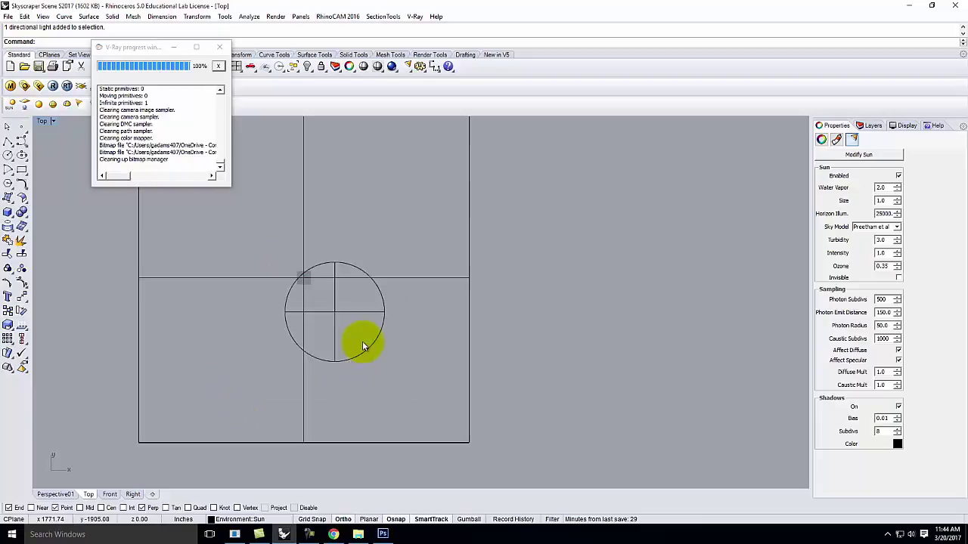
click(55, 86)
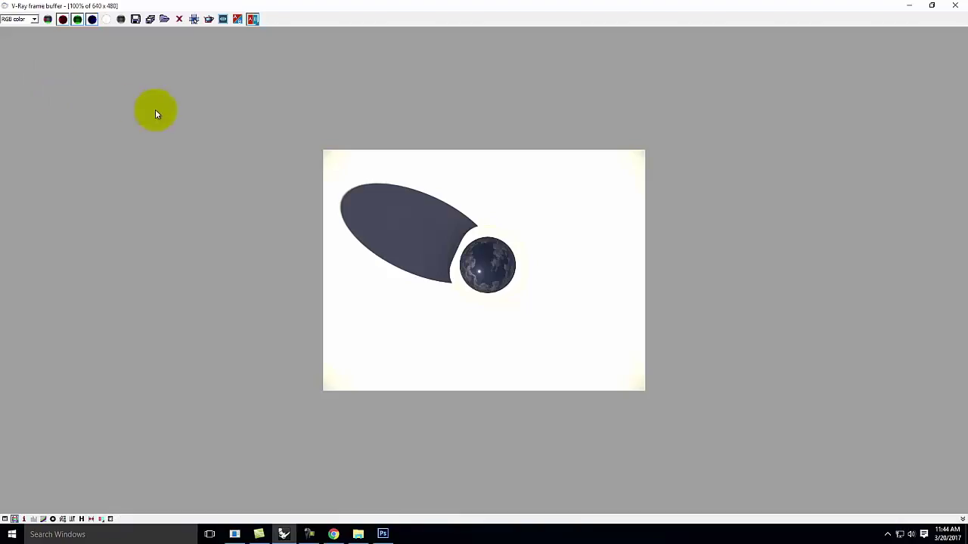
click(932, 6)
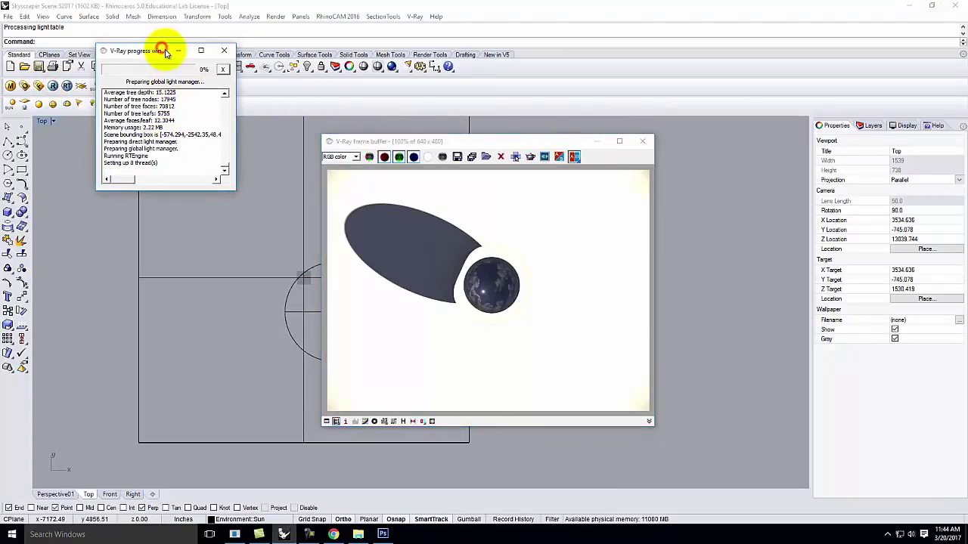
click(219, 47)
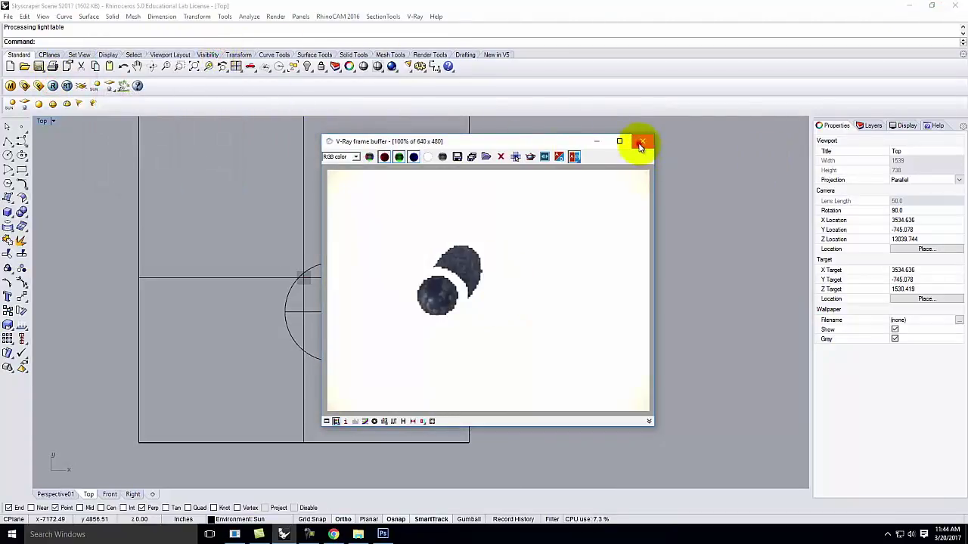
click(642, 140)
click(53, 86)
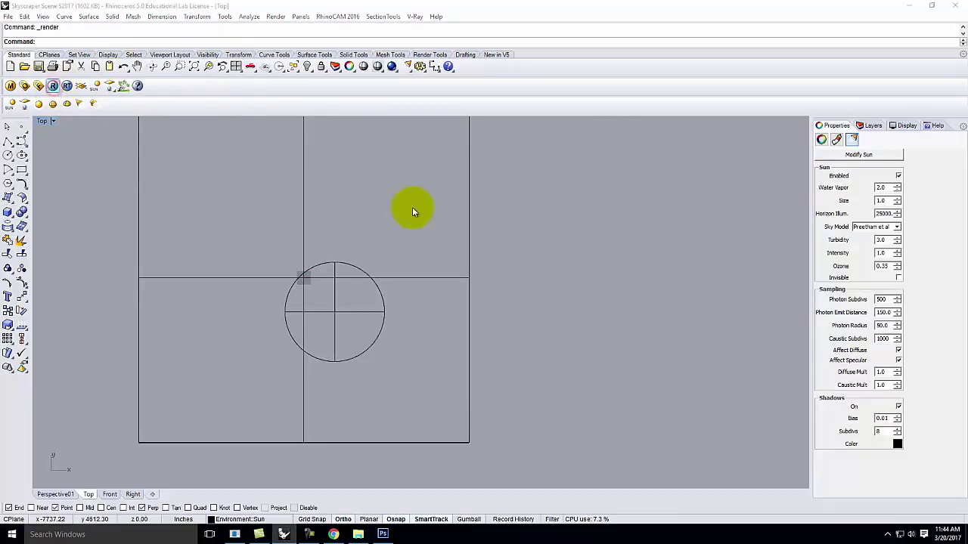
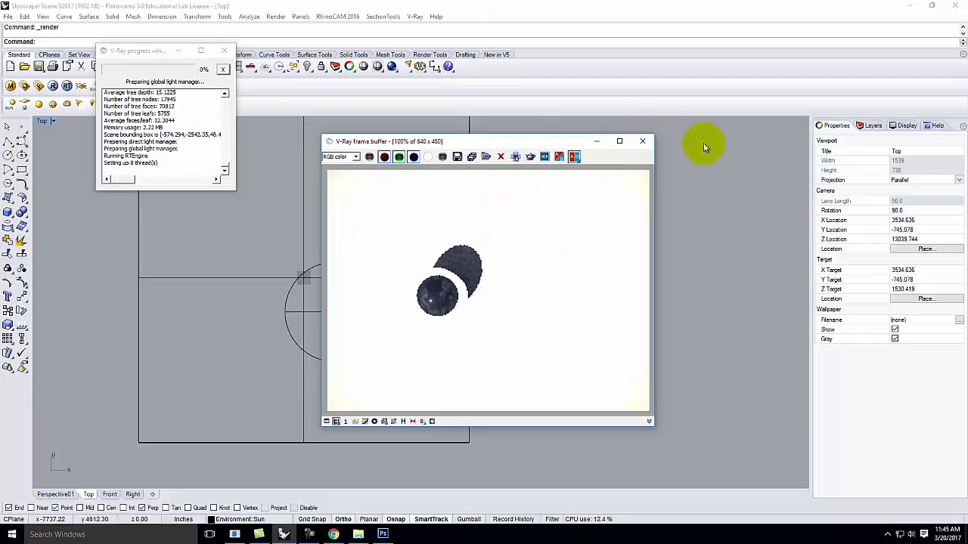
click(644, 143)
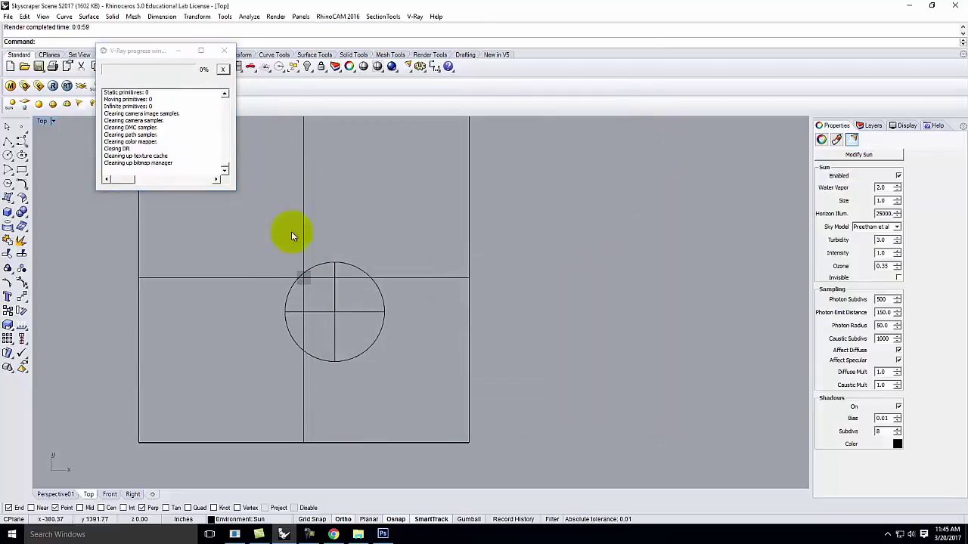
Switch to Chrome and examine the sun and camera settings listed for Basic Day Scenes 1 and 2
click(333, 535)
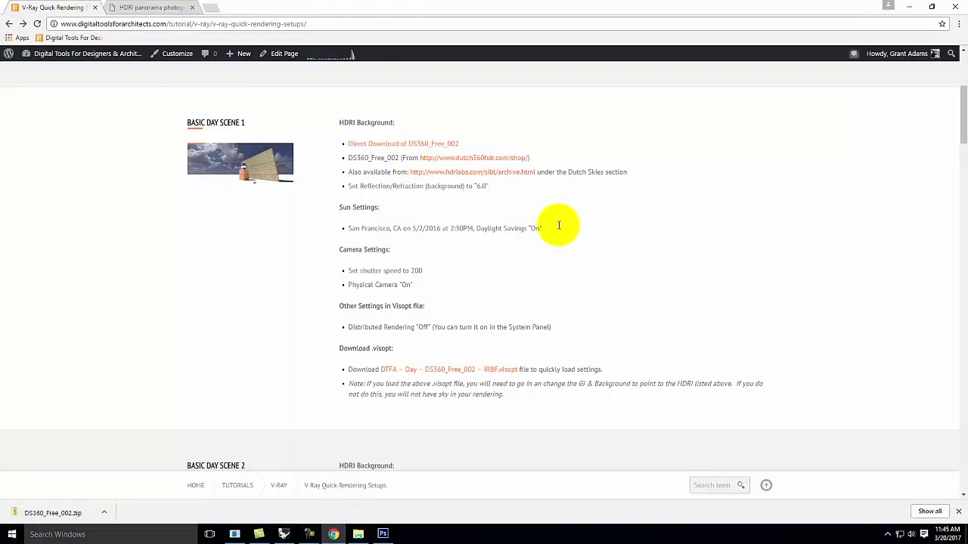
drag(557, 224, 333, 229)
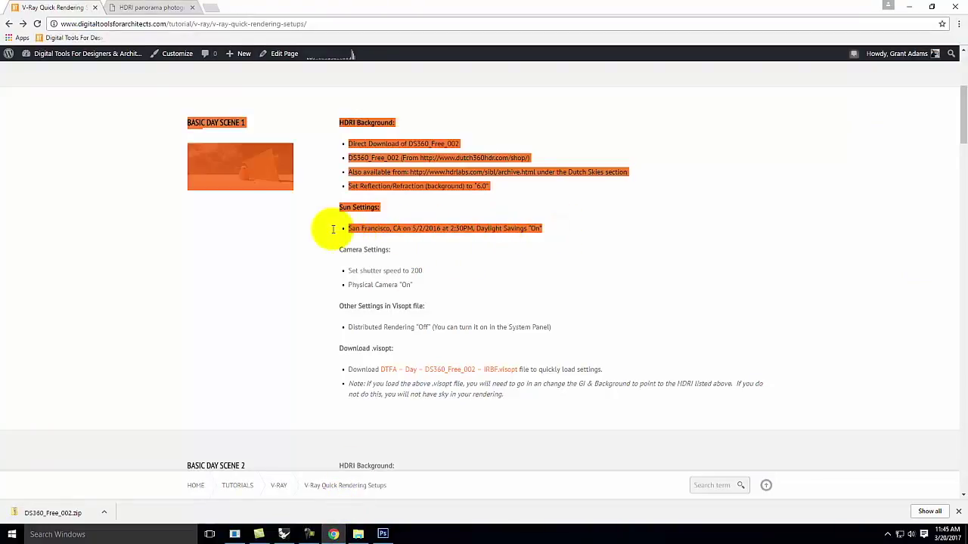
click(472, 253)
scroll(475, 252, down, 5)
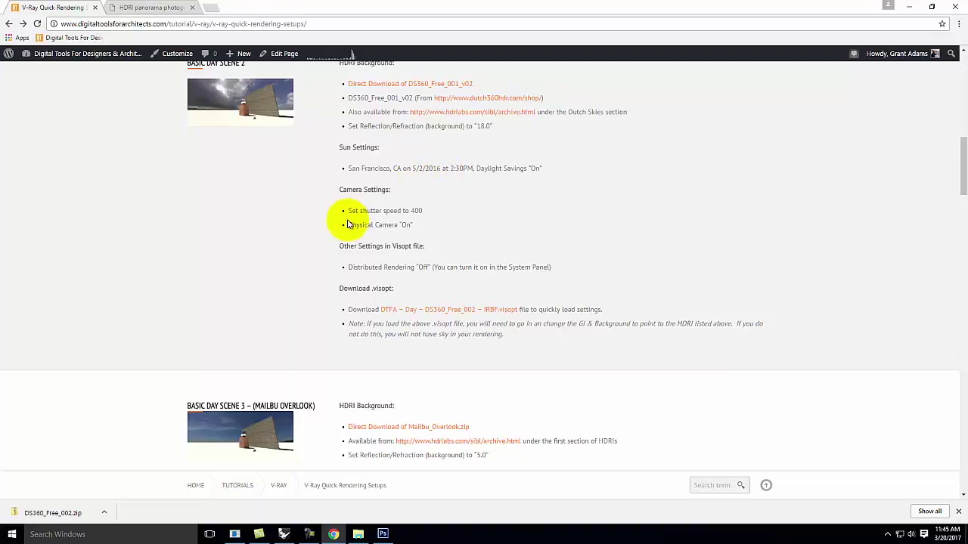
scroll(336, 221, up, 5)
scroll(261, 212, up, 2)
scroll(259, 227, down, 7)
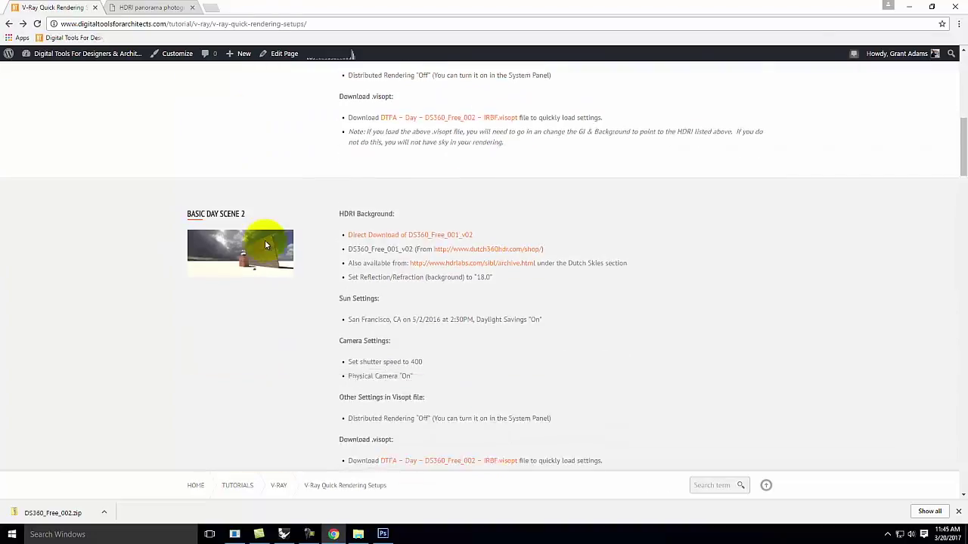
Examine the Basic Day Scene 3, night and sunset setups, including the enlarged Sunset Scene 2 sample image
scroll(333, 427, down, 3)
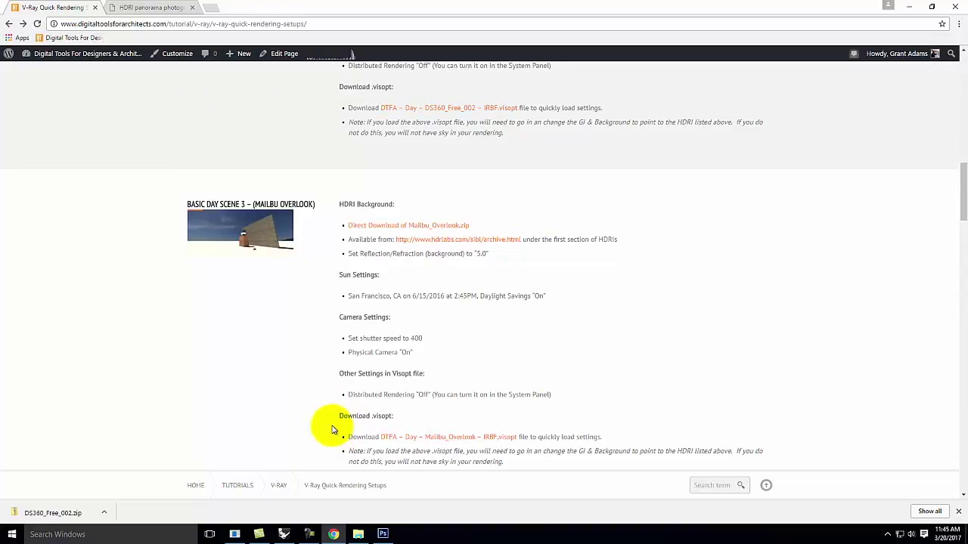
scroll(395, 355, down, 2)
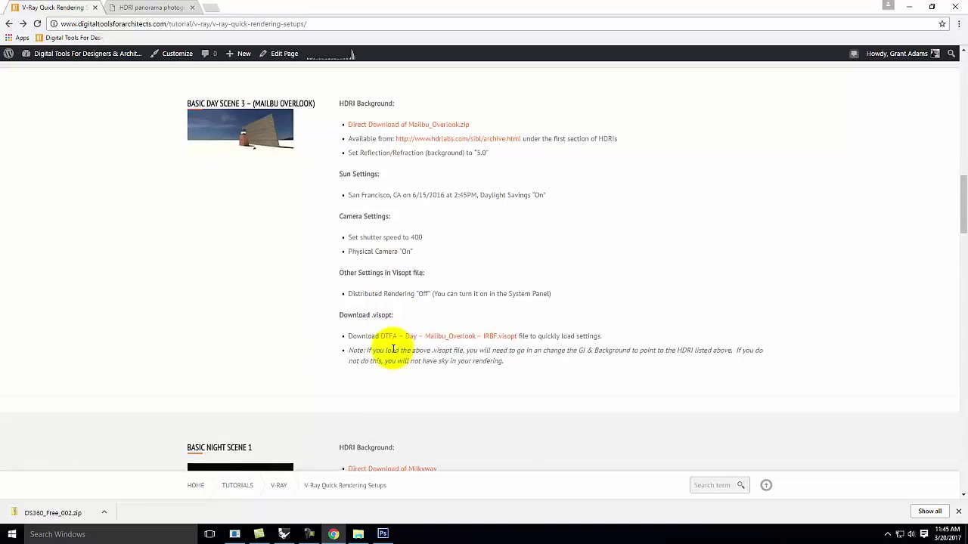
scroll(393, 349, down, 5)
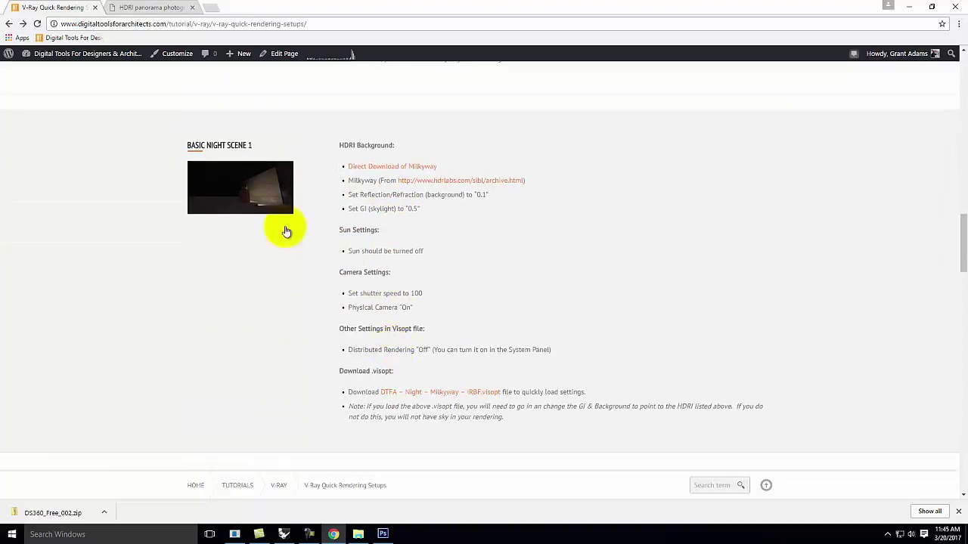
scroll(273, 190, down, 3)
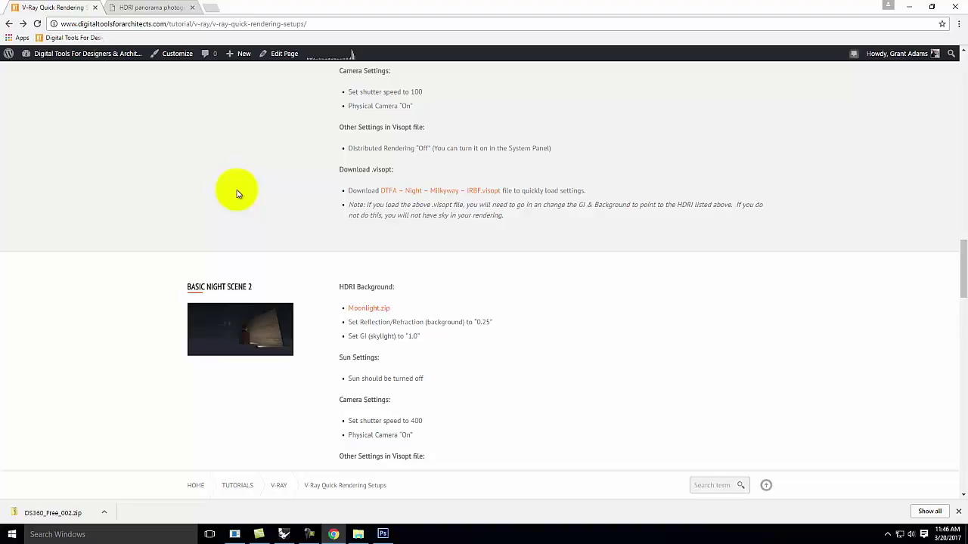
scroll(236, 191, down, 5)
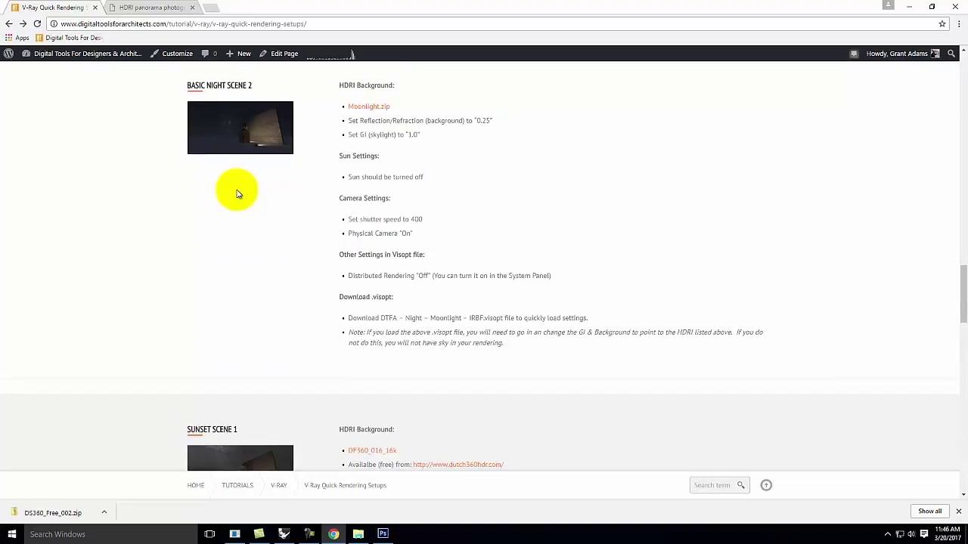
scroll(236, 180, down, 3)
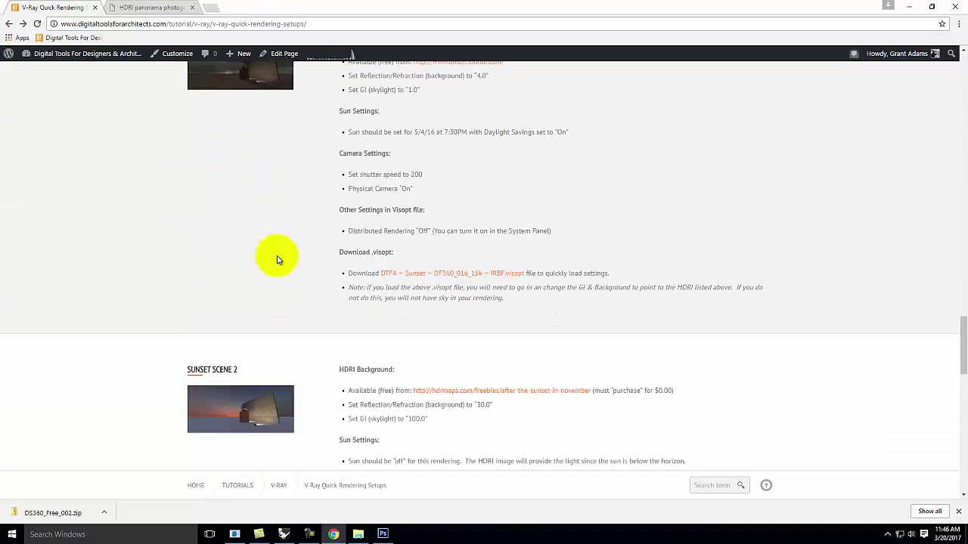
click(239, 400)
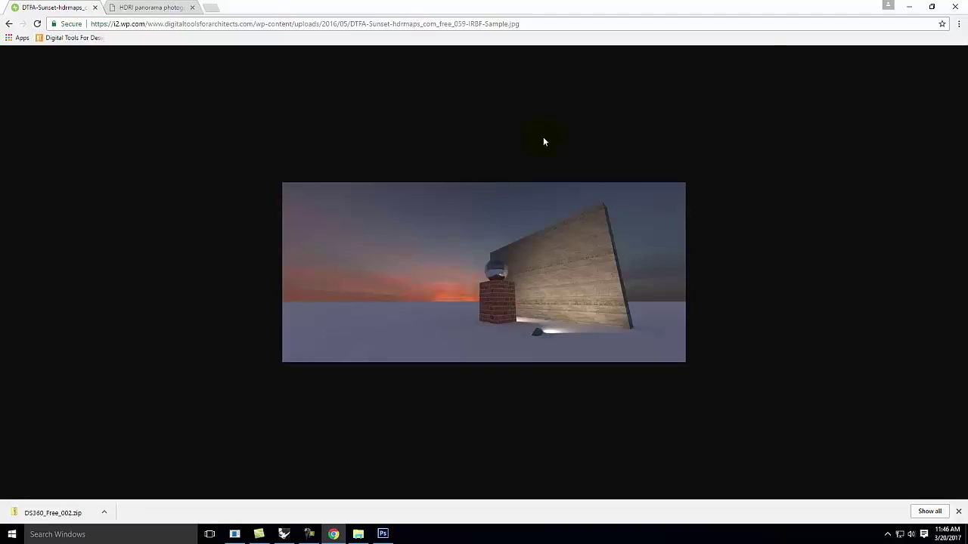
click(108, 115)
Switch back to Rhinoceros, make Environment the current layer, hide the Sphere layer, and show the Building Site and Blocks layers
click(907, 7)
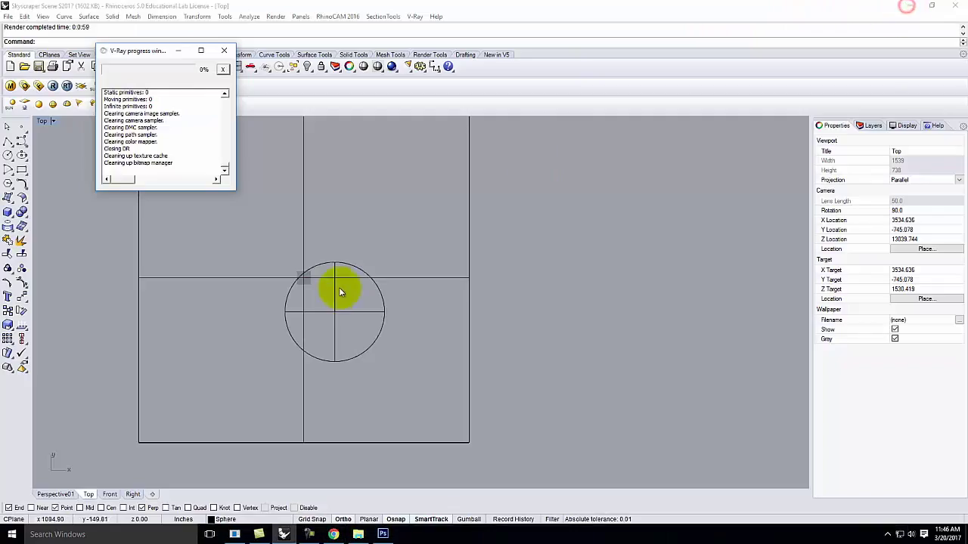
click(224, 50)
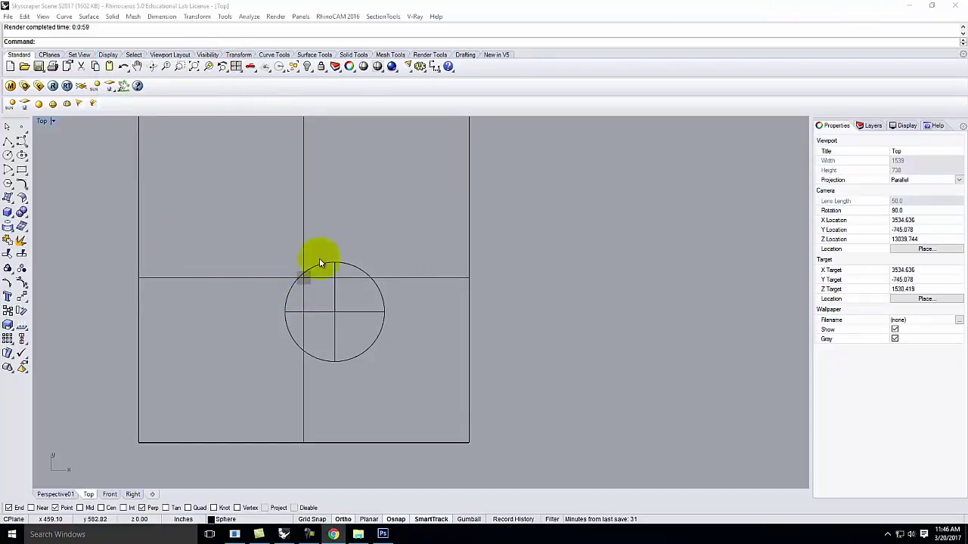
click(871, 126)
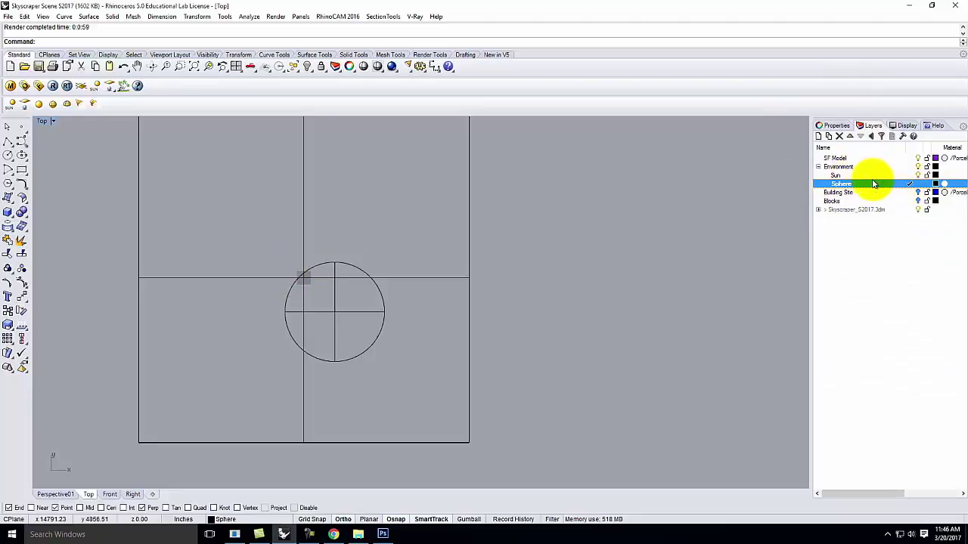
click(899, 168)
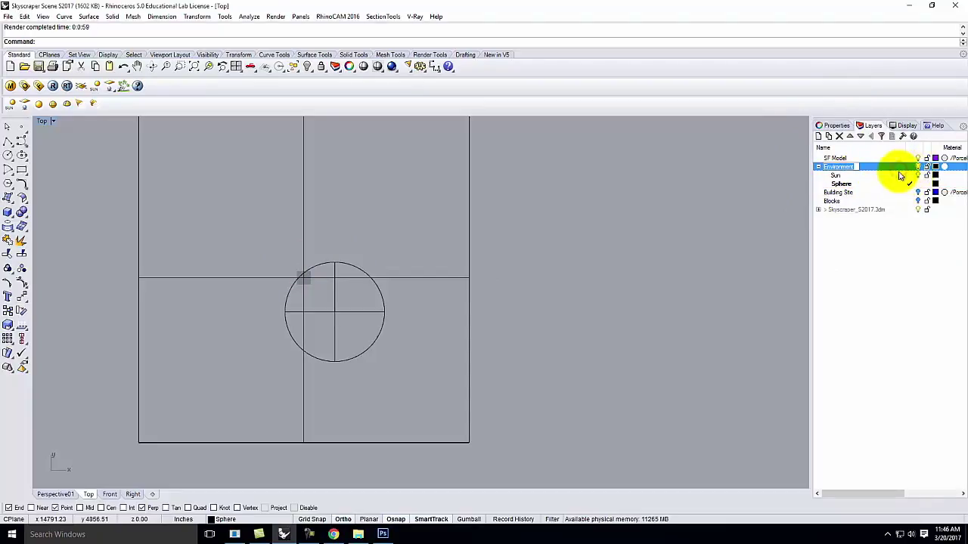
click(898, 166)
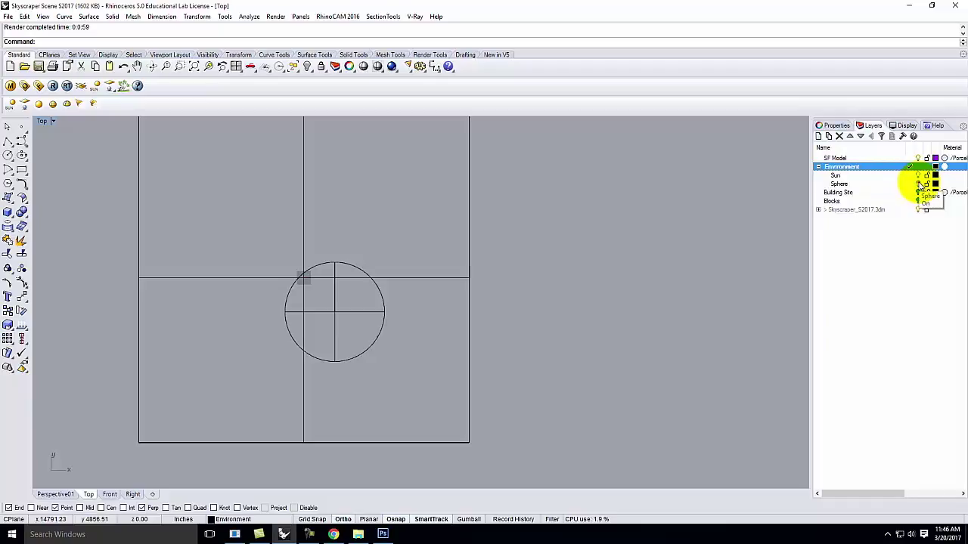
click(917, 184)
click(917, 193)
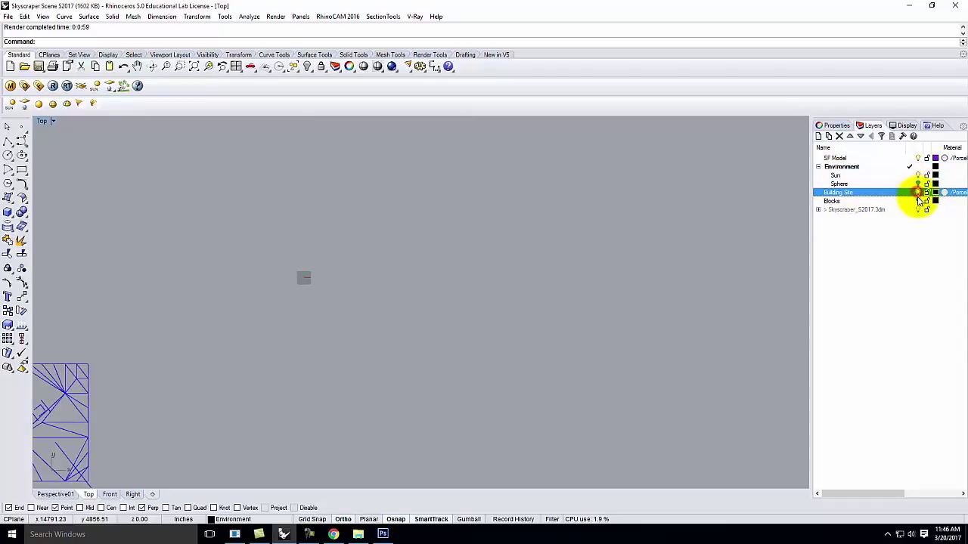
click(918, 201)
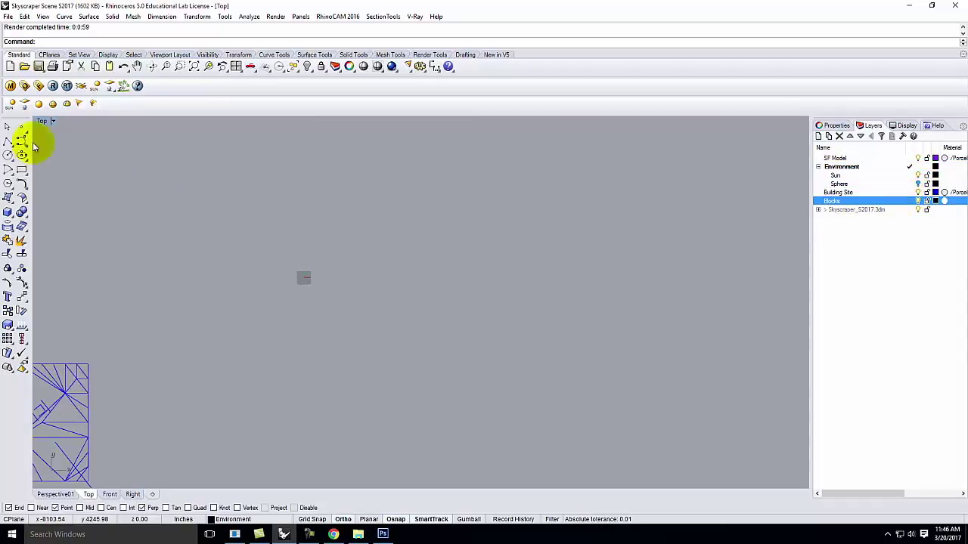
Set the active viewport to the saved view Perspective02
click(54, 121)
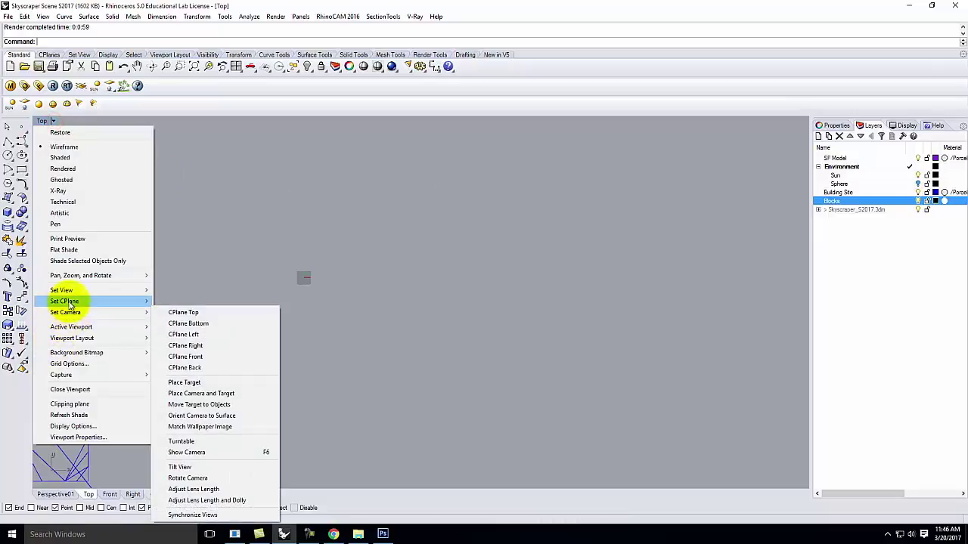
mouse_move(69, 292)
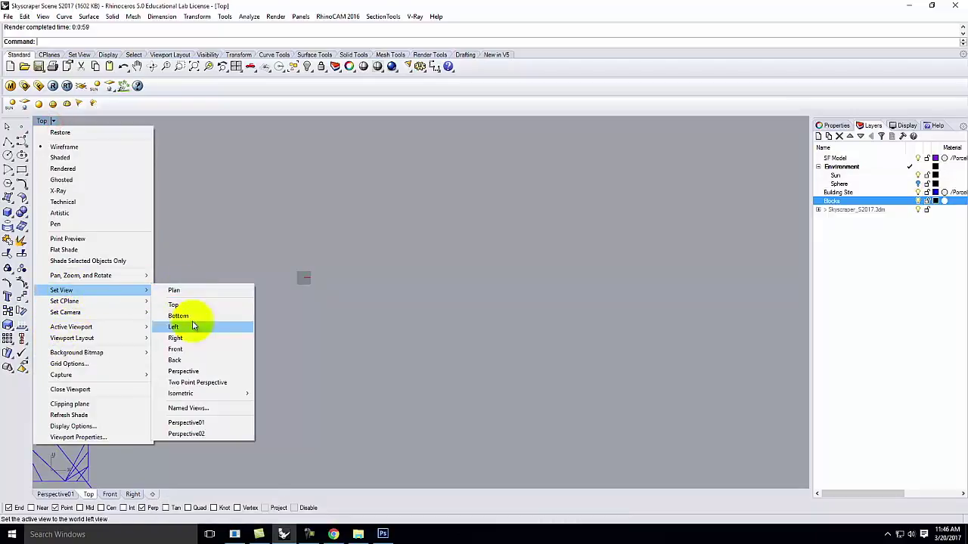
click(198, 430)
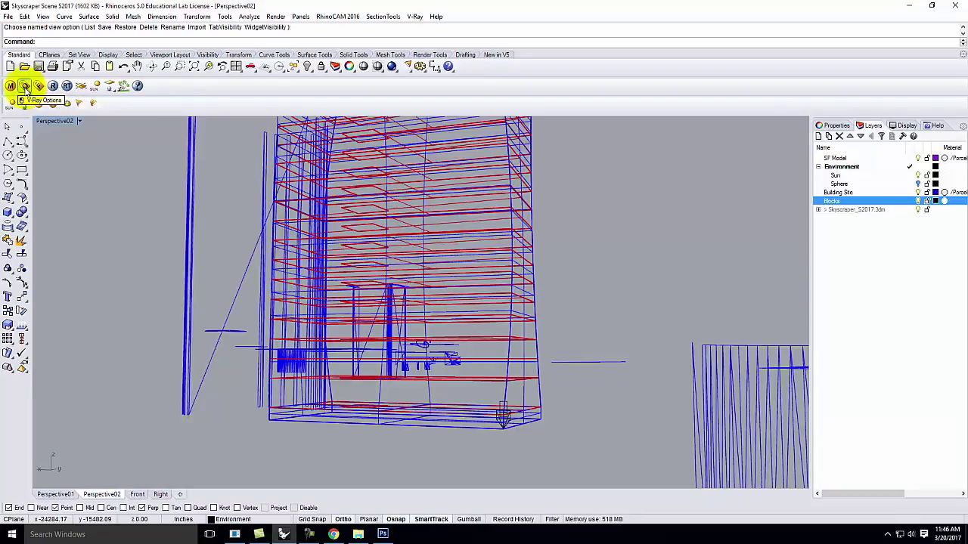
Open the V-Ray options and check the physical camera settings
click(25, 86)
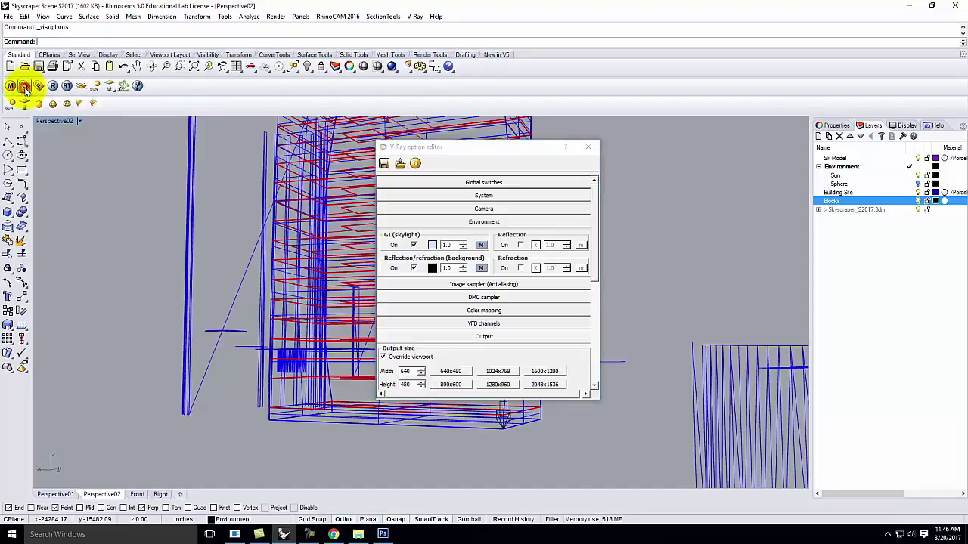
click(484, 209)
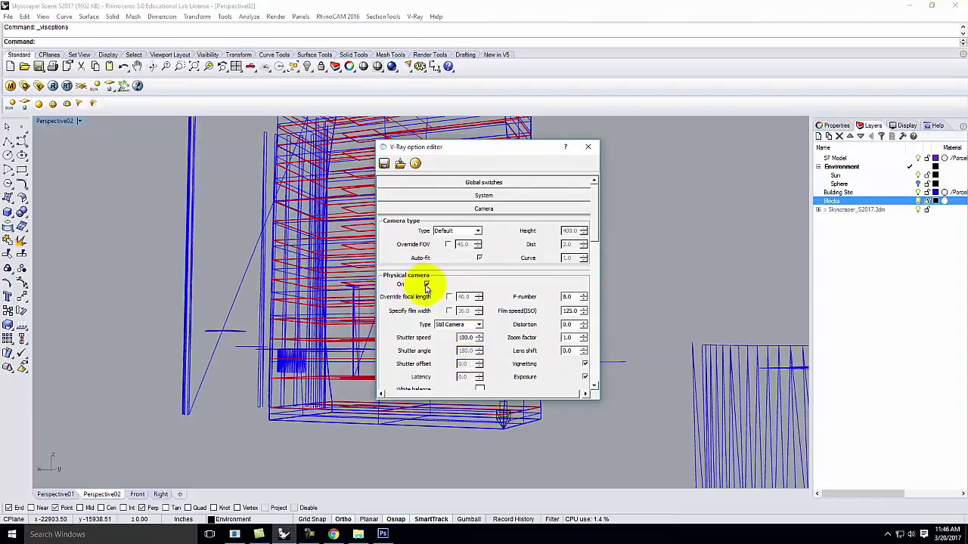
click(447, 207)
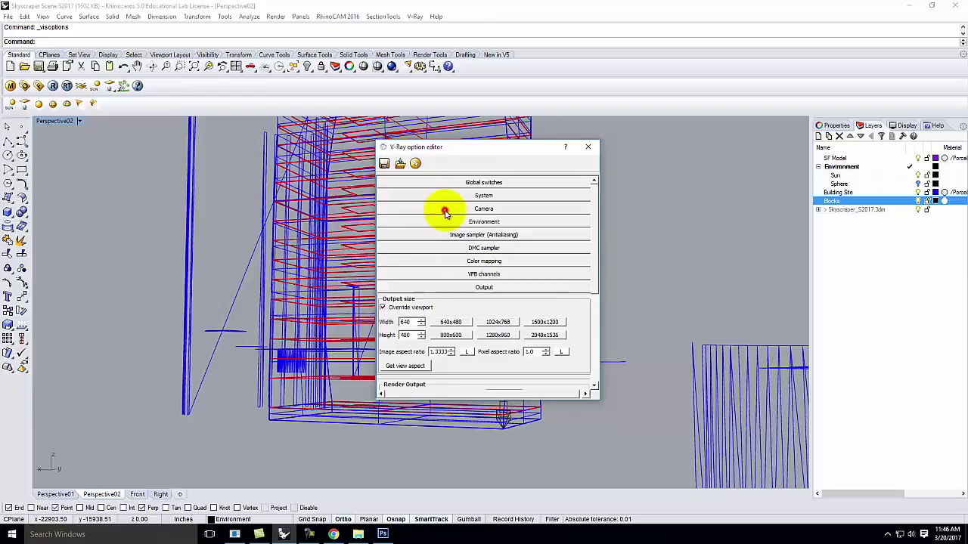
Set the background reflection/refraction multiplier to 3.0 in the V-Ray environment options
click(495, 224)
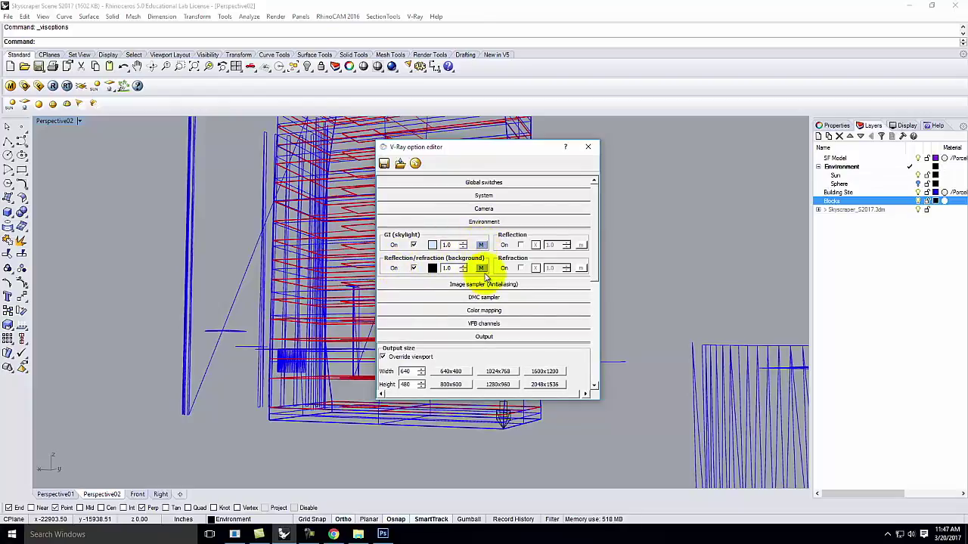
double_click(445, 268)
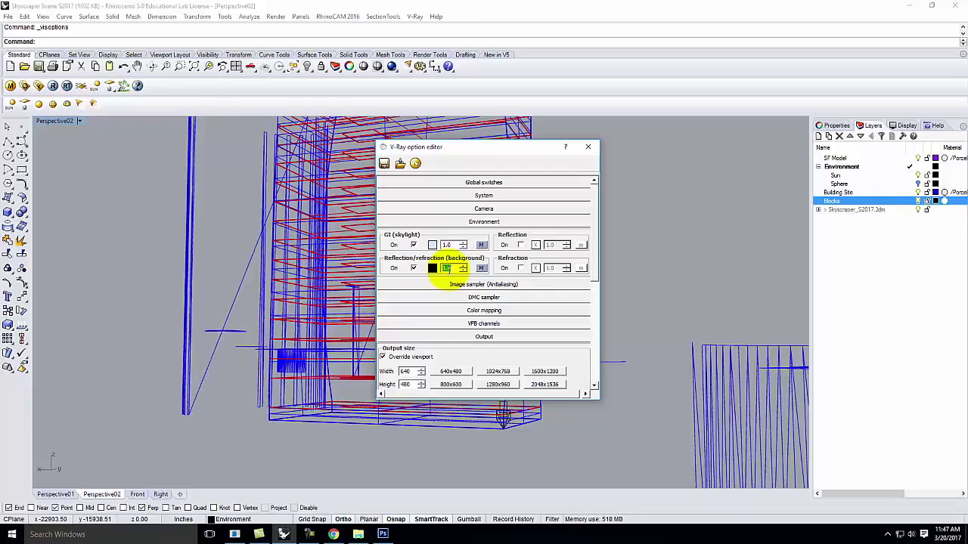
text(3)
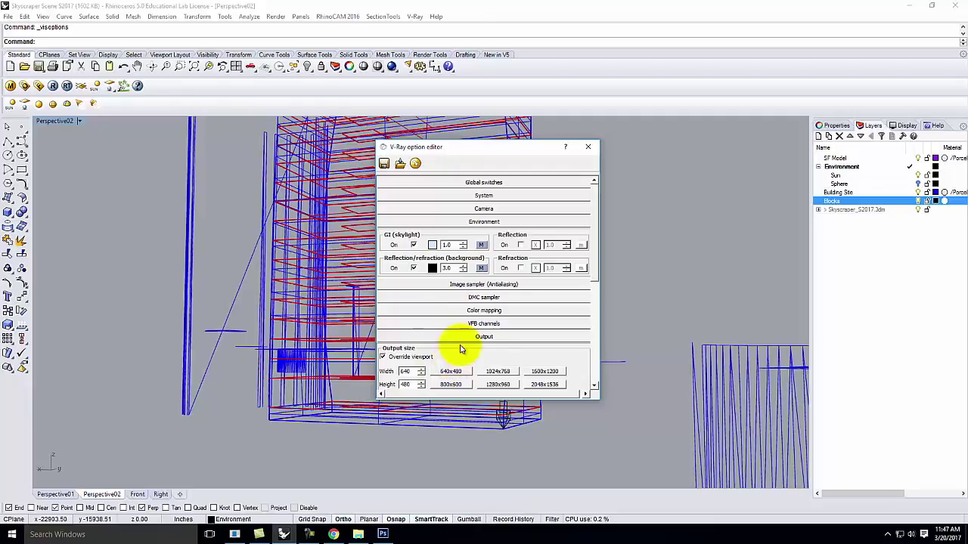
Set the V-Ray render output size to 100 wide by 300 high
drag(589, 262, 598, 312)
double_click(407, 260)
text(16)
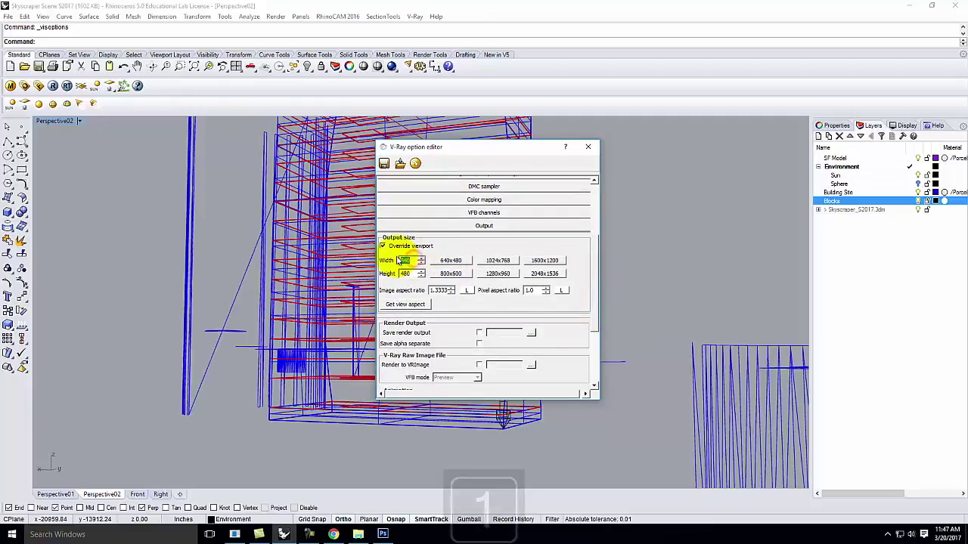
text(00)
key(Caps_Lock)
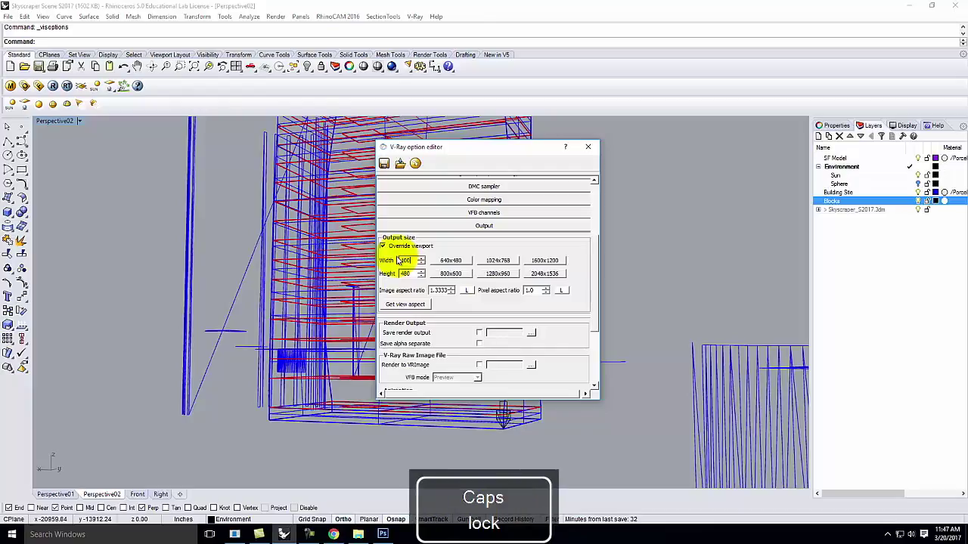
double_click(406, 273)
text(300)
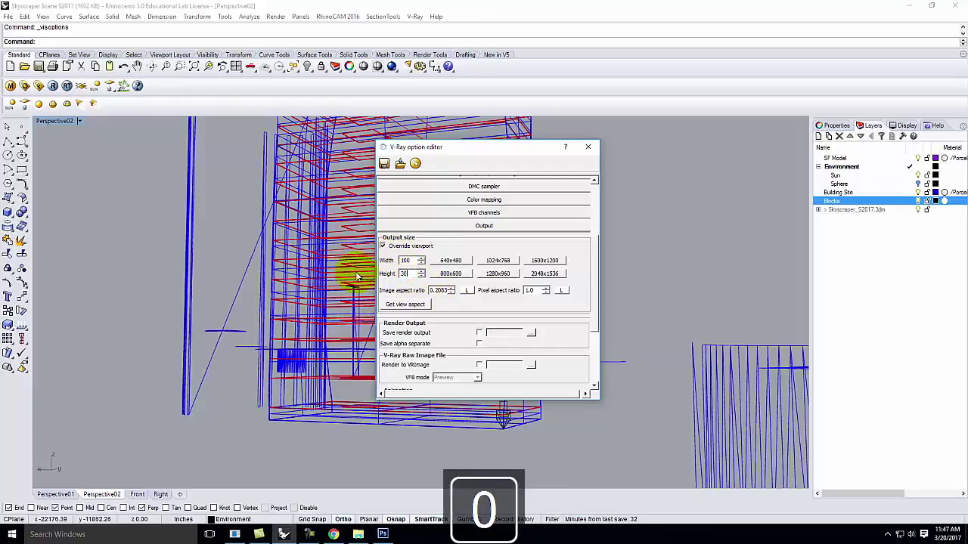
Close the V-Ray options, render Perspective02, enlarge the frame buffer window, and end the test render by closing it
click(587, 146)
click(53, 86)
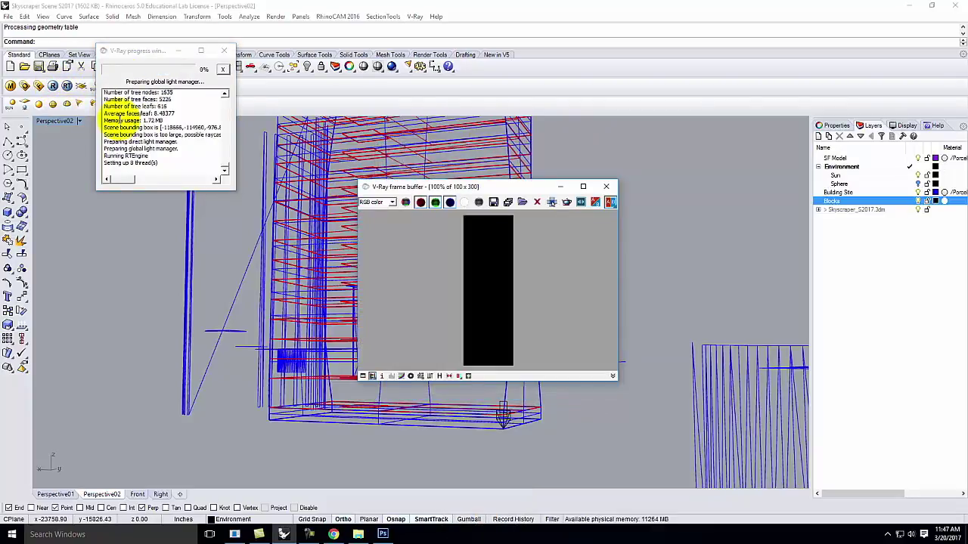
drag(499, 186, 428, 43)
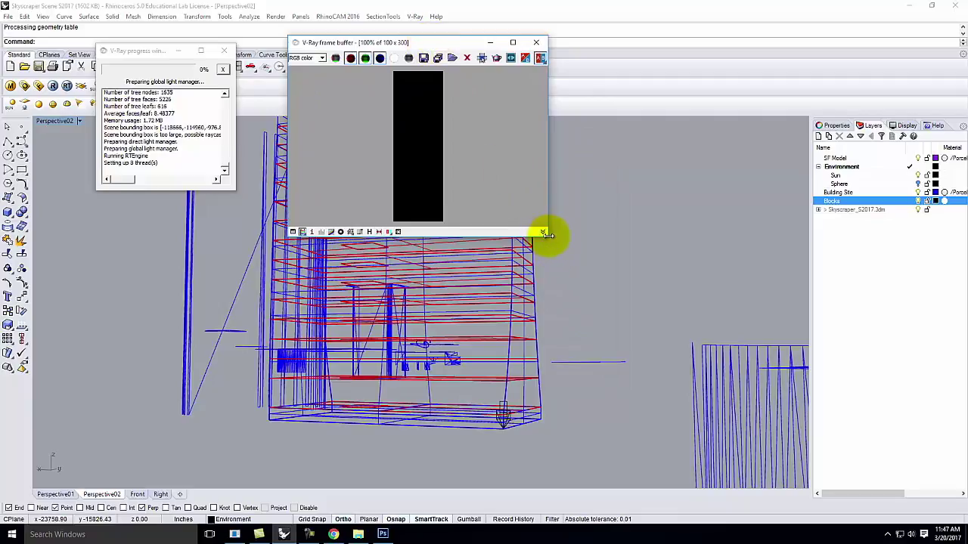
drag(545, 235, 720, 456)
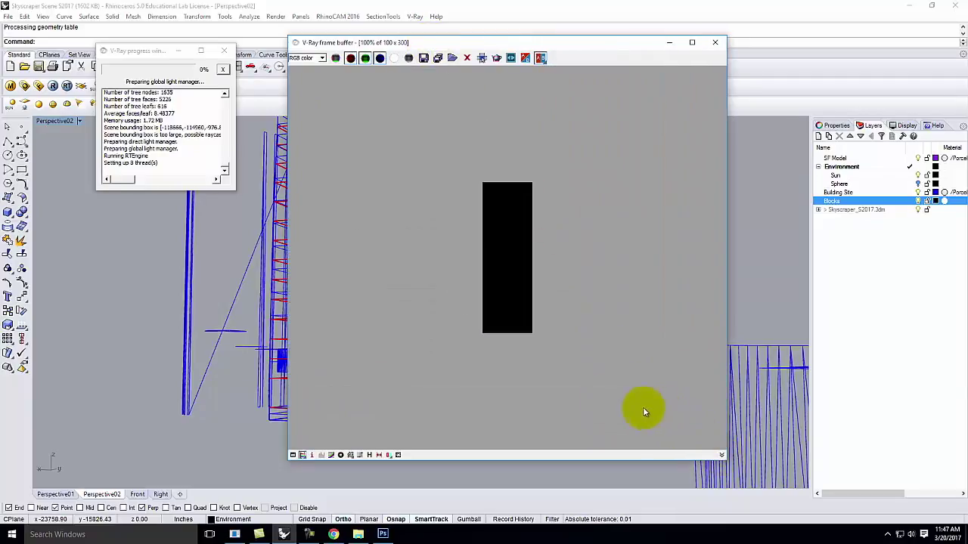
click(715, 43)
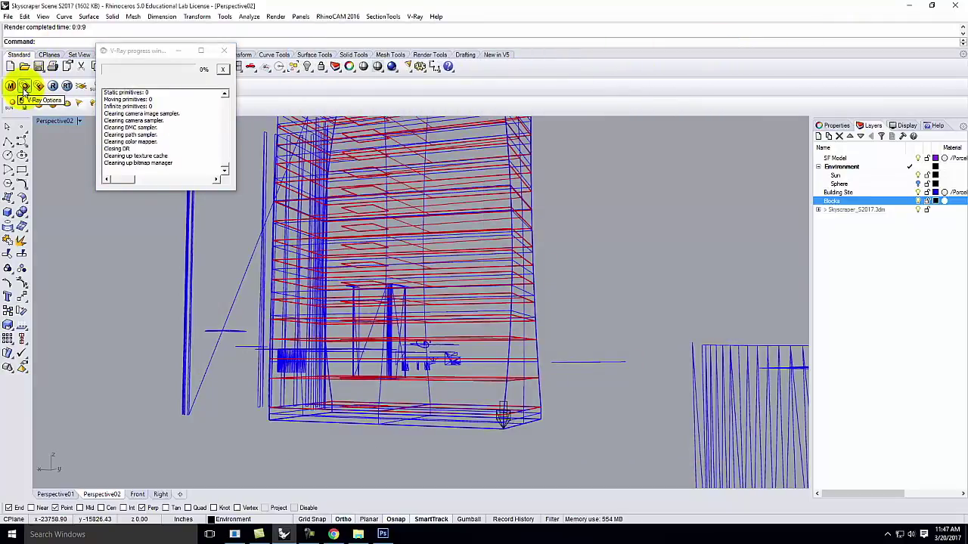
Load the V-Ray options file DTFA-Day-DS360_Free_002-IRBF.visopt from the Day HDRIs folder DS360_Free_002 in the OneDrive V-Ray resources
click(24, 87)
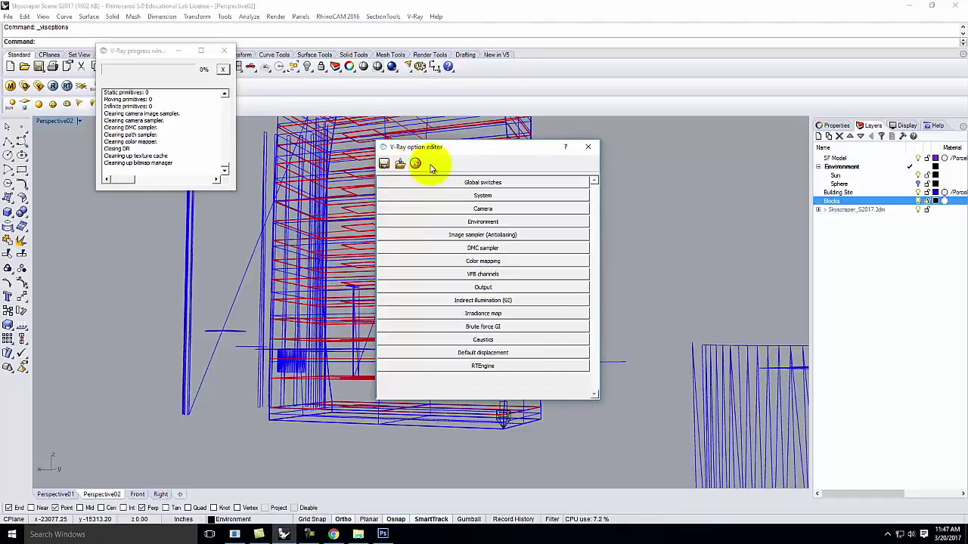
click(399, 164)
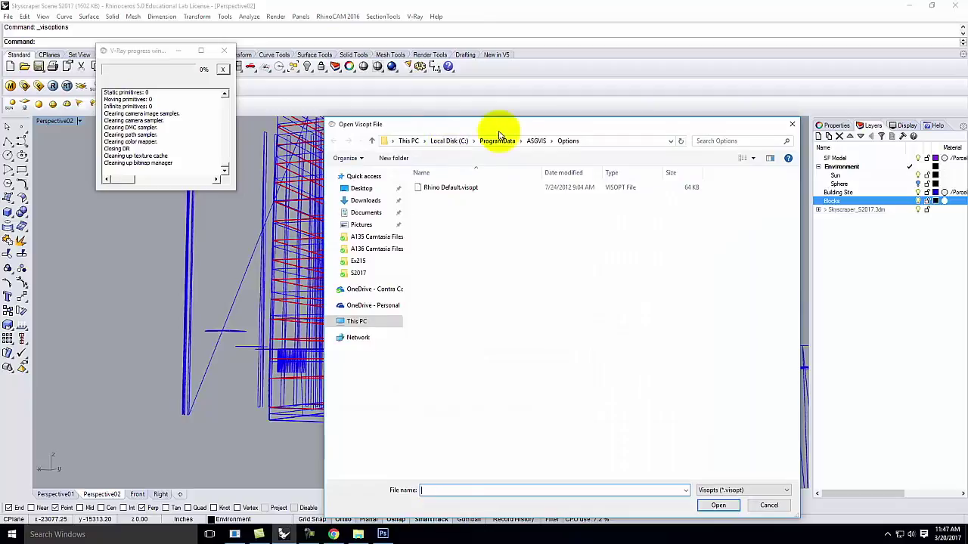
click(376, 290)
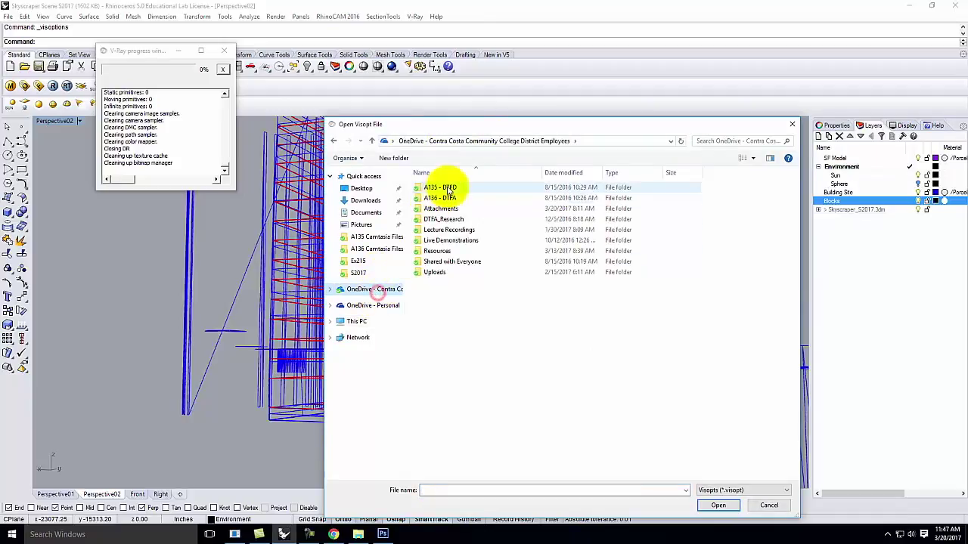
double_click(437, 252)
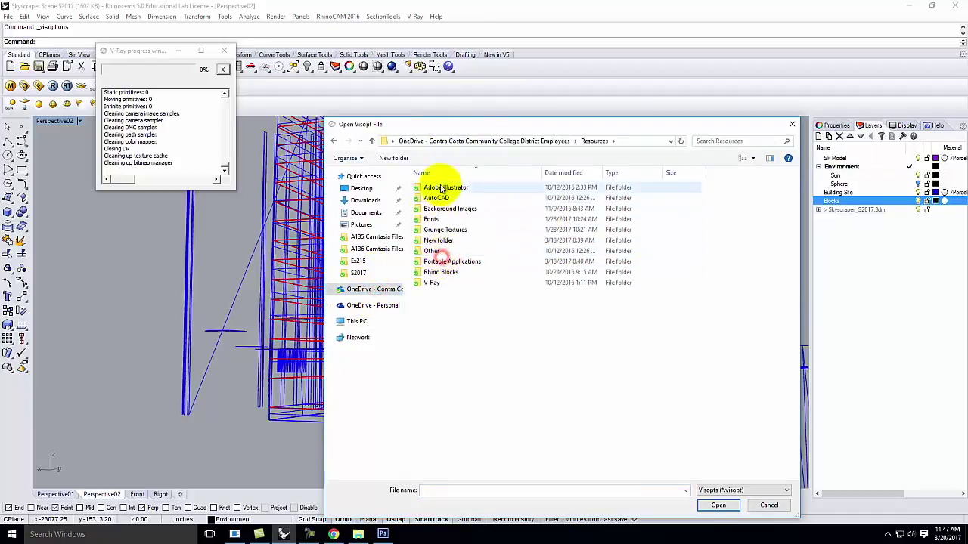
double_click(433, 282)
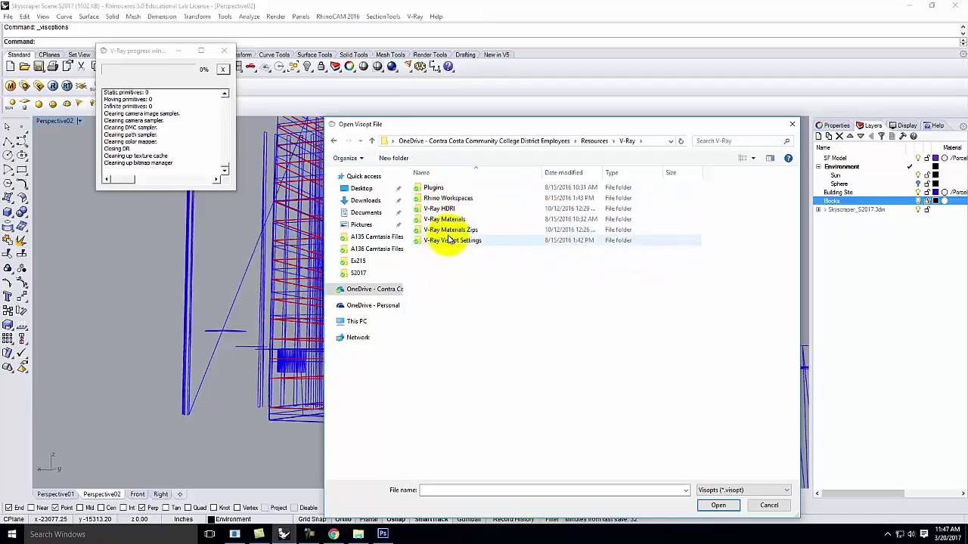
double_click(451, 241)
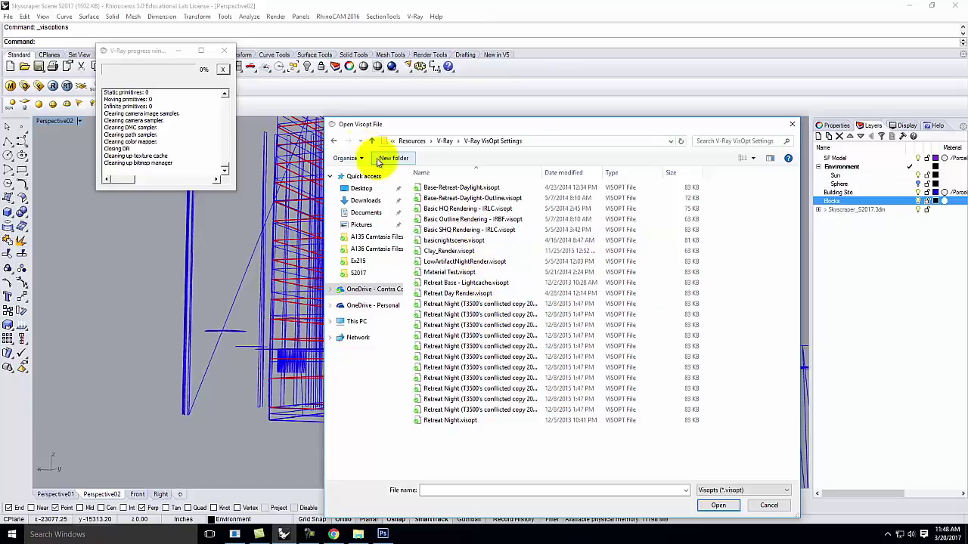
click(333, 140)
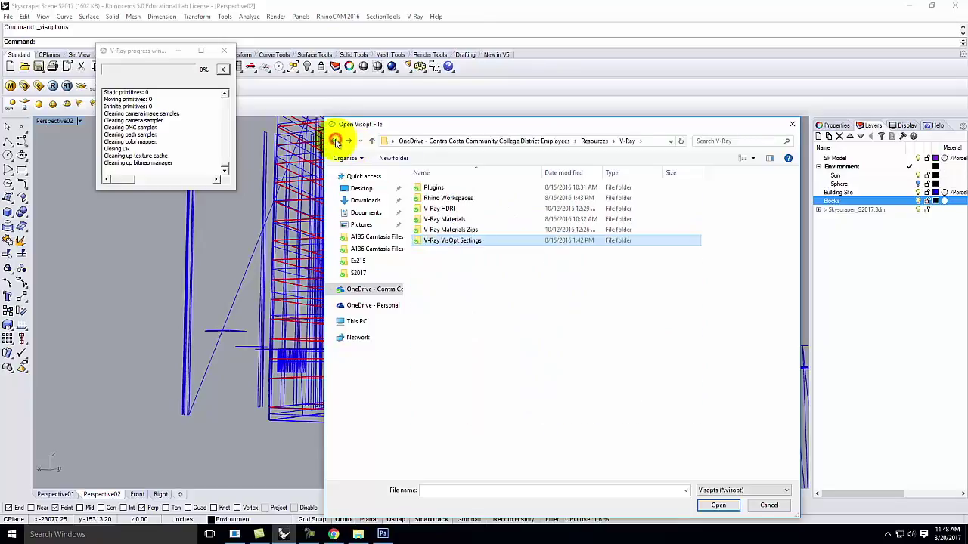
double_click(437, 209)
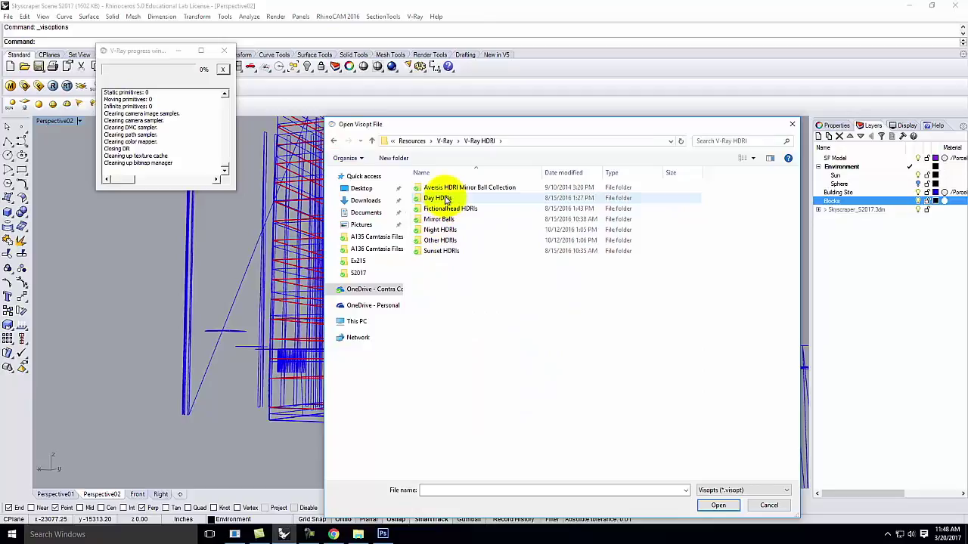
double_click(445, 199)
double_click(445, 240)
click(441, 210)
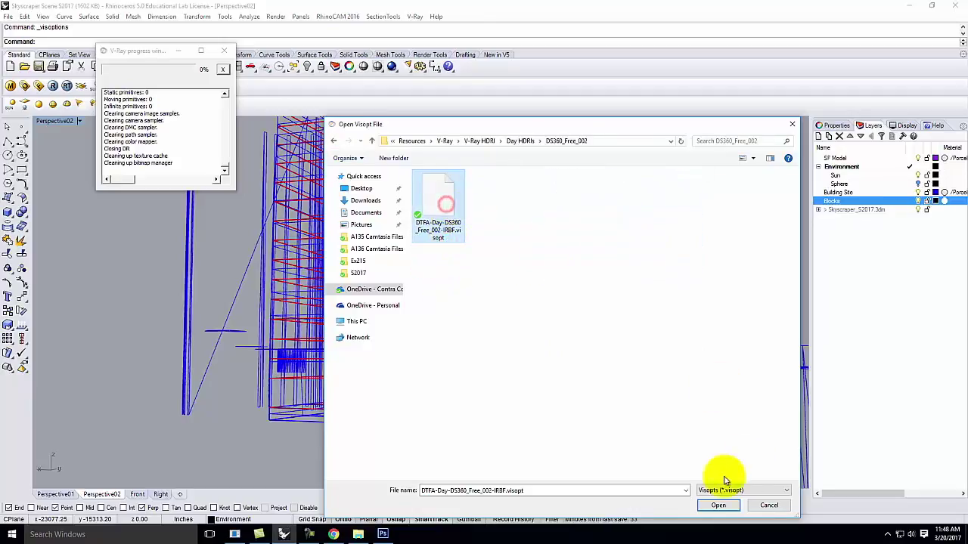
click(720, 504)
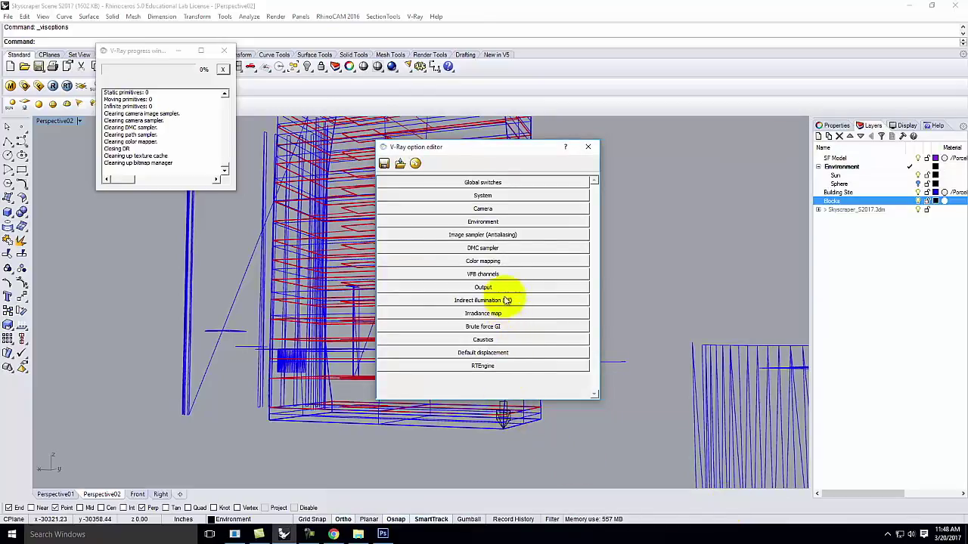
Set the output height to 300 and the width to 100 in the loaded V-Ray options
click(484, 288)
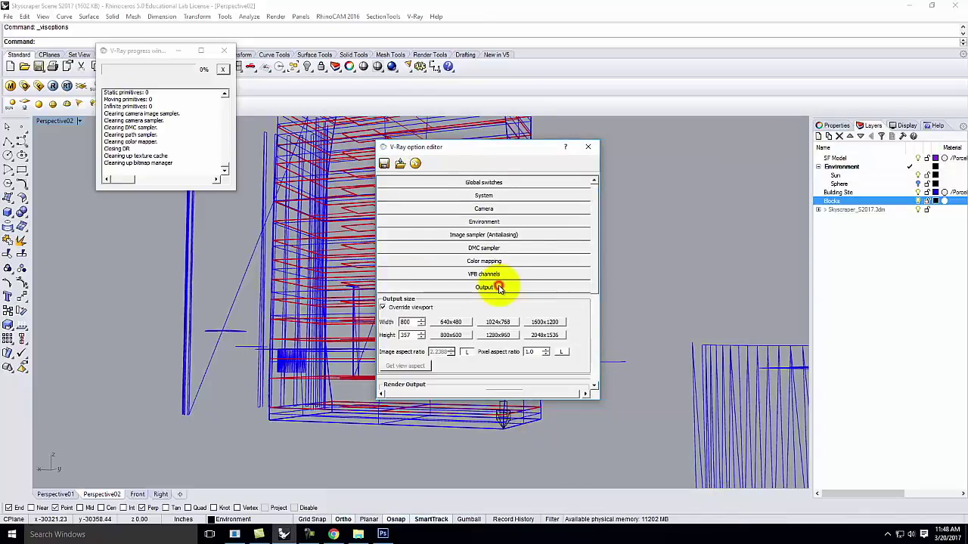
double_click(408, 335)
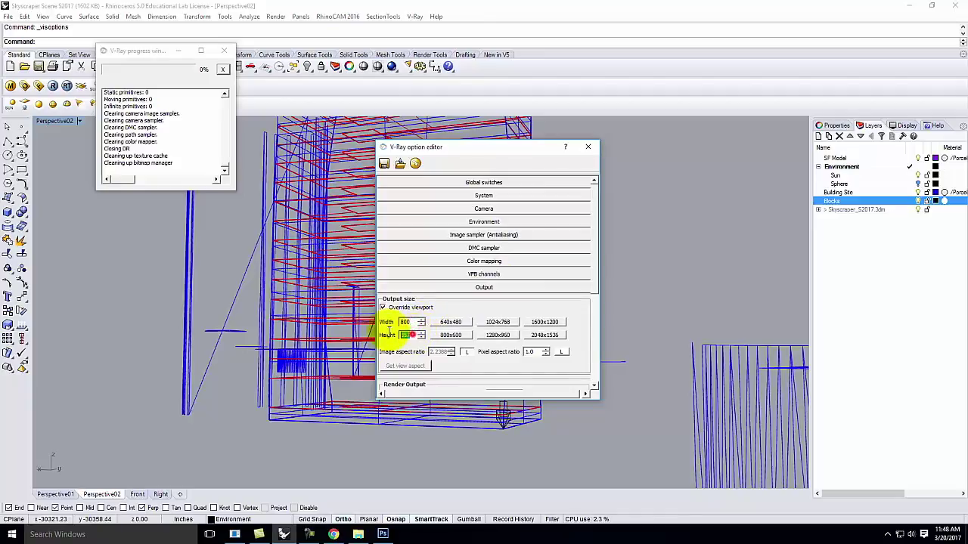
text(300)
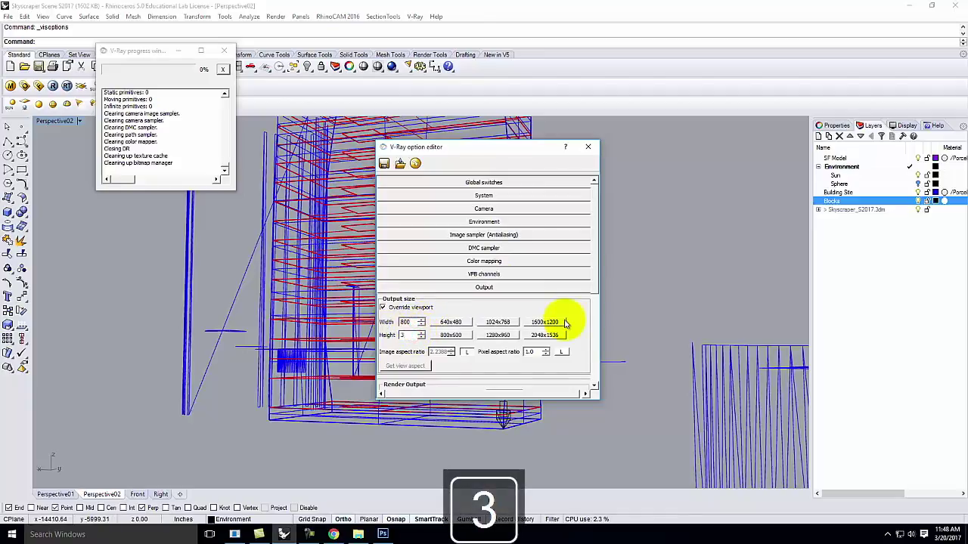
double_click(409, 322)
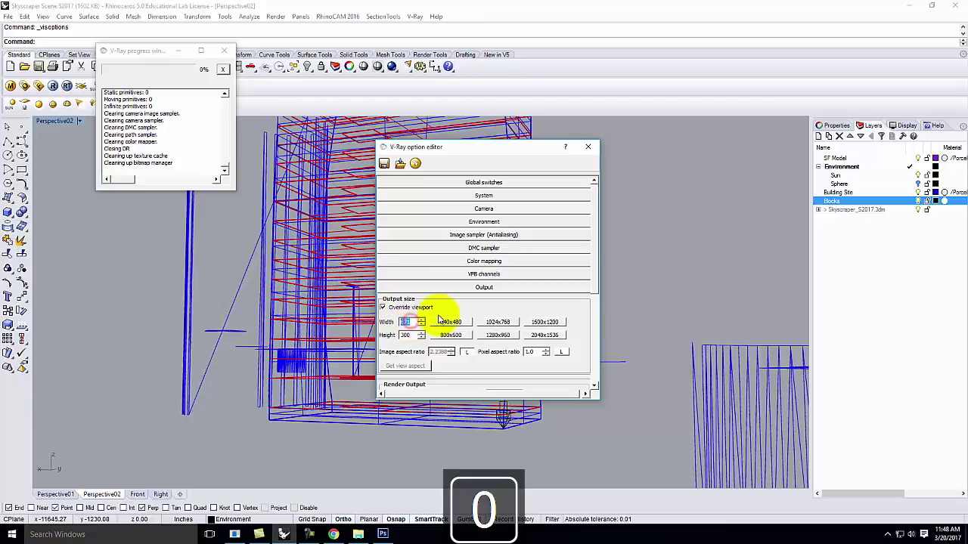
Set the physical camera's shutter speed to 100 and the environment's background multiplier to 3.0
click(502, 207)
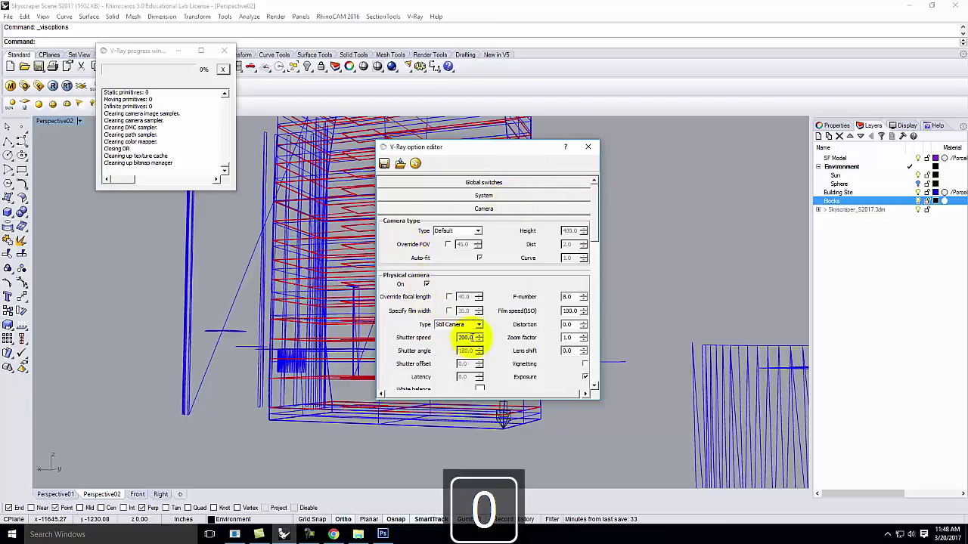
double_click(467, 338)
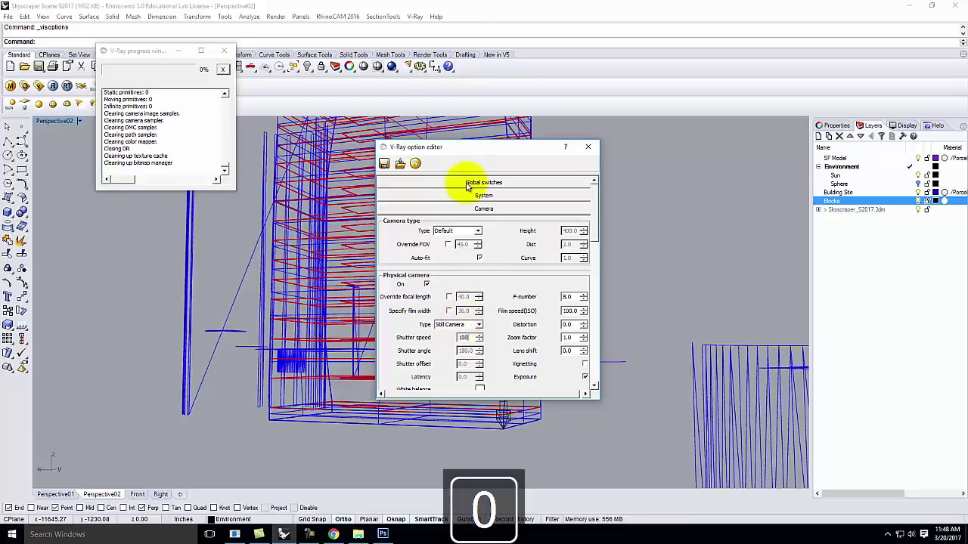
click(472, 209)
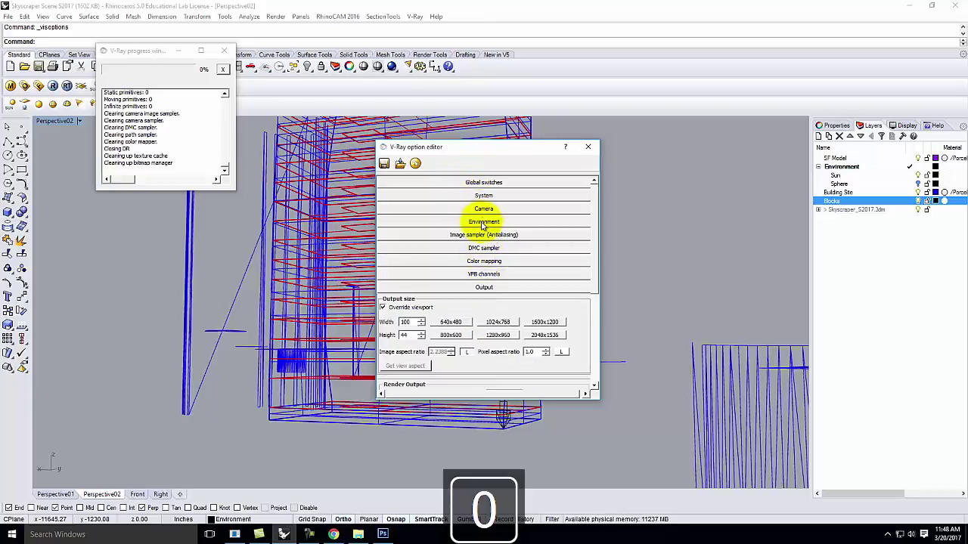
click(481, 221)
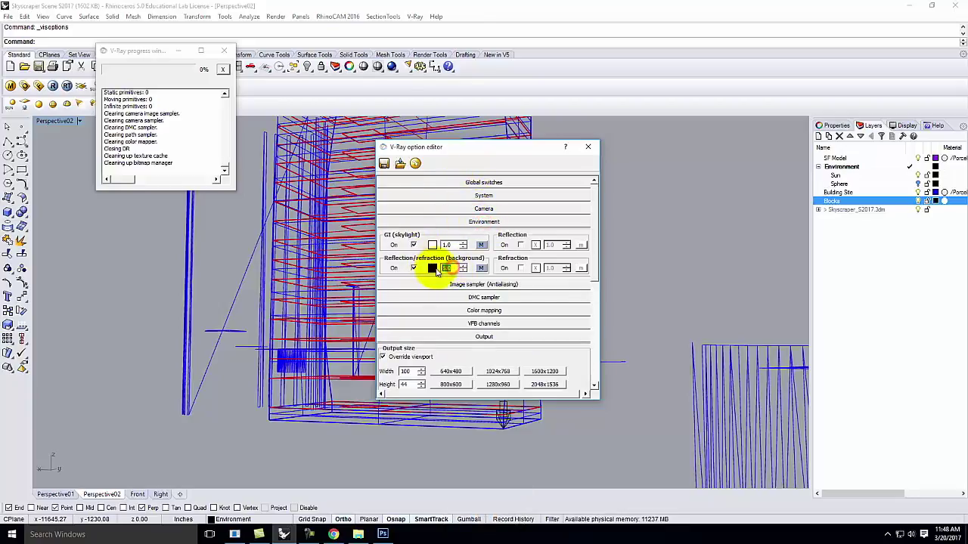
text(3.0)
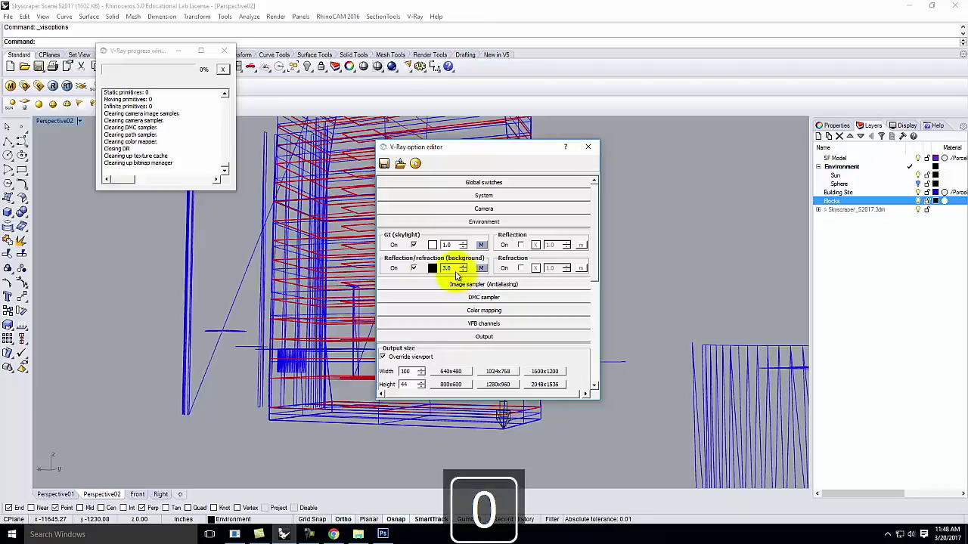
Close the V-Ray options, start a render of Perspective02, and stop it by closing the frame buffer
click(588, 146)
click(52, 86)
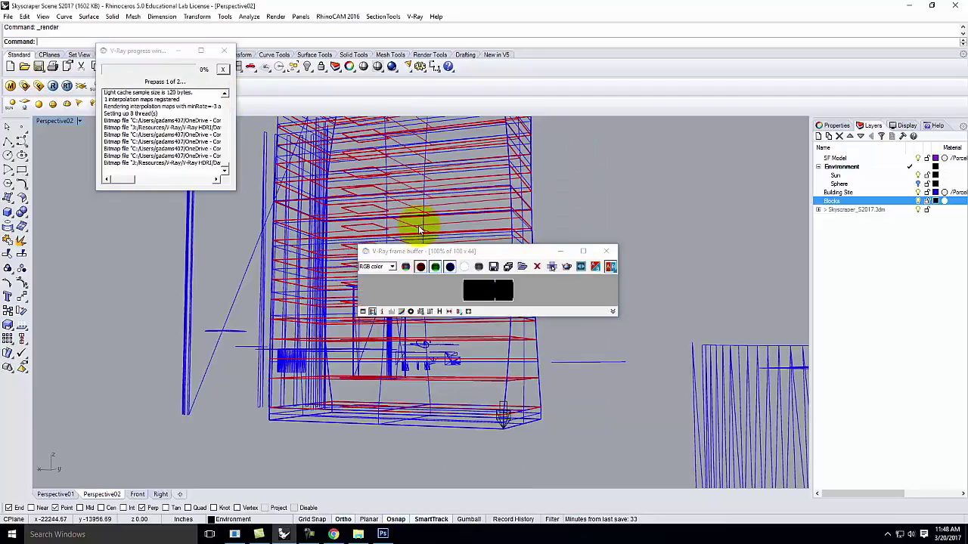
click(612, 251)
Set the render output height to 300 in the V-Ray options, start another test render, and close its frame buffer
click(24, 86)
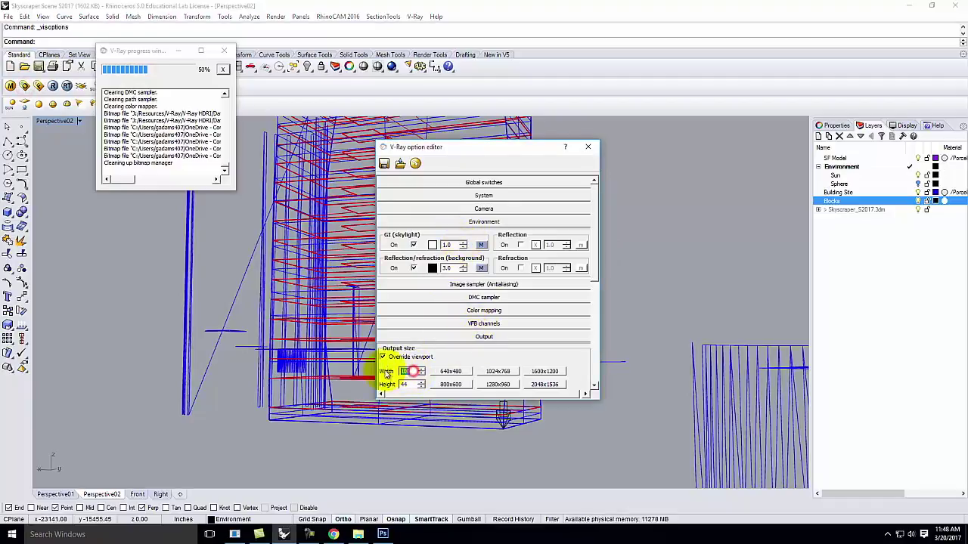
double_click(404, 384)
text(300)
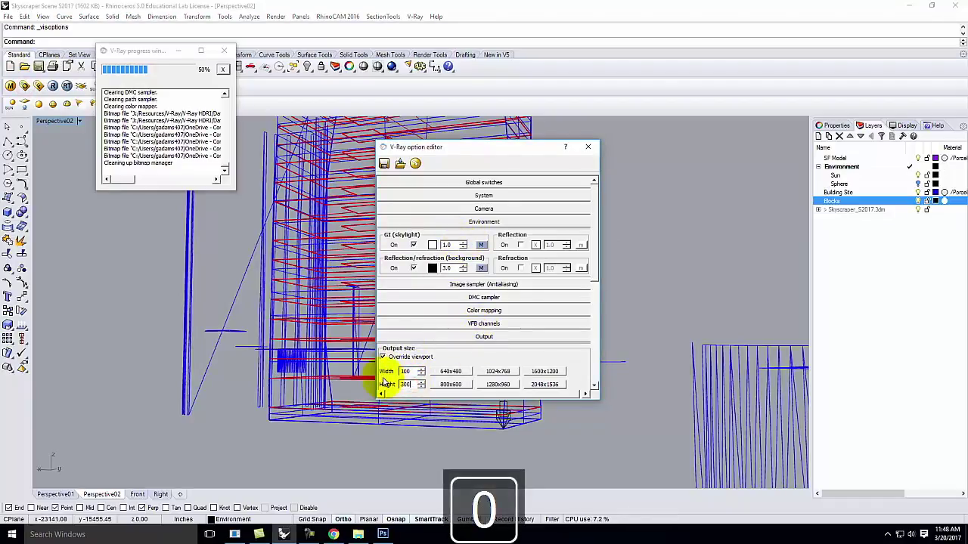
click(588, 148)
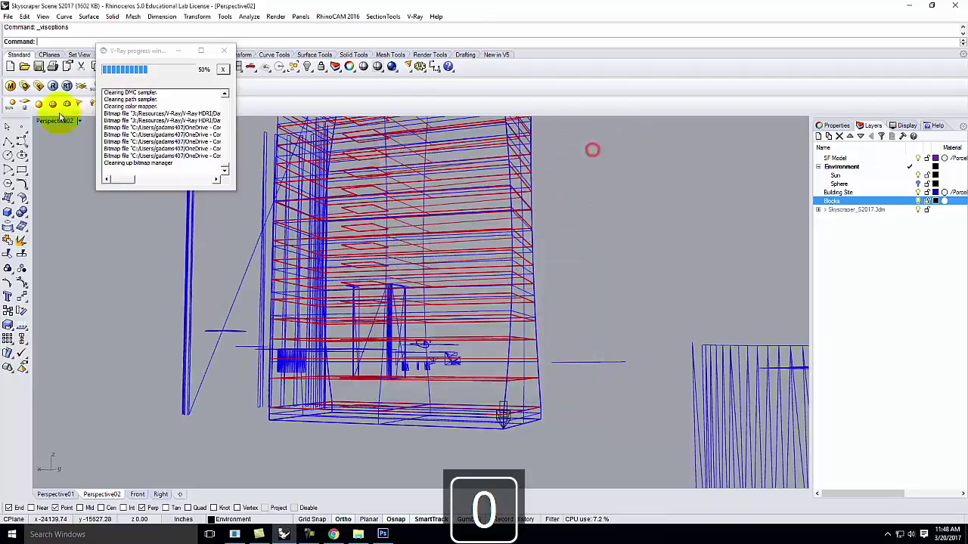
click(52, 86)
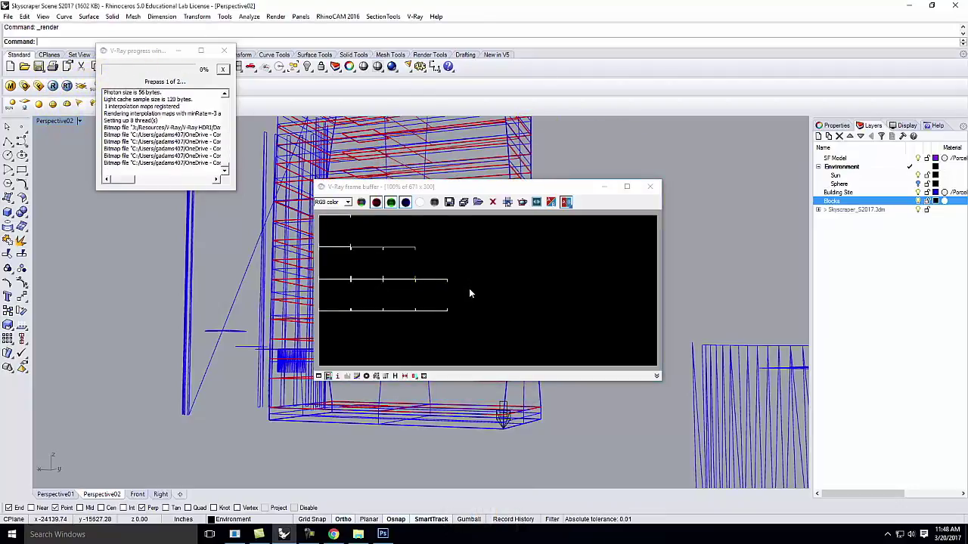
click(653, 188)
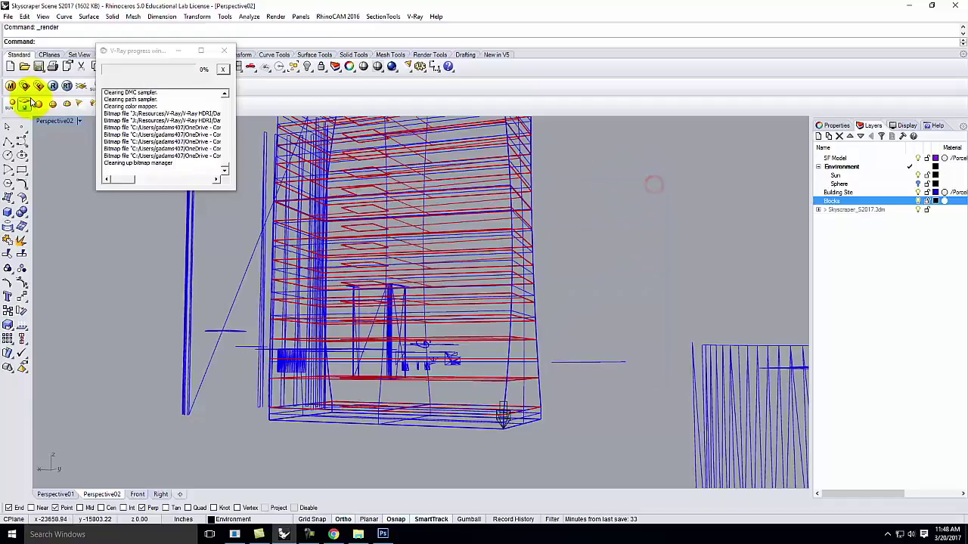
Reopen the V-Ray options, unlock the image aspect ratio, and set the overridden output size to height 300 and width 100
click(23, 87)
double_click(406, 384)
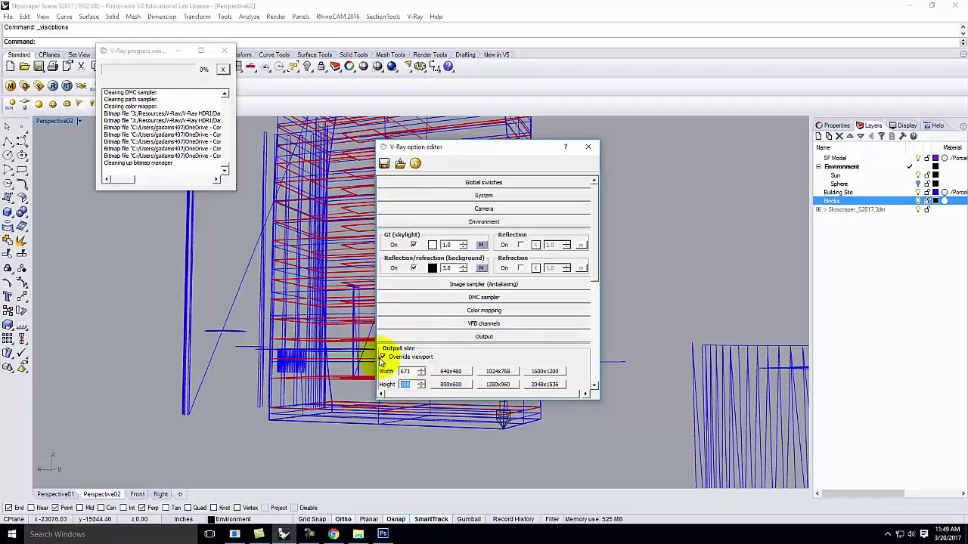
click(383, 356)
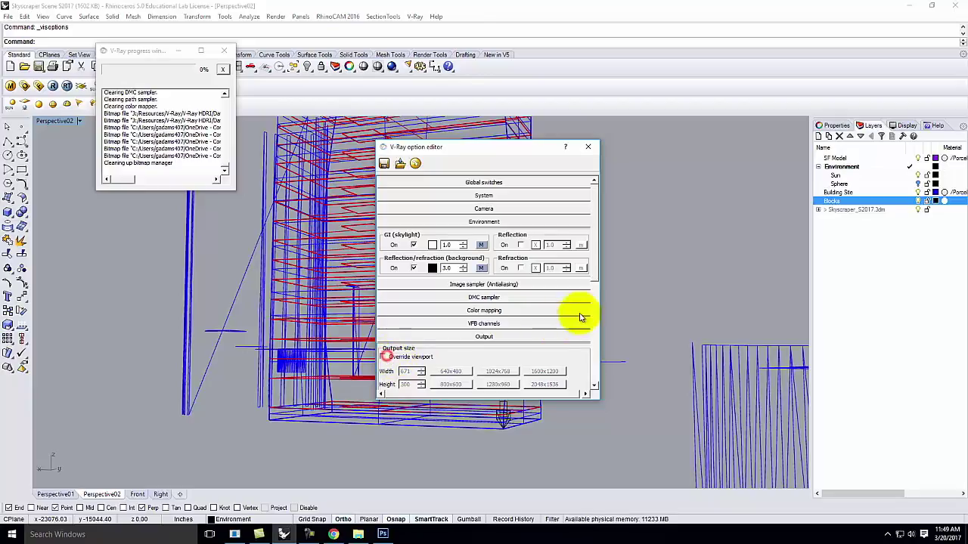
scroll(587, 288, down, 3)
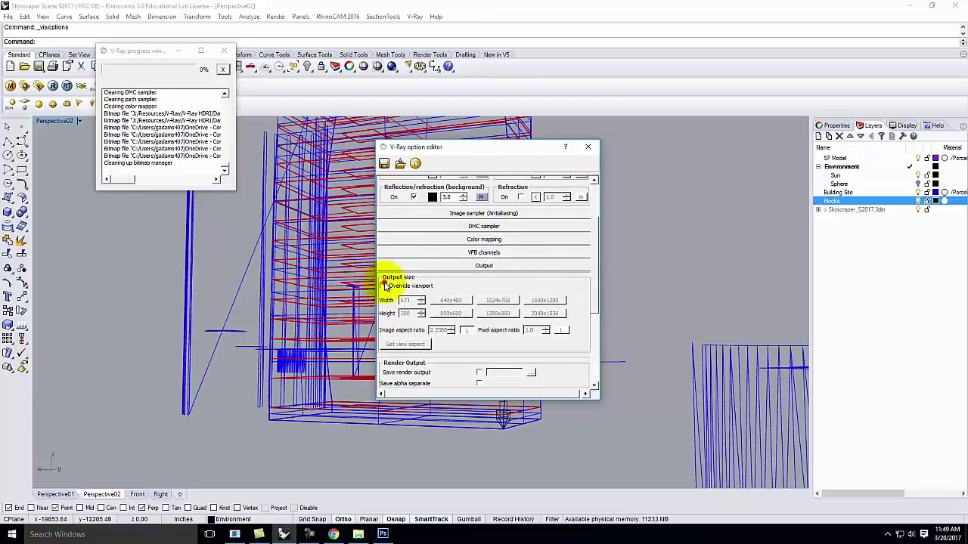
click(383, 286)
click(466, 330)
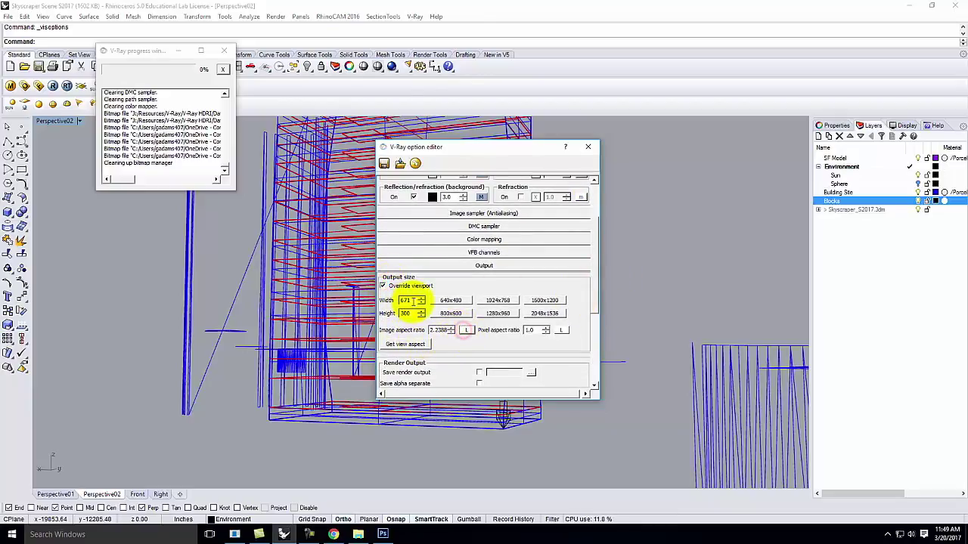
text(30)
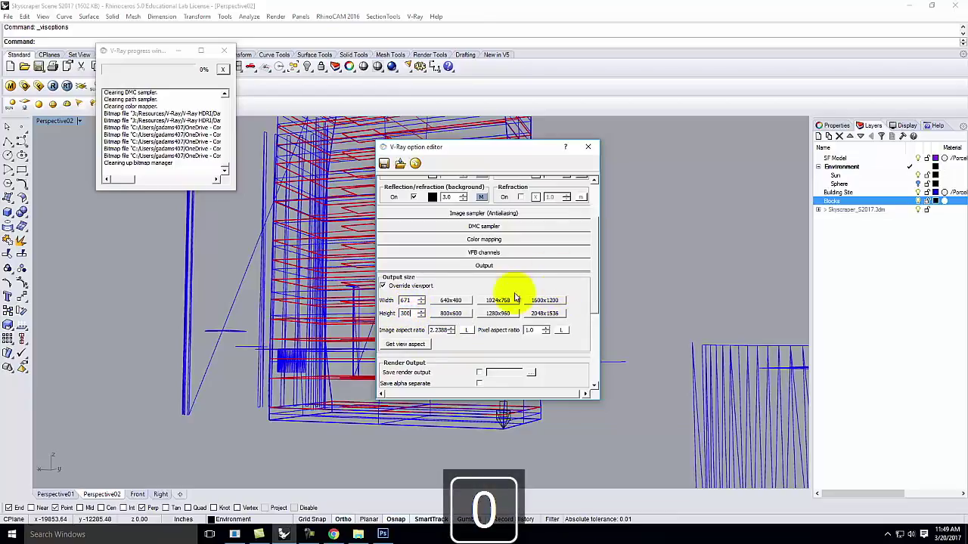
double_click(405, 300)
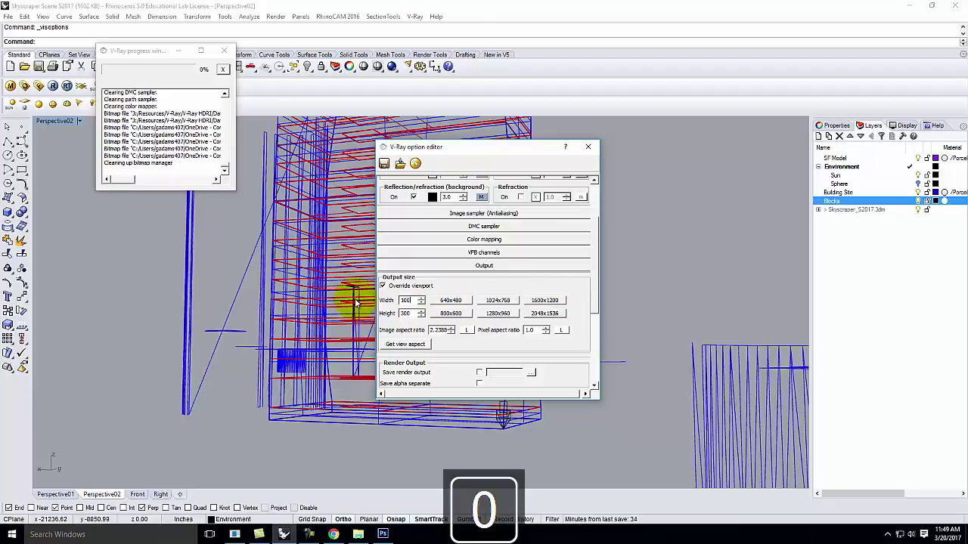
Close the V-Ray options, start a test render of Perspective02, and stop it by closing the frame buffer
click(587, 147)
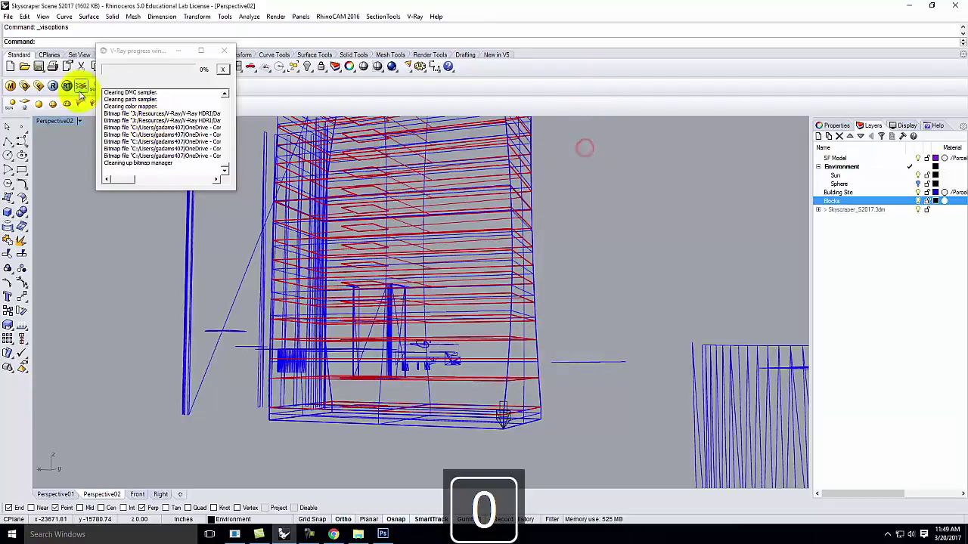
click(54, 87)
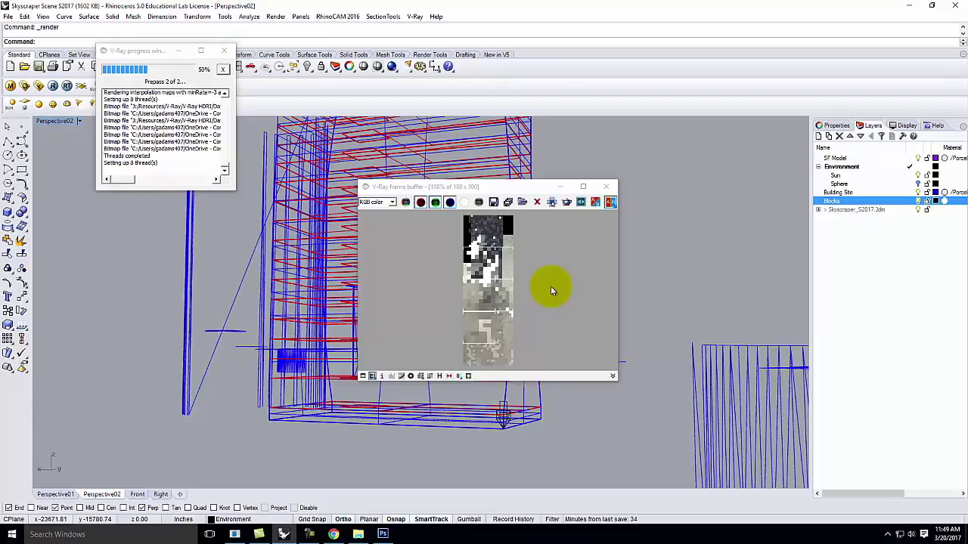
click(605, 186)
In the V-Ray environment options, load DS360_Free_002_Ref as the bitmap for the reflection/refraction background
click(25, 85)
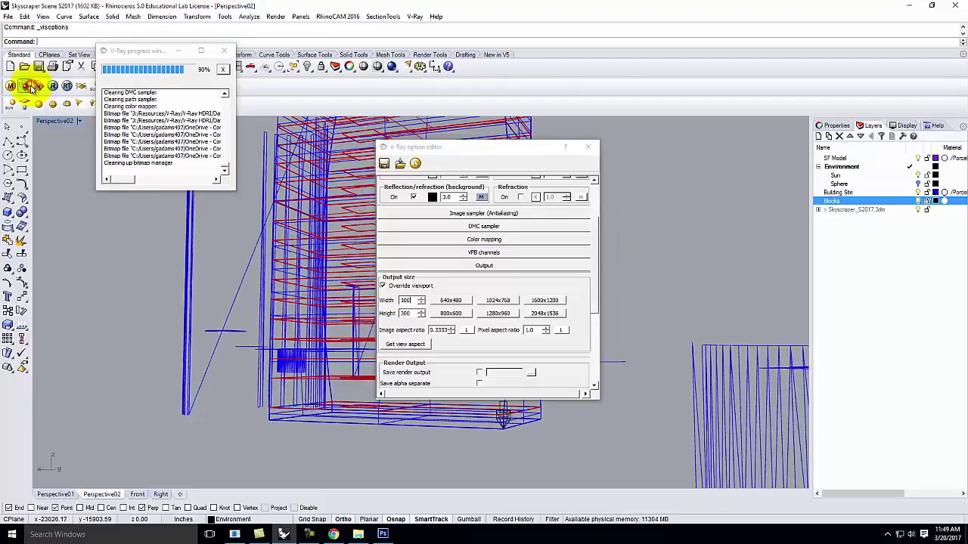
click(481, 198)
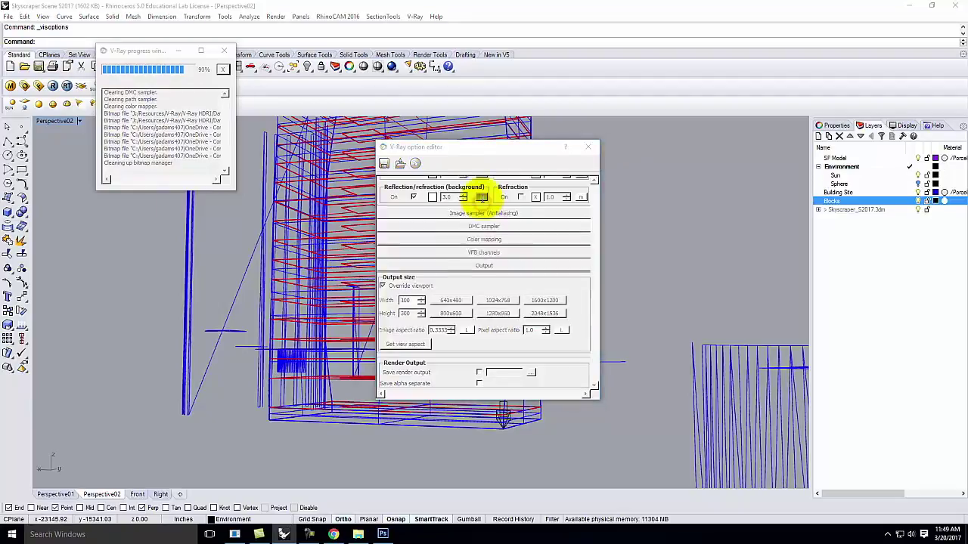
click(511, 198)
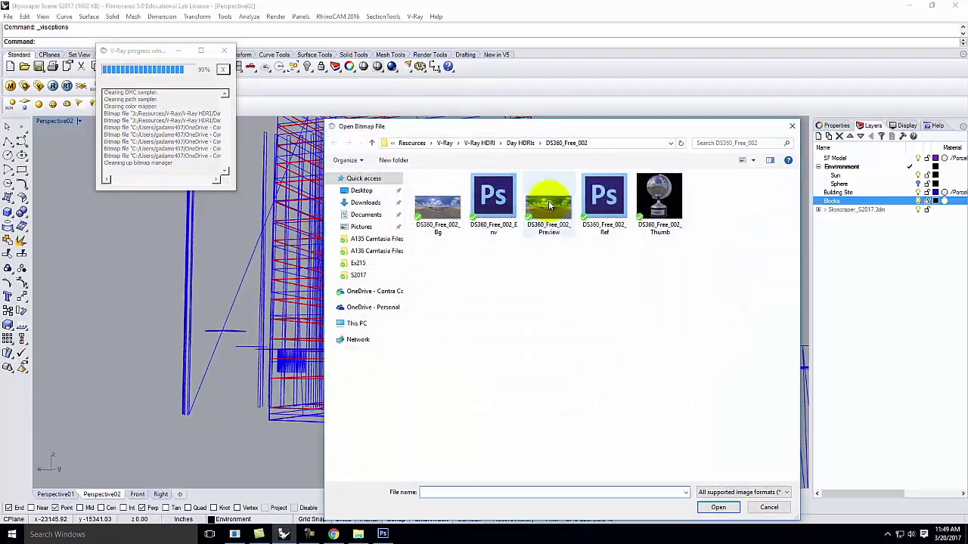
click(604, 198)
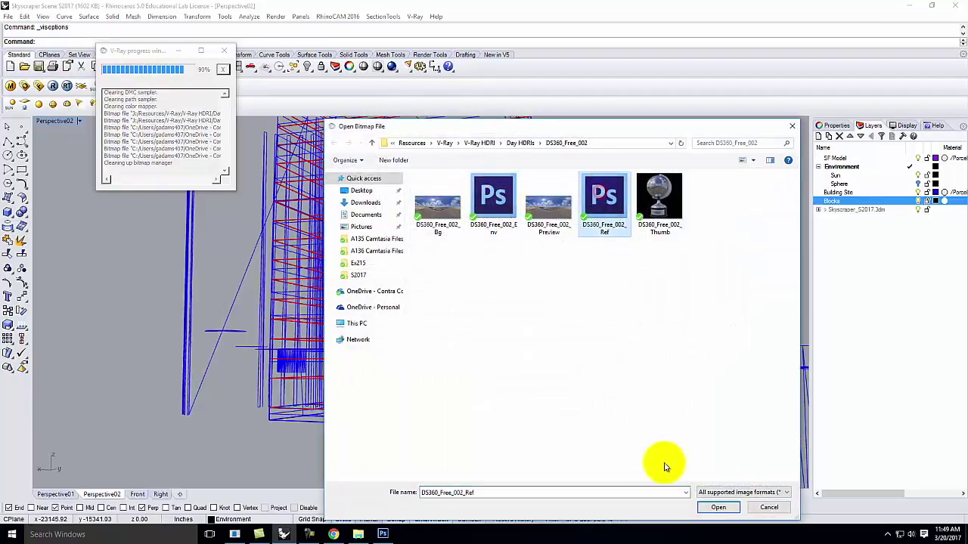
click(718, 506)
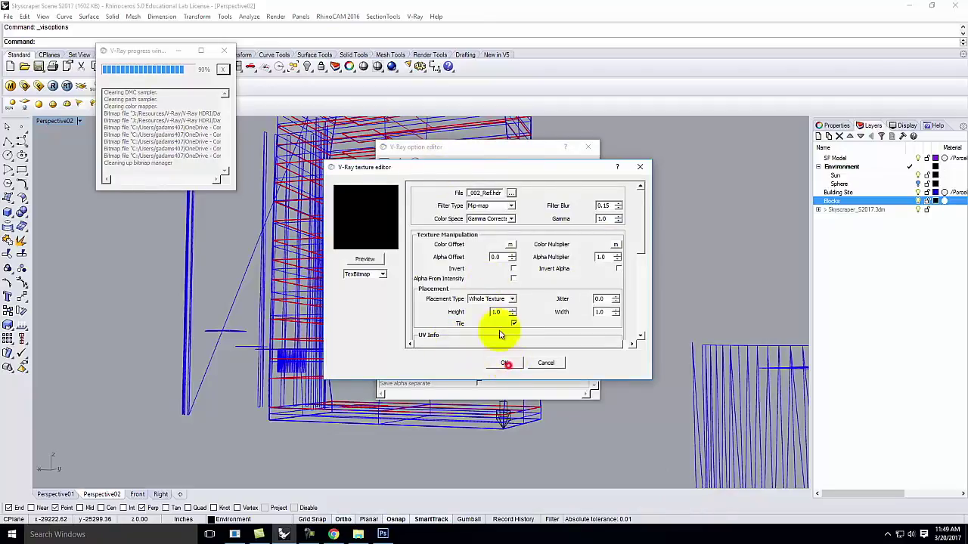
click(504, 363)
Load DS360_Free_002_Env as the bitmap for the environment's GI skylight
click(486, 240)
click(481, 245)
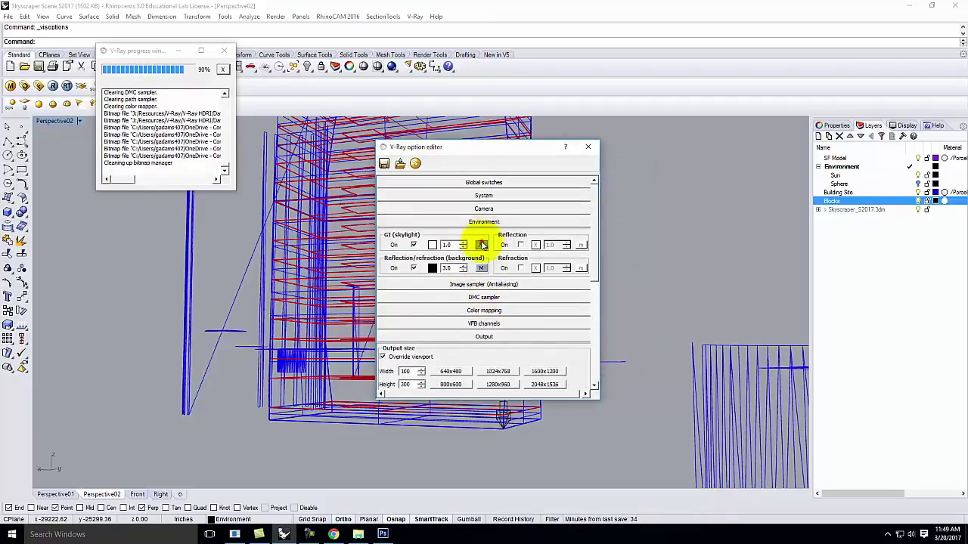
click(513, 194)
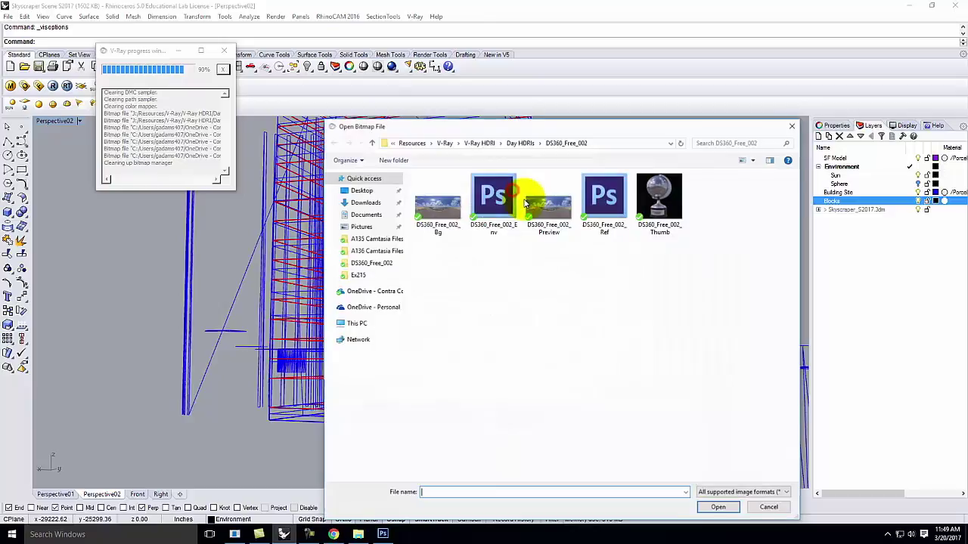
click(493, 200)
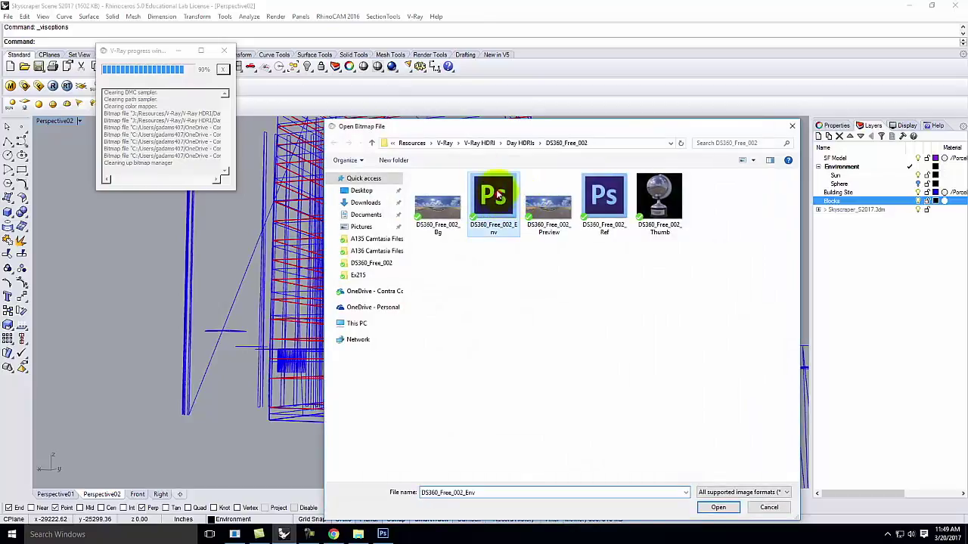
click(705, 508)
click(507, 363)
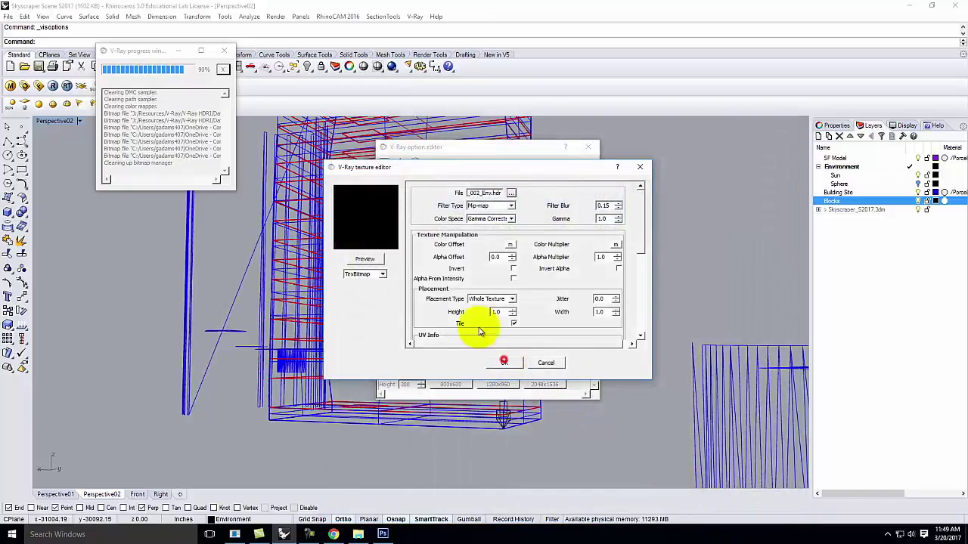
Undo the accidental drag of the building site geometry, close the V-Ray options, and render Perspective02
click(335, 216)
key(ctrl+z)
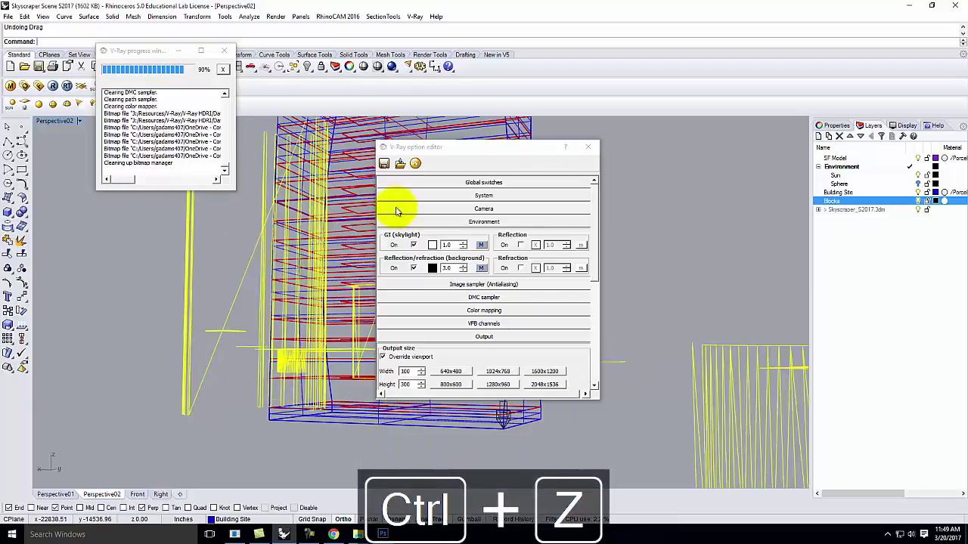
click(587, 147)
click(52, 85)
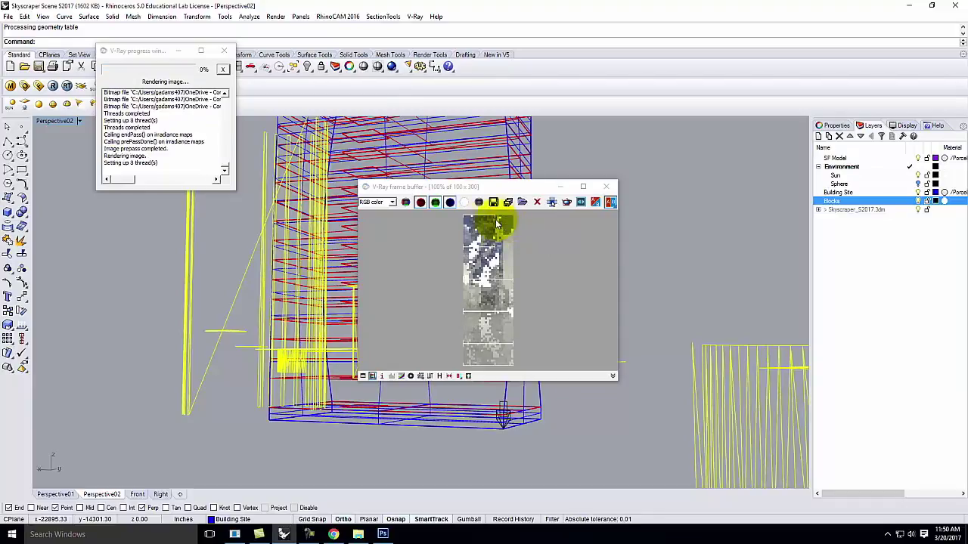
Switch to Chrome and review the V-Ray Quick Rendering Setups page, checking the camera and background settings for Basic Day Scenes 1 and 2
click(334, 532)
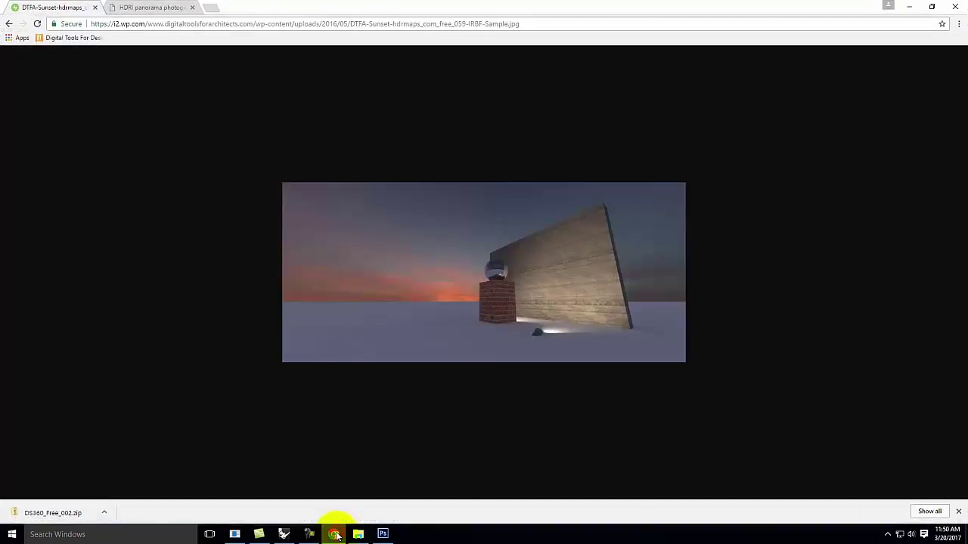
click(146, 180)
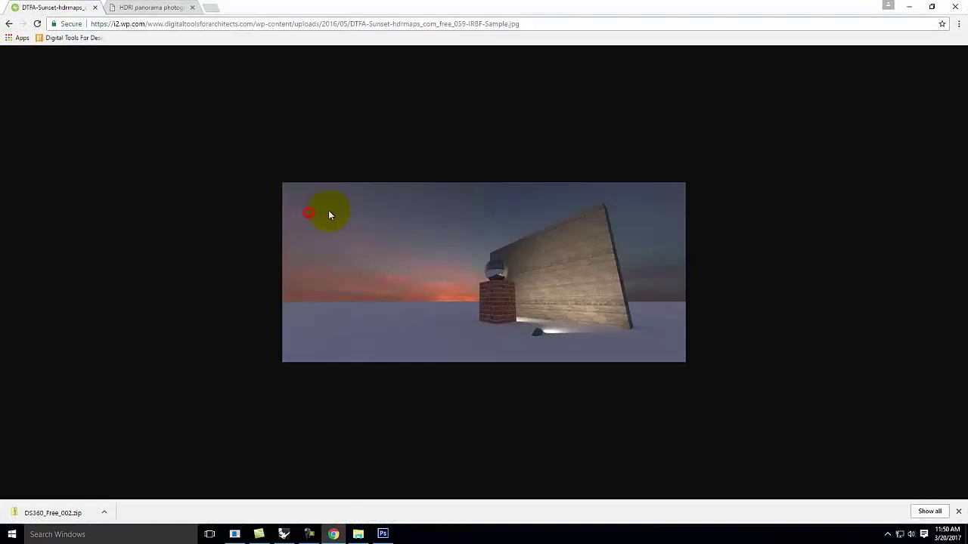
click(10, 25)
scroll(550, 332, up, 10)
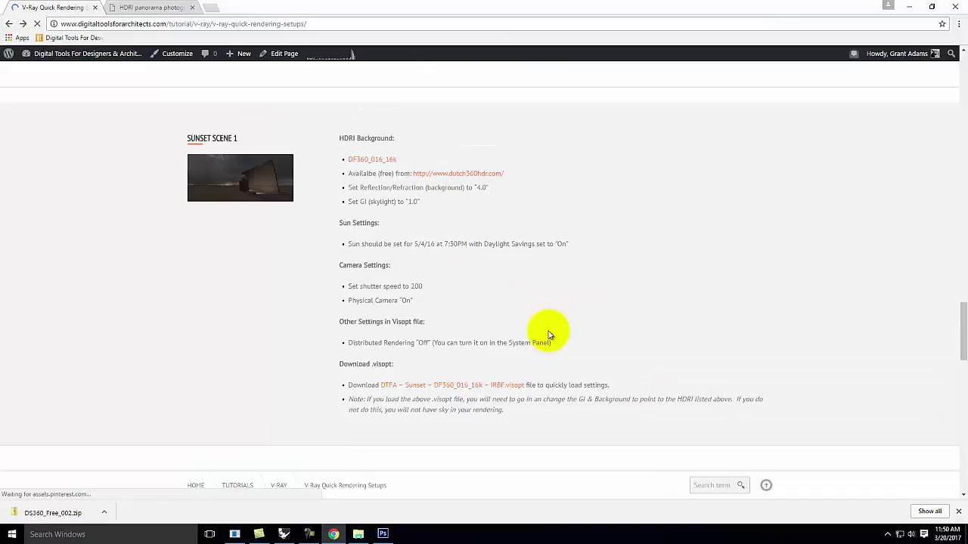
scroll(549, 333, up, 15)
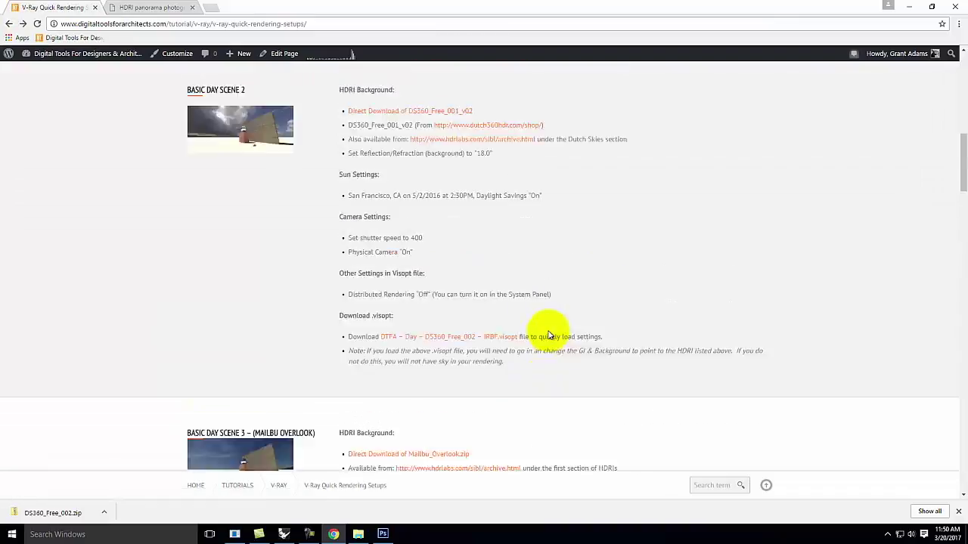
scroll(446, 246, down, 1)
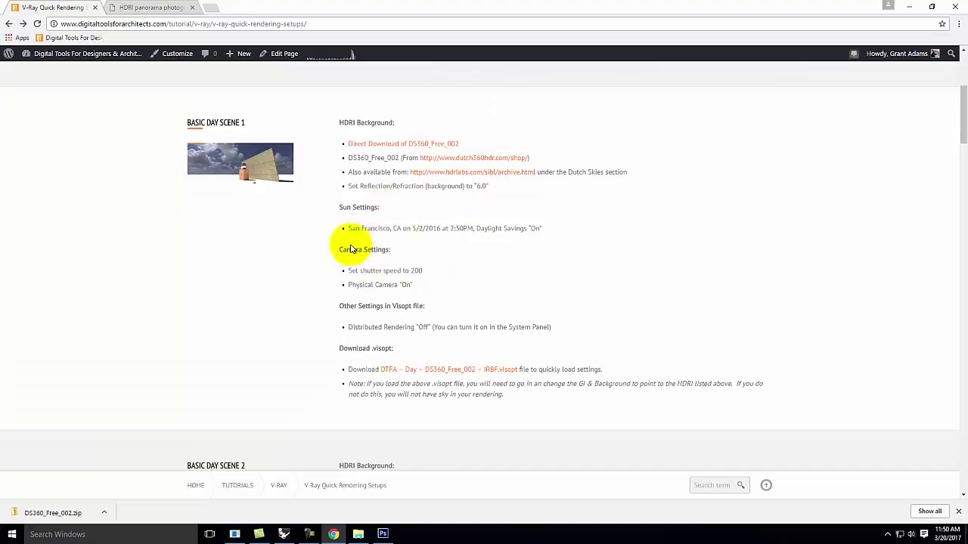
drag(350, 271, 447, 285)
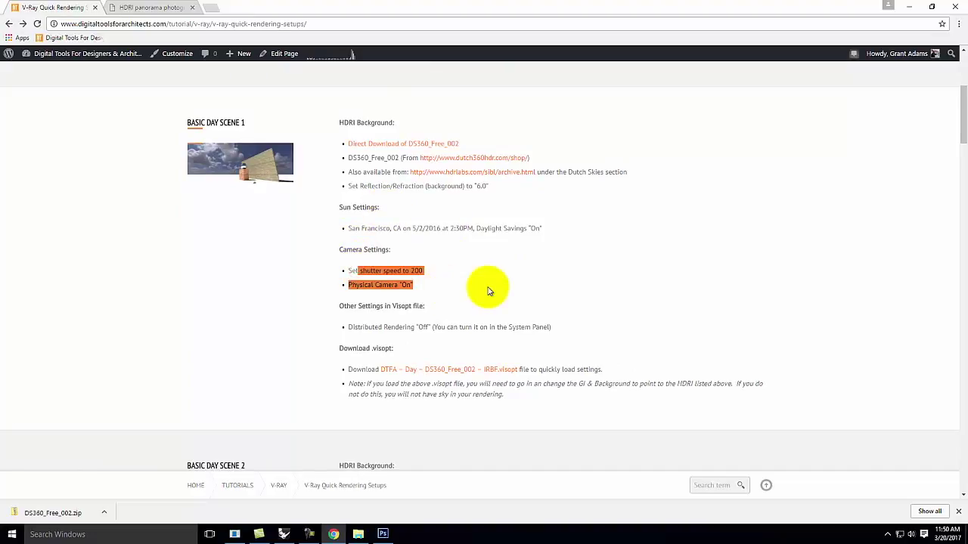
click(488, 285)
scroll(514, 297, down, 5)
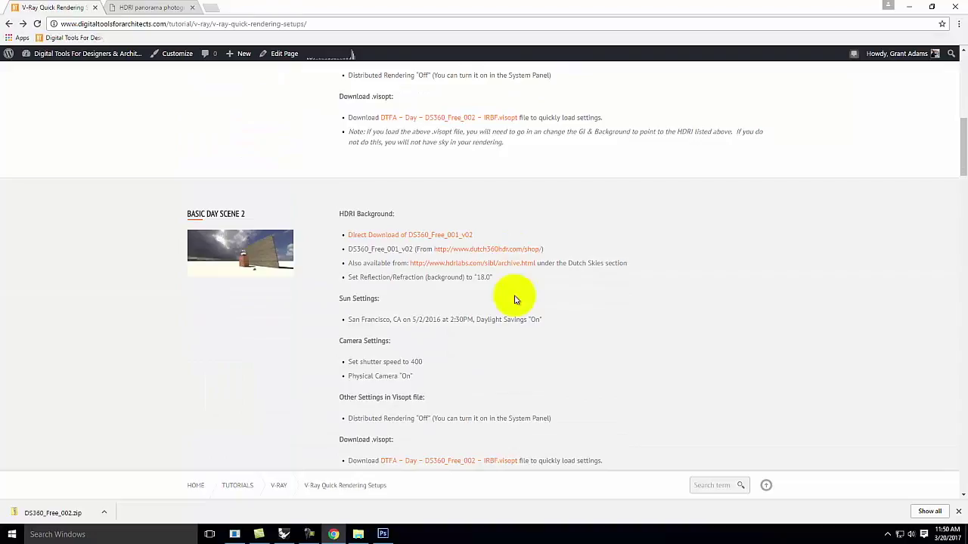
click(909, 6)
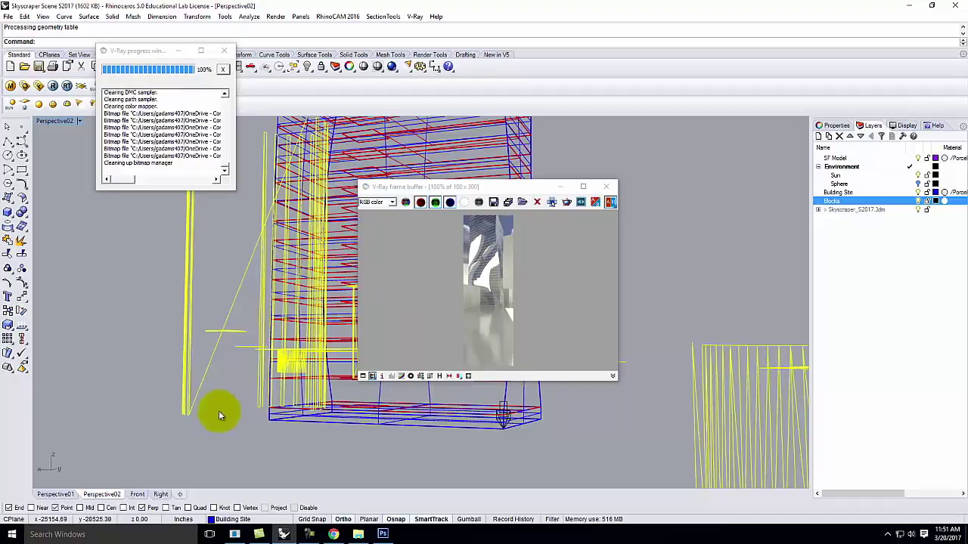
Return to Chrome and open the V-Ray 8.26 [HDRI + Sunlight] tutorial from the site's V-Ray tutorials
click(333, 534)
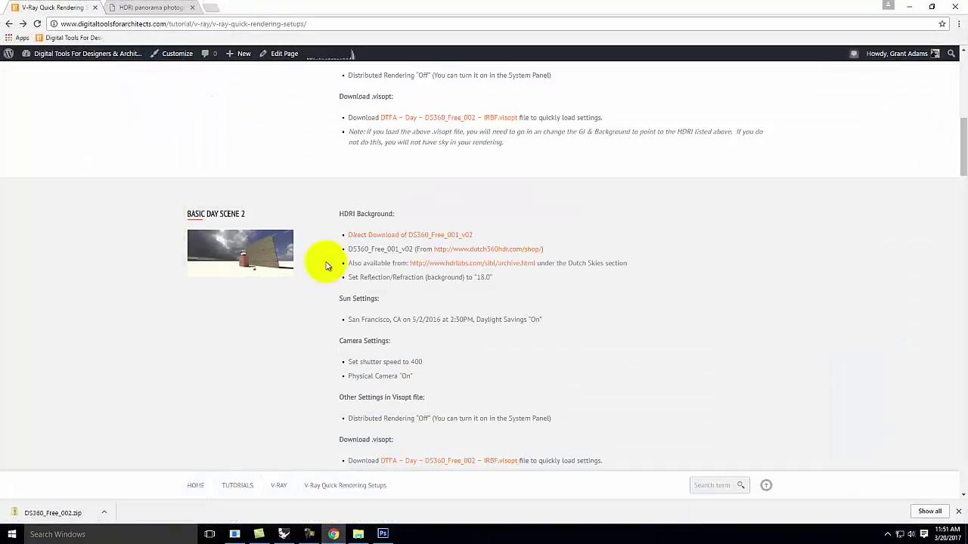
scroll(323, 272, up, 5)
scroll(323, 280, up, 2)
mouse_move(521, 164)
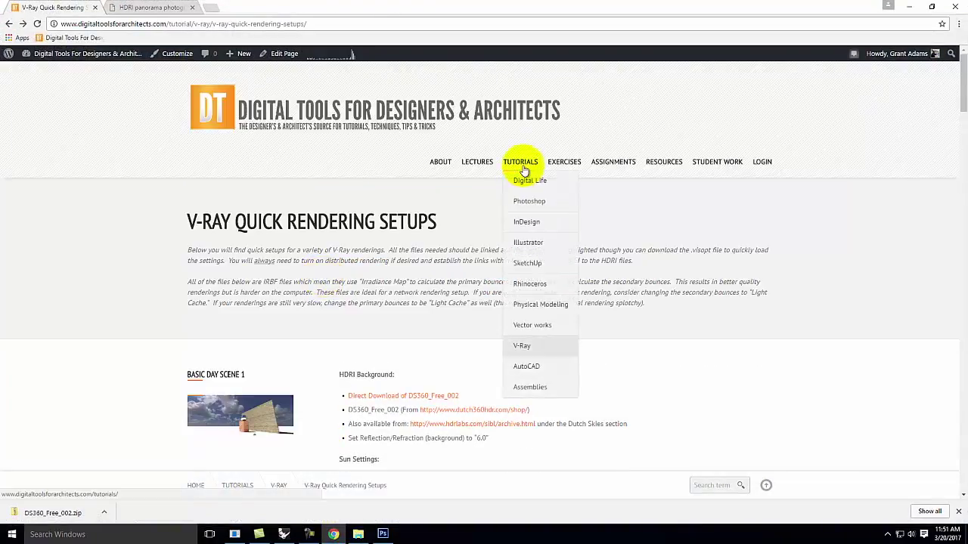
mouse_move(532, 346)
scroll(454, 397, down, 3)
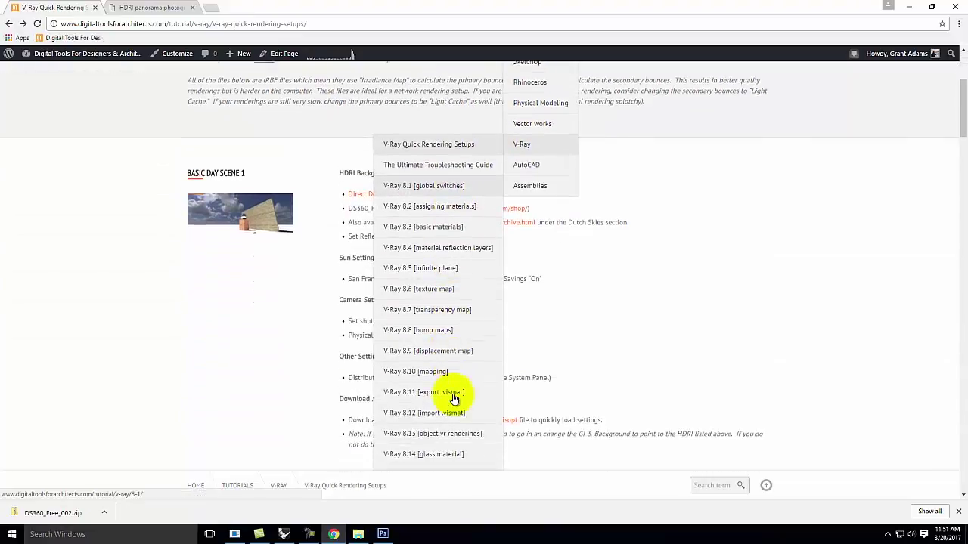
scroll(454, 399, down, 3)
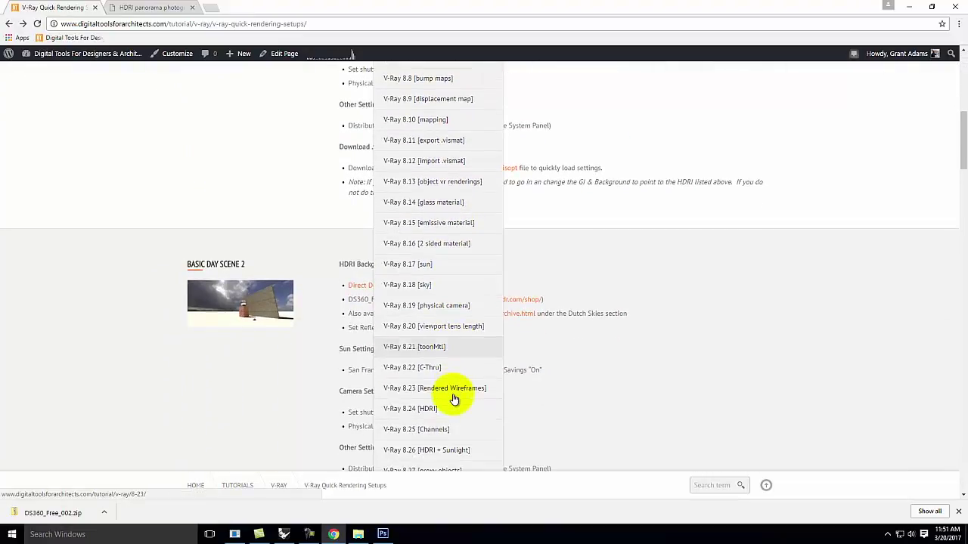
click(442, 404)
Read the tutorial's steps and example images on matching the HDRI sun's location to the sunlight system
scroll(514, 317, down, 4)
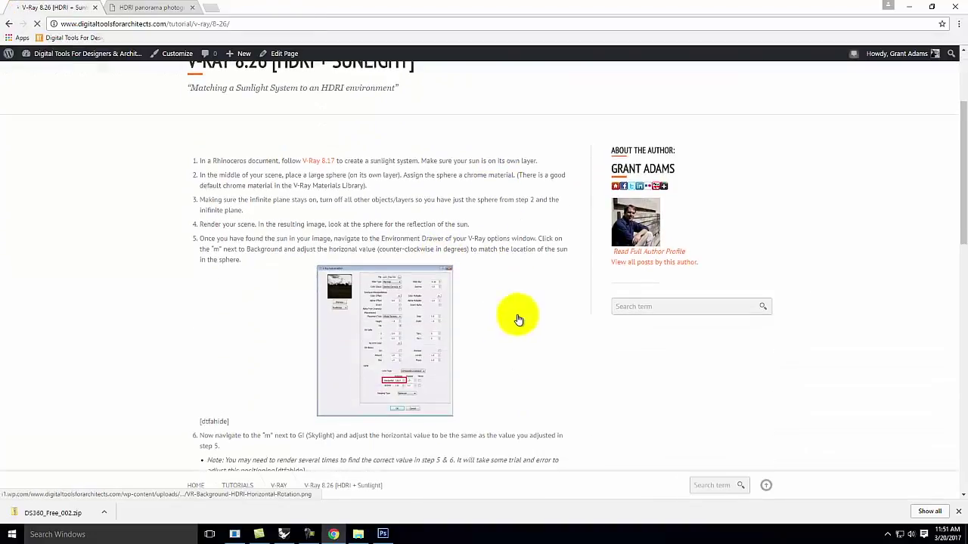
scroll(367, 306, down, 2)
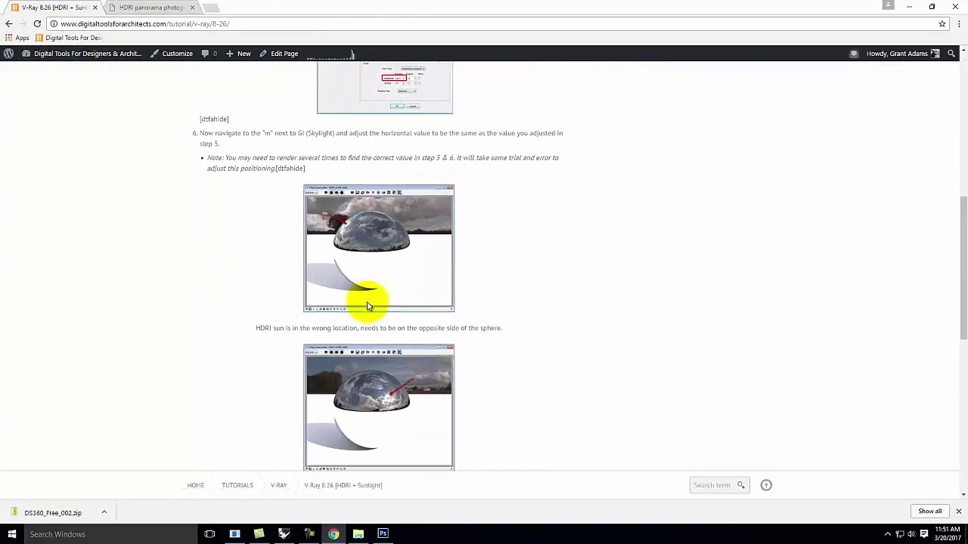
scroll(375, 310, down, 3)
scroll(369, 196, up, 2)
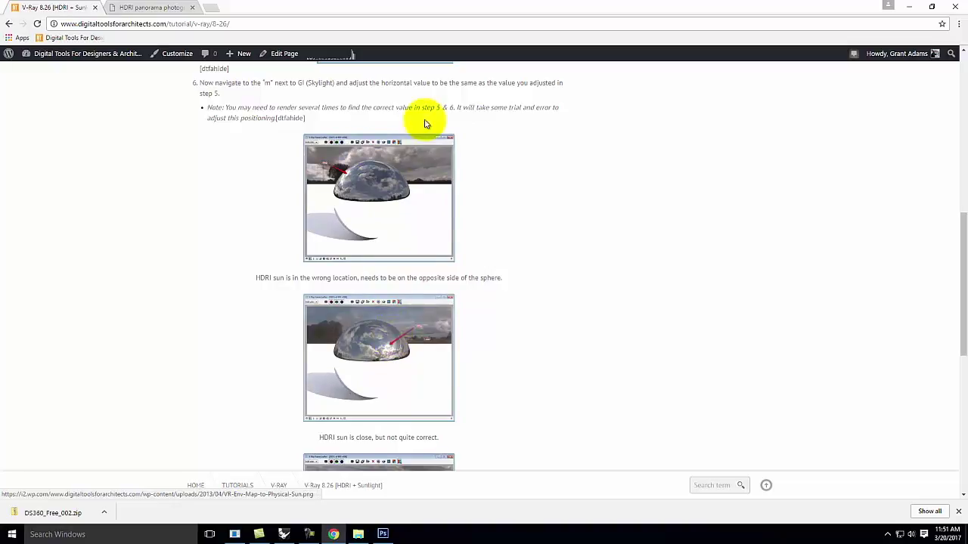
scroll(381, 195, down, 3)
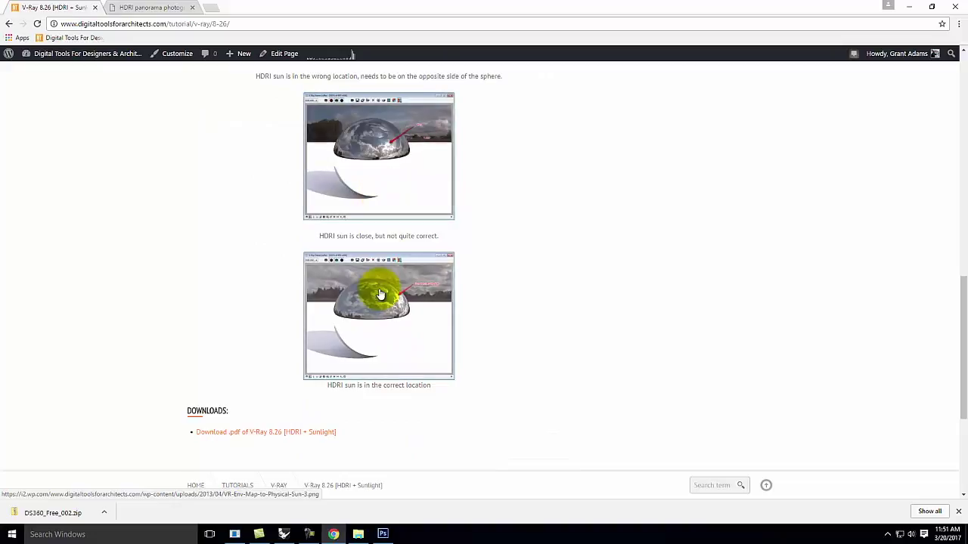
Look back over the HDRI + Sunlight tutorial's instructions and sphere renders, and glance at the Dutch 360 HDR shop page
scroll(374, 299, up, 6)
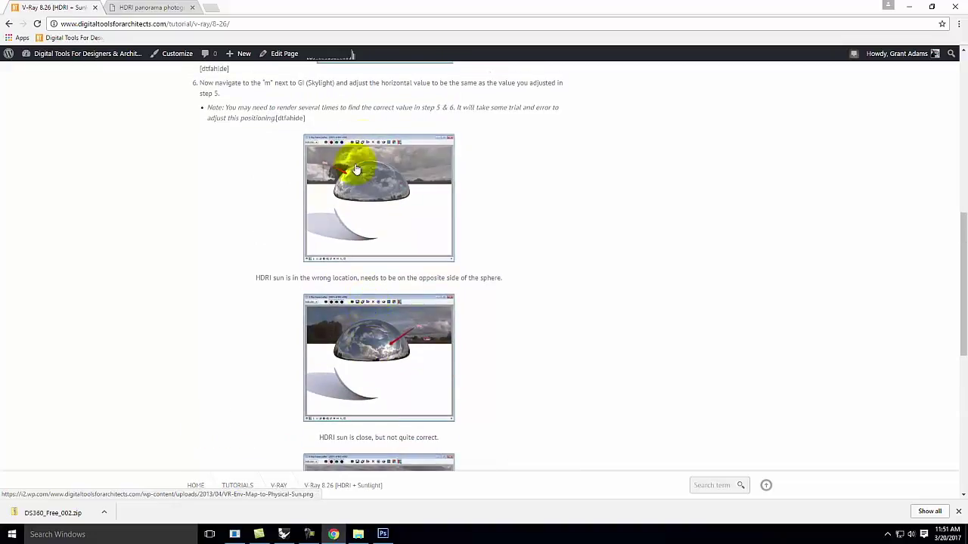
scroll(347, 178, up, 4)
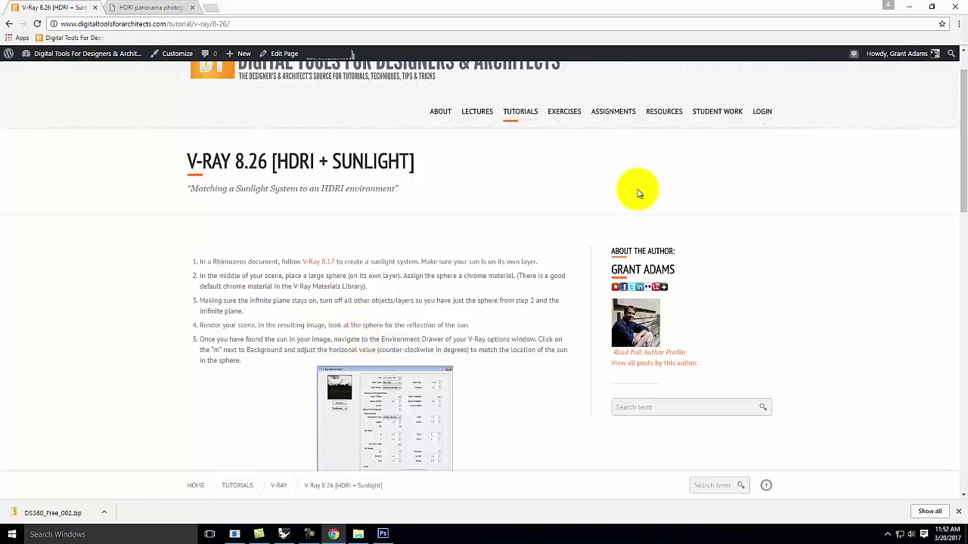
scroll(642, 155, down, 6)
scroll(645, 154, down, 5)
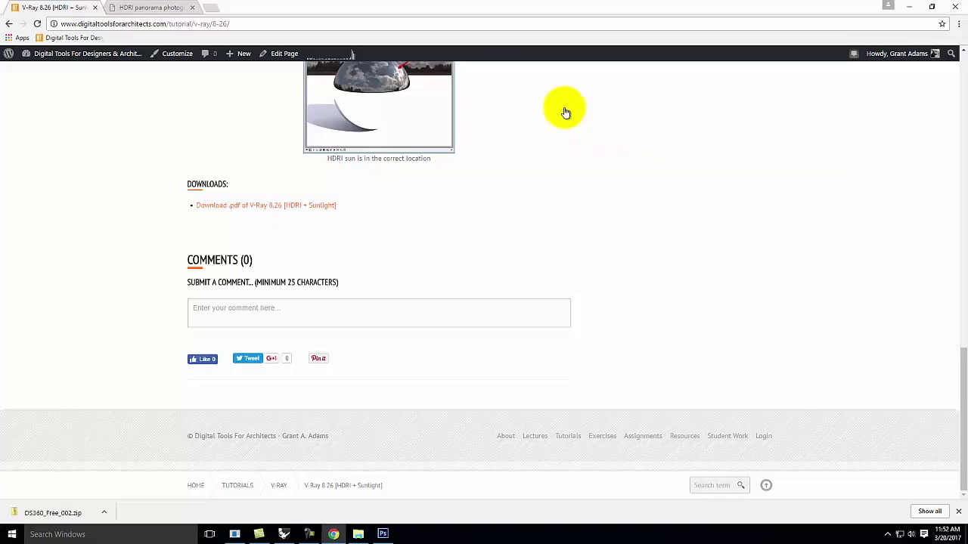
scroll(529, 136, up, 5)
click(170, 8)
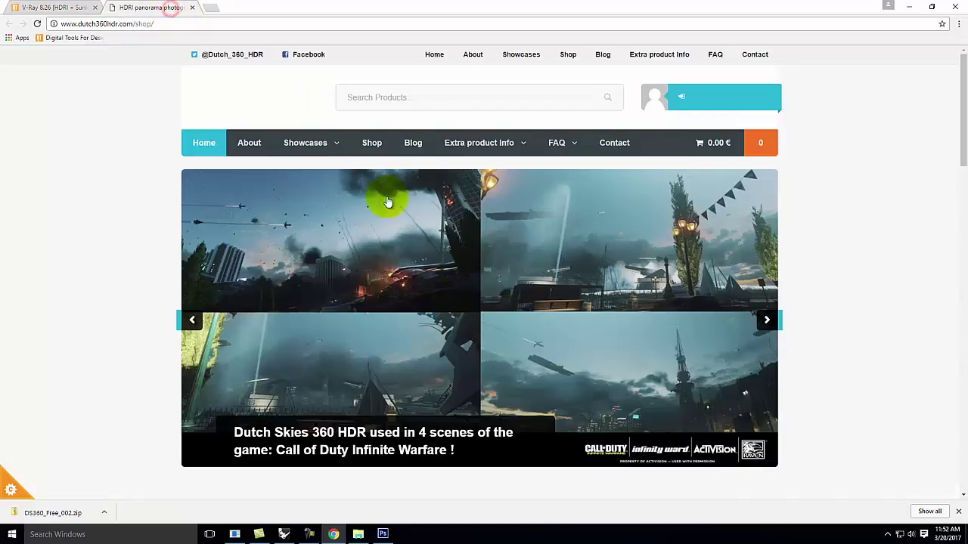
click(19, 7)
scroll(333, 189, up, 5)
scroll(278, 167, up, 3)
Return to the V-Ray Quick Rendering Setups page and examine Sunset Scene 2's HDRI background, skylight, sun and camera settings
click(9, 24)
scroll(260, 314, up, 4)
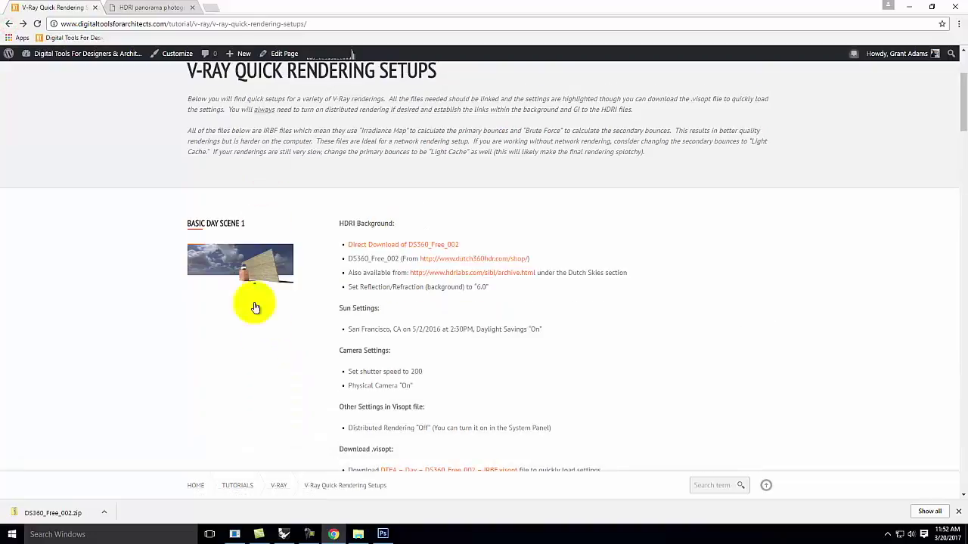
scroll(335, 272, down, 10)
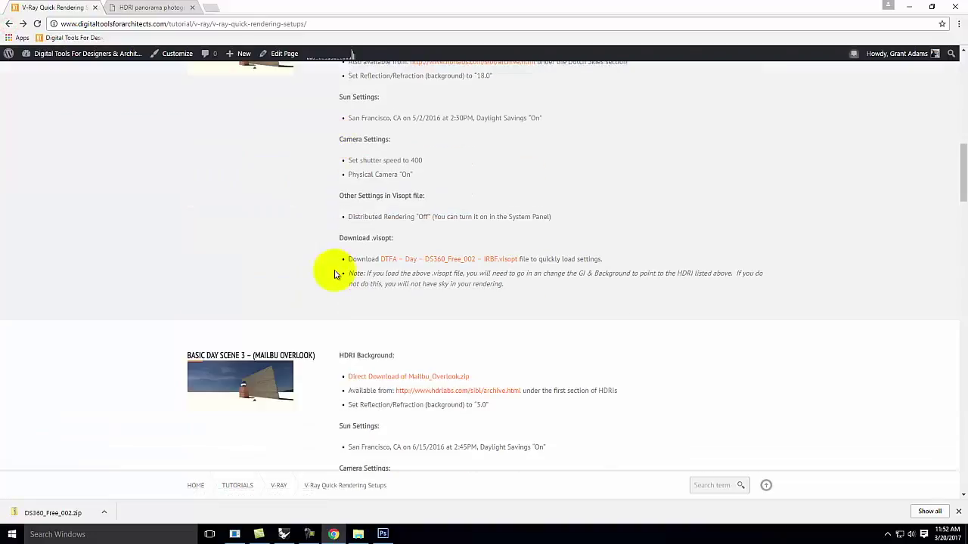
scroll(334, 274, down, 15)
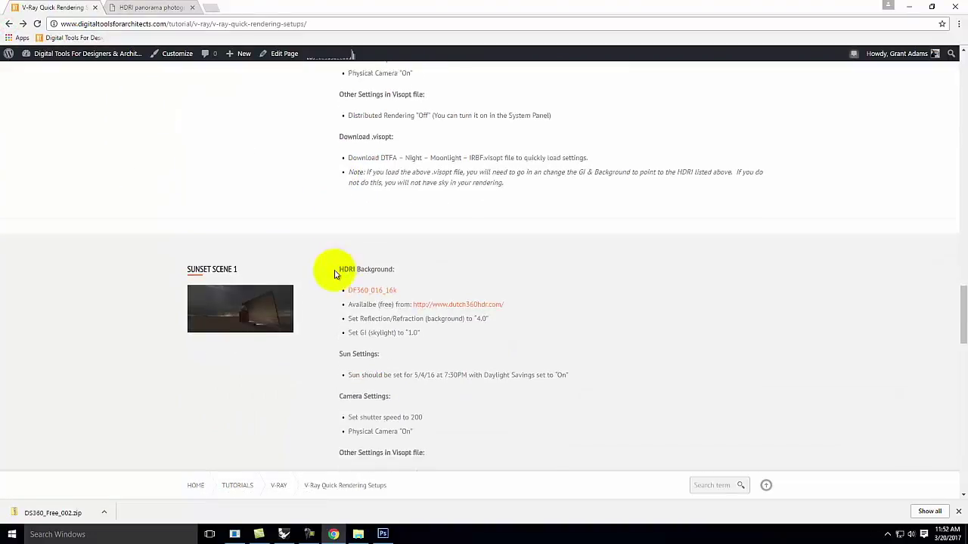
scroll(335, 274, down, 2)
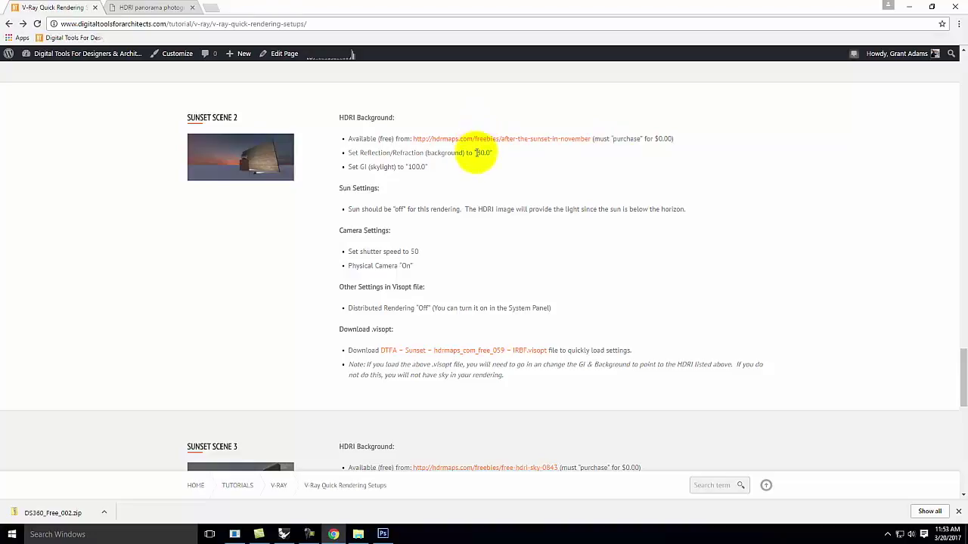
Switch to Rhino, close the finished render and open the V-Ray options
click(913, 6)
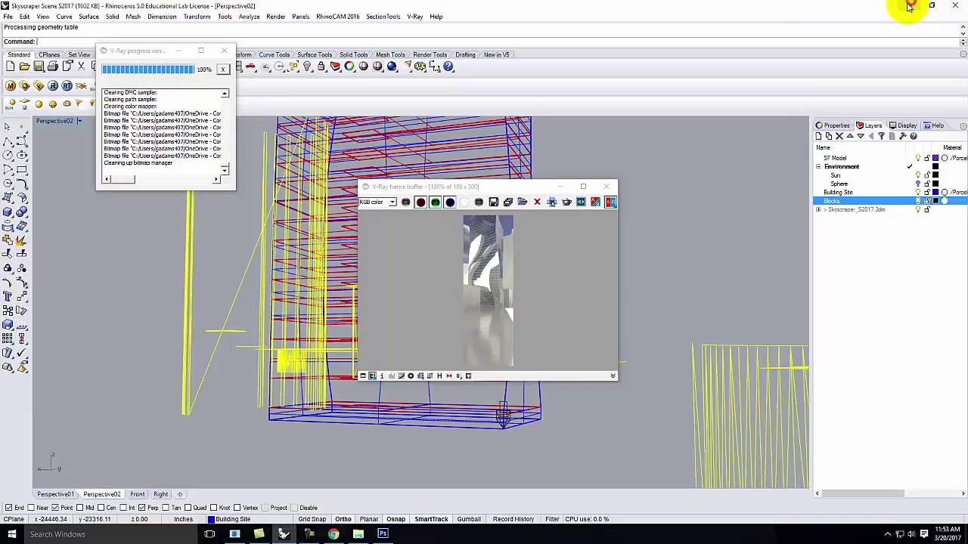
click(606, 188)
click(25, 88)
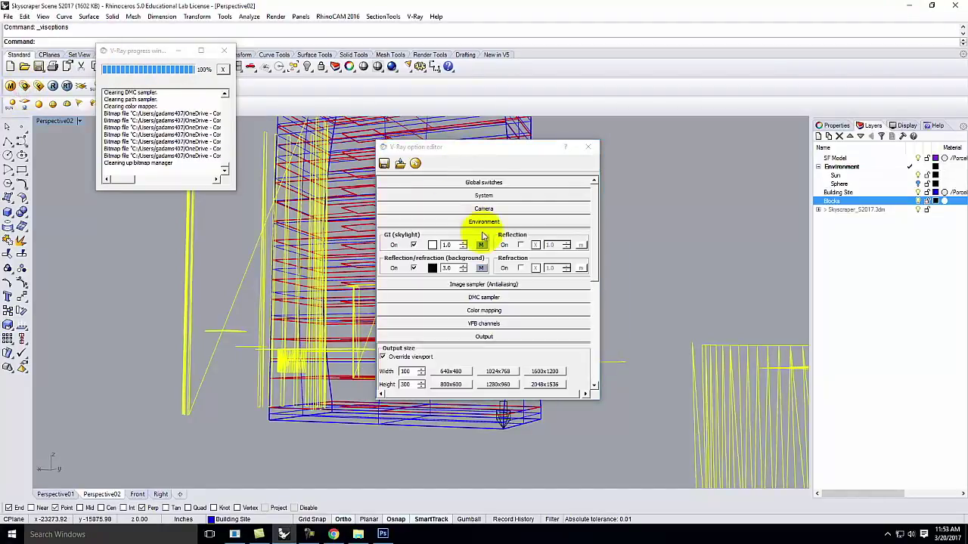
Replace the reflection/refraction background texture with hdrmaps_com_free_059_Ref from the Sunset HDRIs folder
click(482, 268)
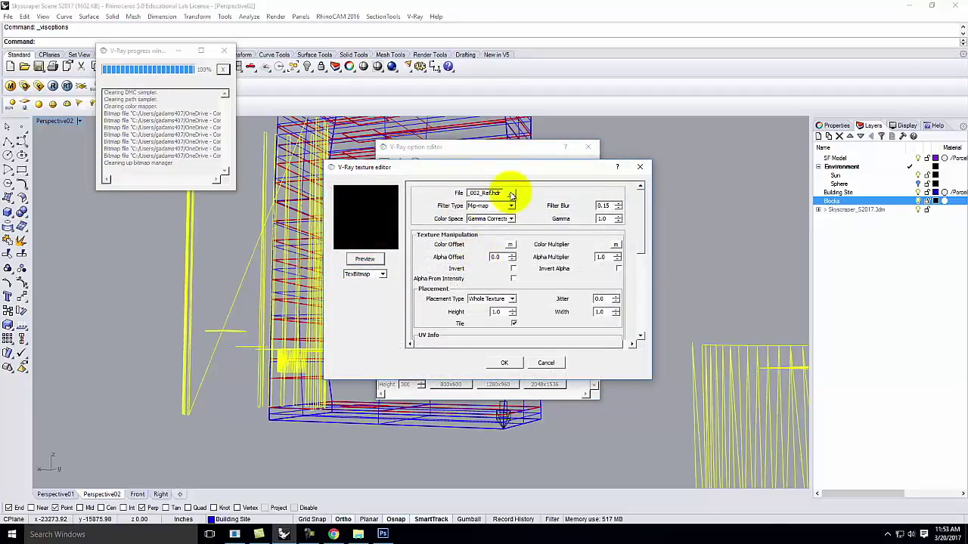
click(512, 193)
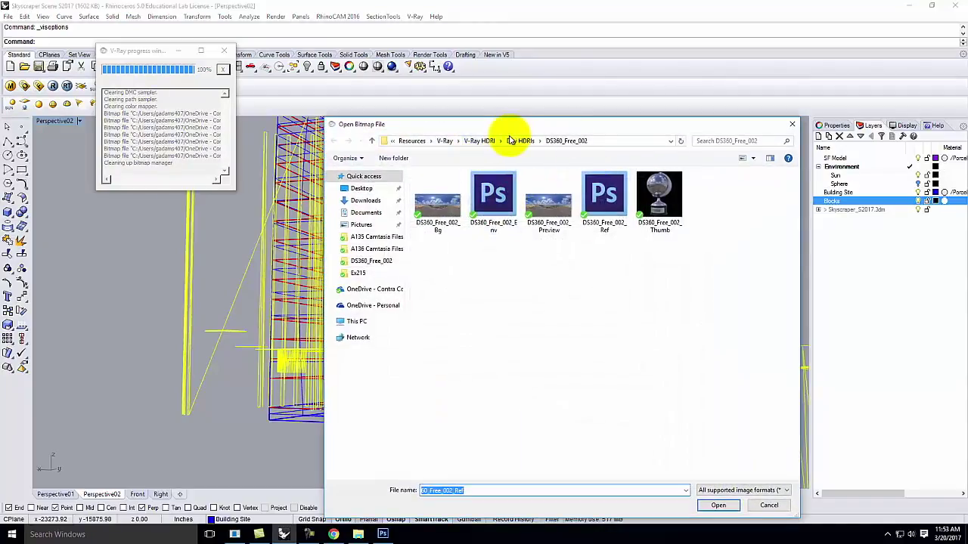
click(511, 142)
click(495, 141)
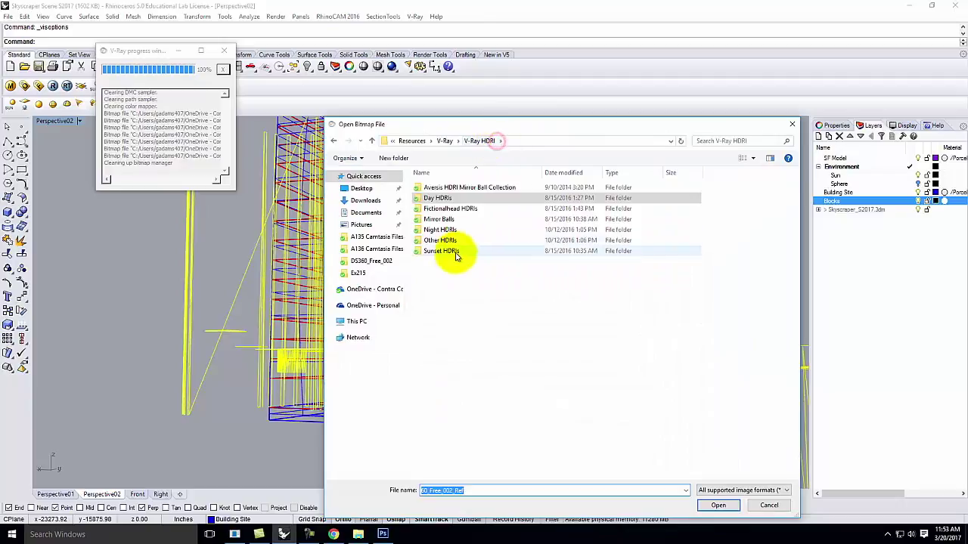
double_click(445, 252)
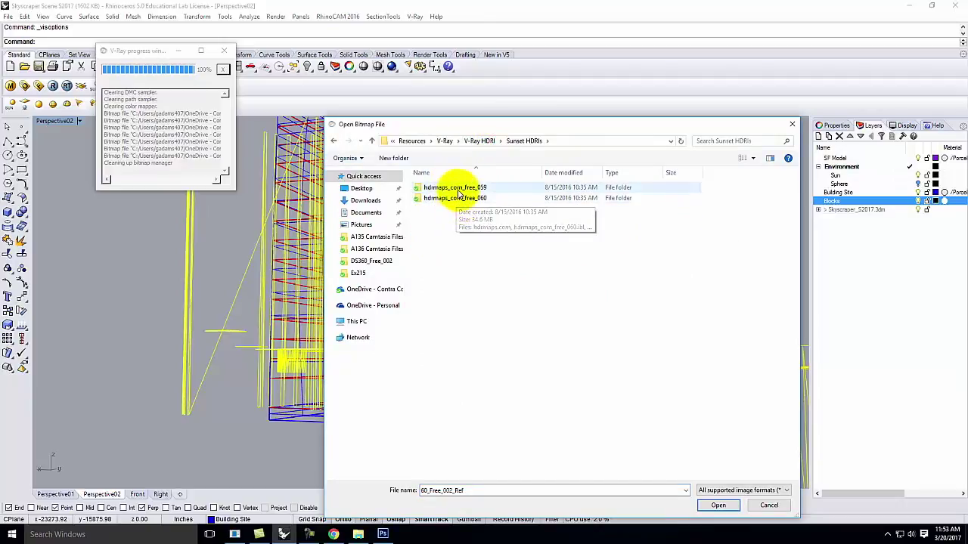
double_click(456, 189)
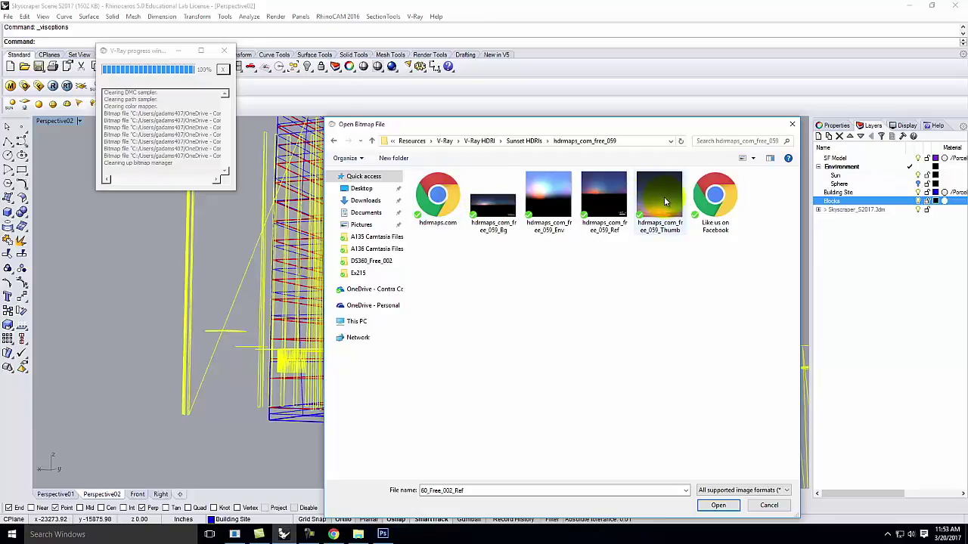
click(604, 200)
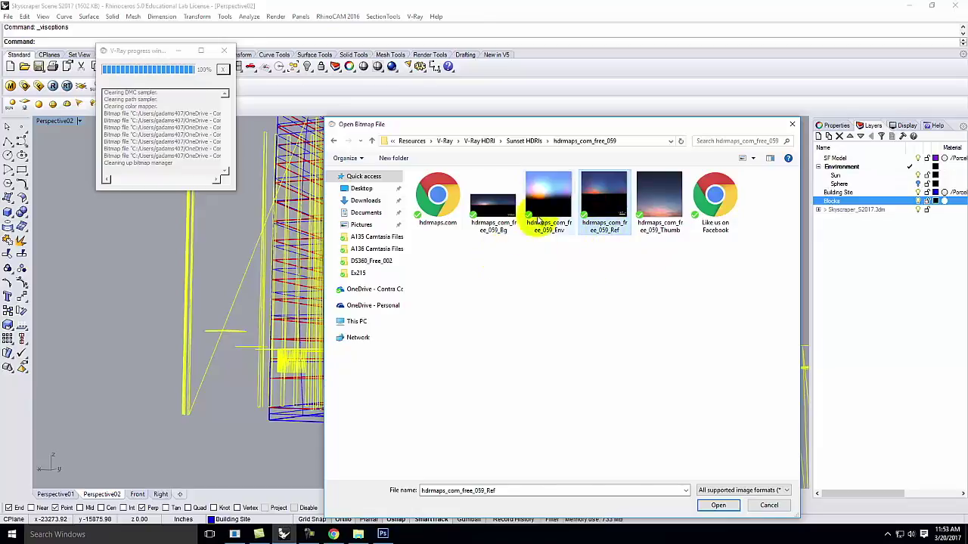
click(718, 505)
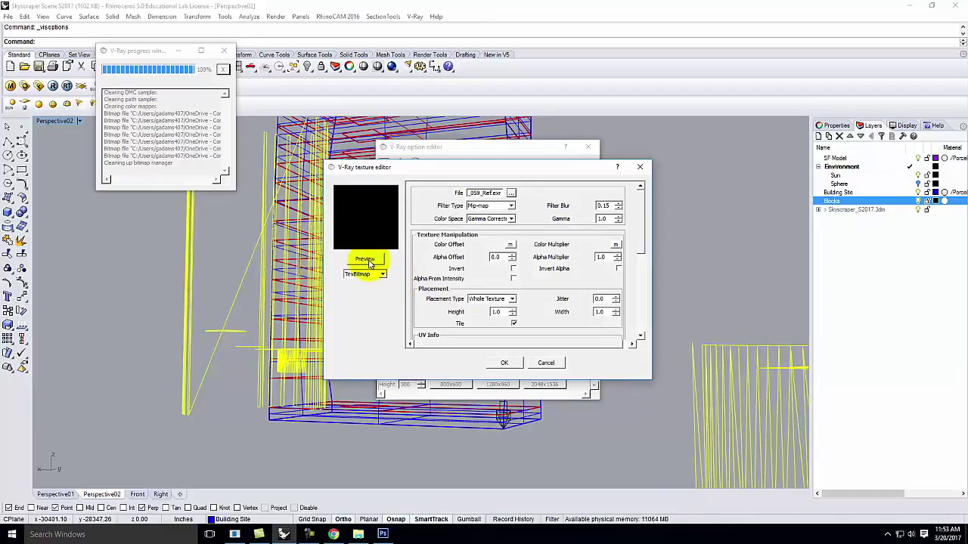
click(357, 273)
click(372, 257)
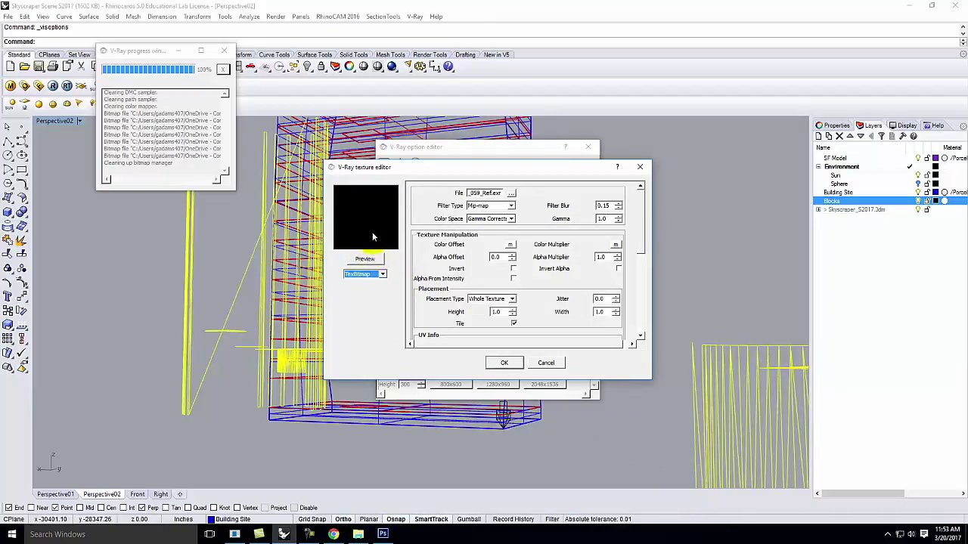
click(503, 362)
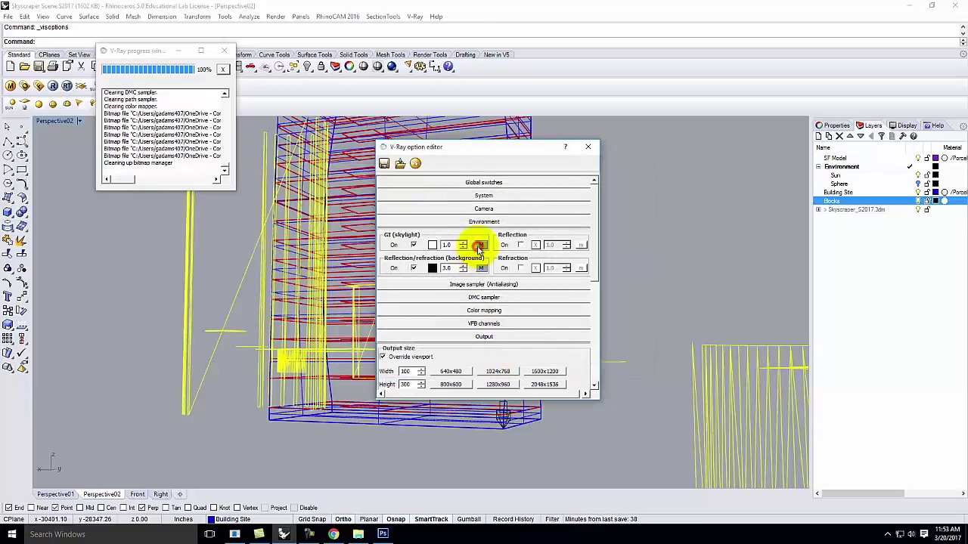
Replace the GI (skylight) texture with hdrmaps_com_free_059_Env from the Sunset HDRIs folder
click(478, 246)
click(510, 194)
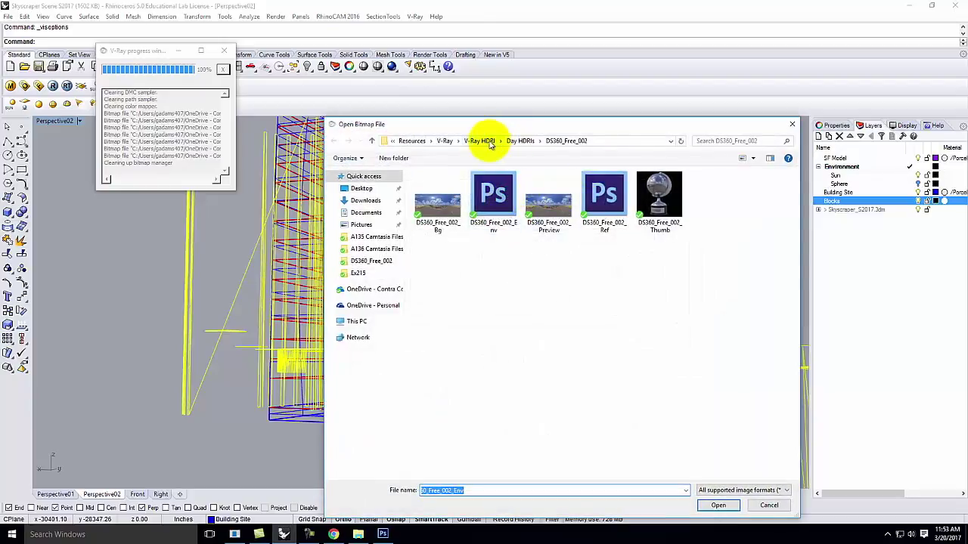
click(484, 142)
double_click(458, 250)
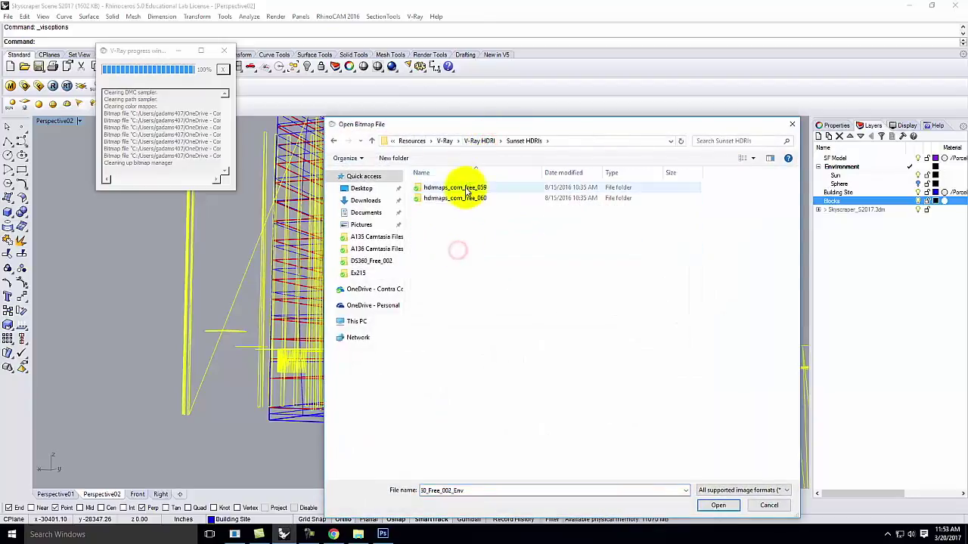
double_click(462, 198)
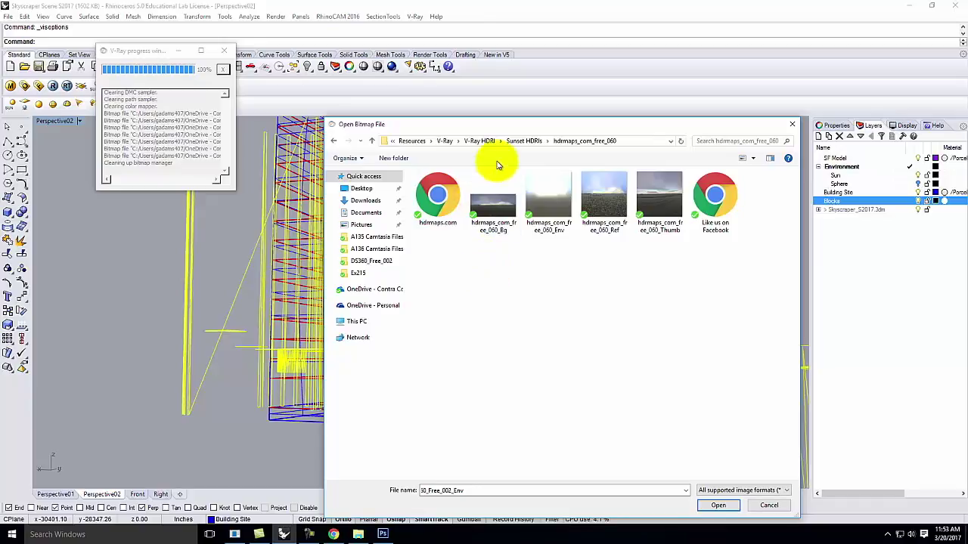
click(526, 142)
double_click(467, 187)
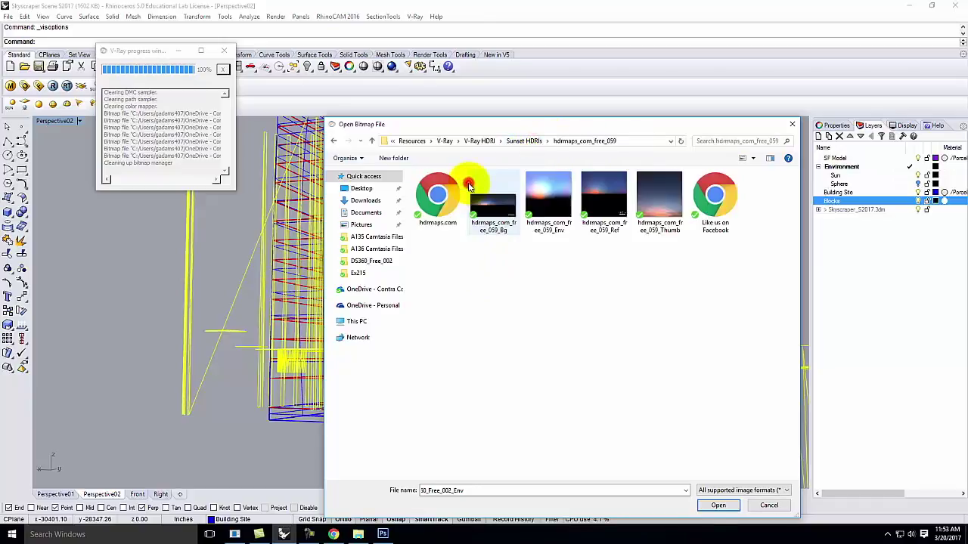
click(547, 201)
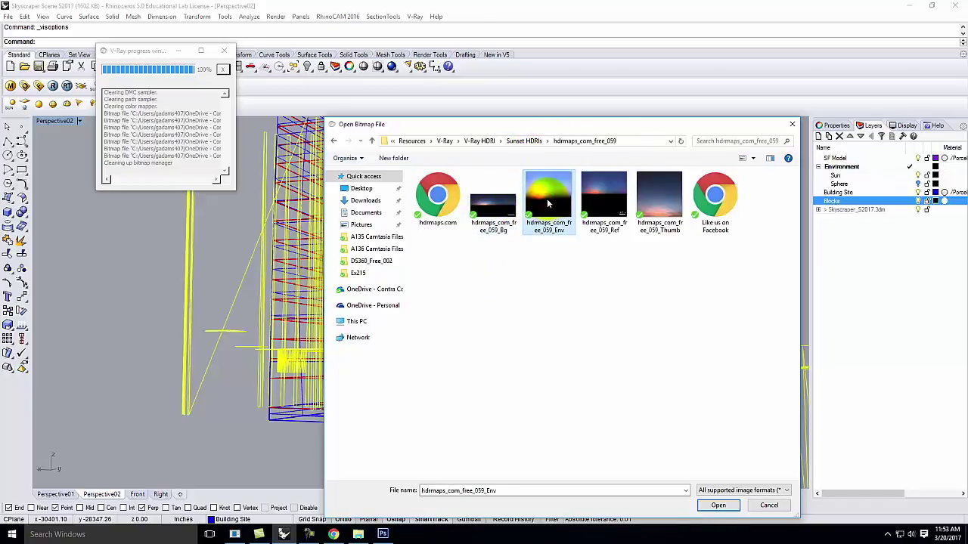
click(718, 506)
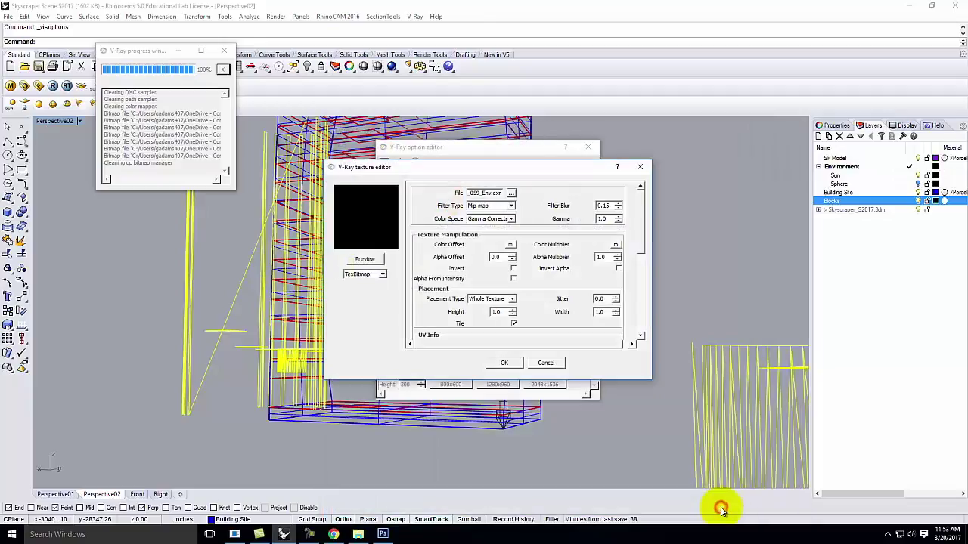
click(505, 363)
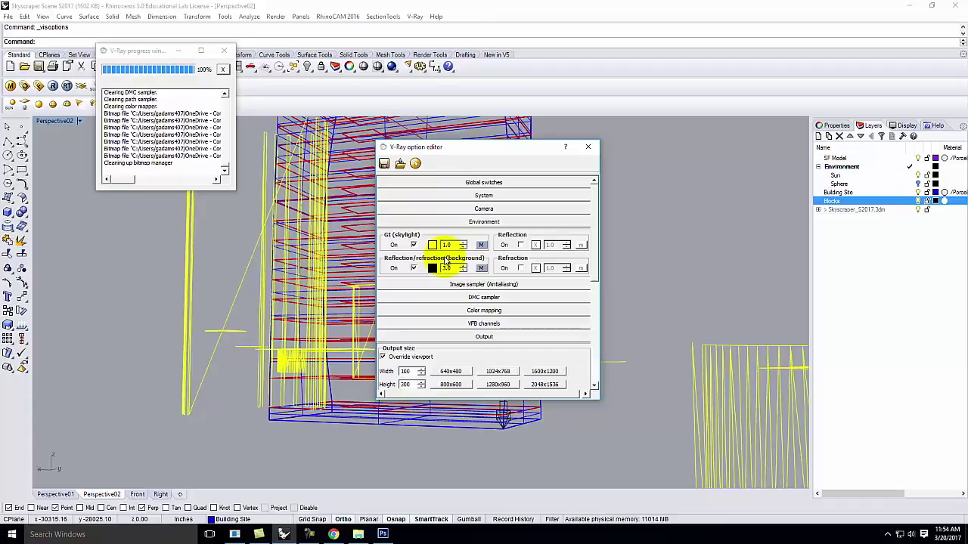
Turn off the Sun layer and set the GI (skylight) intensity to 10
click(924, 175)
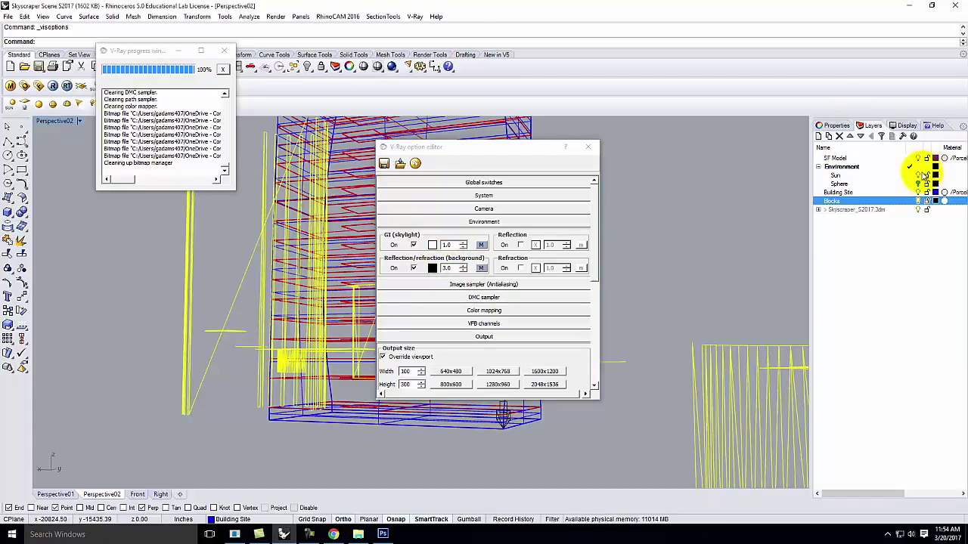
click(918, 176)
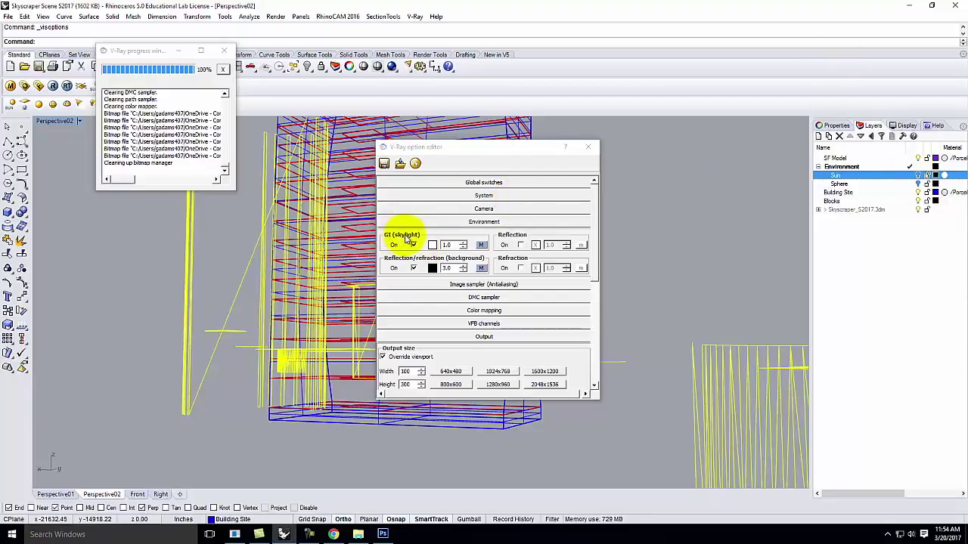
click(456, 244)
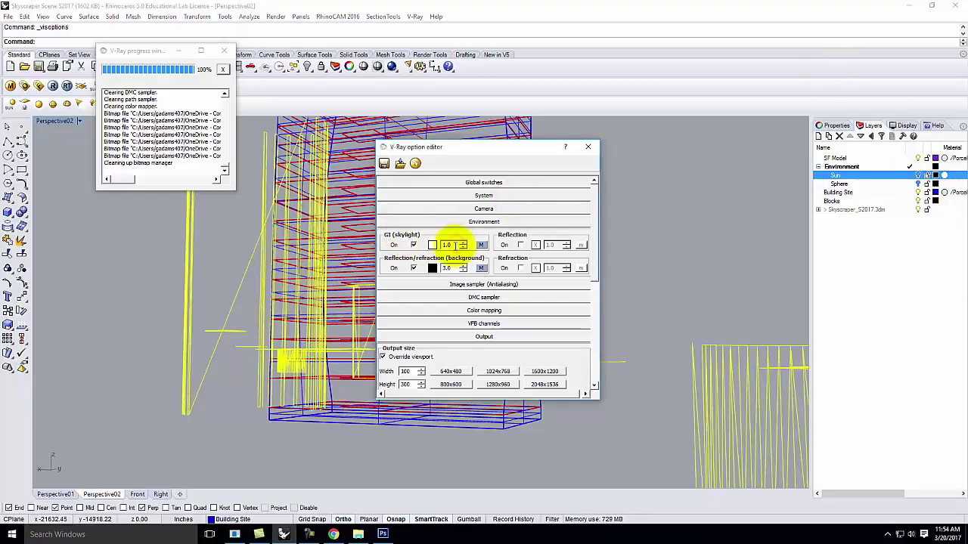
double_click(454, 244)
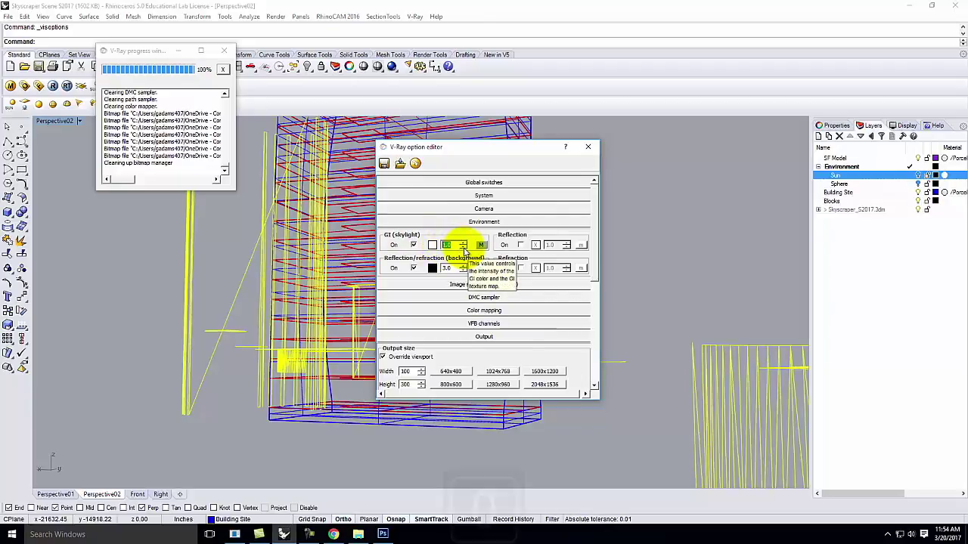
text(10)
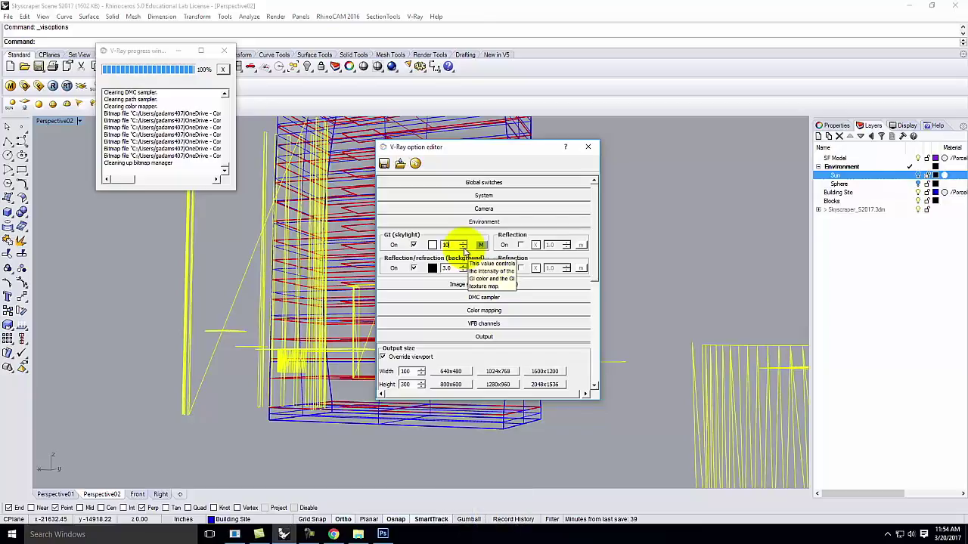
Check the physical camera settings, close the V-Ray options, render Perspective02 and dismiss the resulting frame buffer
click(483, 209)
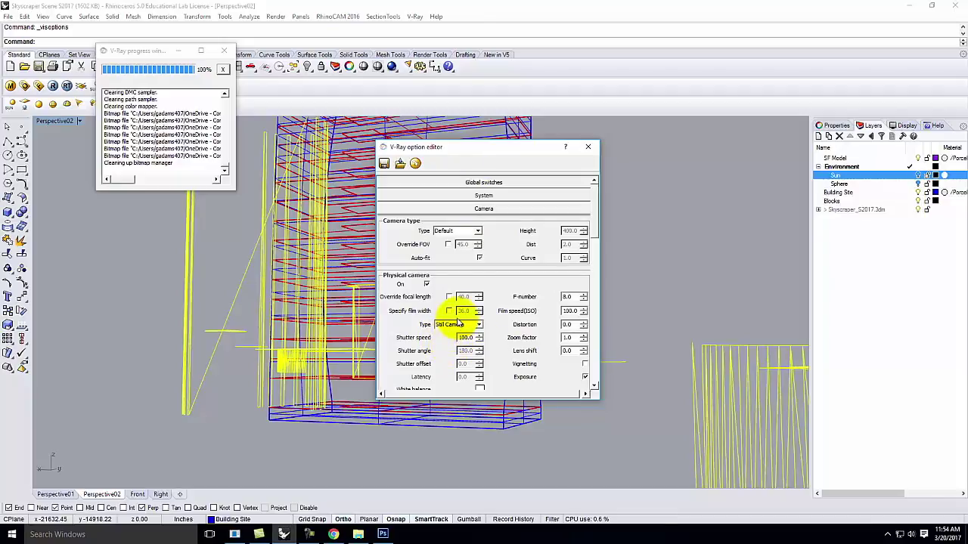
click(589, 146)
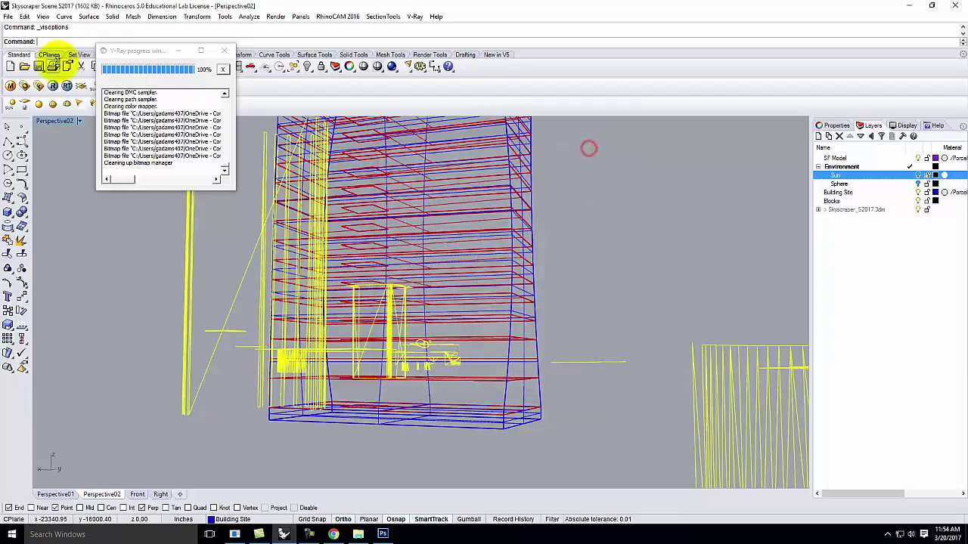
click(53, 85)
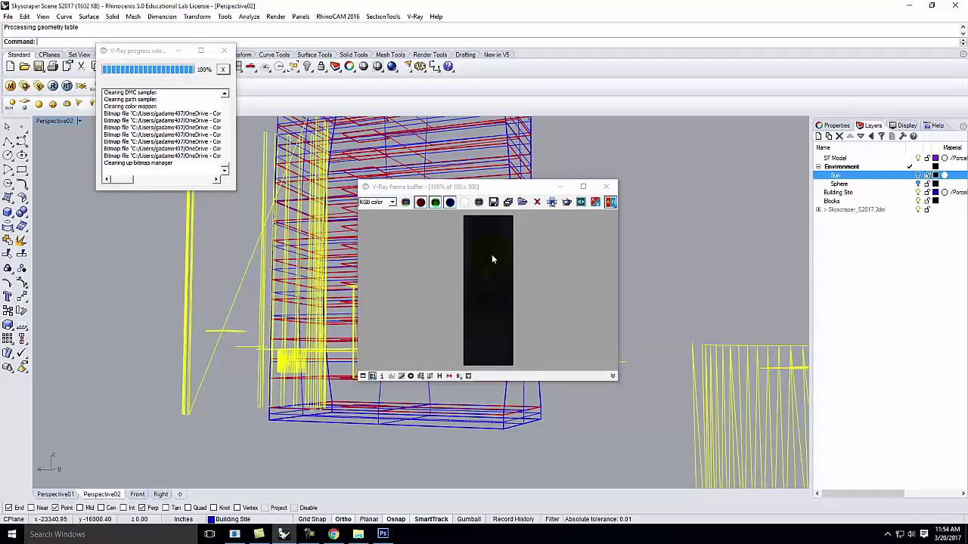
click(605, 186)
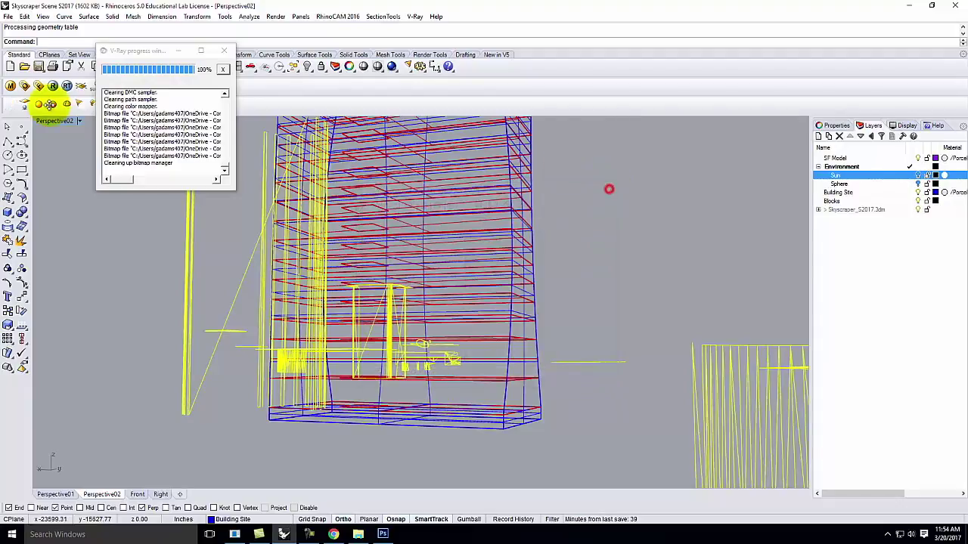
Set the GI (skylight) intensity to 50, render Perspective02 and dismiss the resulting frame buffer
click(24, 85)
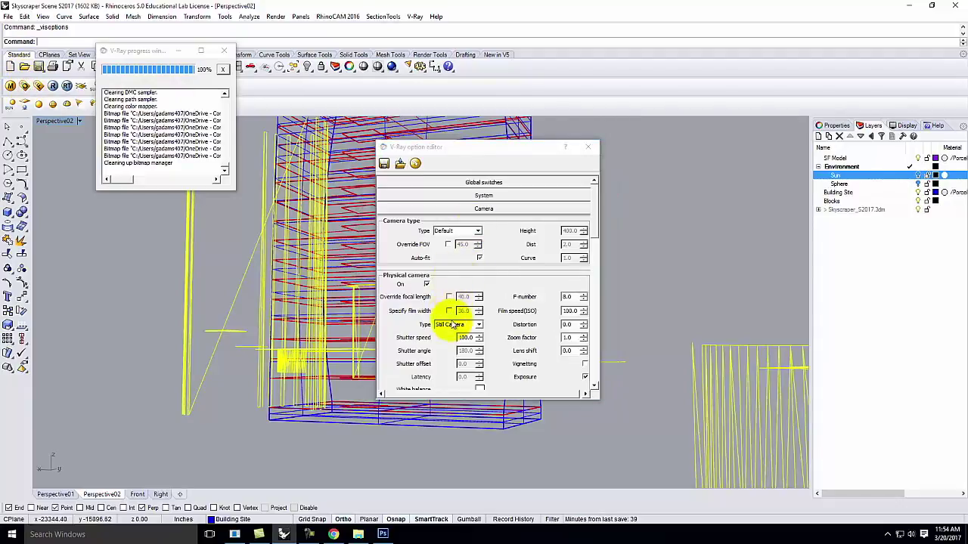
click(460, 208)
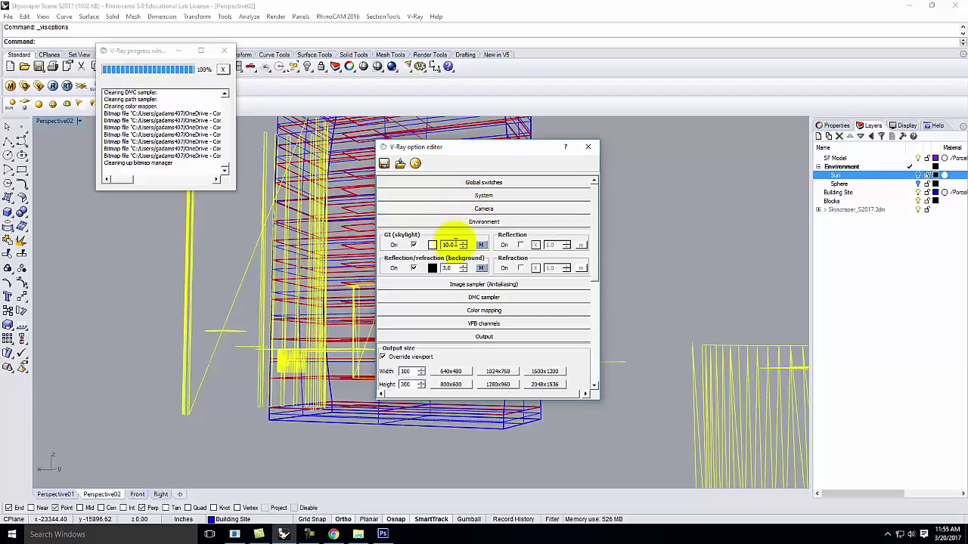
double_click(454, 244)
text(50)
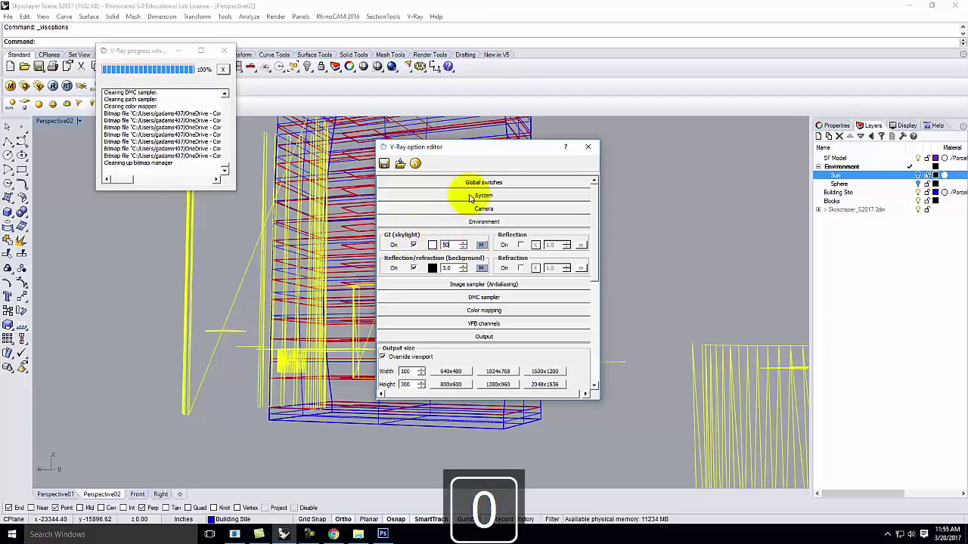
click(588, 146)
click(53, 85)
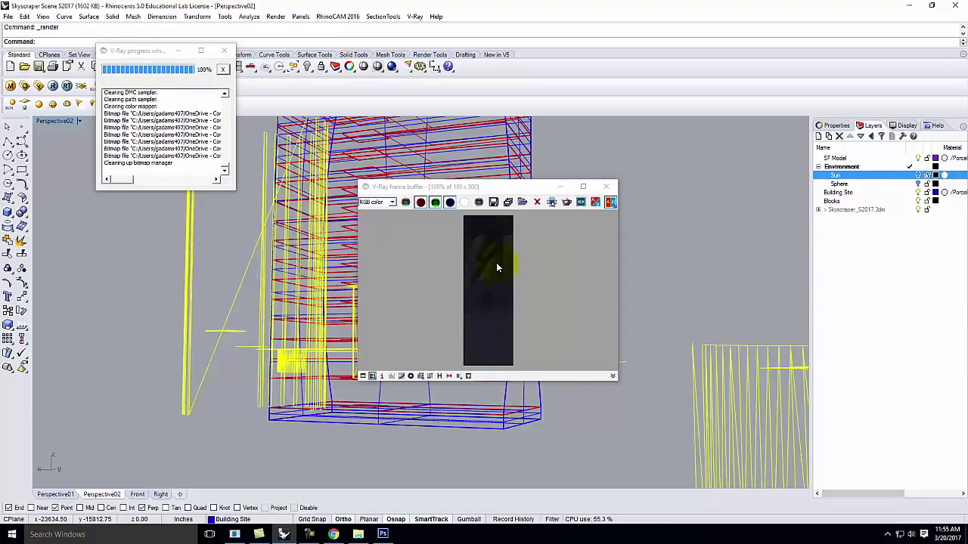
click(606, 187)
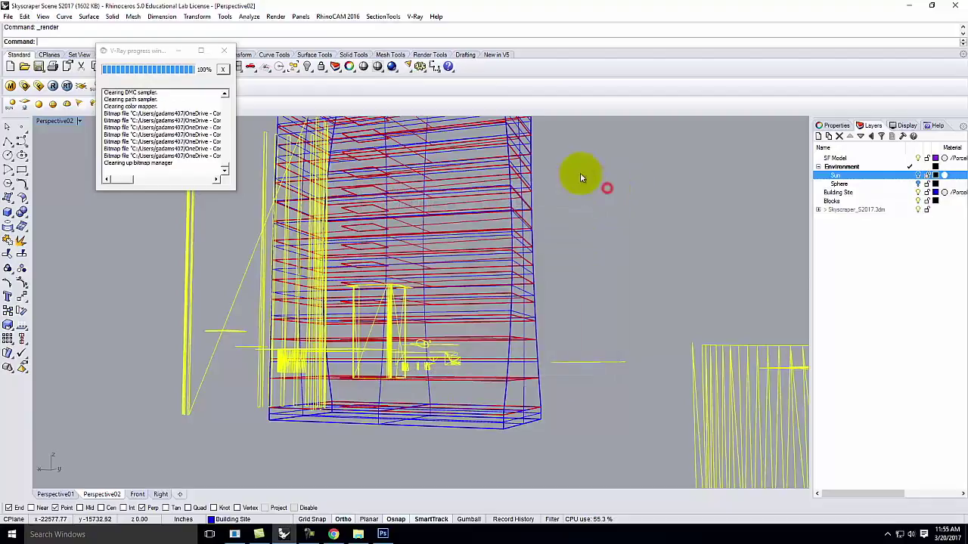
Check the recommended GI (skylight) value for Sunset Scene 2 on the V-Ray Quick Rendering Setups page in Chrome
click(332, 534)
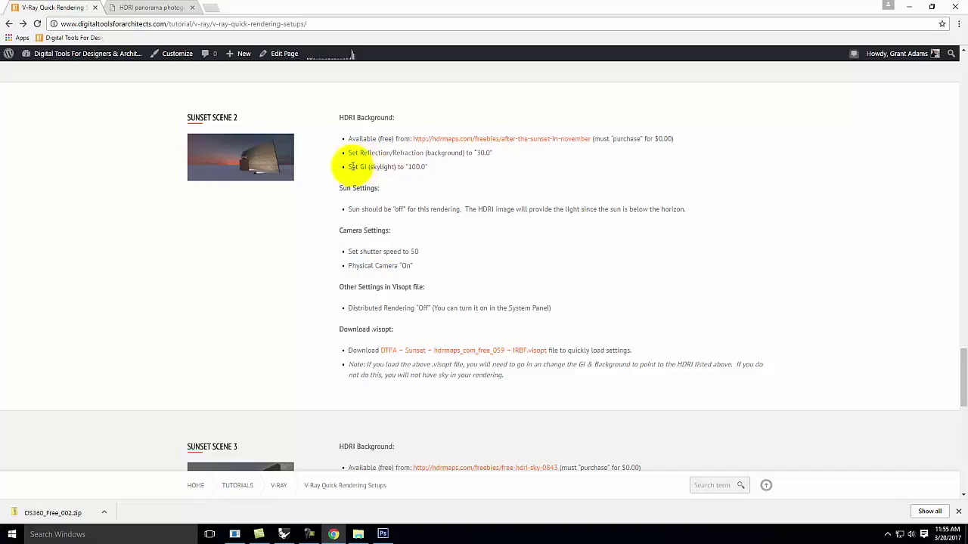
drag(347, 167, 435, 168)
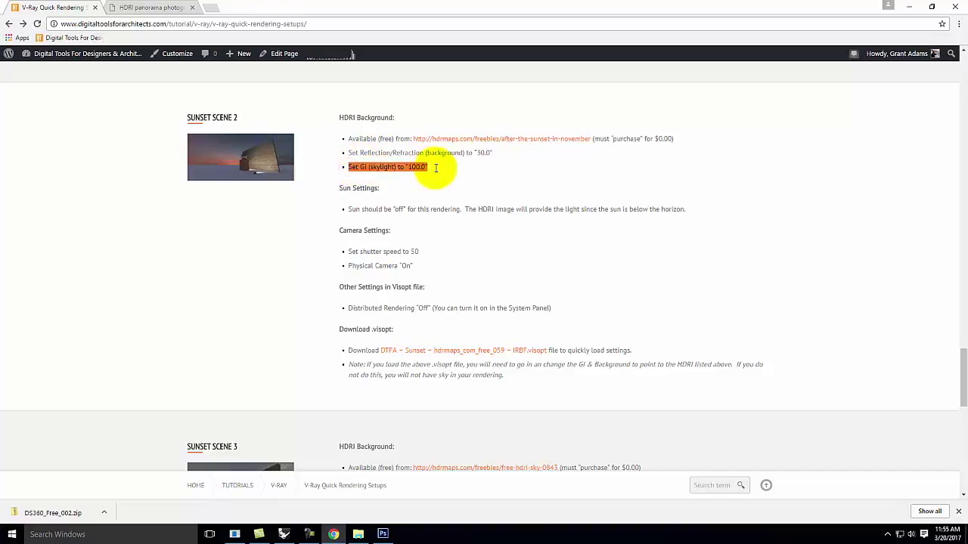
click(908, 6)
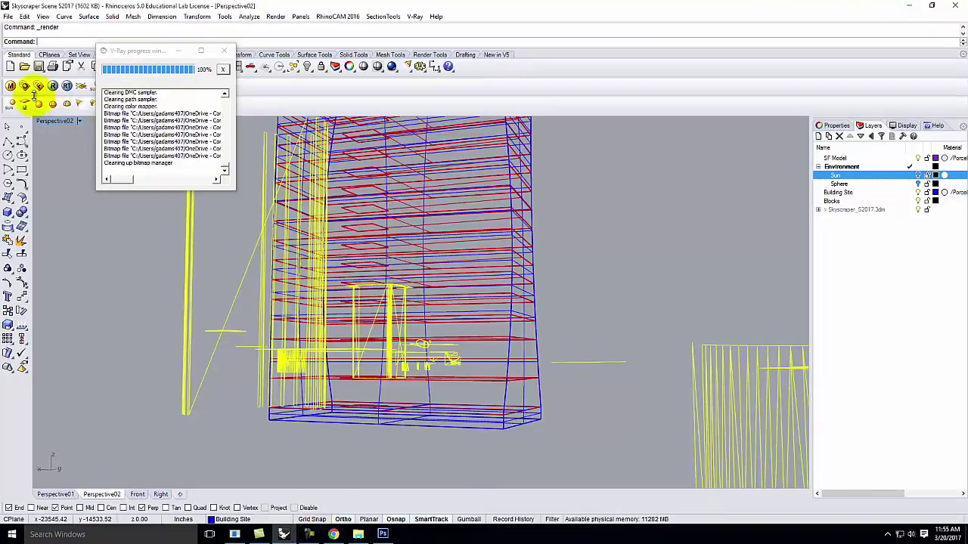
Set the GI (skylight) intensity to 100, render Perspective02 again and dismiss the frame buffer
click(24, 87)
double_click(451, 245)
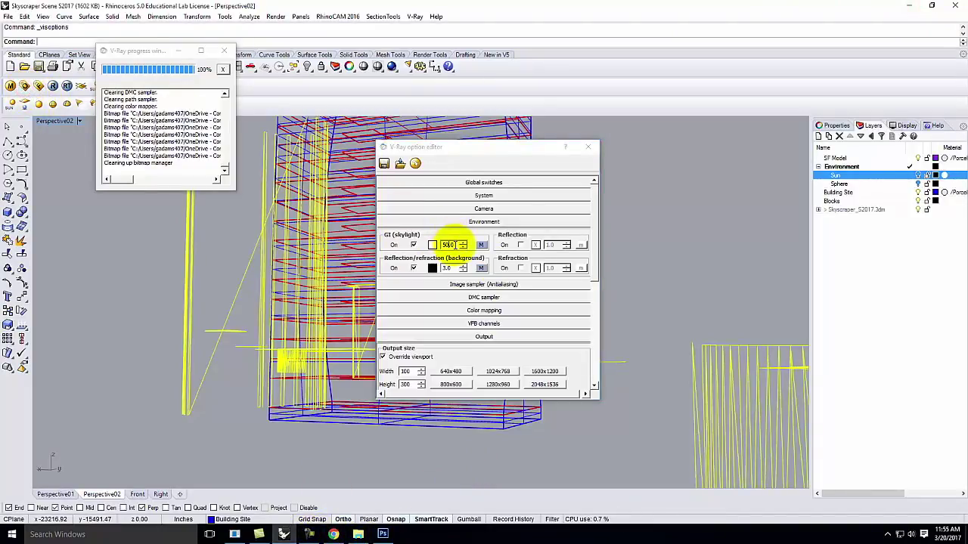
text(100)
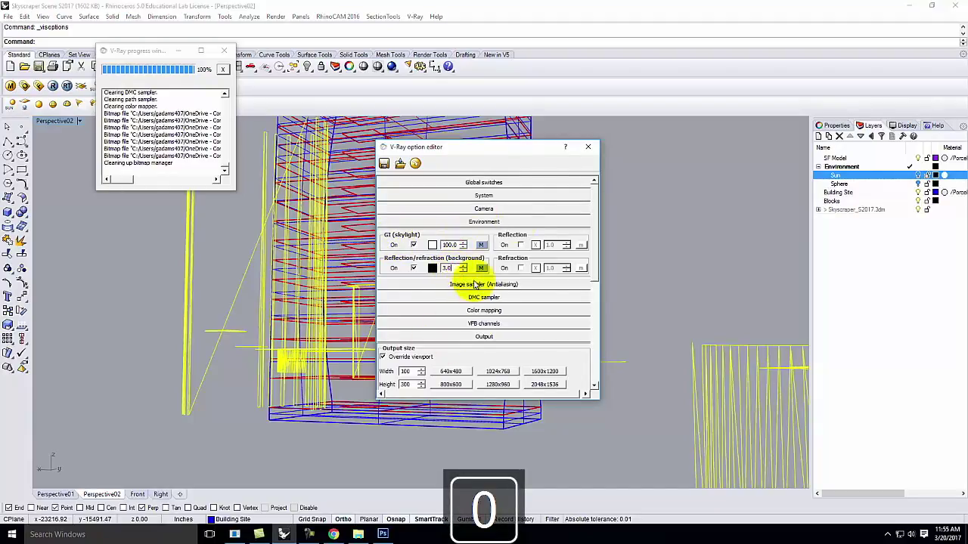
click(588, 146)
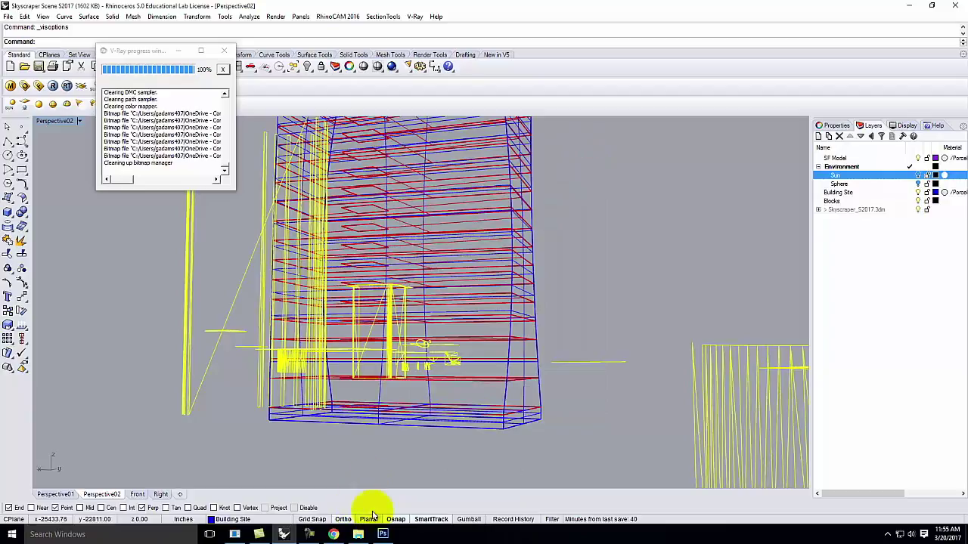
click(53, 85)
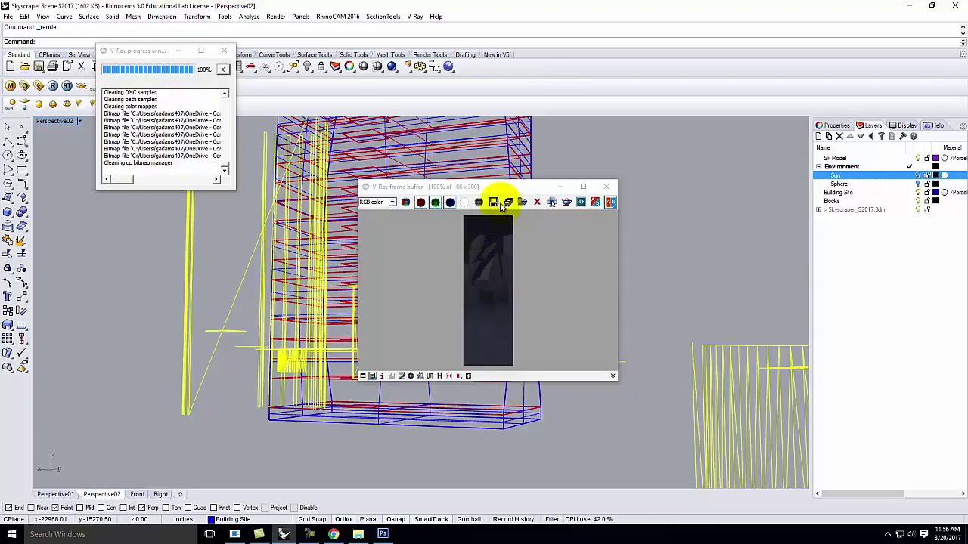
click(604, 185)
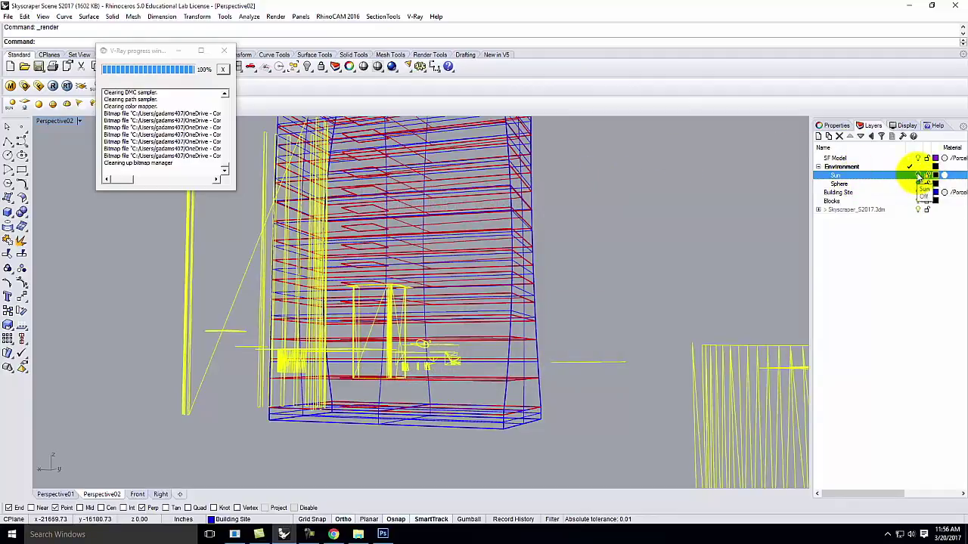
Turn off the Building Site and Blocks layers and turn on the Sphere layer
click(919, 192)
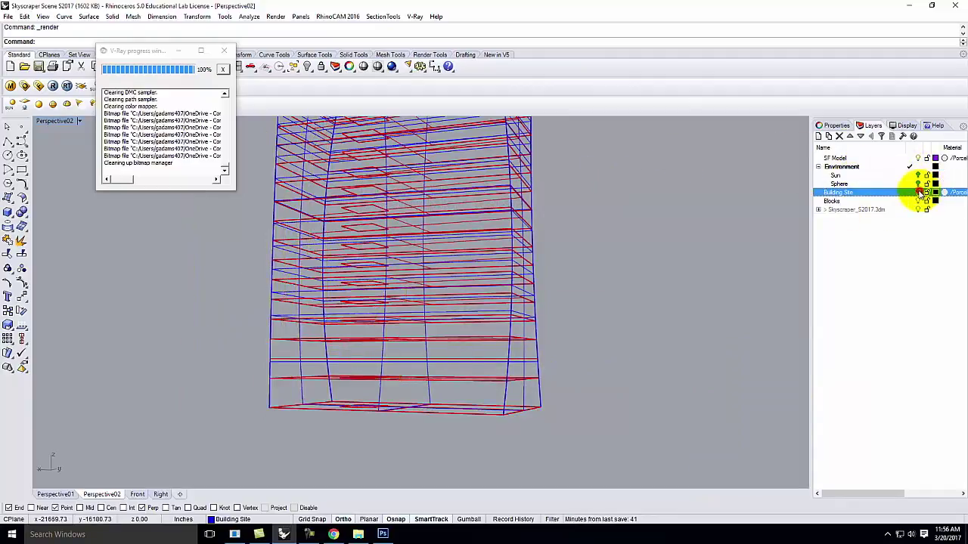
click(918, 200)
click(917, 184)
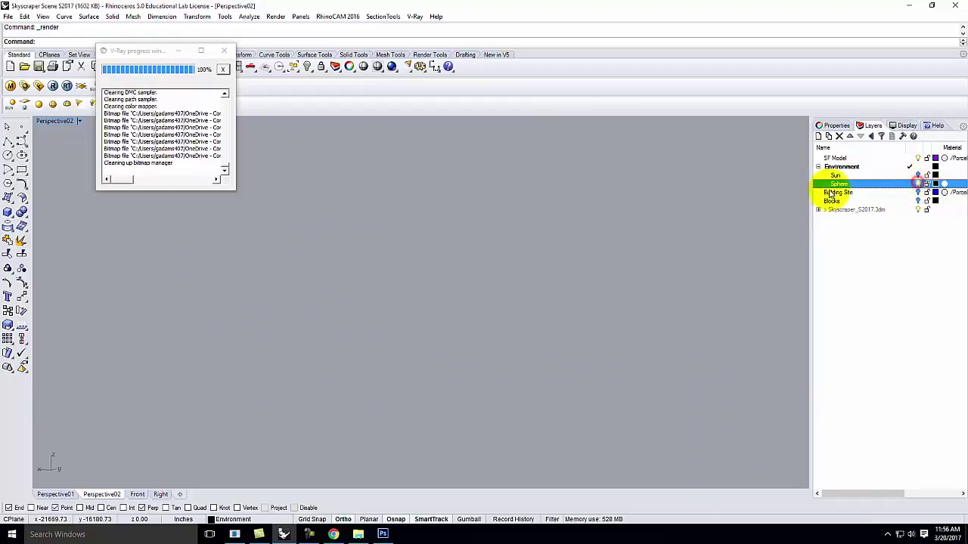
Frame the sphere and its ground plane closely in Perspective02, test-render them and dismiss the frame buffer
scroll(454, 295, down, 5)
right_drag(321, 204, 408, 282)
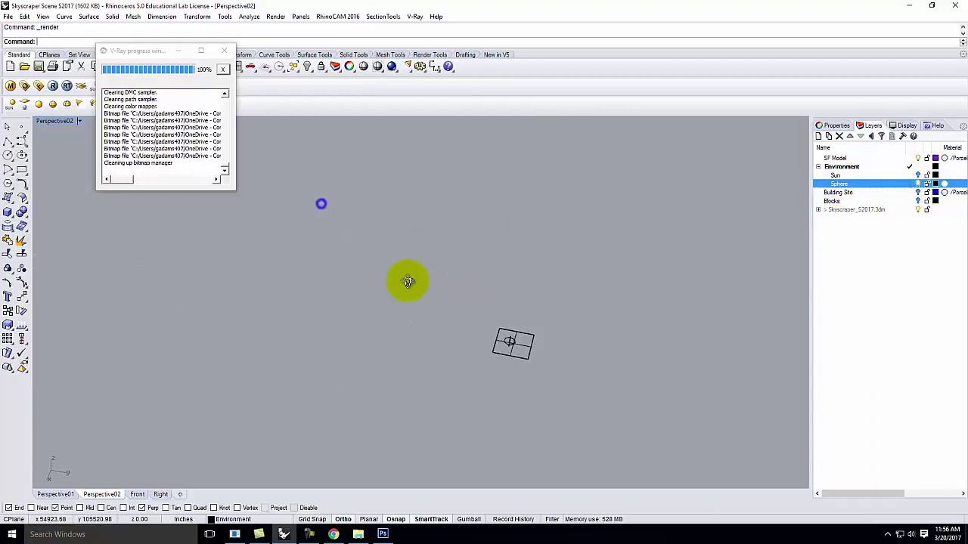
scroll(495, 362, up, 3)
right_drag(499, 361, 560, 199)
right_drag(528, 281, 593, 260)
scroll(639, 214, up, 5)
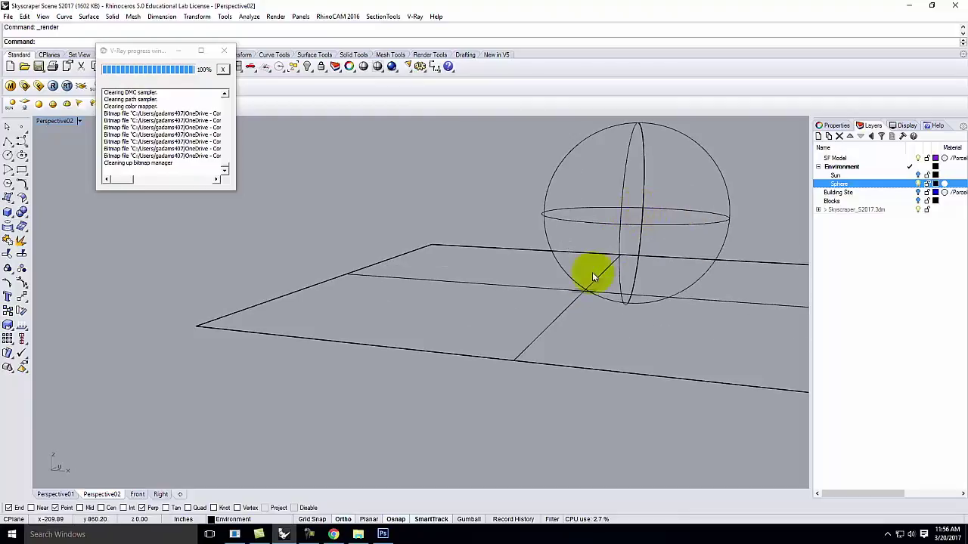
click(53, 88)
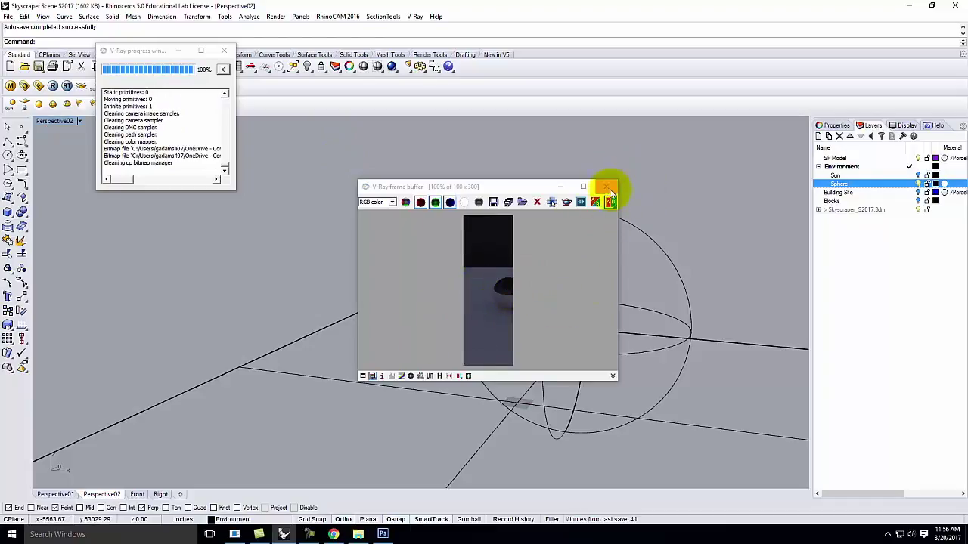
click(607, 187)
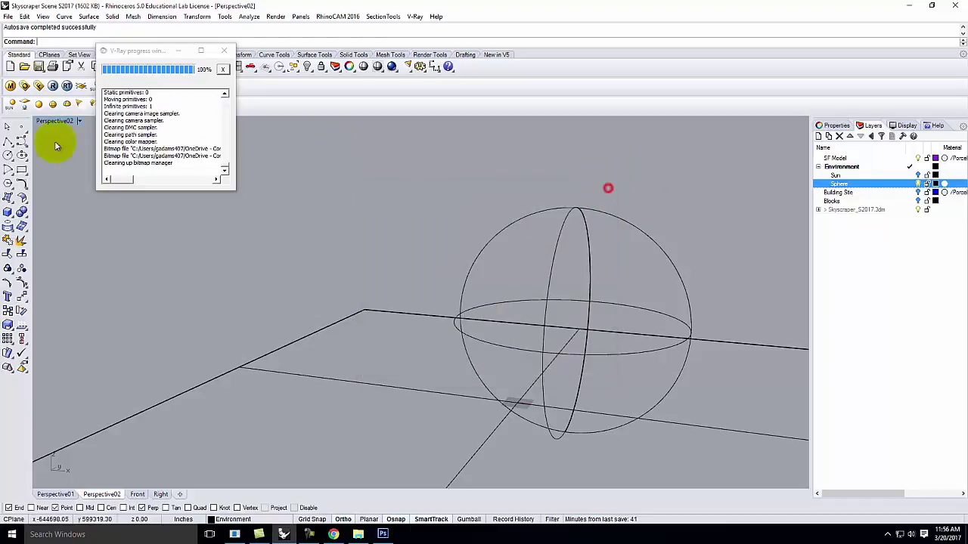
Open the V-Ray options and compare them with the Sunset Scene 2 settings on the web page in Chrome
click(25, 86)
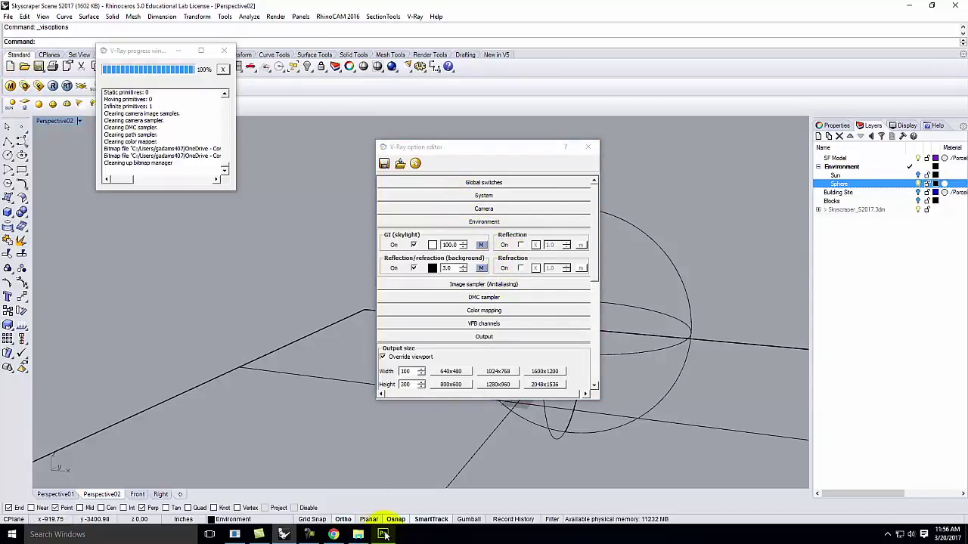
click(333, 534)
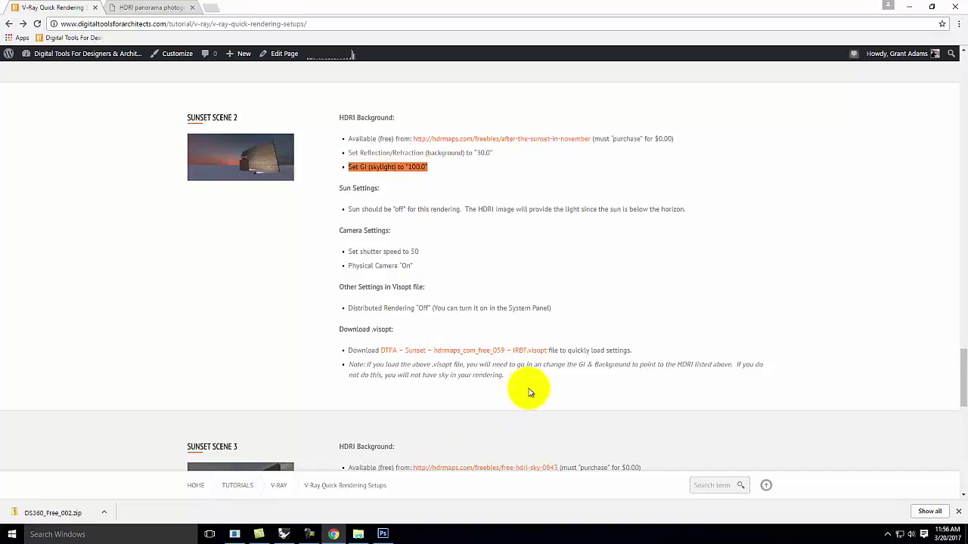
click(284, 533)
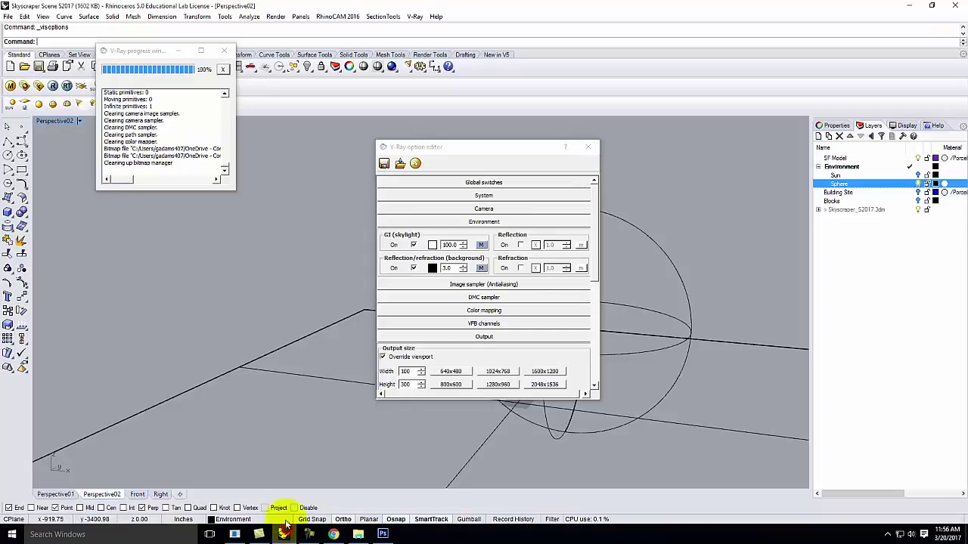
click(400, 165)
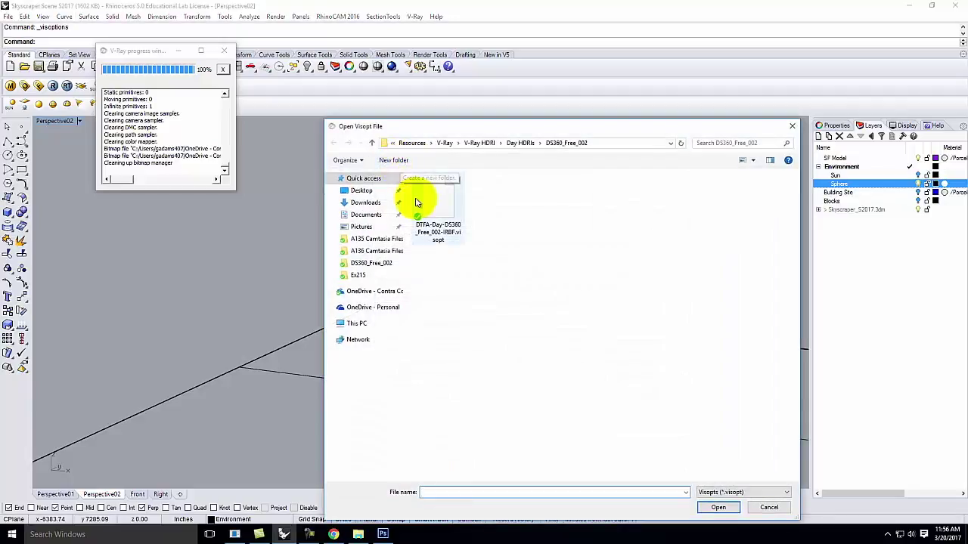
click(482, 142)
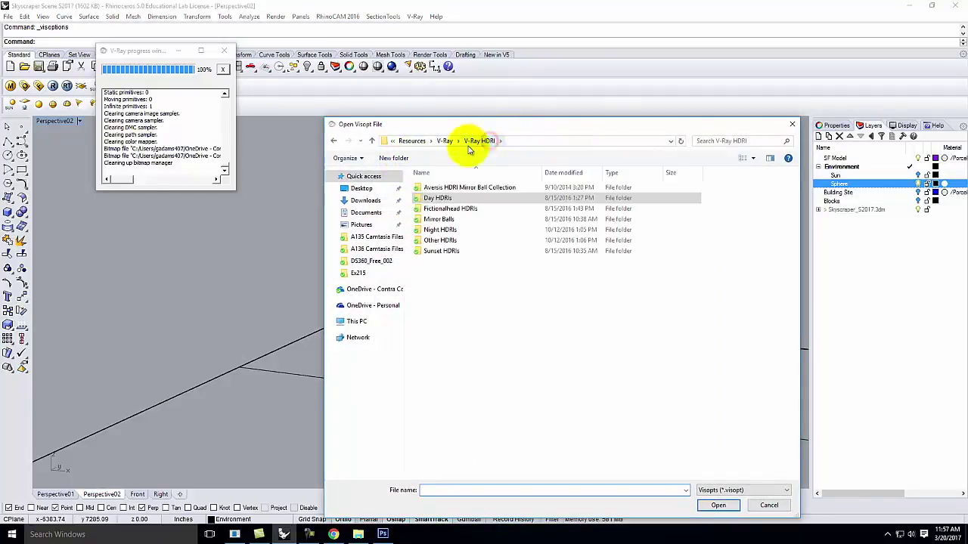
double_click(438, 250)
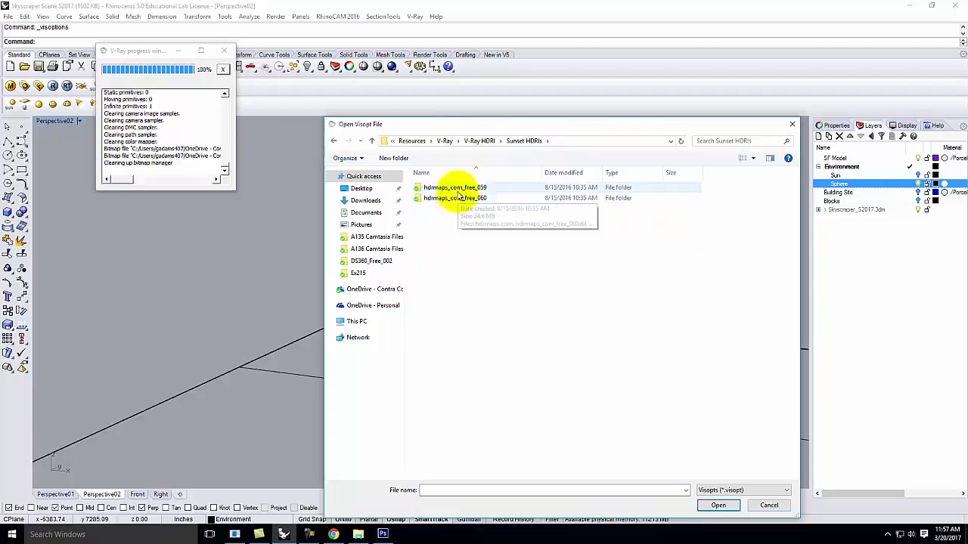
double_click(458, 189)
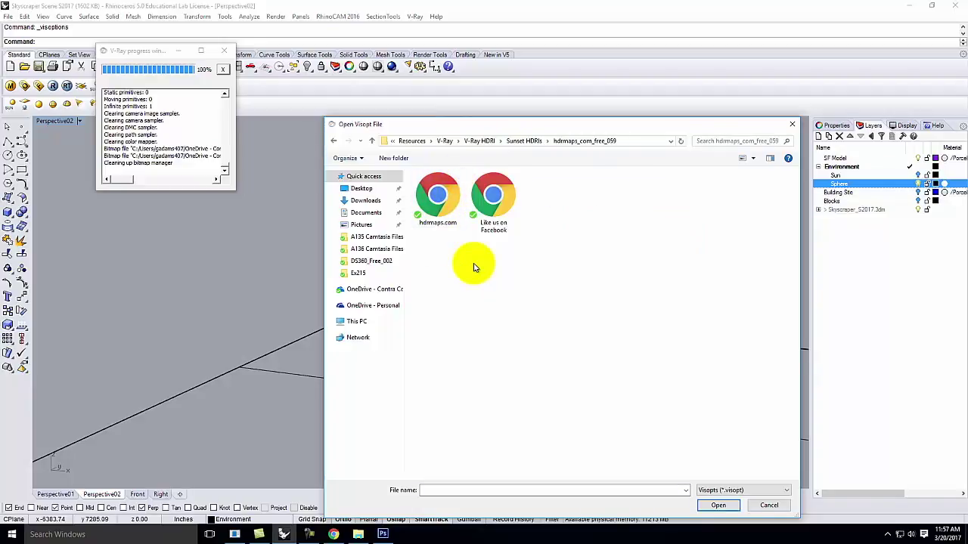
click(529, 143)
click(768, 505)
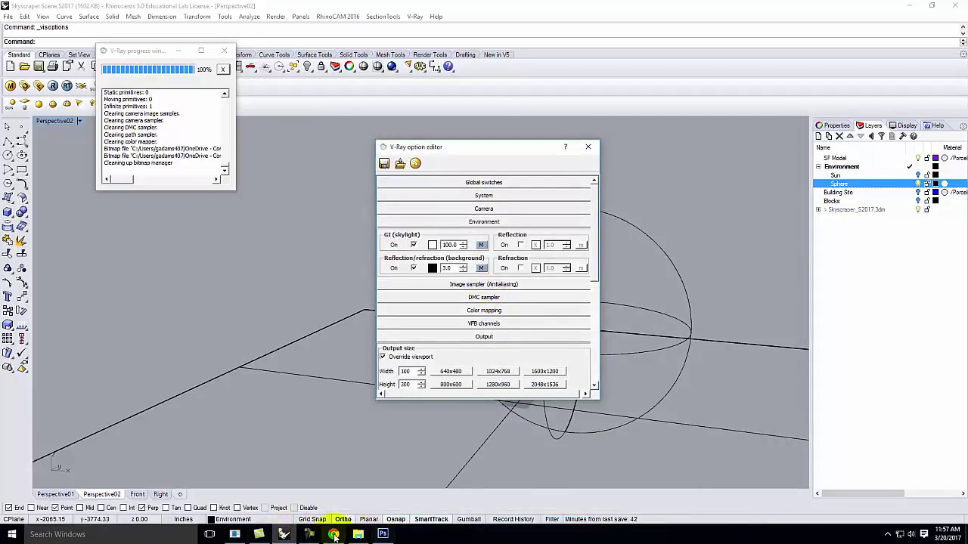
Switch to Chrome and start saving the DTFA-Sunset-hdrmaps_com_free_059-IRBF.visopt file linked under Sunset Scene 2
click(334, 534)
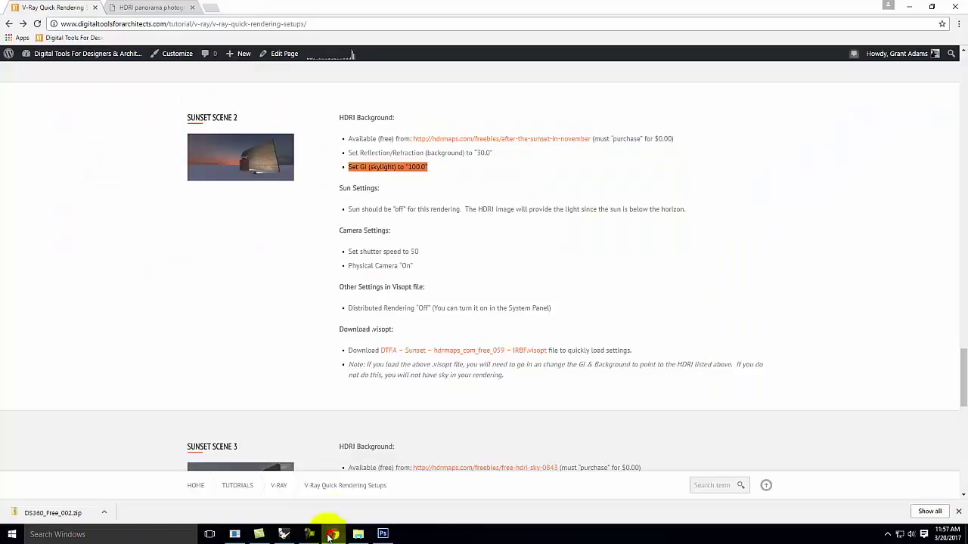
click(425, 352)
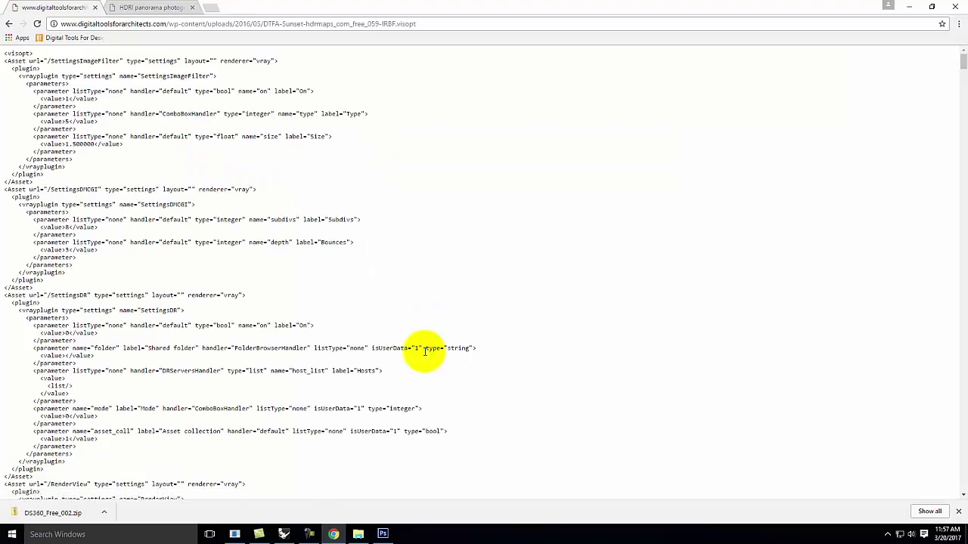
drag(215, 314, 234, 274)
click(9, 24)
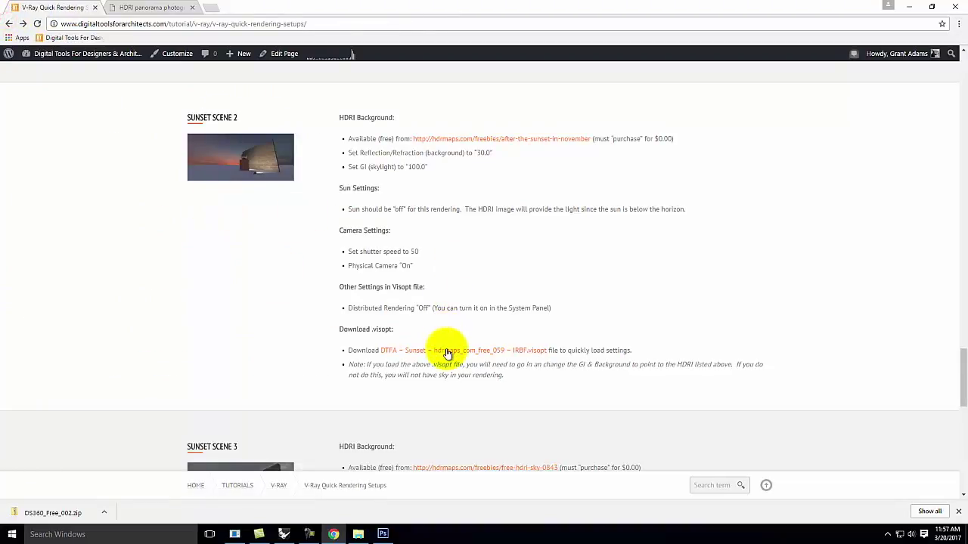
right_click(446, 351)
click(476, 401)
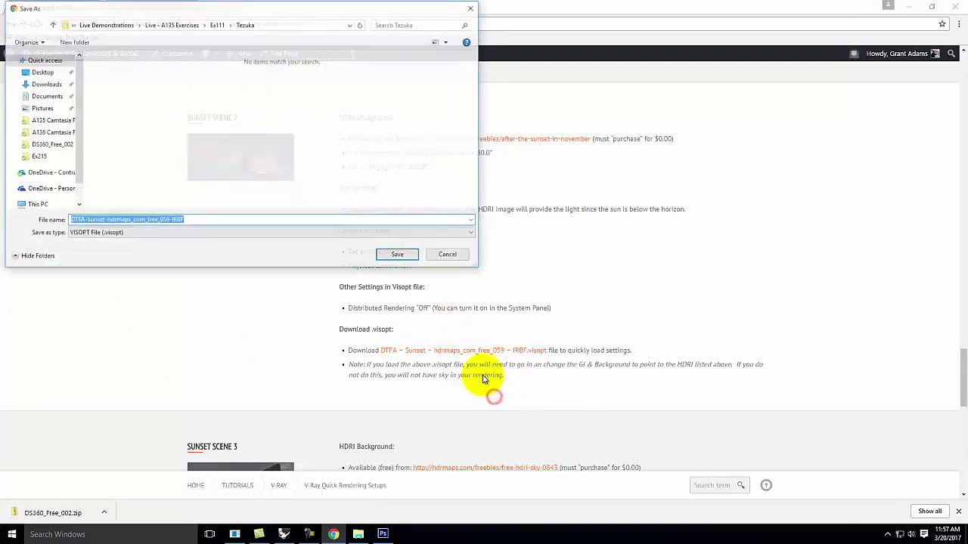
Save the visopt file in the OneDrive folder Resources > V-Ray > V-Ray HDRI > Sunset HDRIs > hdrmaps_com_free_059
click(48, 177)
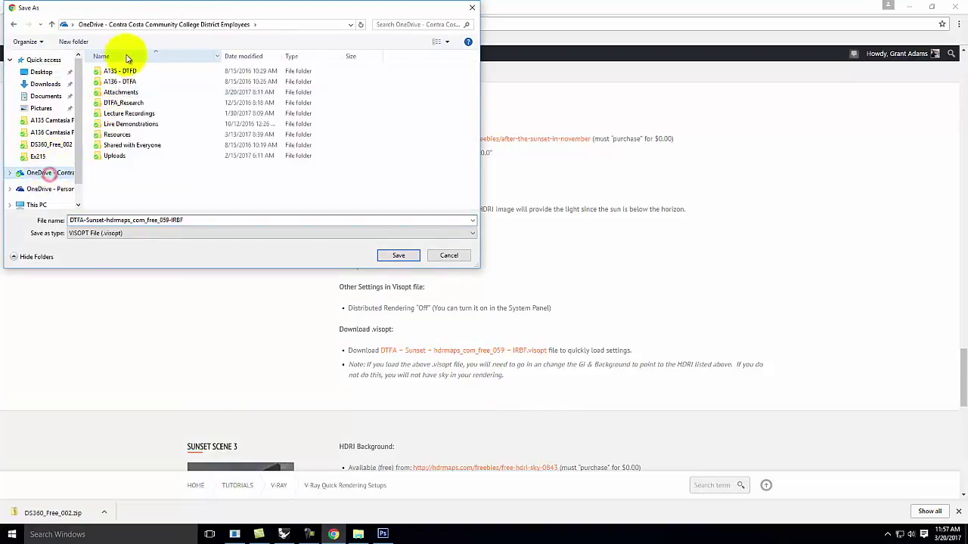
double_click(119, 135)
double_click(127, 165)
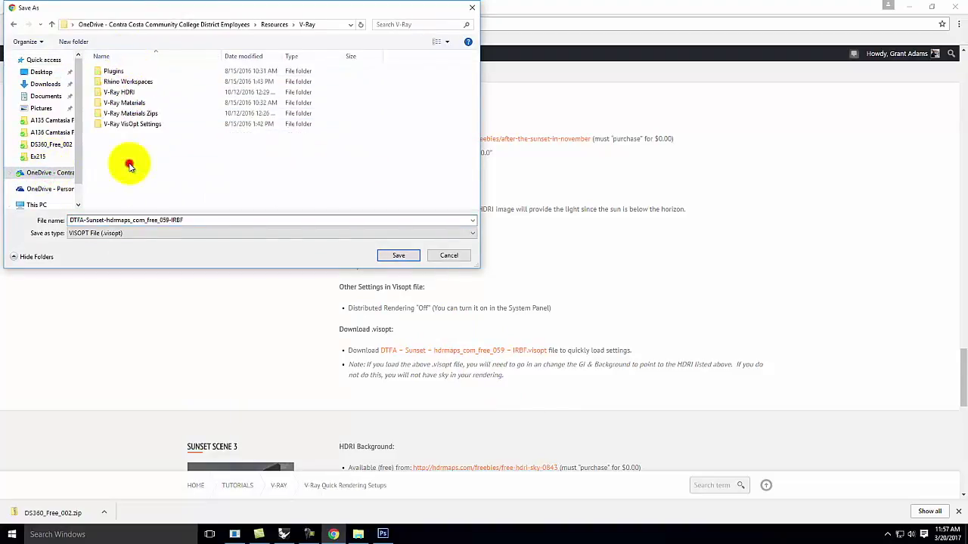
double_click(127, 93)
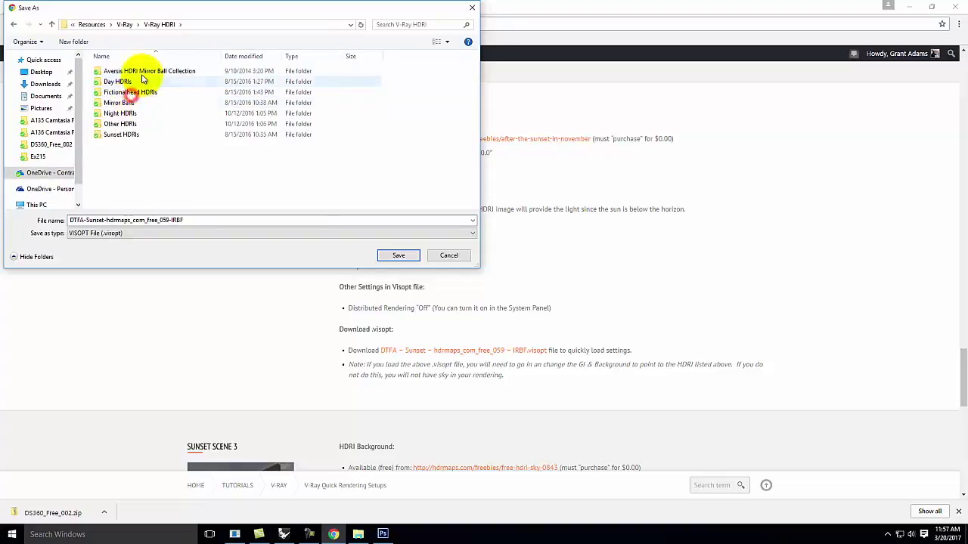
double_click(121, 133)
double_click(133, 71)
right_click(176, 125)
click(129, 125)
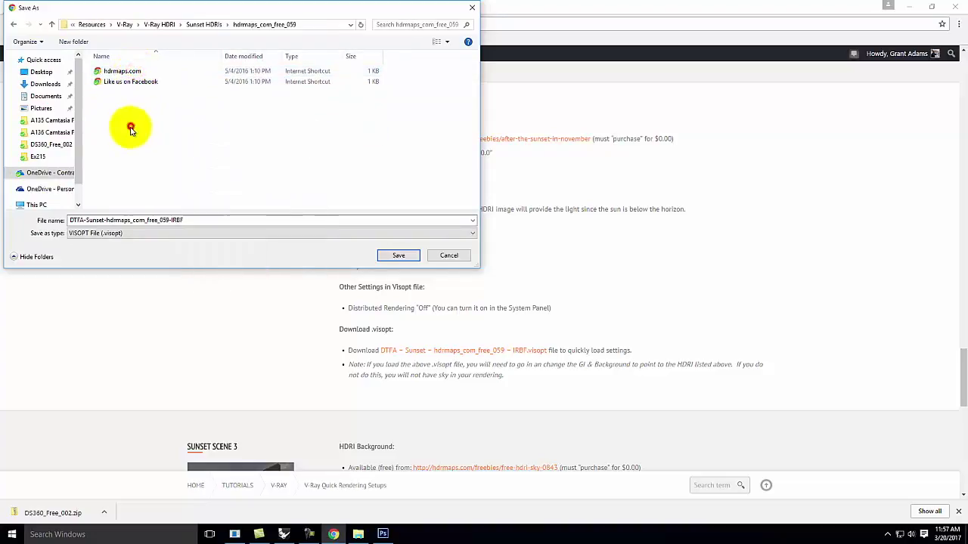
click(401, 254)
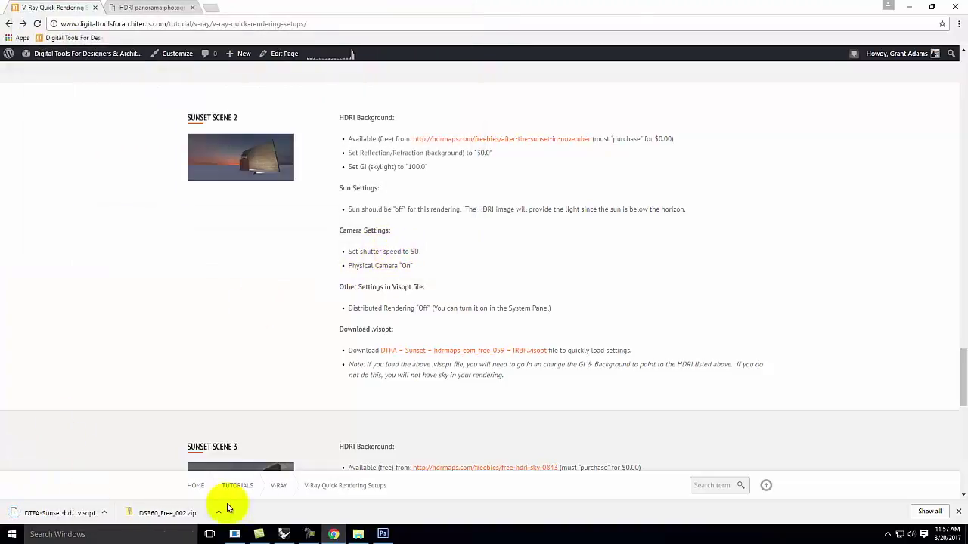
Switch to Rhino, load DTFA-Sunset-hdrmaps_com_free_059-IRBF.visopt from Sunset HDRIs > hdrmaps_com_free_059 into the V-Ray options, and close the option editor
click(289, 537)
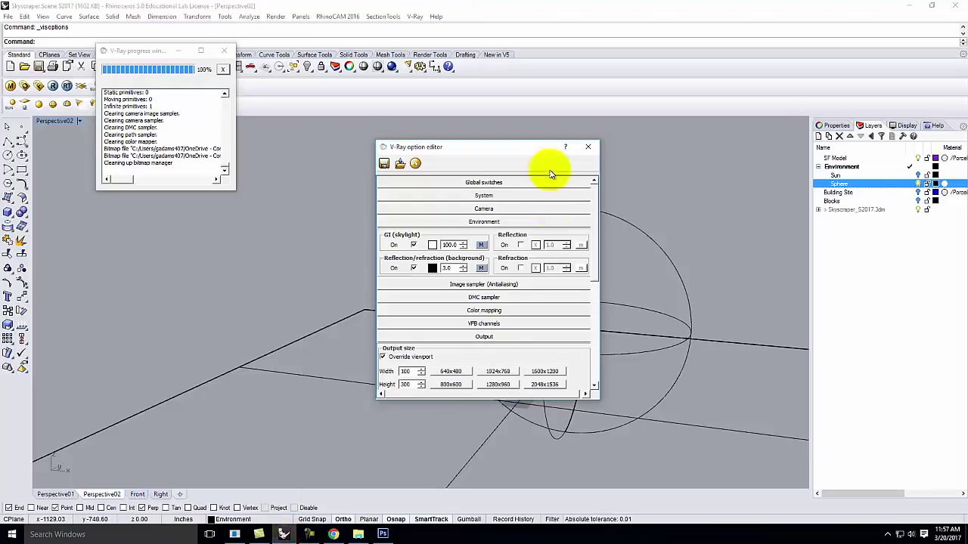
click(400, 163)
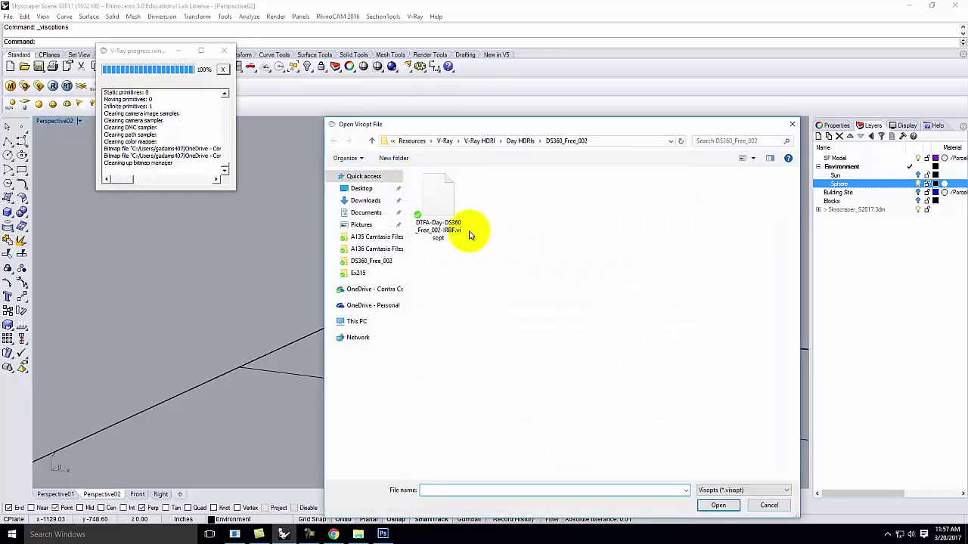
click(479, 141)
double_click(430, 253)
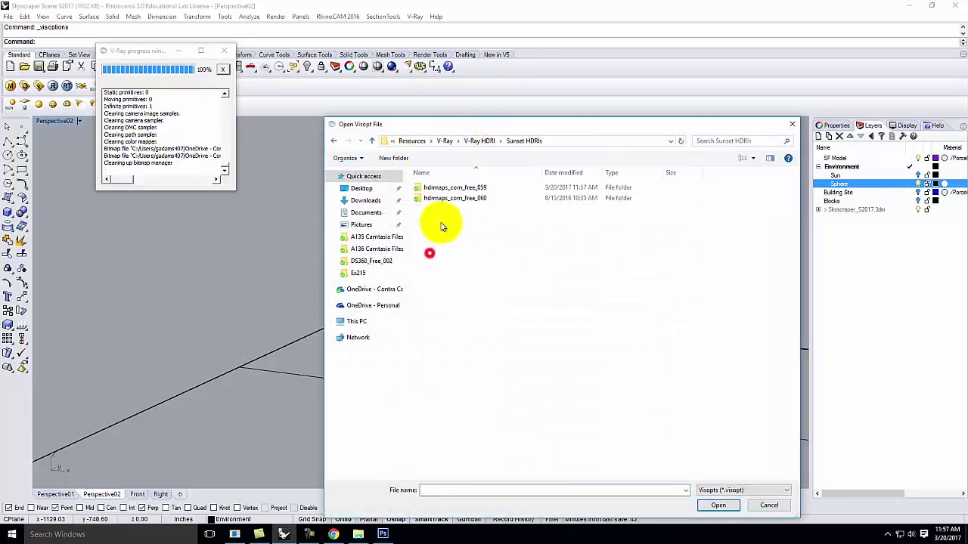
double_click(437, 187)
click(441, 200)
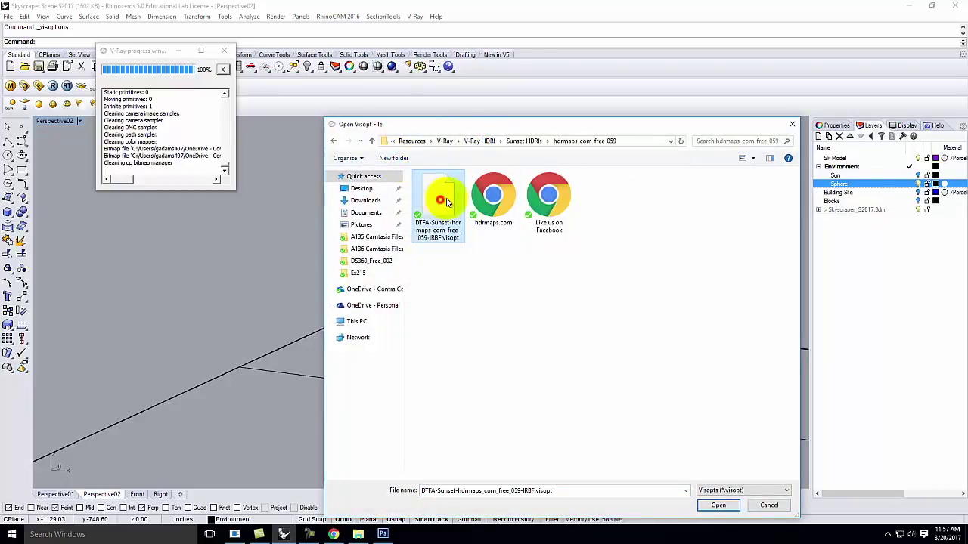
click(718, 505)
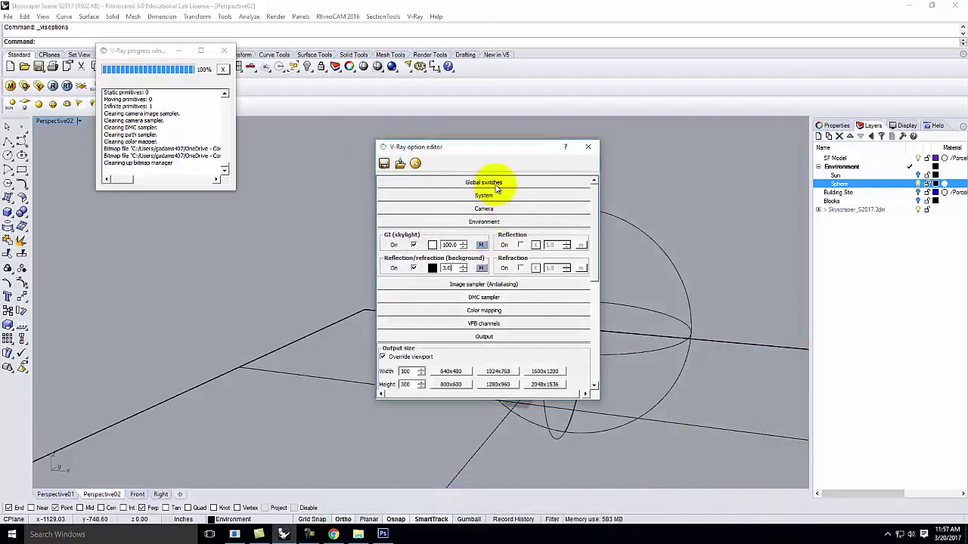
click(594, 146)
Test-render the sphere in Perspective02, dismiss the frame buffer, and reframe the view to show the whole ground plane
click(53, 86)
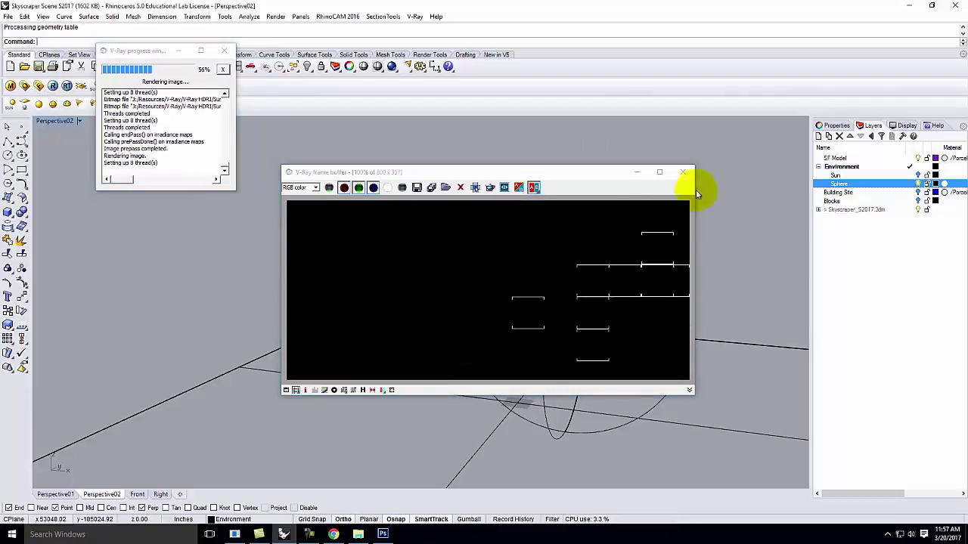
click(683, 172)
scroll(415, 337, down, 5)
right_drag(415, 358, 461, 356)
scroll(460, 348, up, 3)
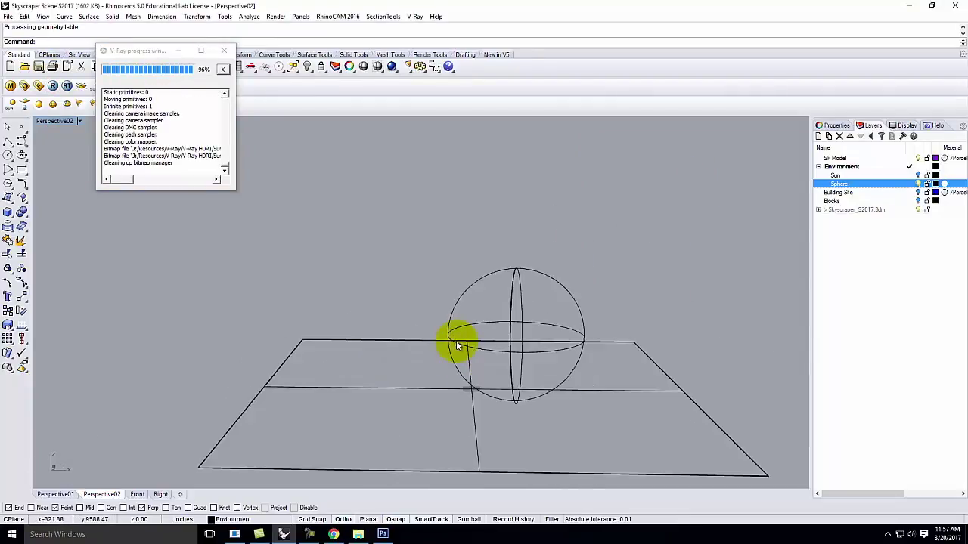
Relink the V-Ray environment's GI (skylight) texture to the hdrmaps_com_free_059_Env image in the Sunset HDRIs folder
click(9, 85)
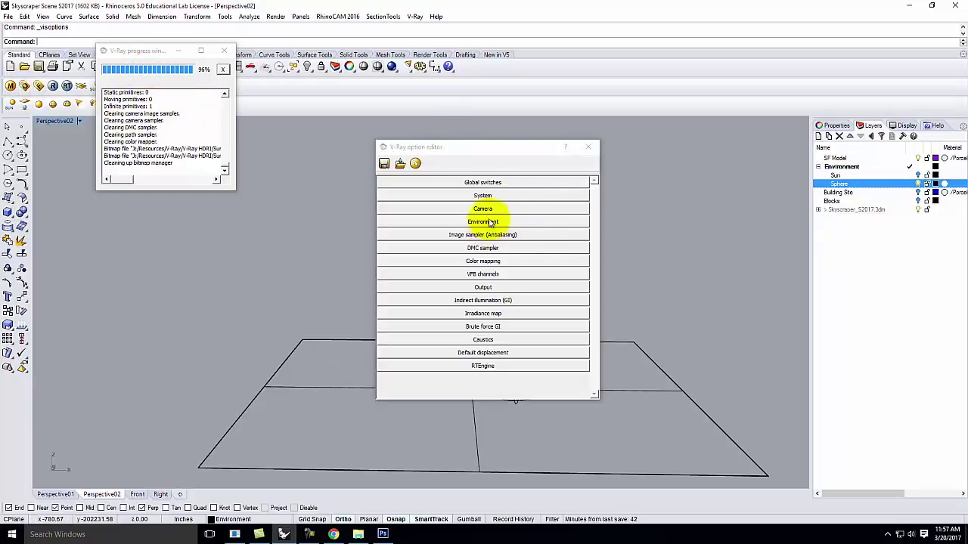
click(490, 222)
click(479, 245)
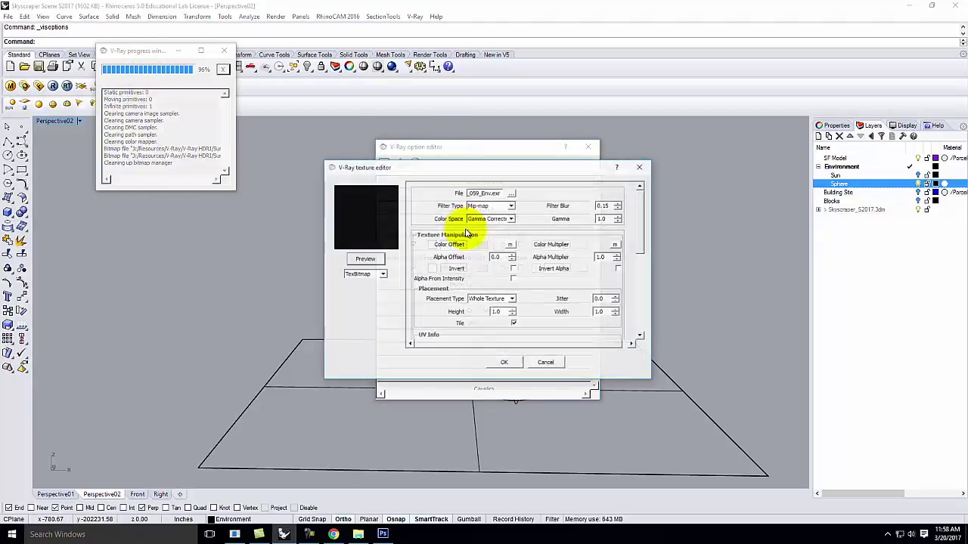
click(511, 195)
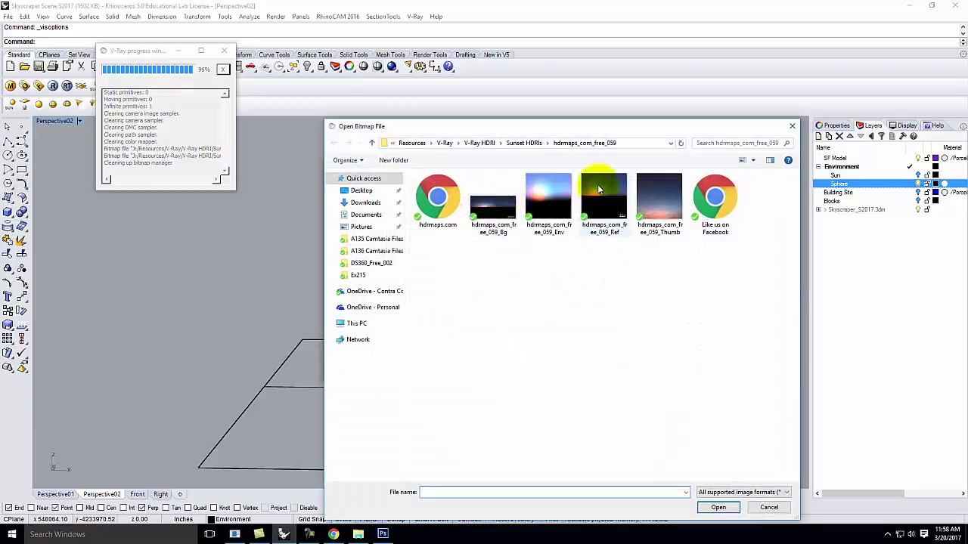
click(562, 206)
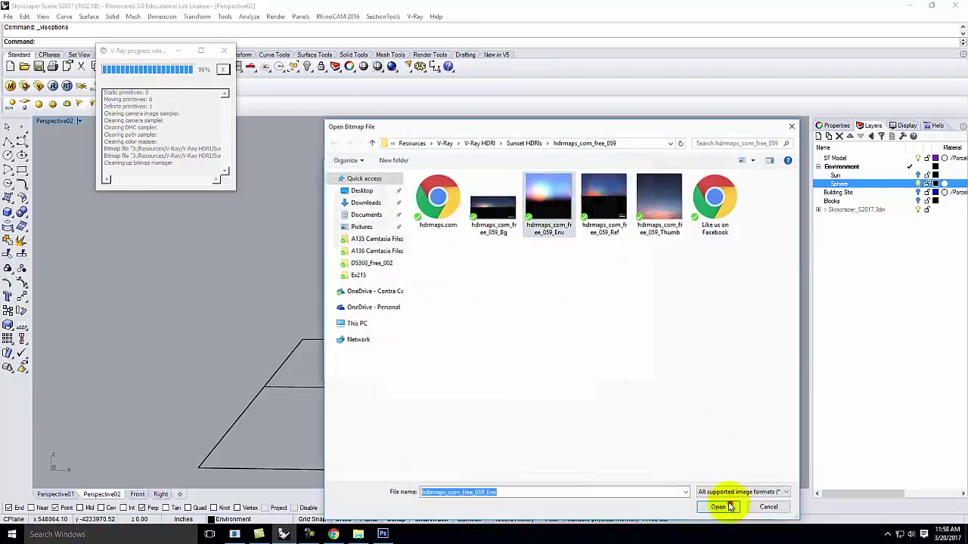
click(718, 508)
click(506, 363)
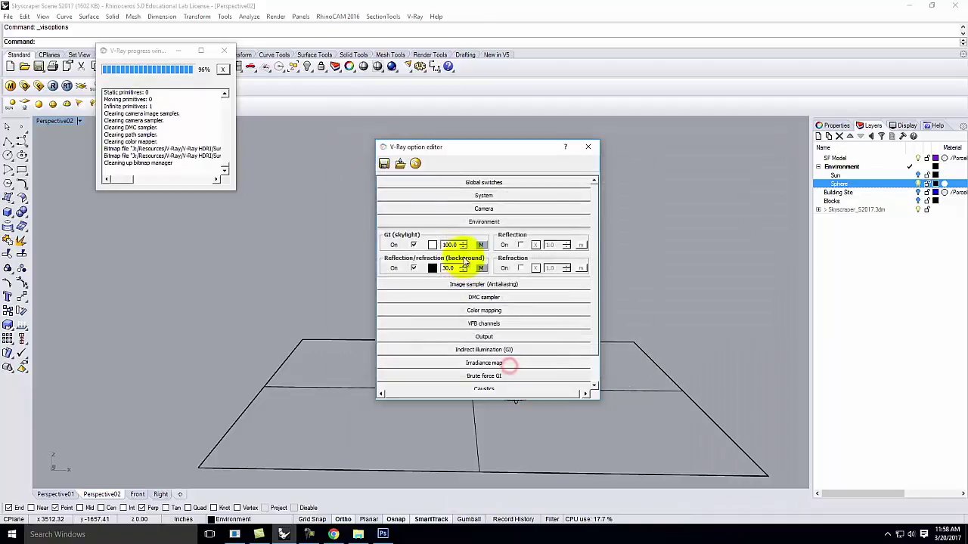
Relink the reflection/refraction (background) texture to the hdrmaps_com_free_059_Ref image and close the V-Ray option editor
click(479, 269)
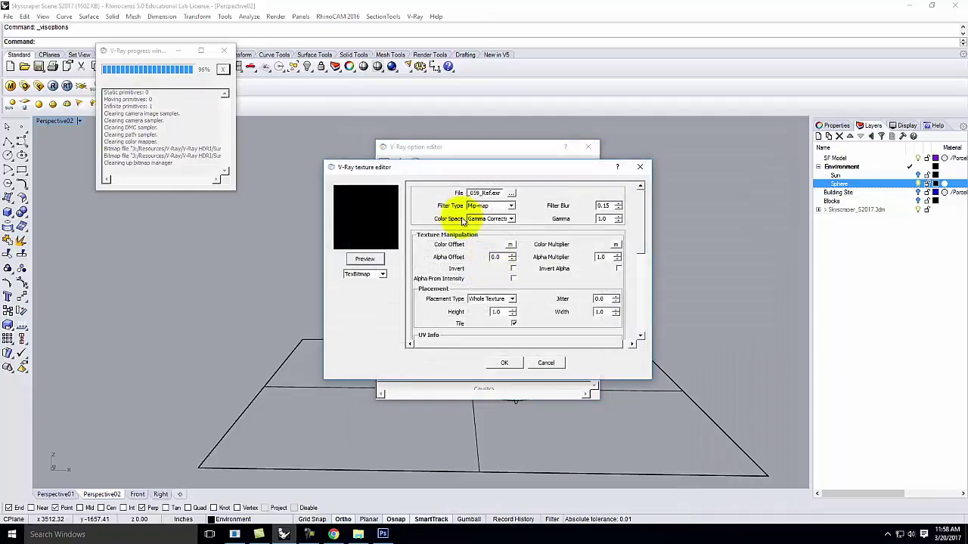
click(512, 194)
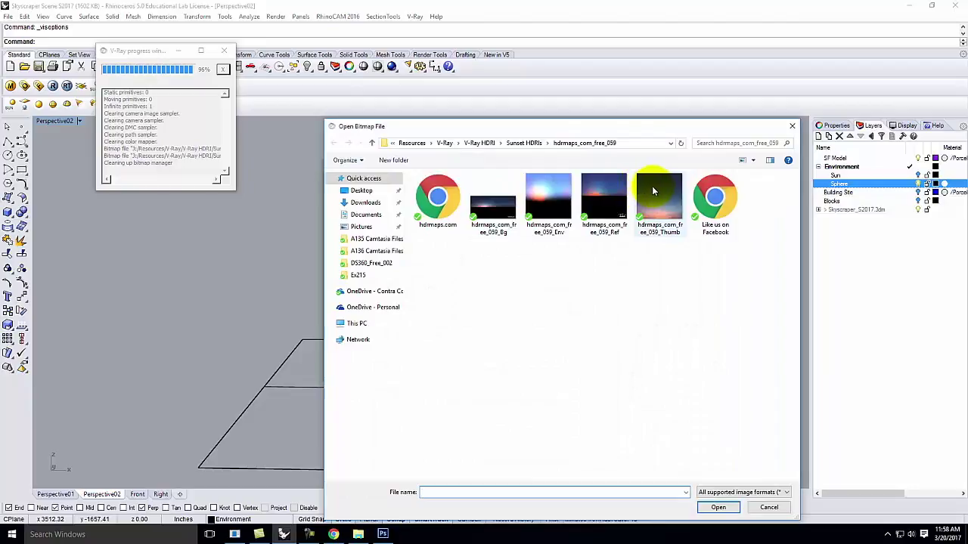
click(604, 197)
click(720, 507)
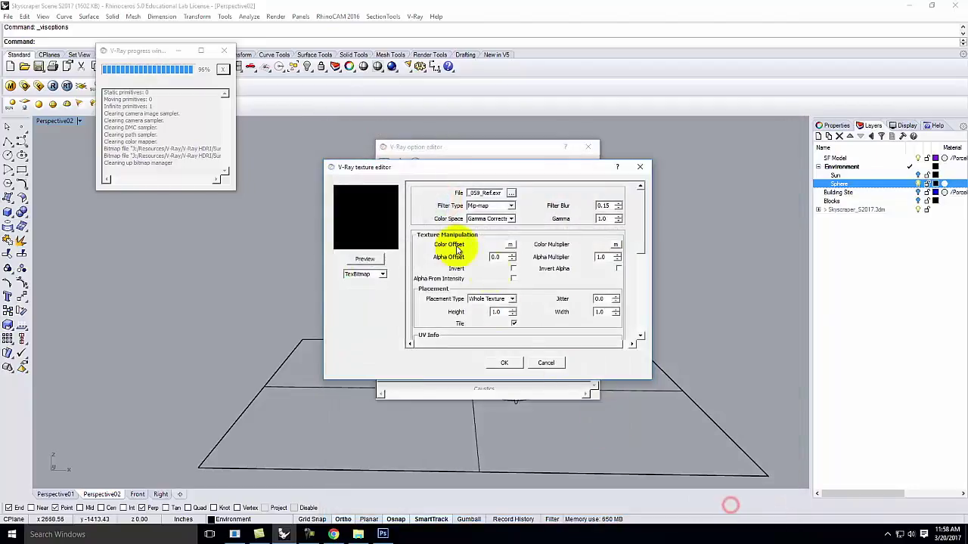
click(508, 362)
click(588, 147)
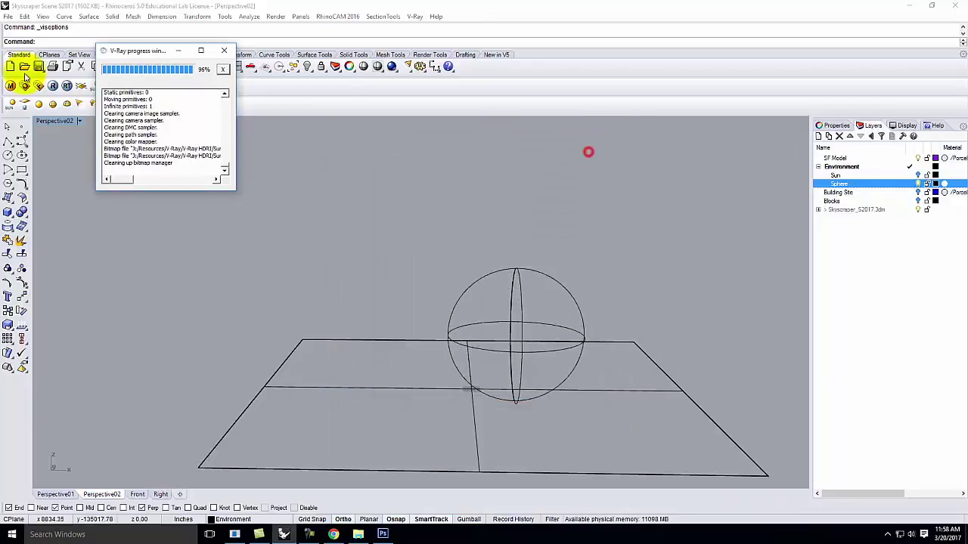
Test-render the sphere from the current angle and again from an orbited lower angle, dismissing the frame buffer each time
click(52, 86)
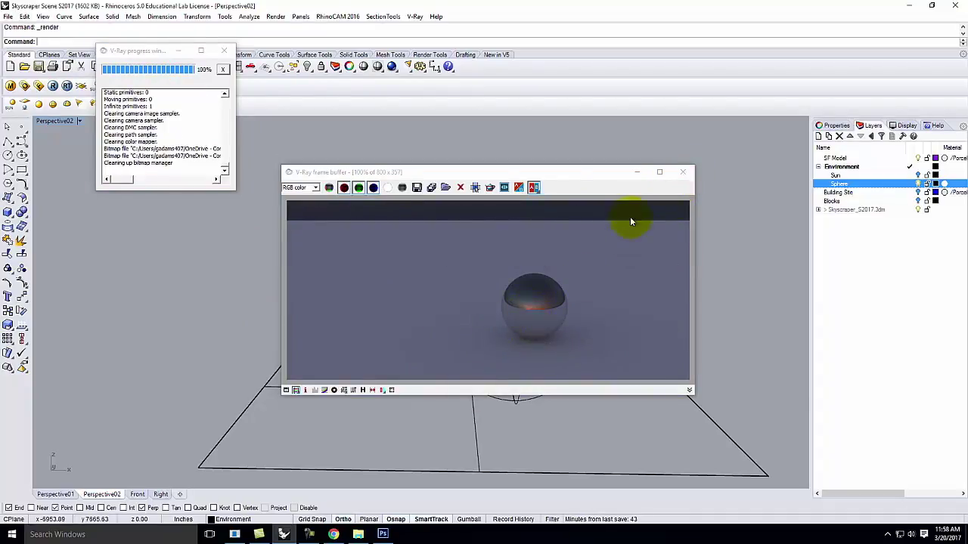
click(689, 173)
right_drag(609, 249, 328, 328)
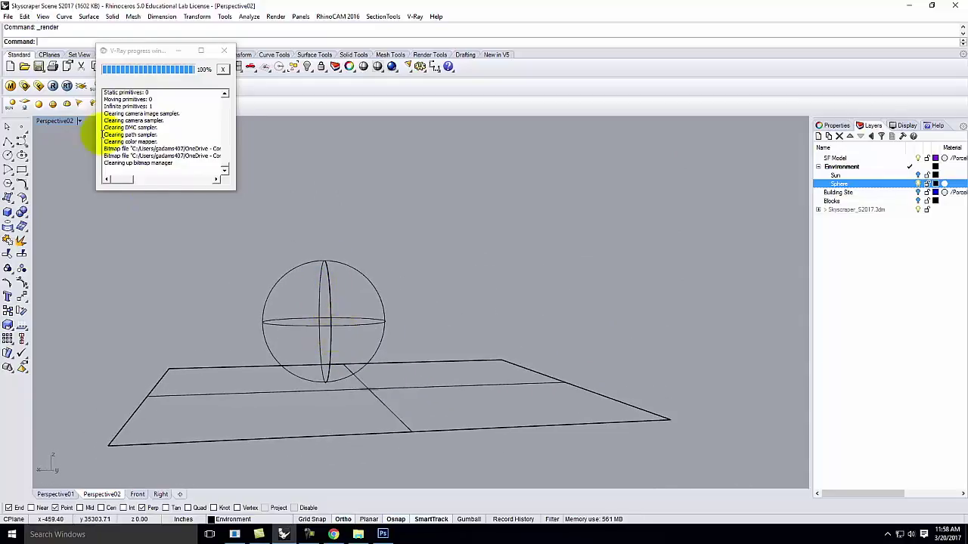
click(53, 86)
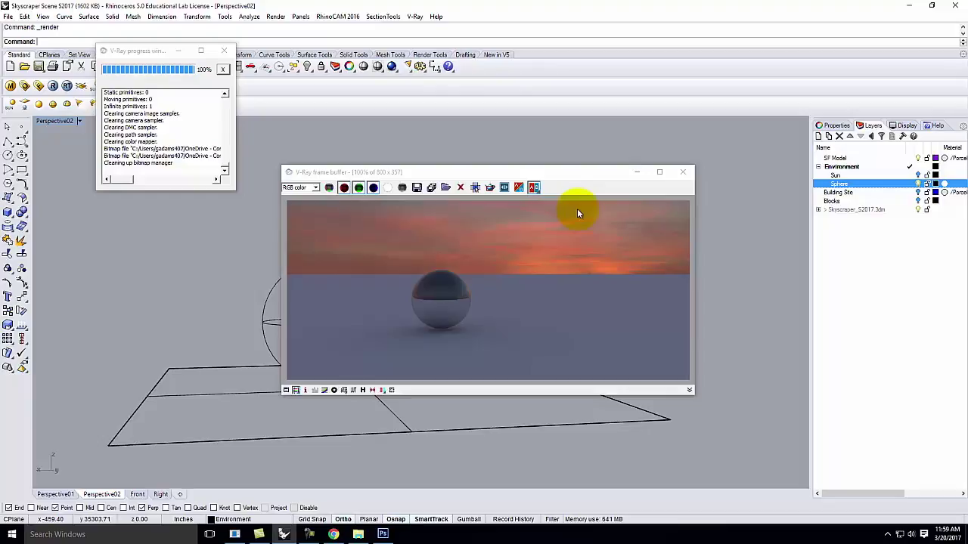
click(683, 172)
Turn on the Building Site and Blocks layers and turn off the Sphere layer
click(918, 201)
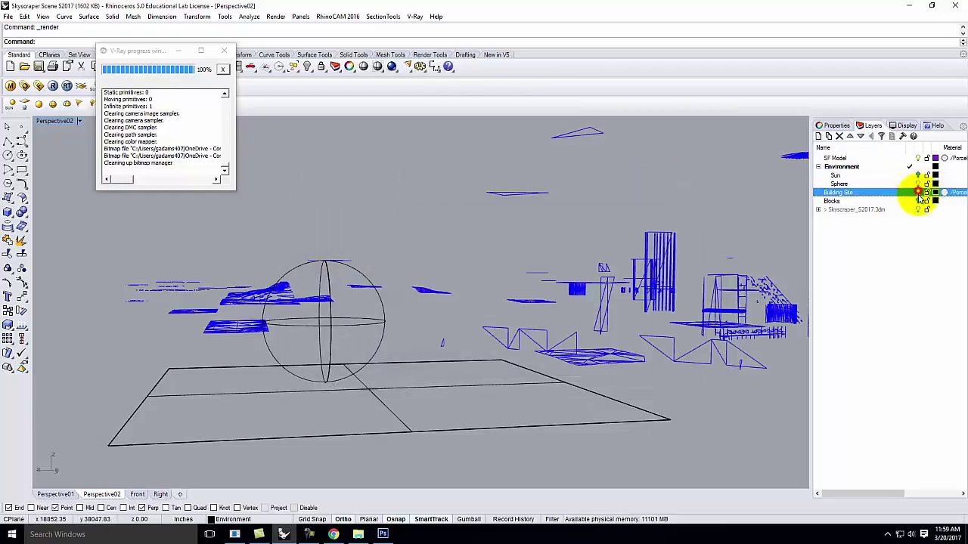
click(917, 175)
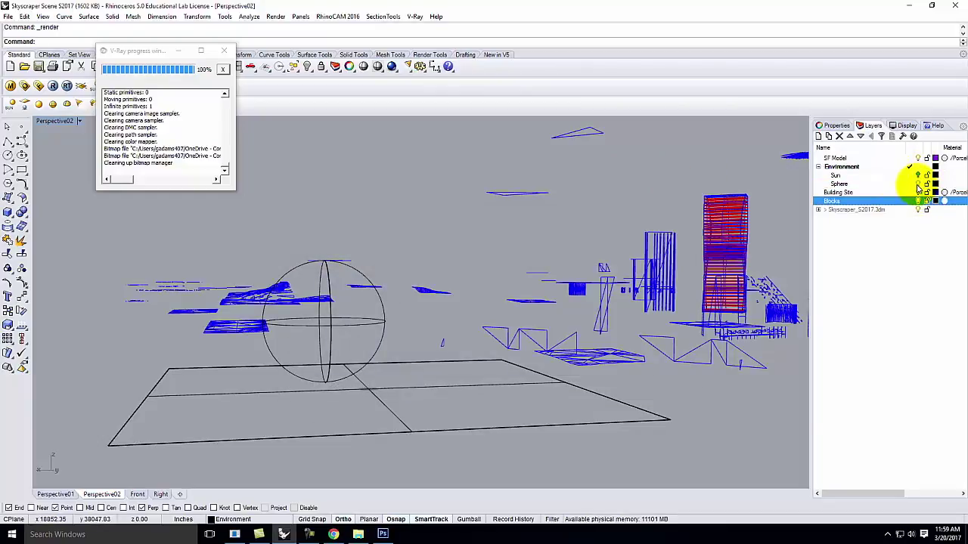
click(917, 184)
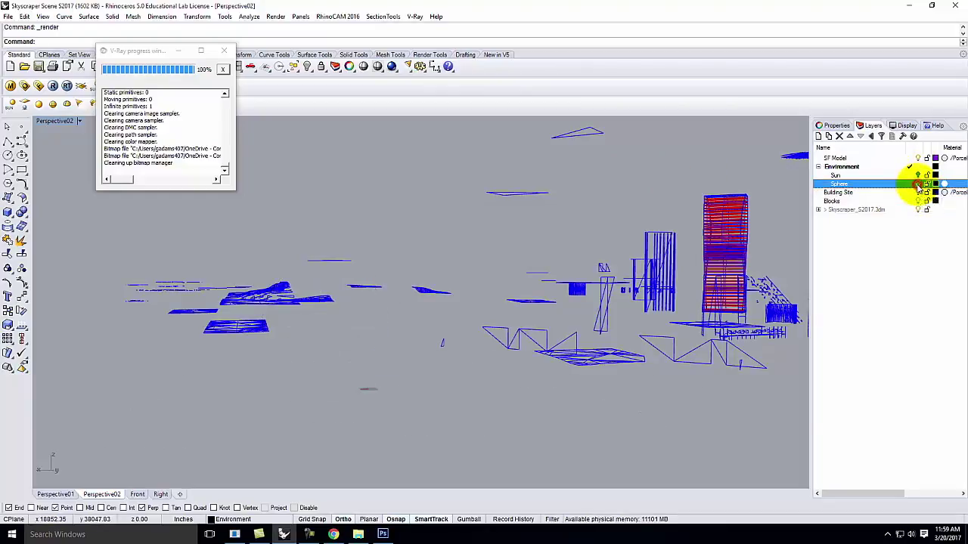
Restore the saved Perspective01 view, start a test render of the skyscraper, and dismiss the frame buffer
click(78, 122)
mouse_move(91, 292)
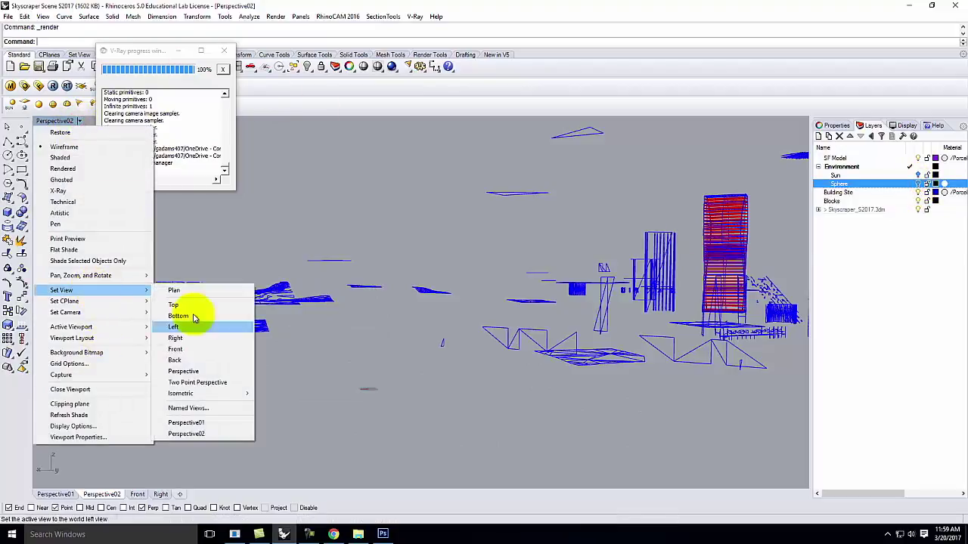
click(206, 422)
click(53, 85)
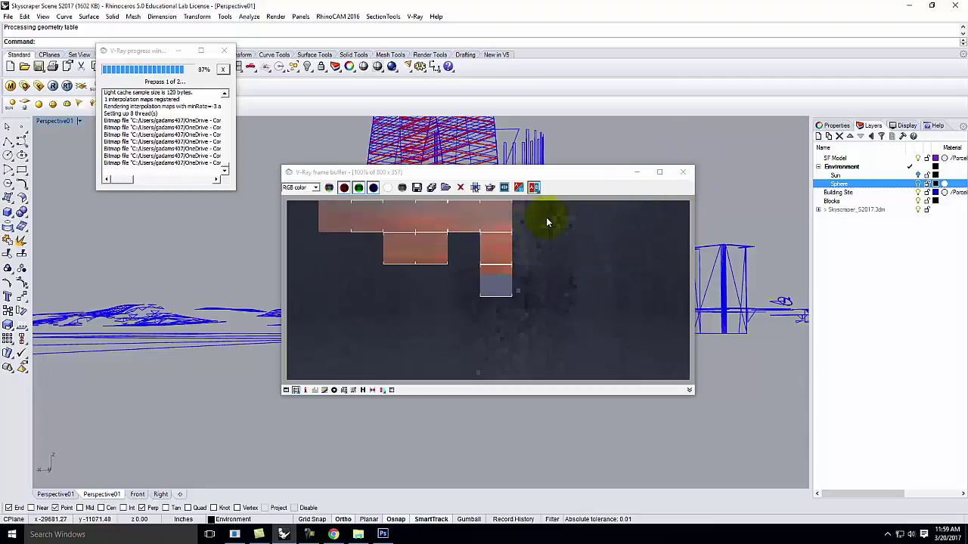
click(684, 171)
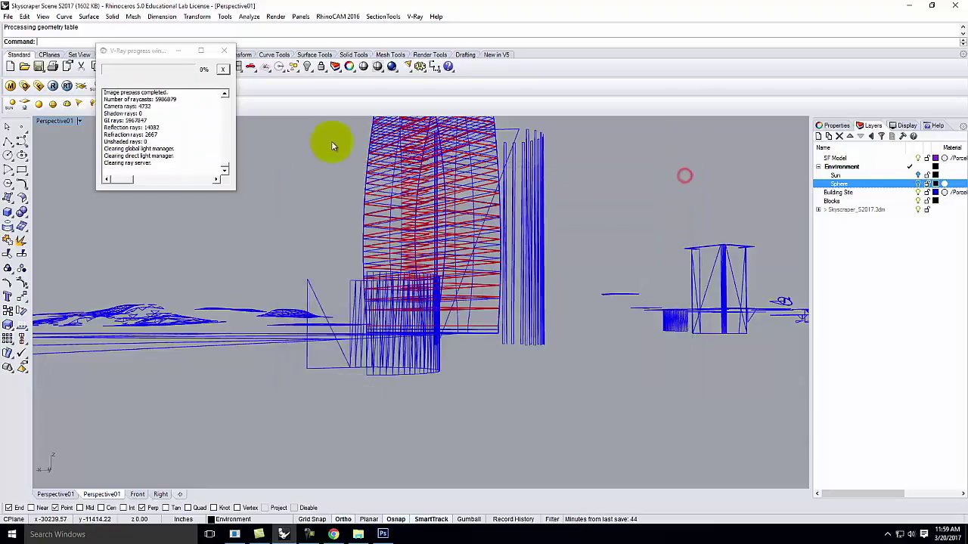
Restore the saved Perspective02 view in the viewport
click(76, 121)
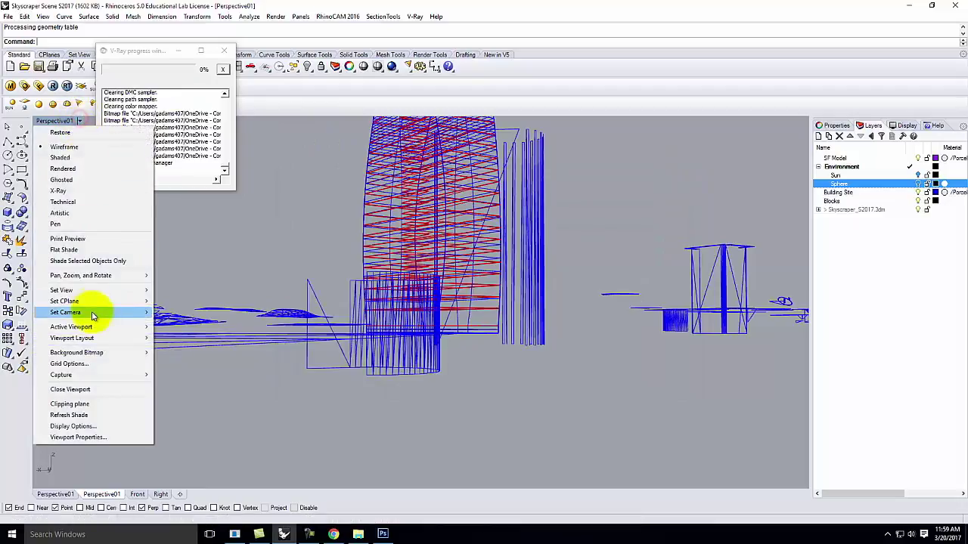
mouse_move(83, 290)
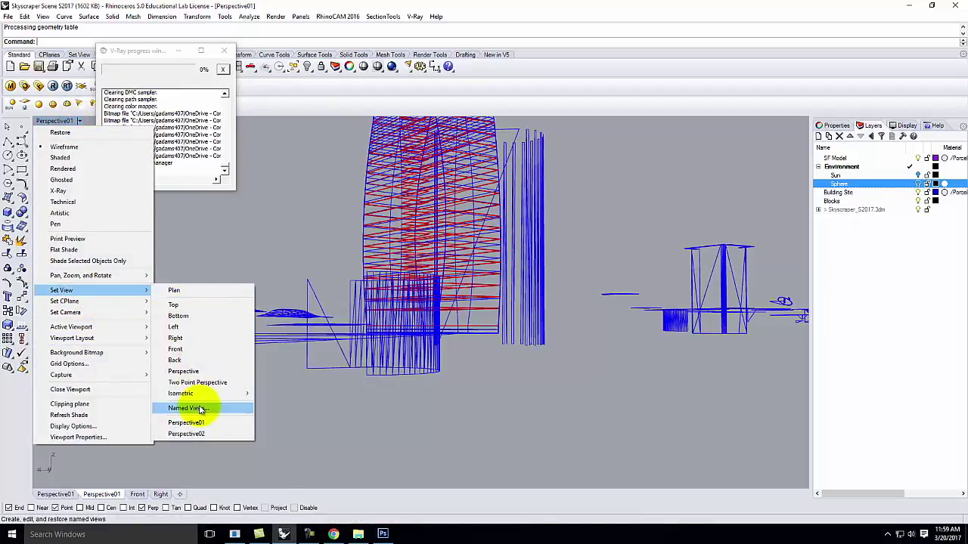
click(204, 435)
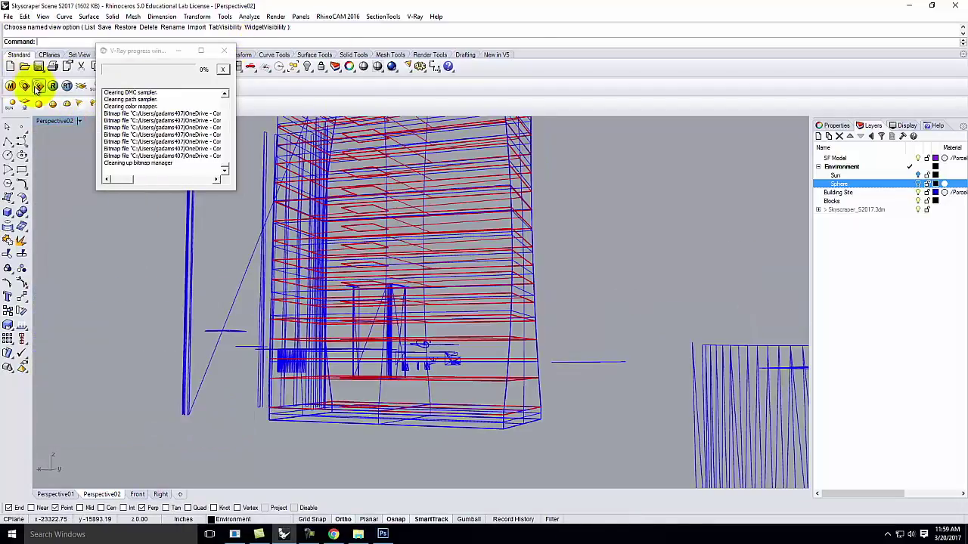
Set the V-Ray output size to 100 by 400 with the image aspect ratio unlocked, and render the view
click(25, 85)
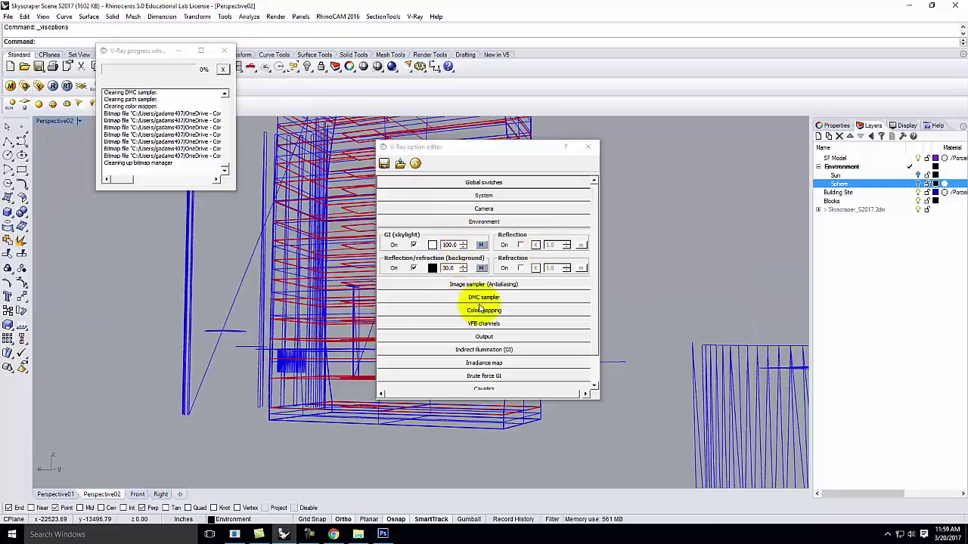
click(481, 337)
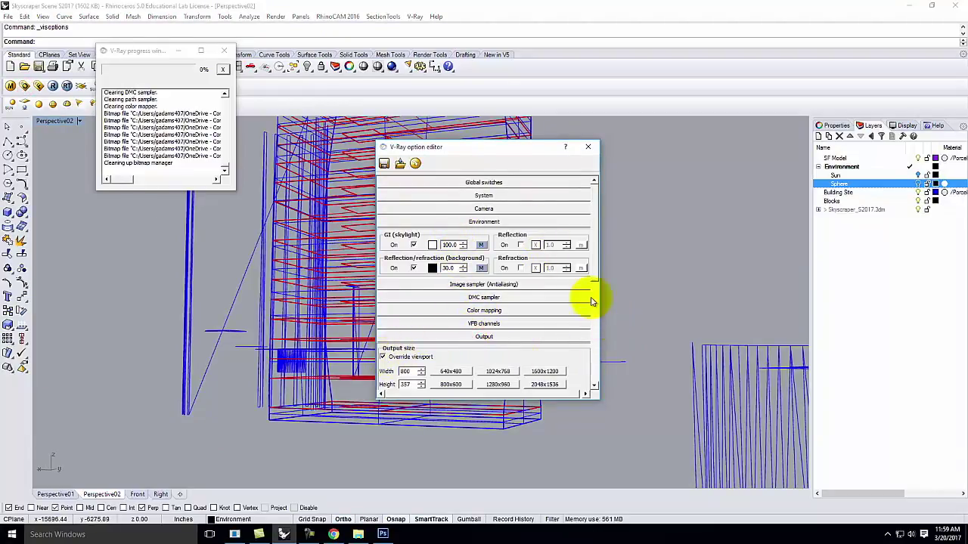
drag(587, 274, 565, 320)
click(470, 321)
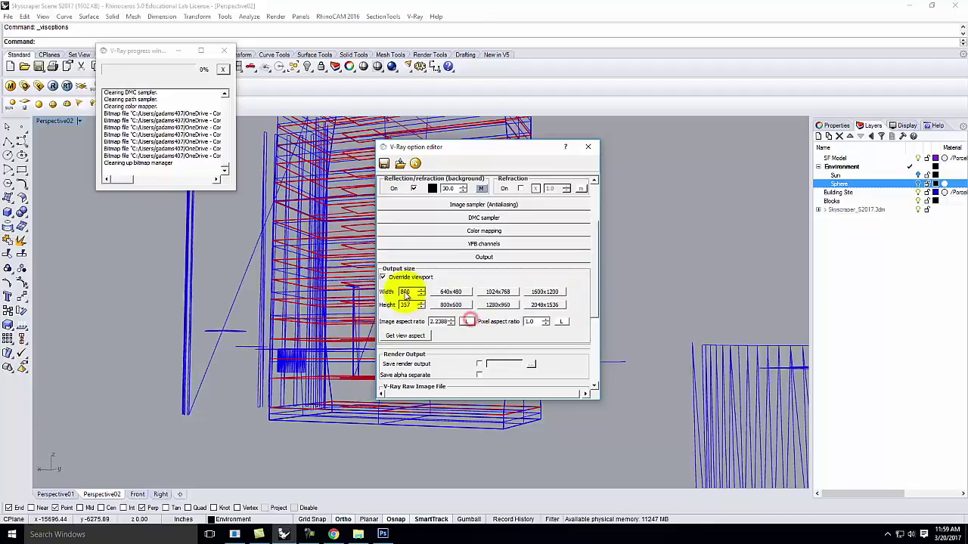
drag(413, 291, 393, 292)
text(100)
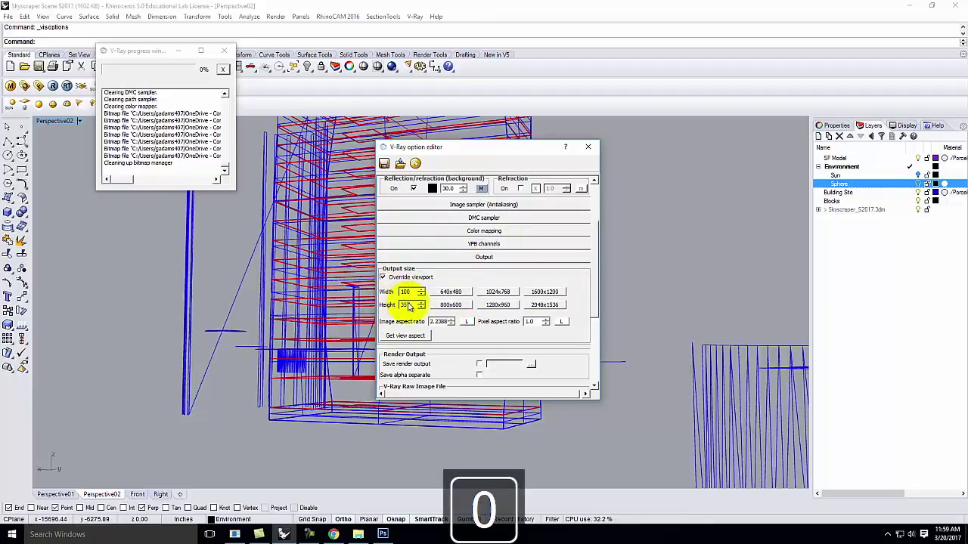
drag(412, 304, 392, 305)
text(400)
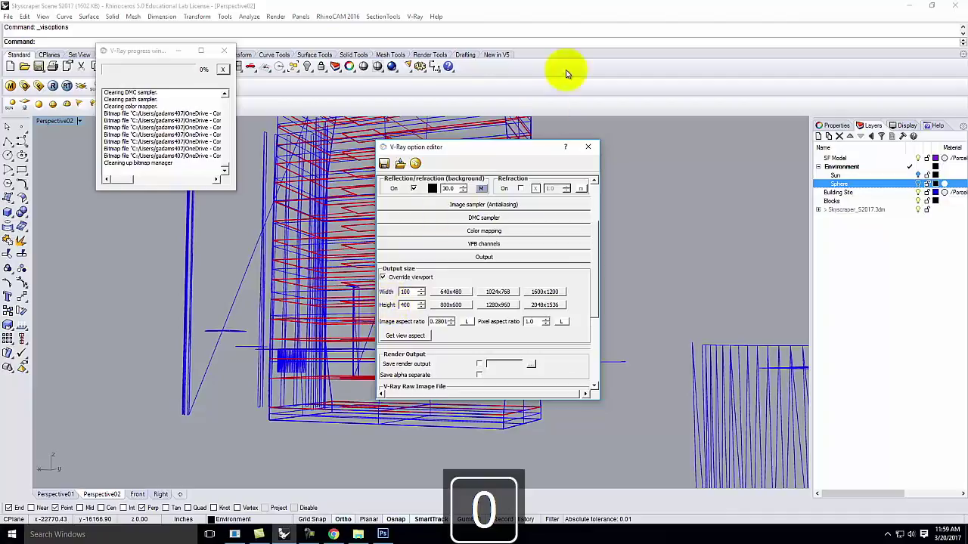
click(587, 146)
click(66, 86)
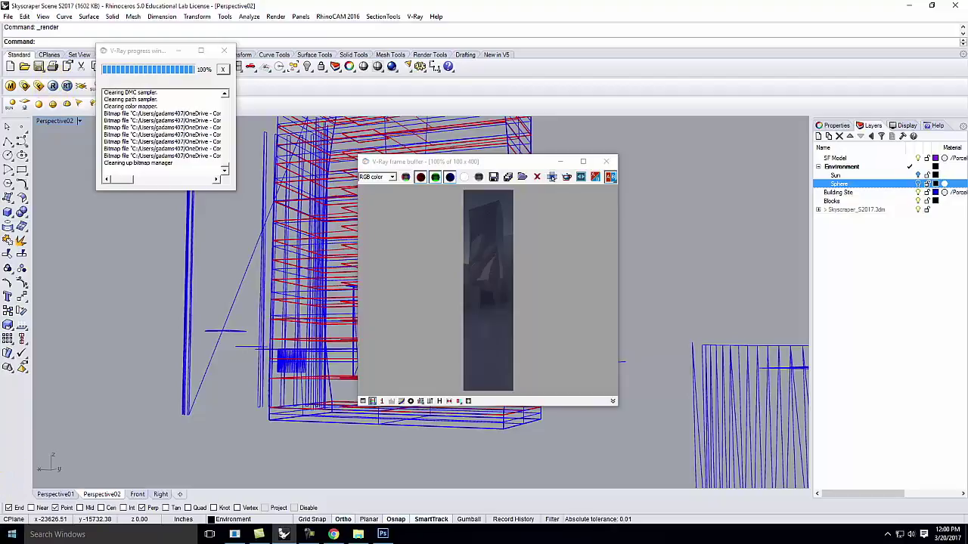
Switch to File Explorer and inspect the DS360_Free_002_Env file's properties, comparing it with the DS360_Free_002_Ref file
click(358, 533)
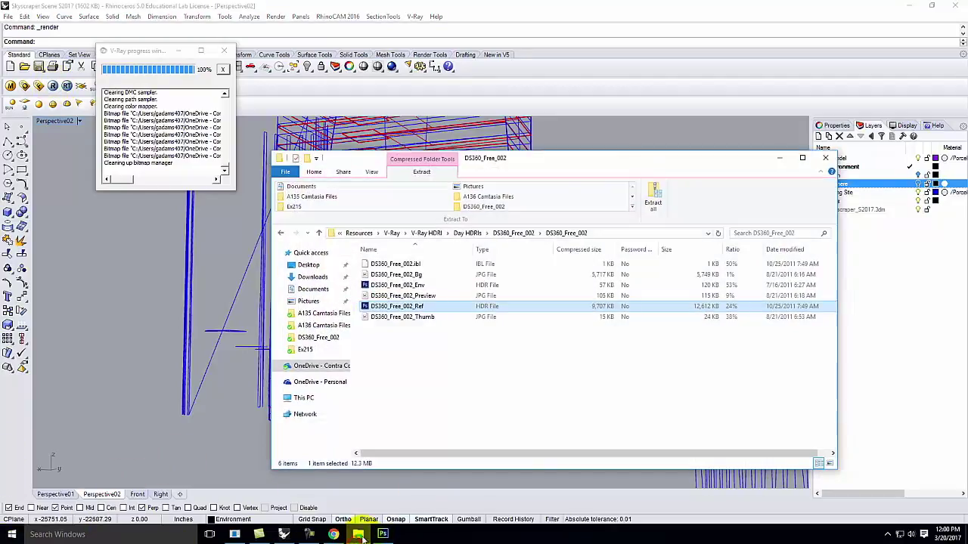
click(403, 286)
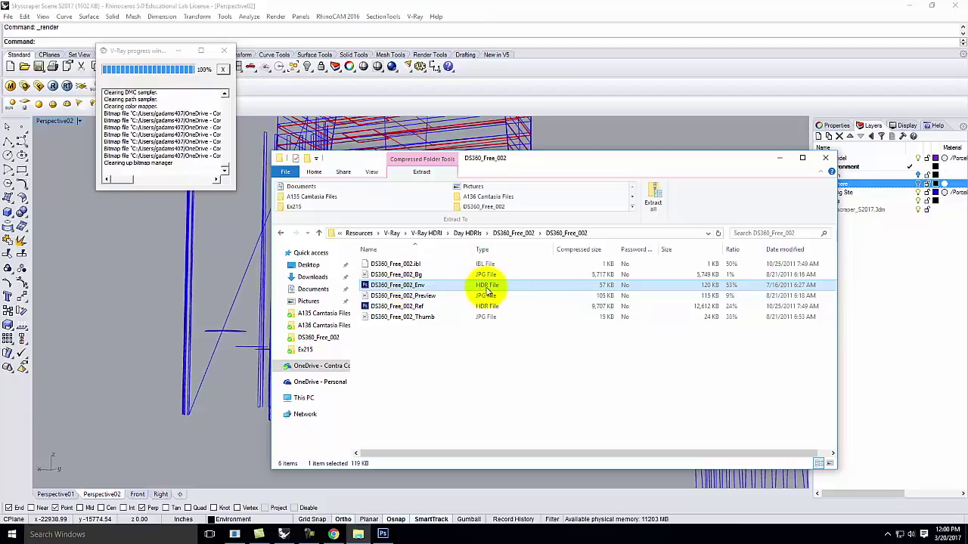
right_click(422, 287)
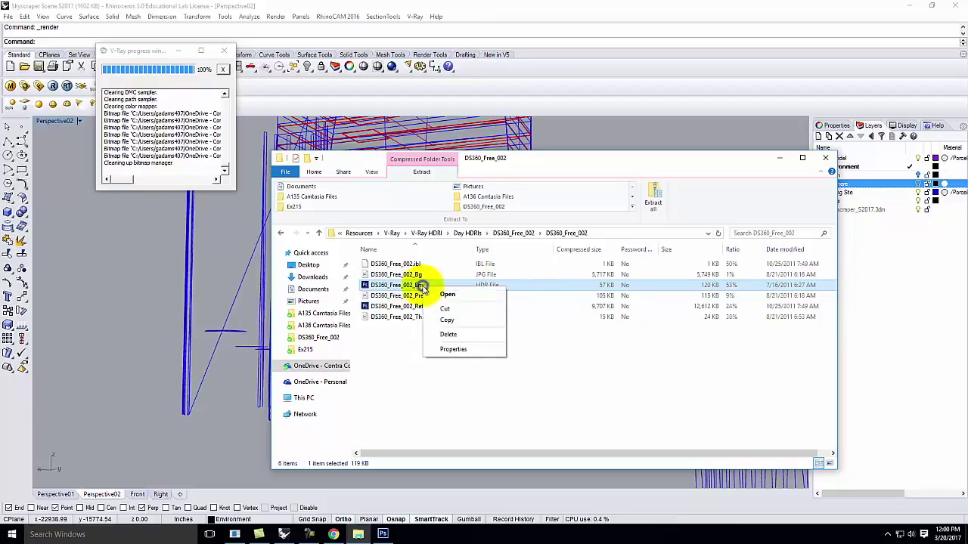
click(451, 349)
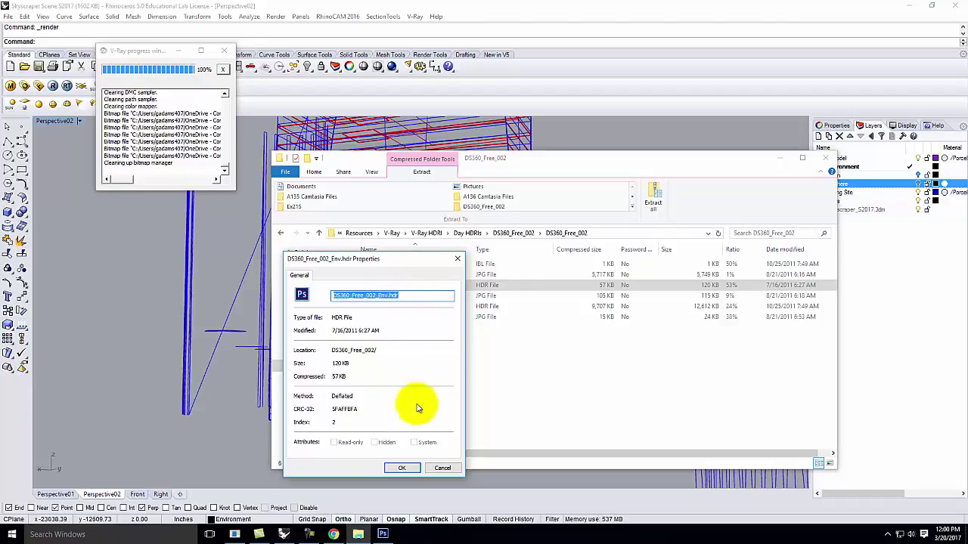
click(442, 469)
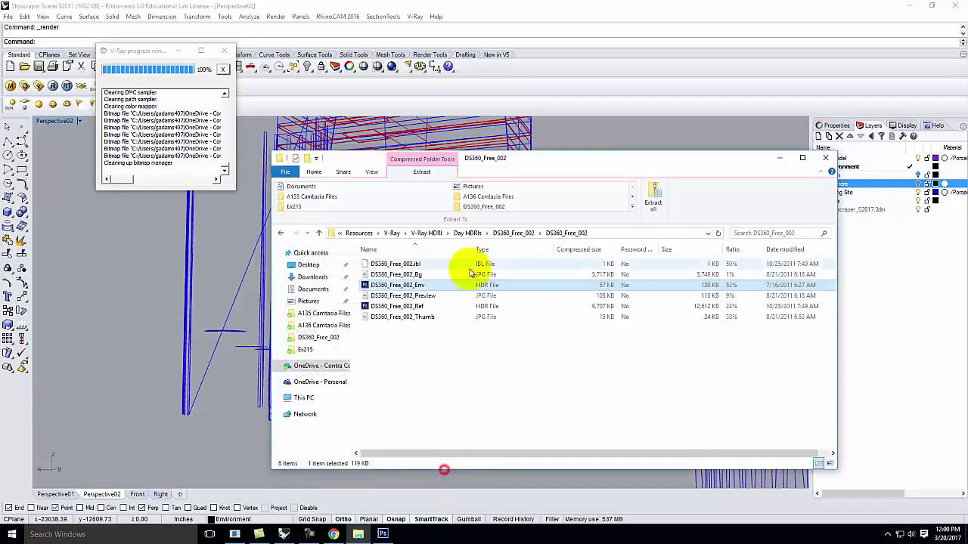
click(423, 285)
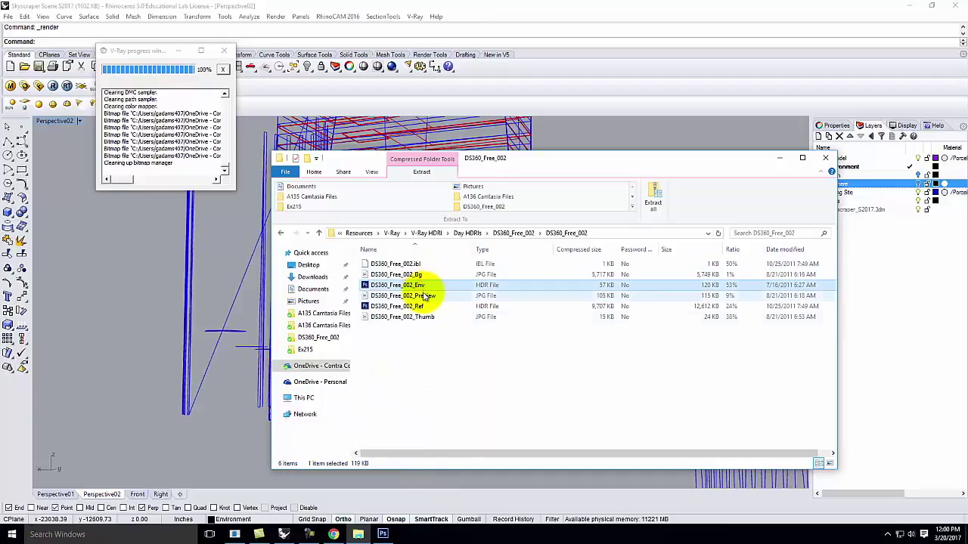
click(424, 307)
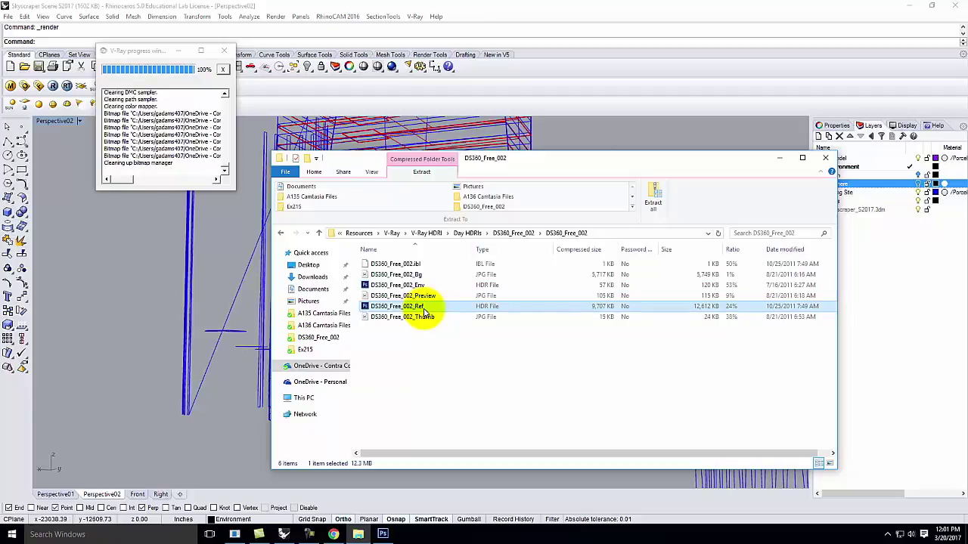
Open DS360_Free_002_Ref in Photoshop, try a Gaussian Blur of about 48 pixels, cancel it, and return to File Explorer
double_click(378, 307)
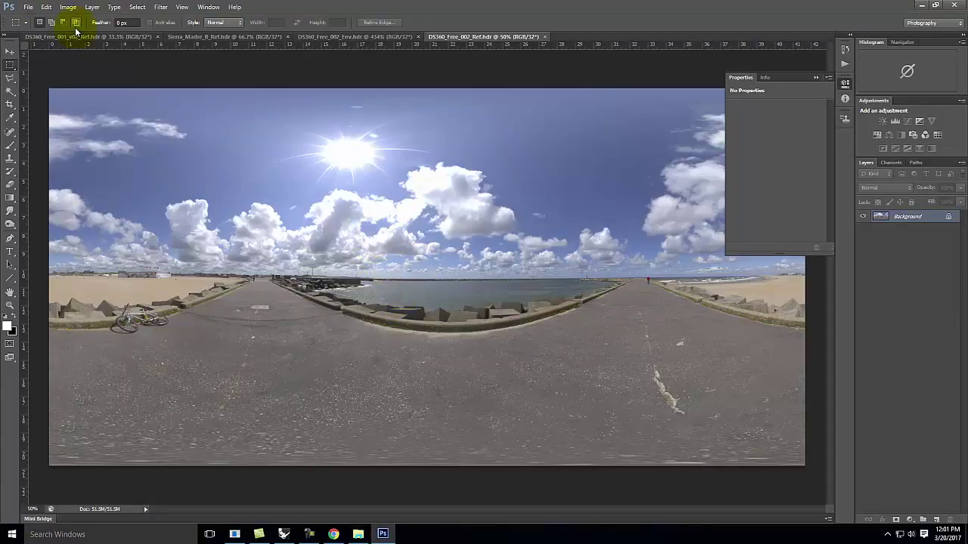
click(92, 8)
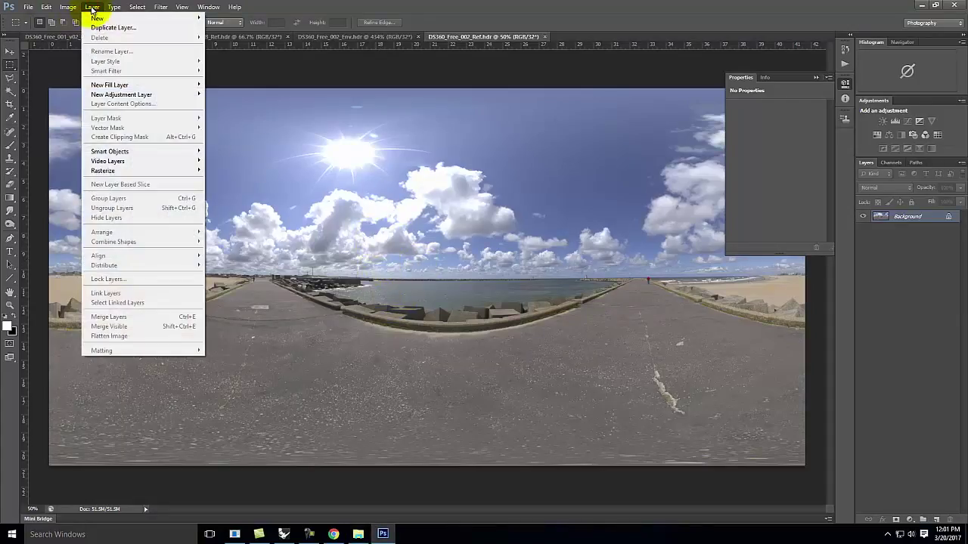
mouse_move(160, 7)
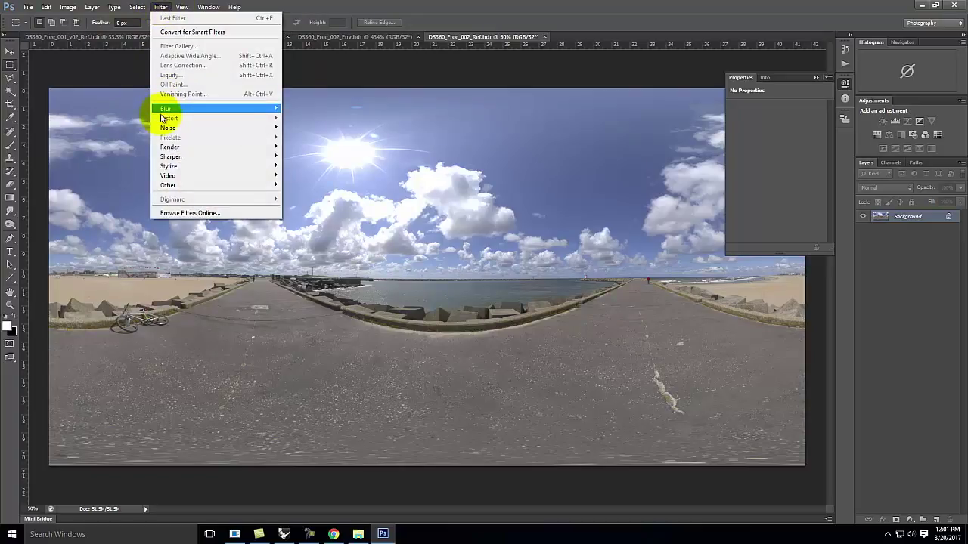
mouse_move(226, 108)
click(322, 181)
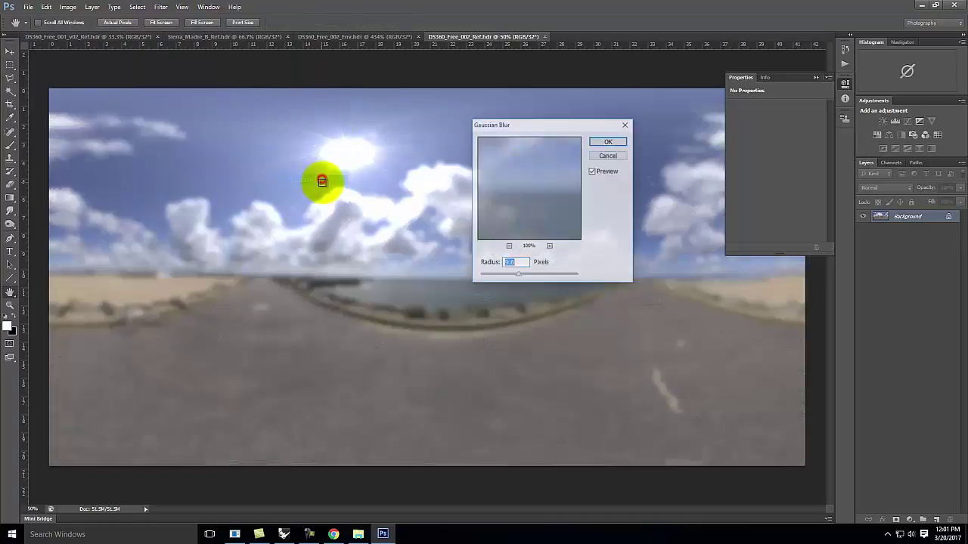
drag(517, 274, 533, 278)
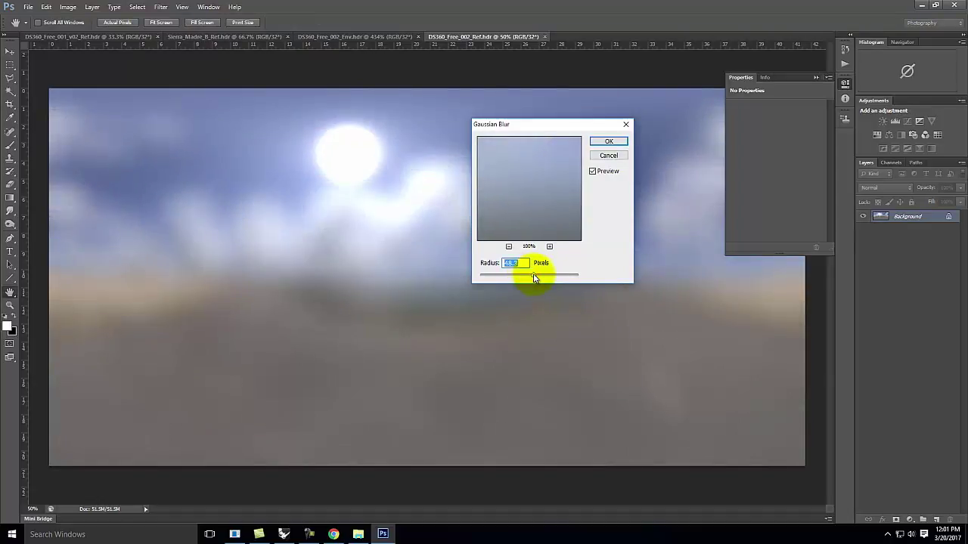
click(615, 157)
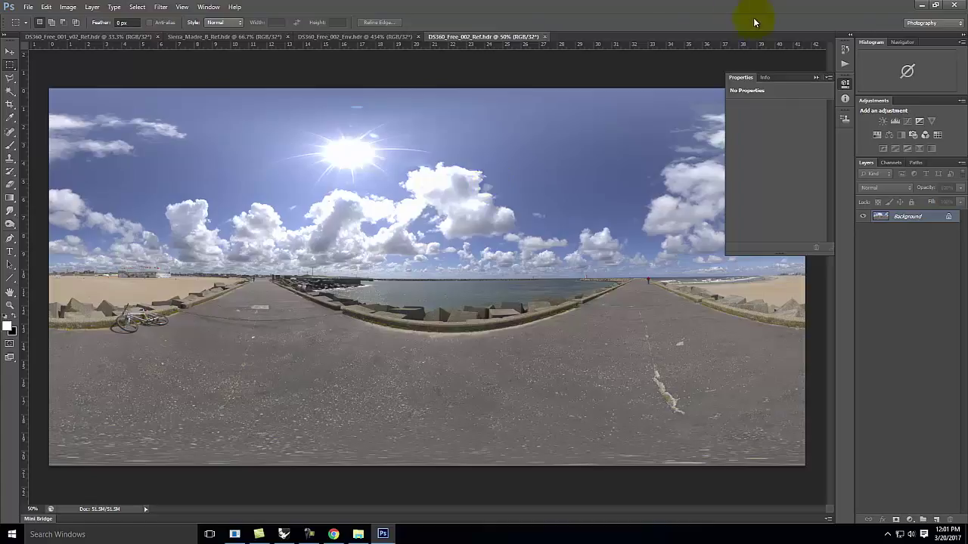
click(921, 4)
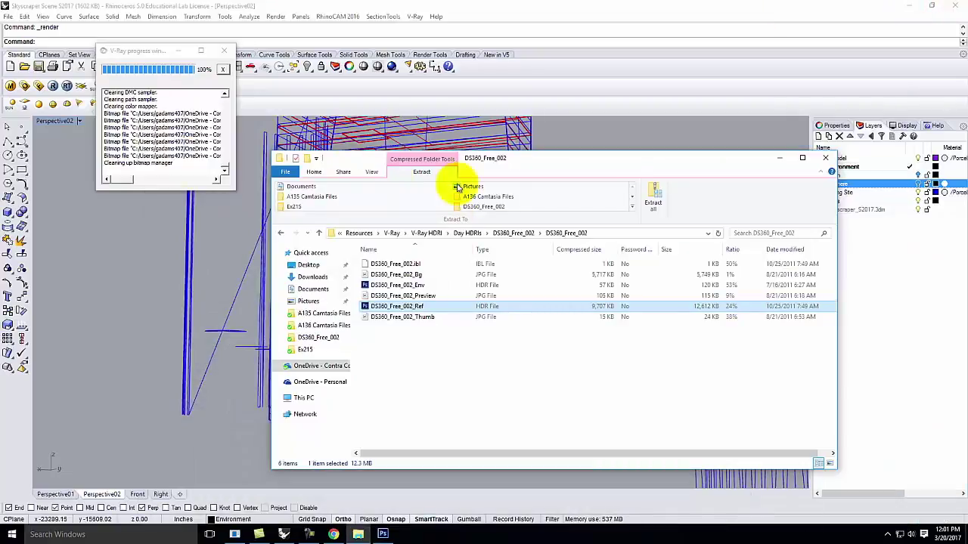
click(534, 162)
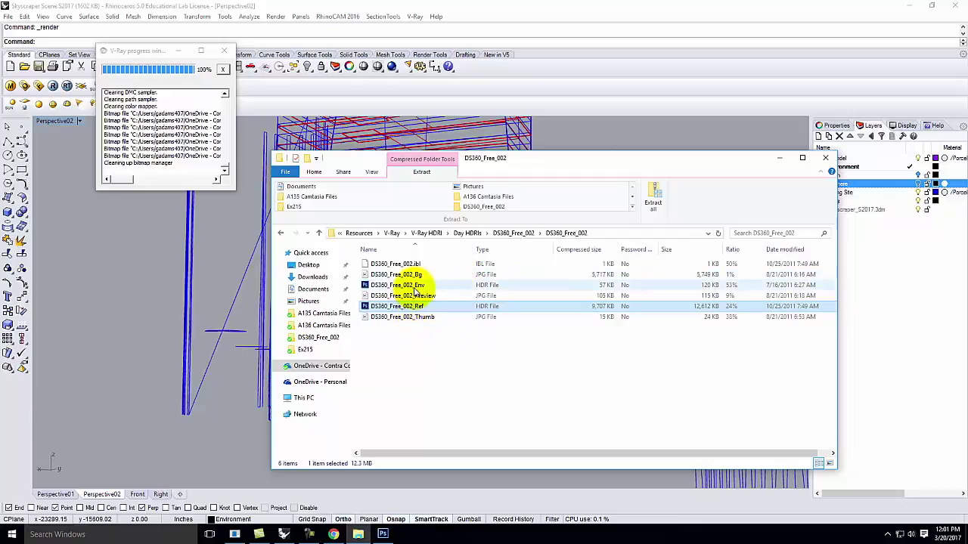
Reopen DS360_Free_002_Ref in Photoshop and apply a Gaussian Blur strong enough to dissolve all image detail
double_click(396, 306)
click(27, 7)
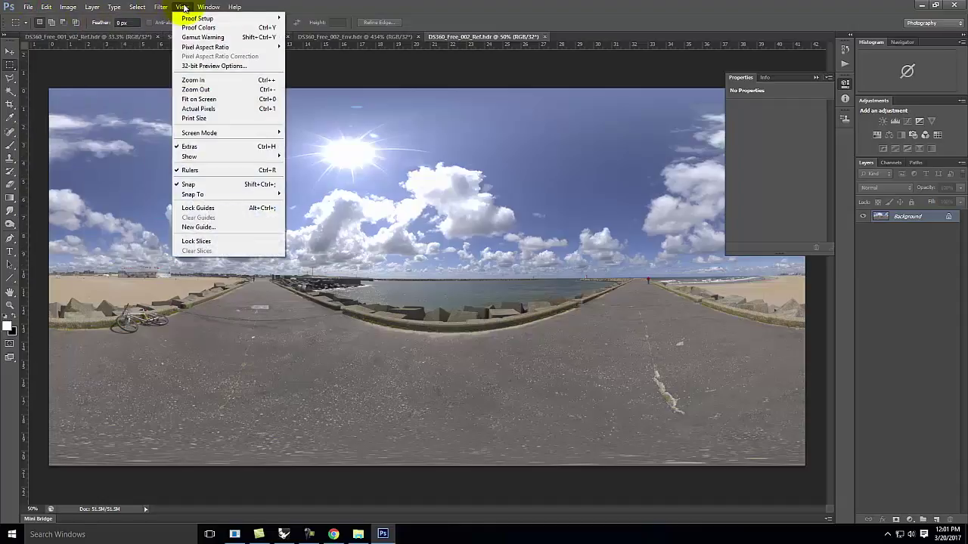
mouse_move(201, 7)
mouse_move(161, 7)
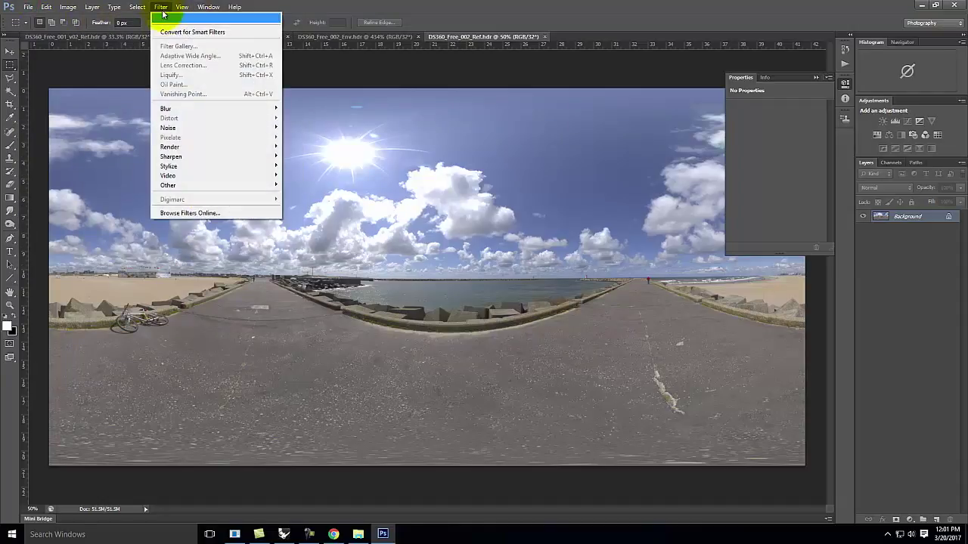
mouse_move(173, 109)
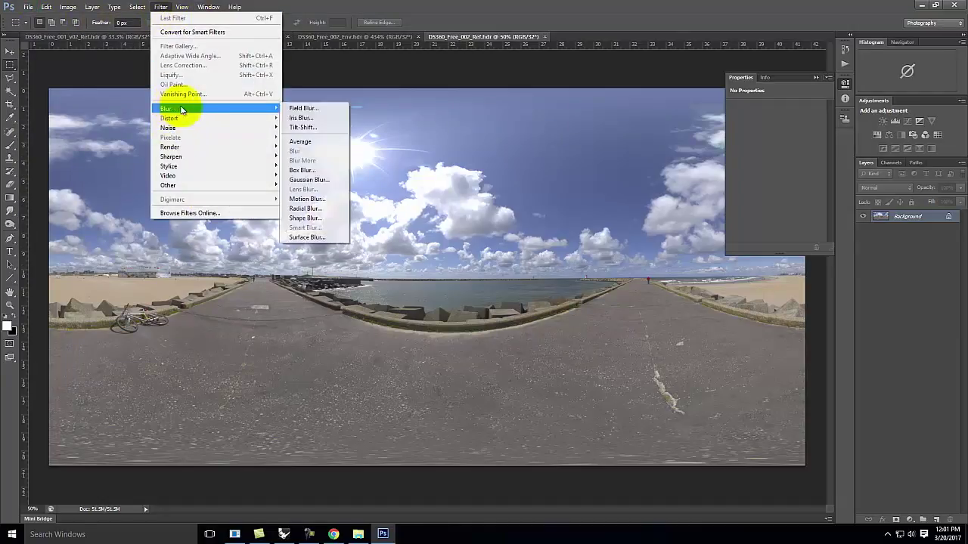
click(316, 178)
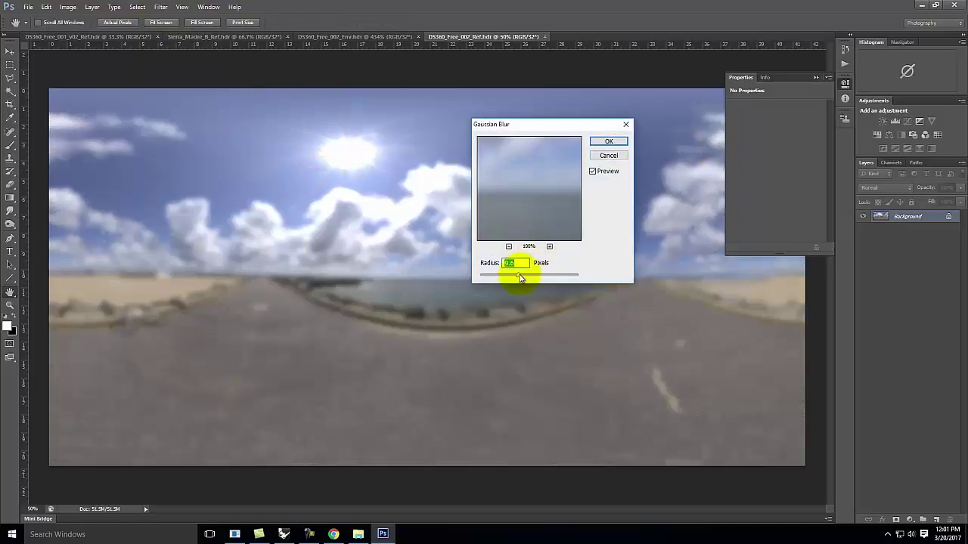
drag(518, 274, 543, 278)
click(609, 141)
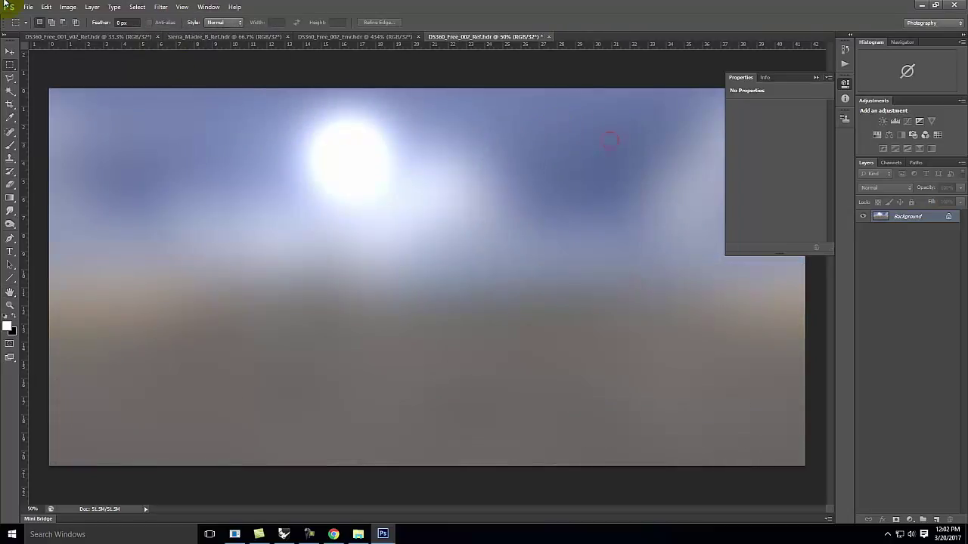
Try saving a copy of the blurred DS360_Free_002_Ref image in Radiance format, and cancel the save
click(29, 7)
click(61, 130)
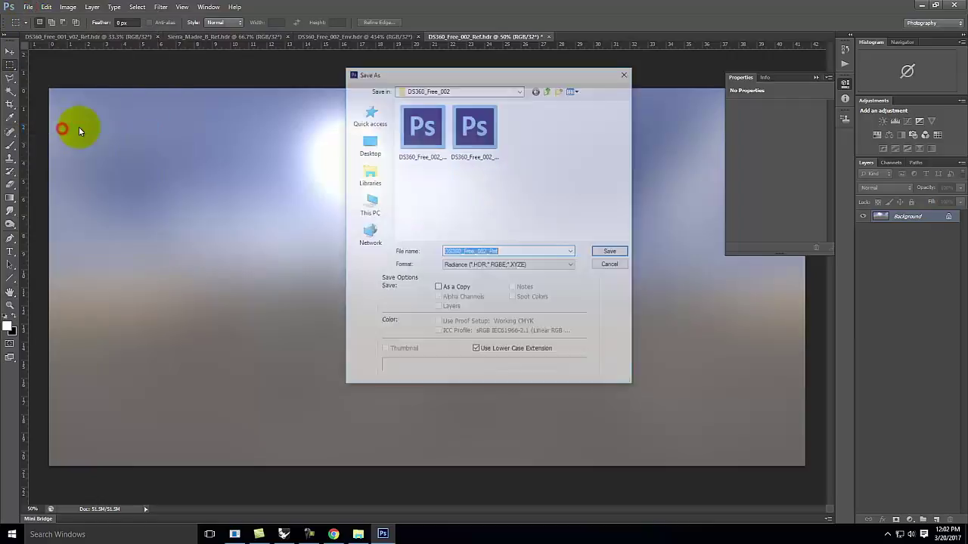
click(484, 265)
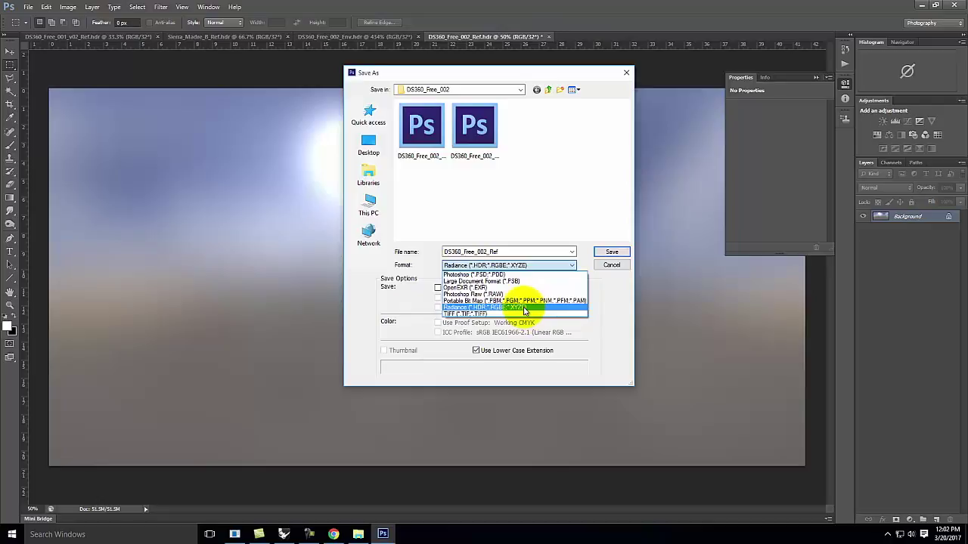
click(602, 254)
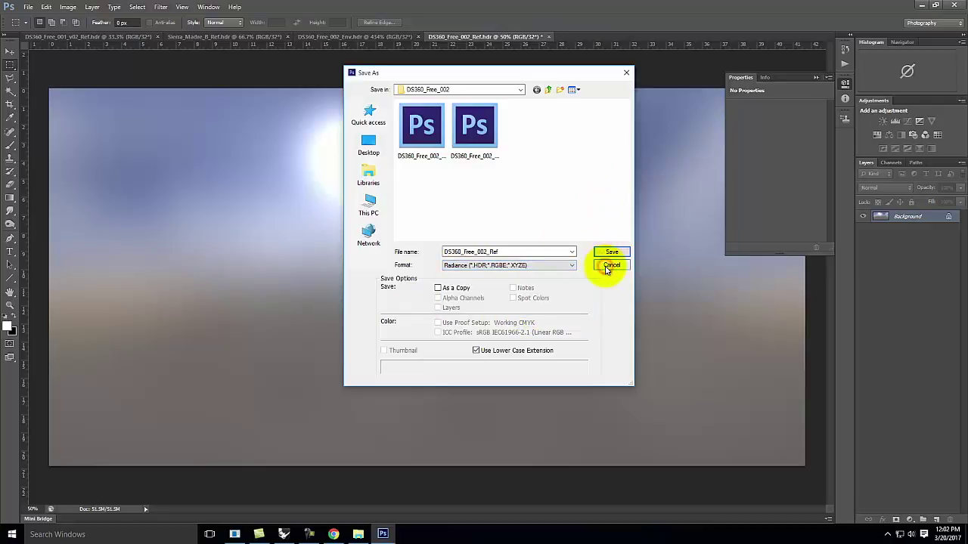
click(608, 266)
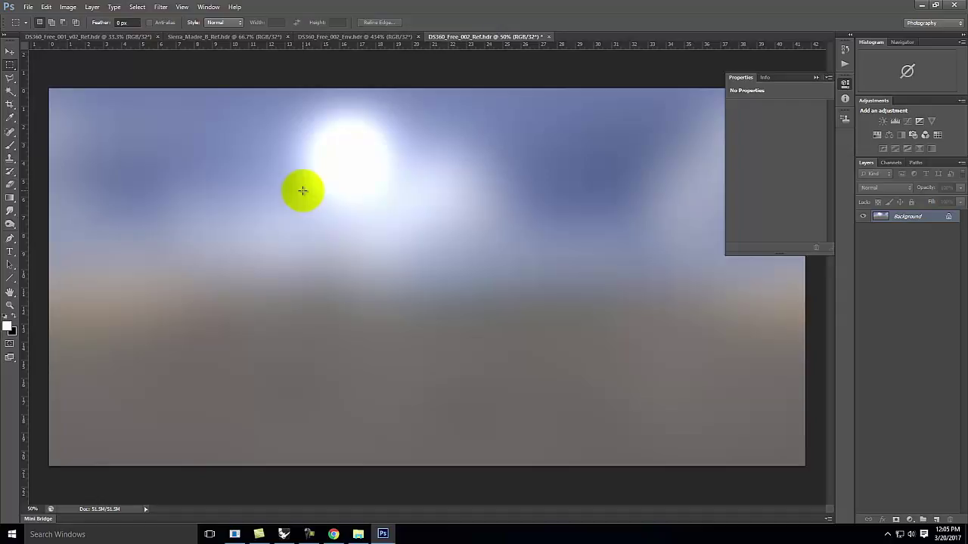
click(308, 532)
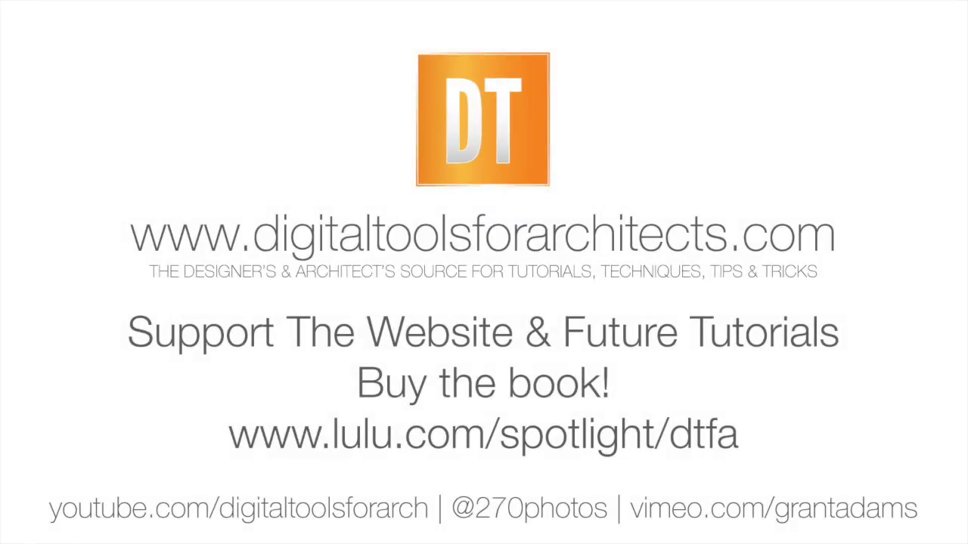